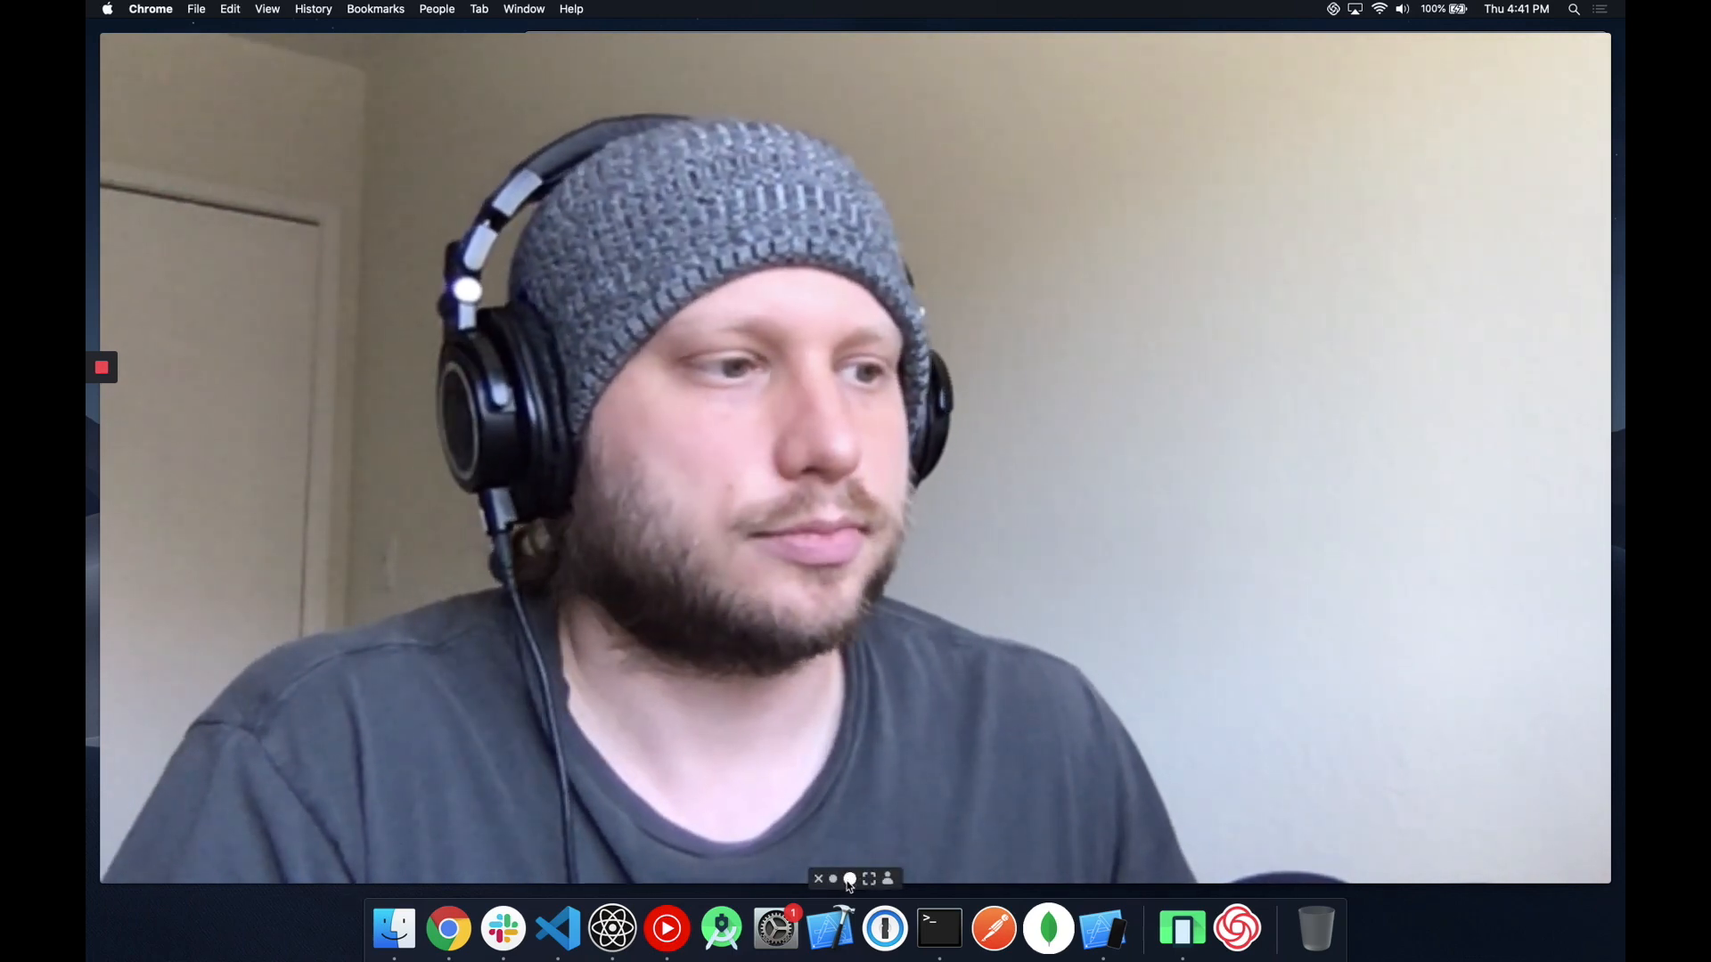
{"action": "left_click", "coordinate": [834, 879]}
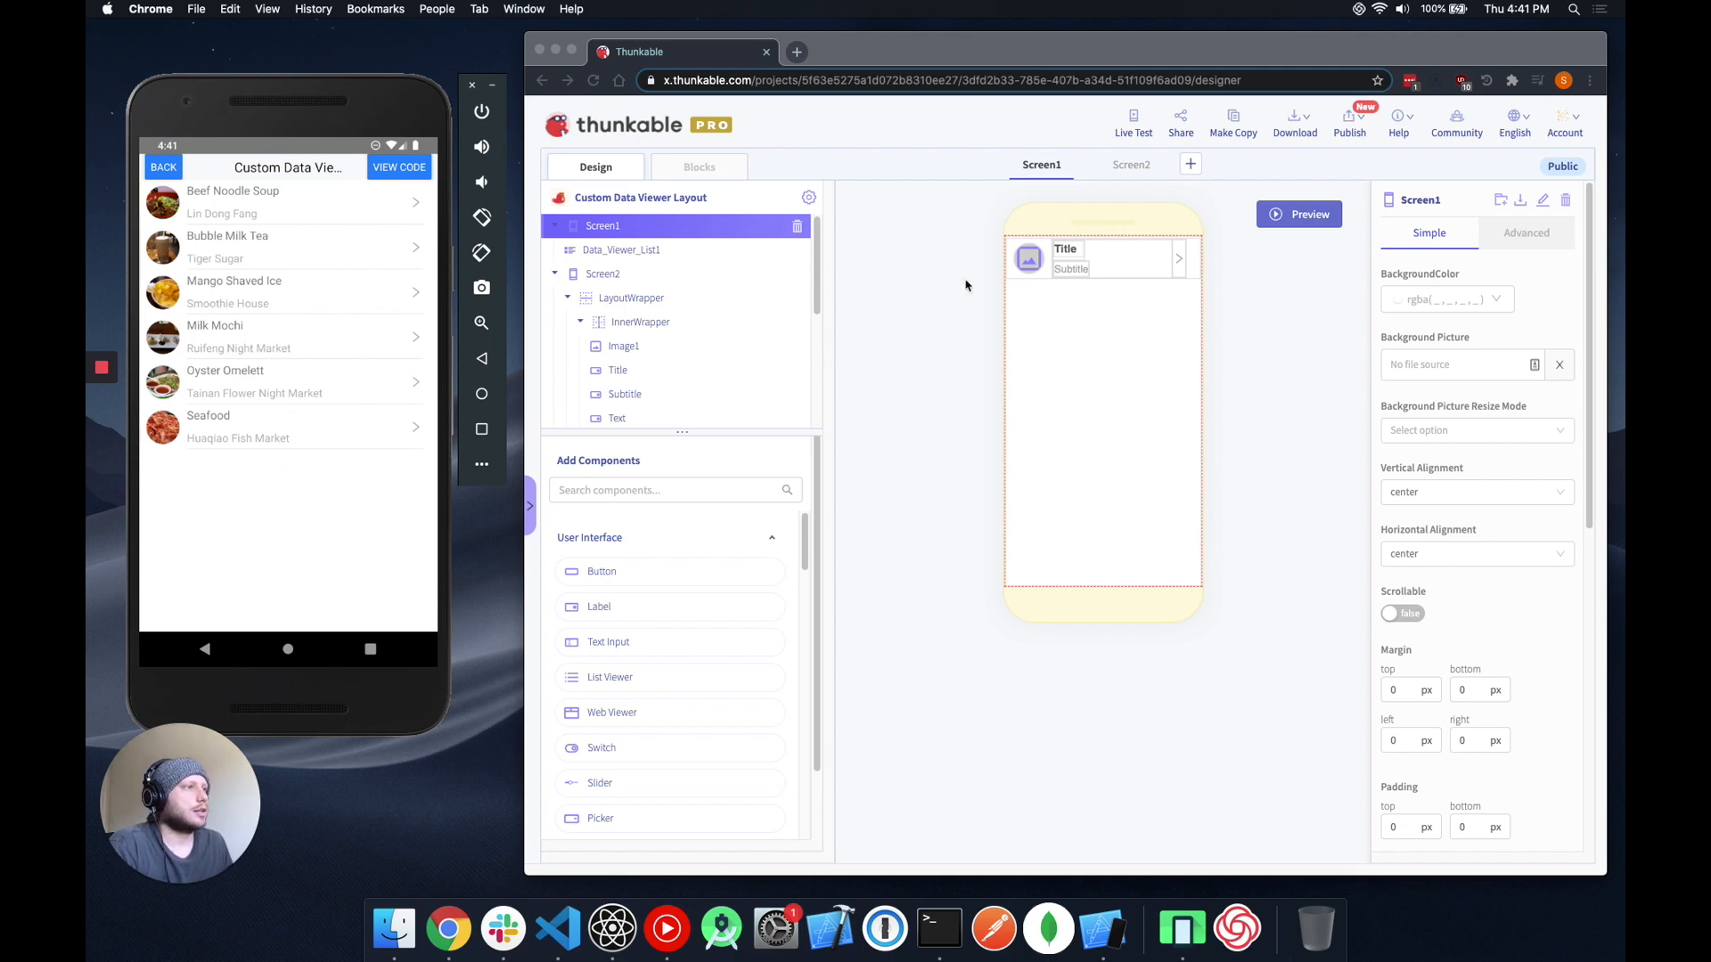
Review the Taiwan Street Food table behind Data_Viewer_List1, checking all of its columns through to the rating column.
{"action": "left_click", "coordinate": [663, 253]}
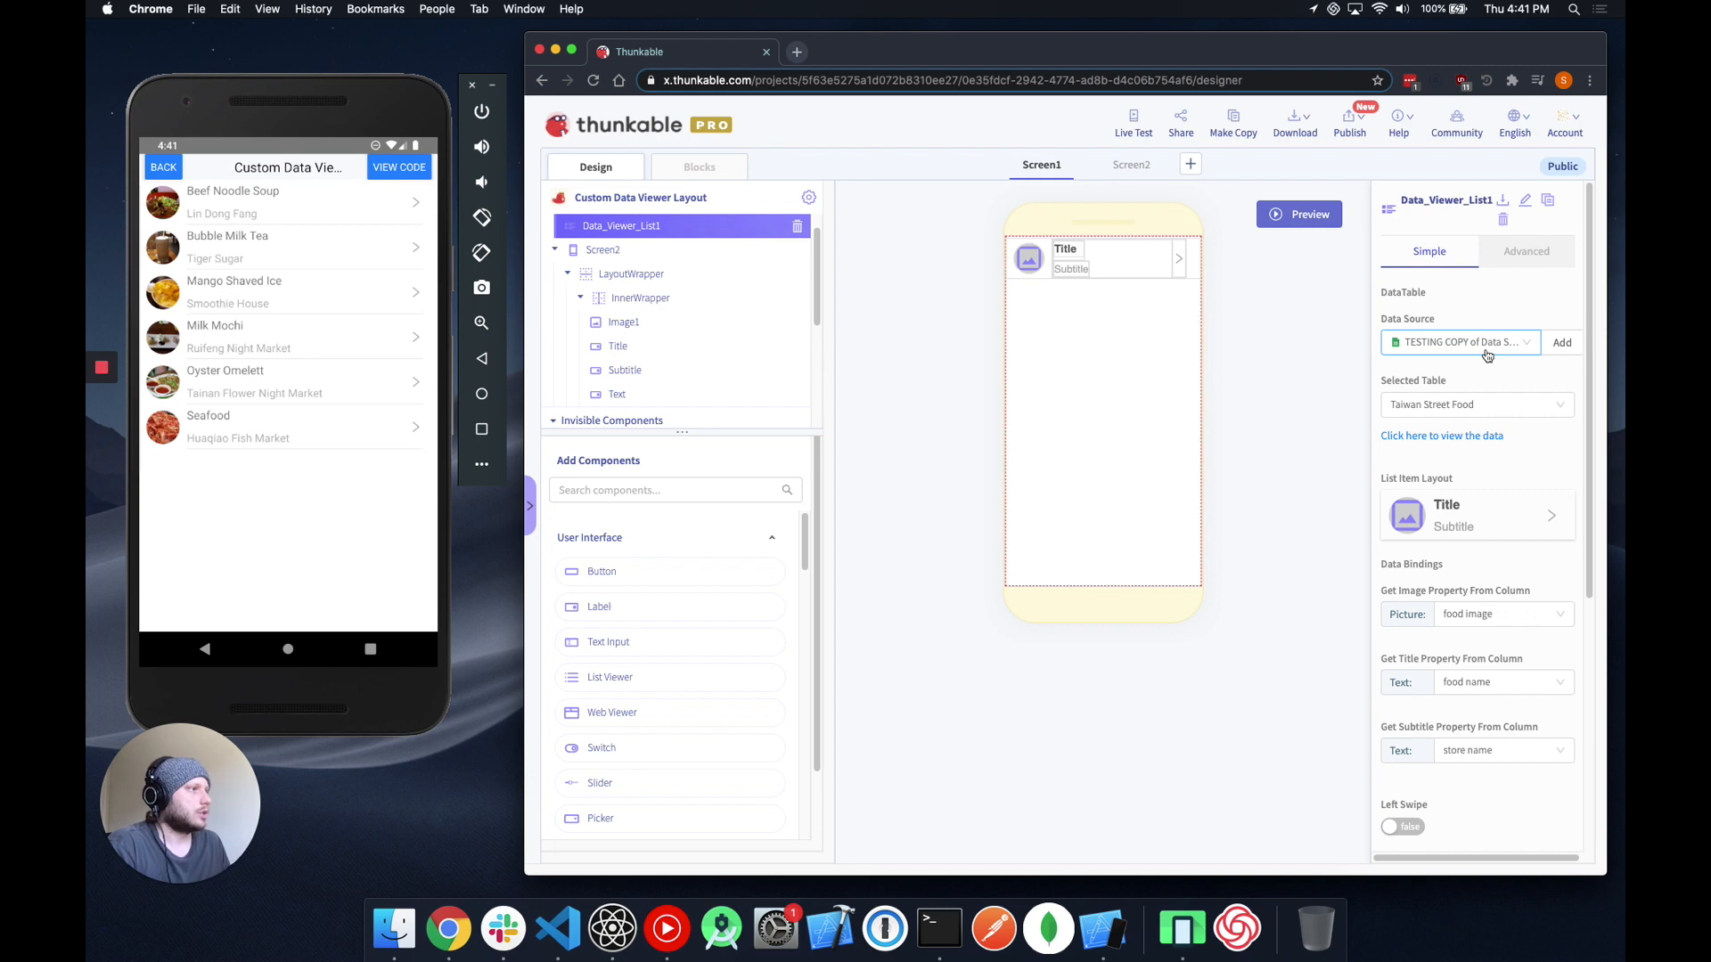
{"action": "scroll", "coordinate": [1471, 540], "scroll_direction": "down", "scroll_amount": 1}
{"action": "scroll", "coordinate": [1461, 561], "scroll_direction": "down", "scroll_amount": 1}
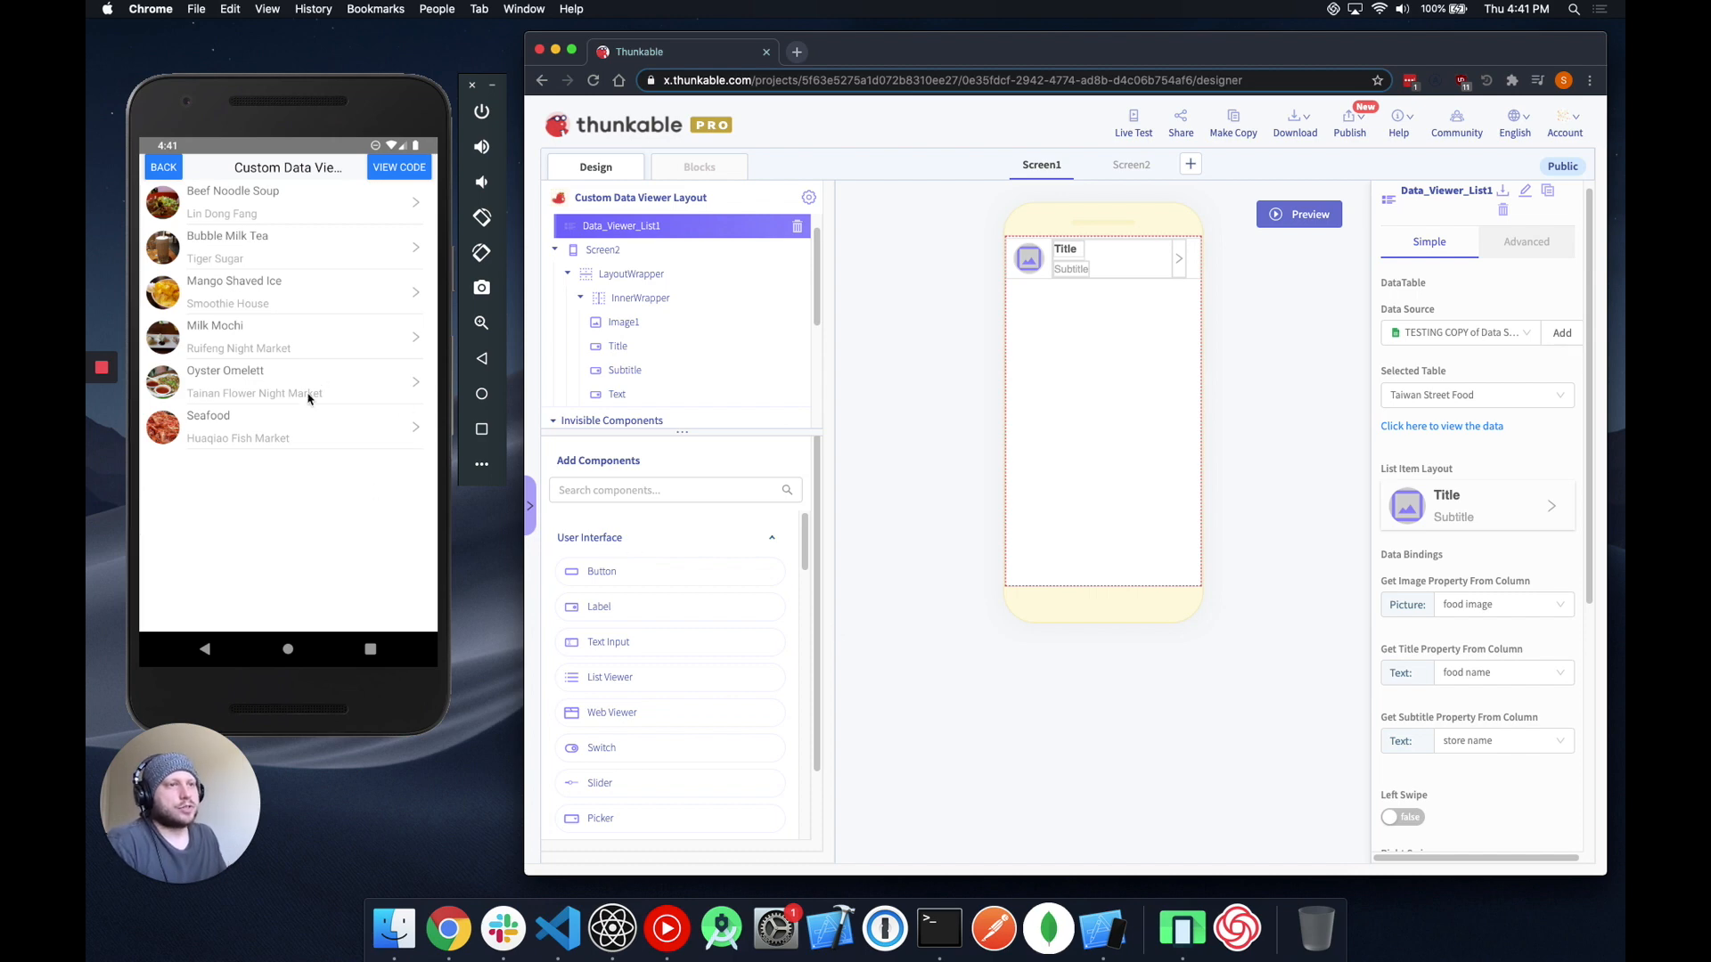
{"action": "left_click", "coordinate": [1470, 428]}
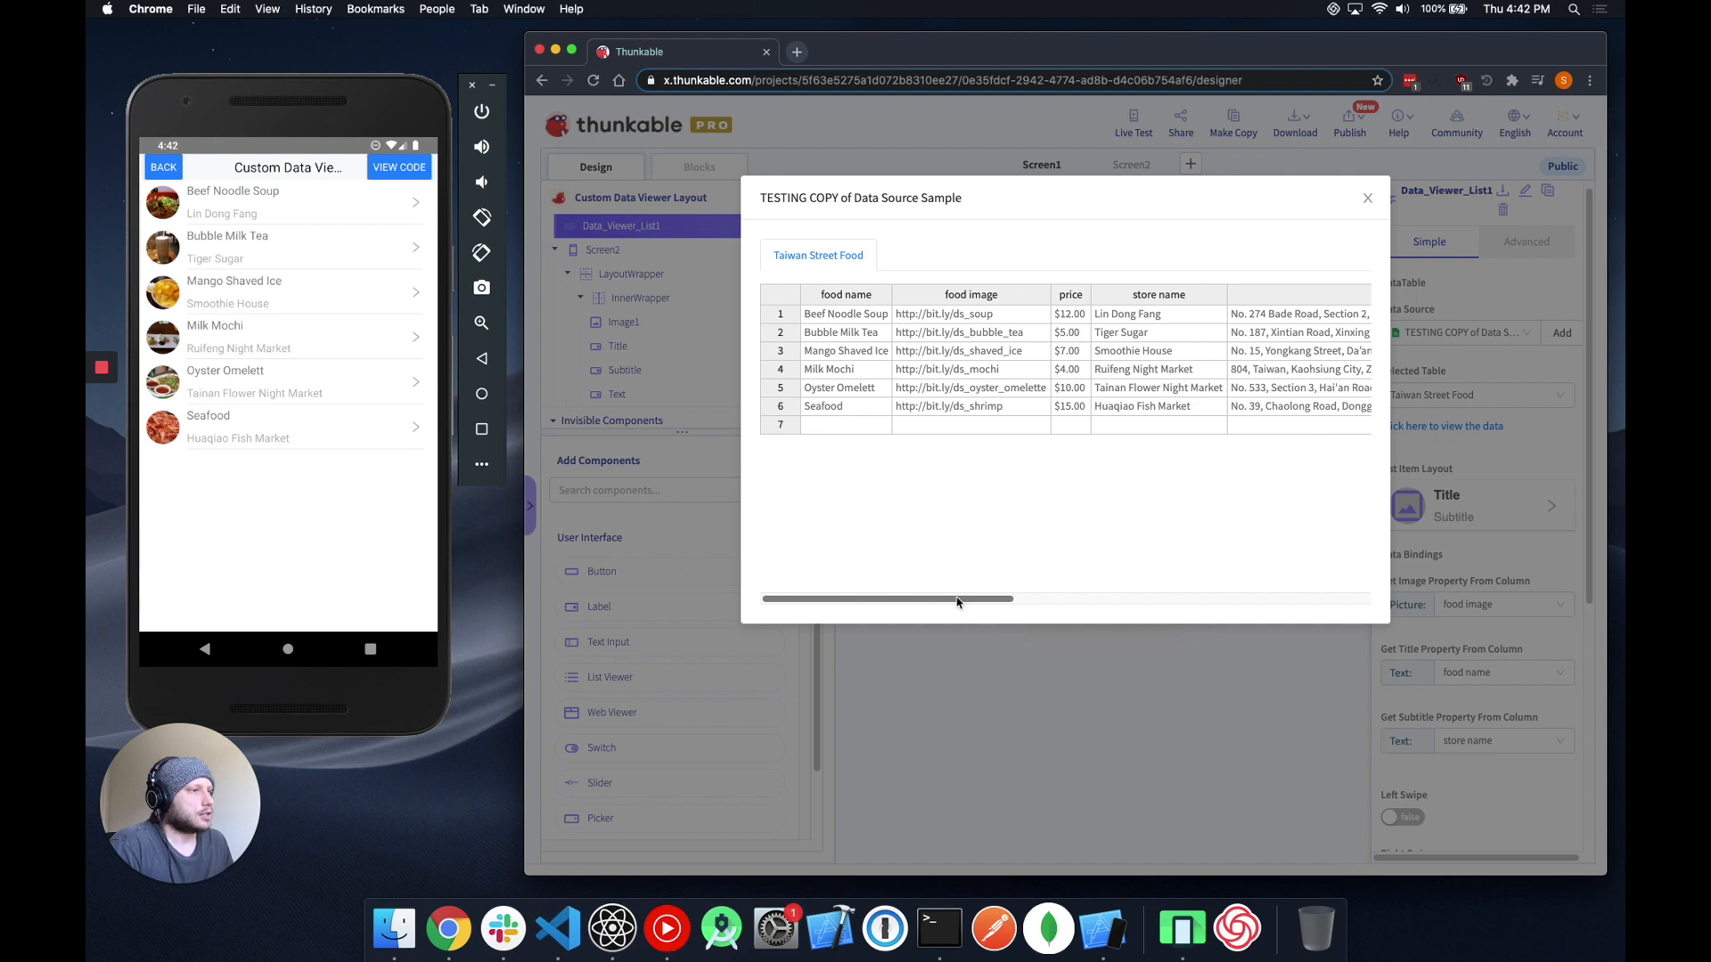
{"action": "left_click_drag", "start_coordinate": [958, 602], "coordinate": [1242, 602]}
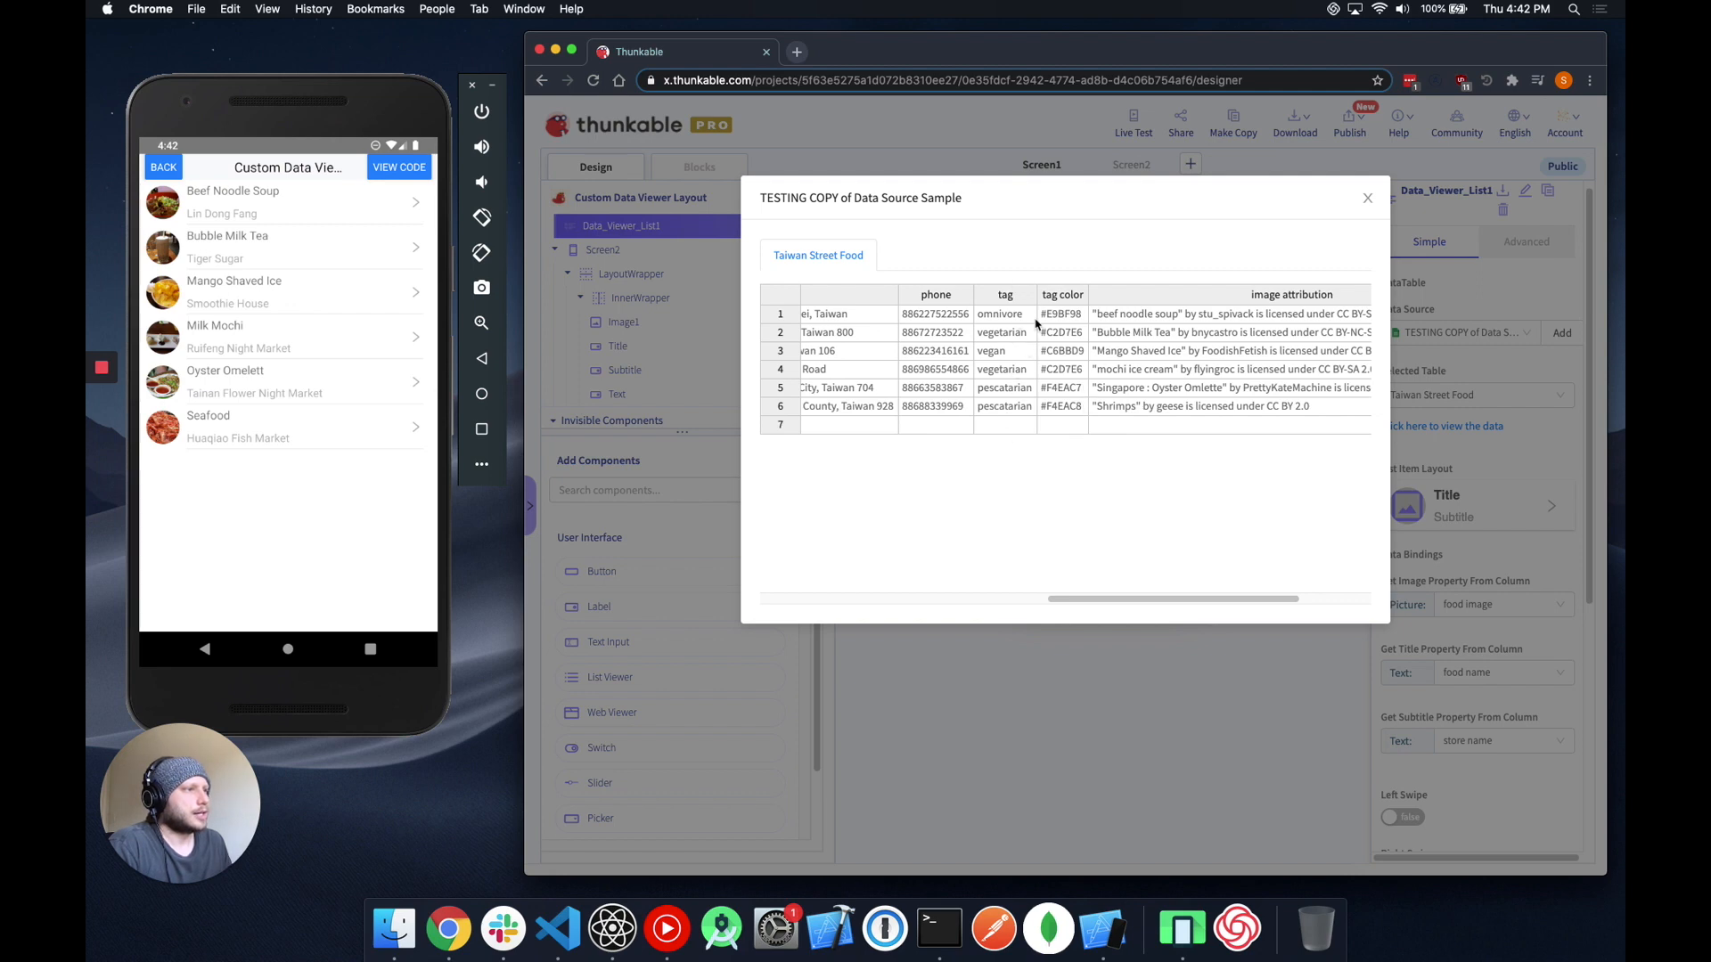
{"action": "left_click_drag", "start_coordinate": [1140, 600], "coordinate": [1334, 361]}
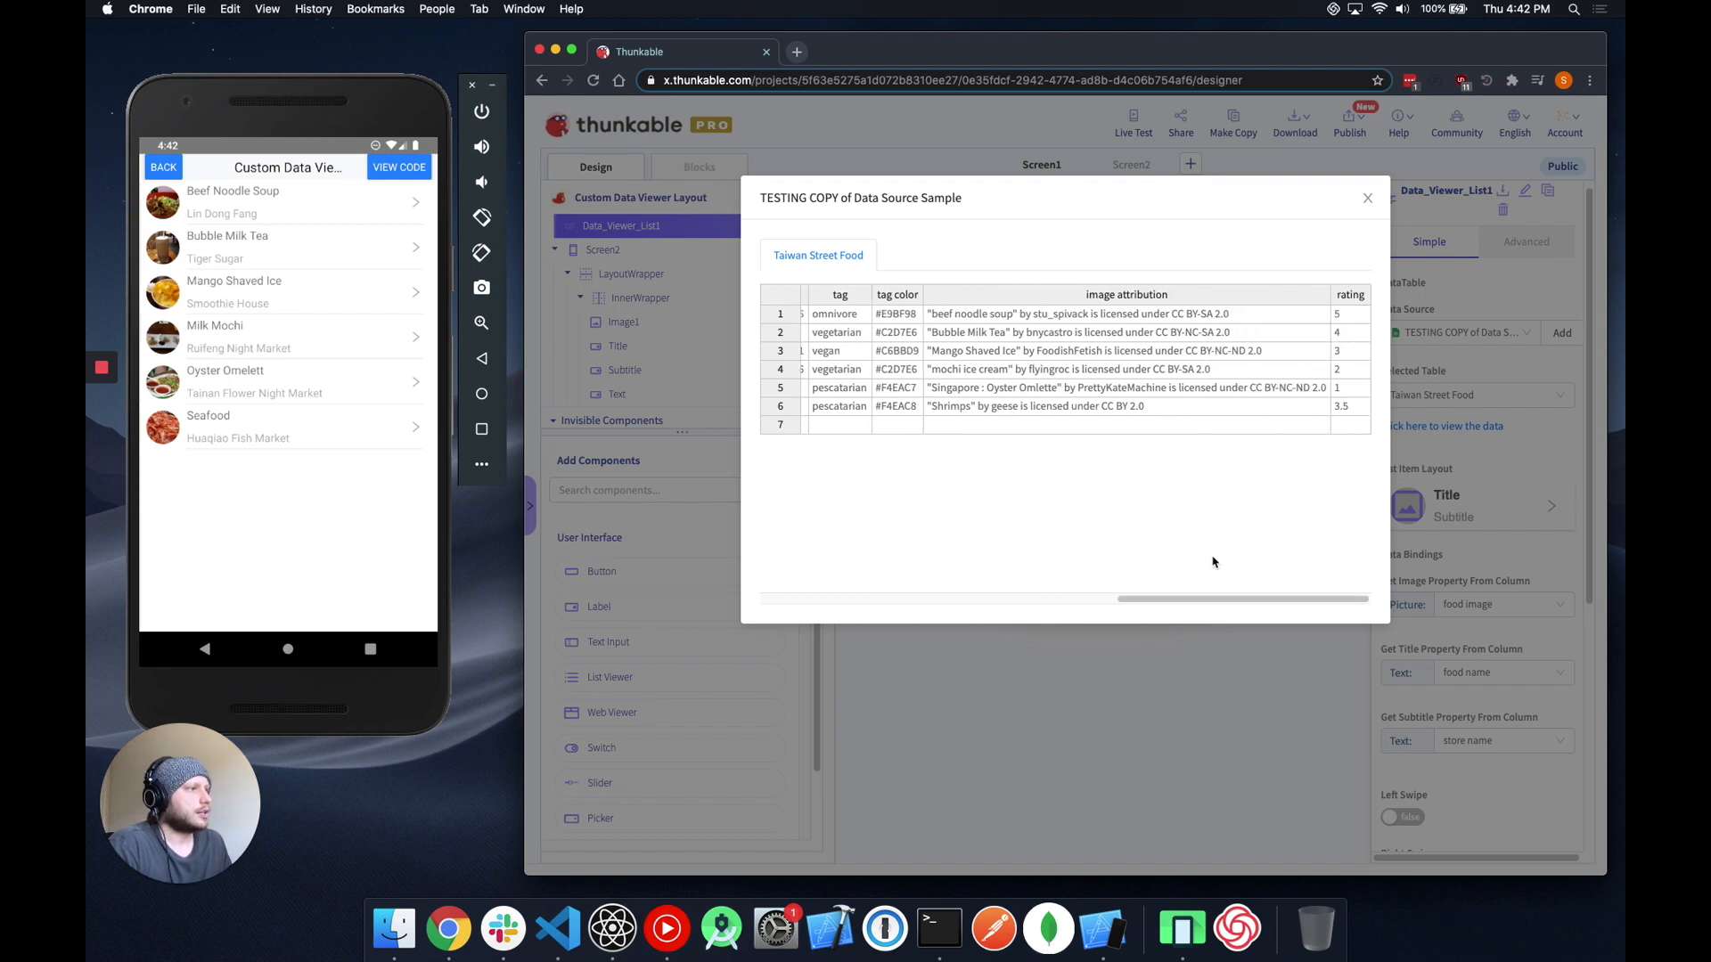
{"action": "left_click_drag", "start_coordinate": [1173, 600], "coordinate": [797, 602]}
{"action": "left_click", "coordinate": [1367, 198]}
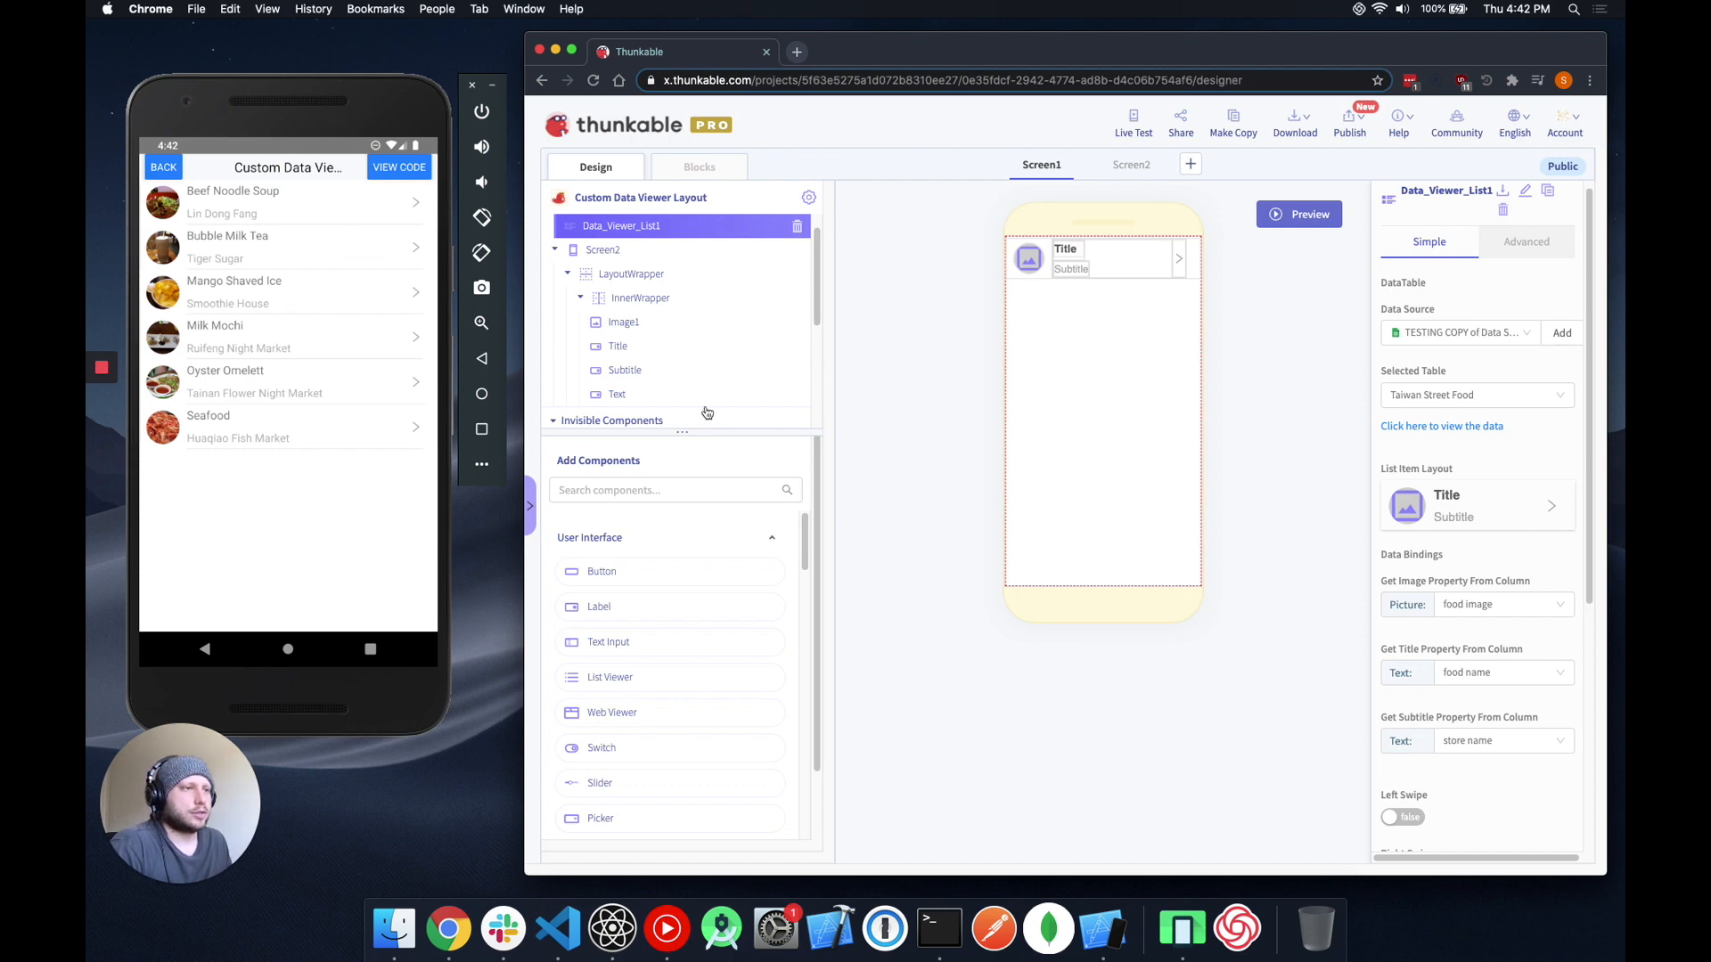
Look through the available row layouts for Data_Viewer_List1 and leave the selection unchanged.
{"action": "left_click", "coordinate": [1476, 510]}
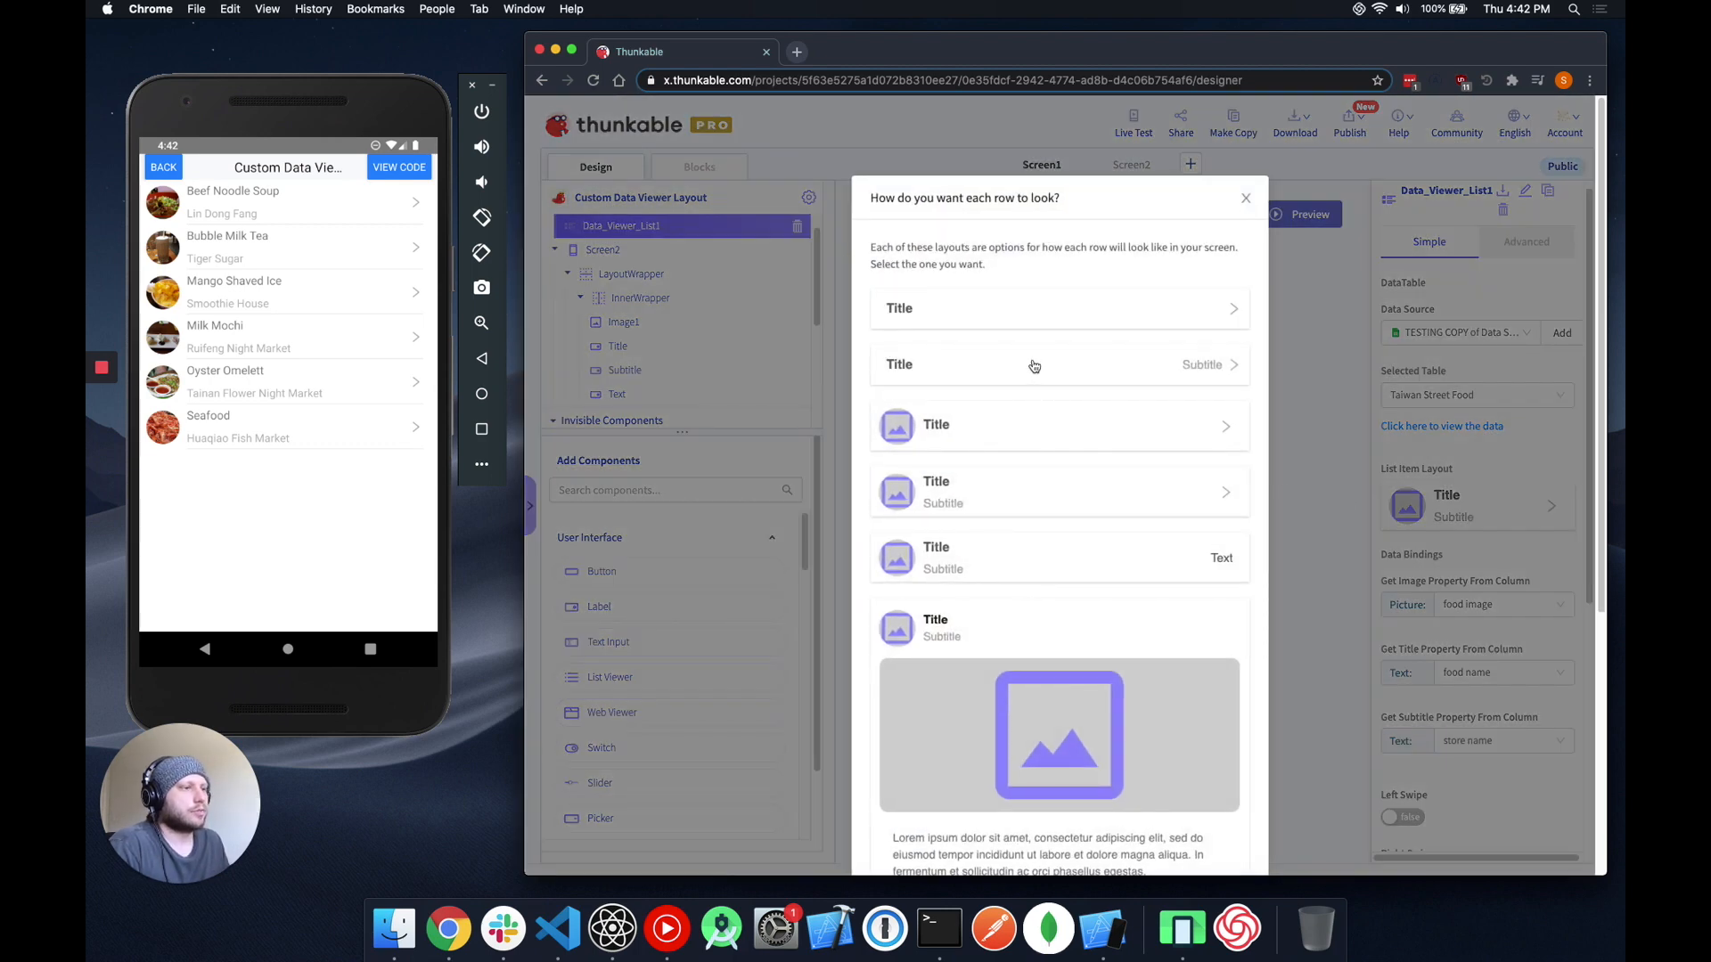
{"action": "scroll", "coordinate": [1033, 365], "scroll_direction": "down", "scroll_amount": 5}
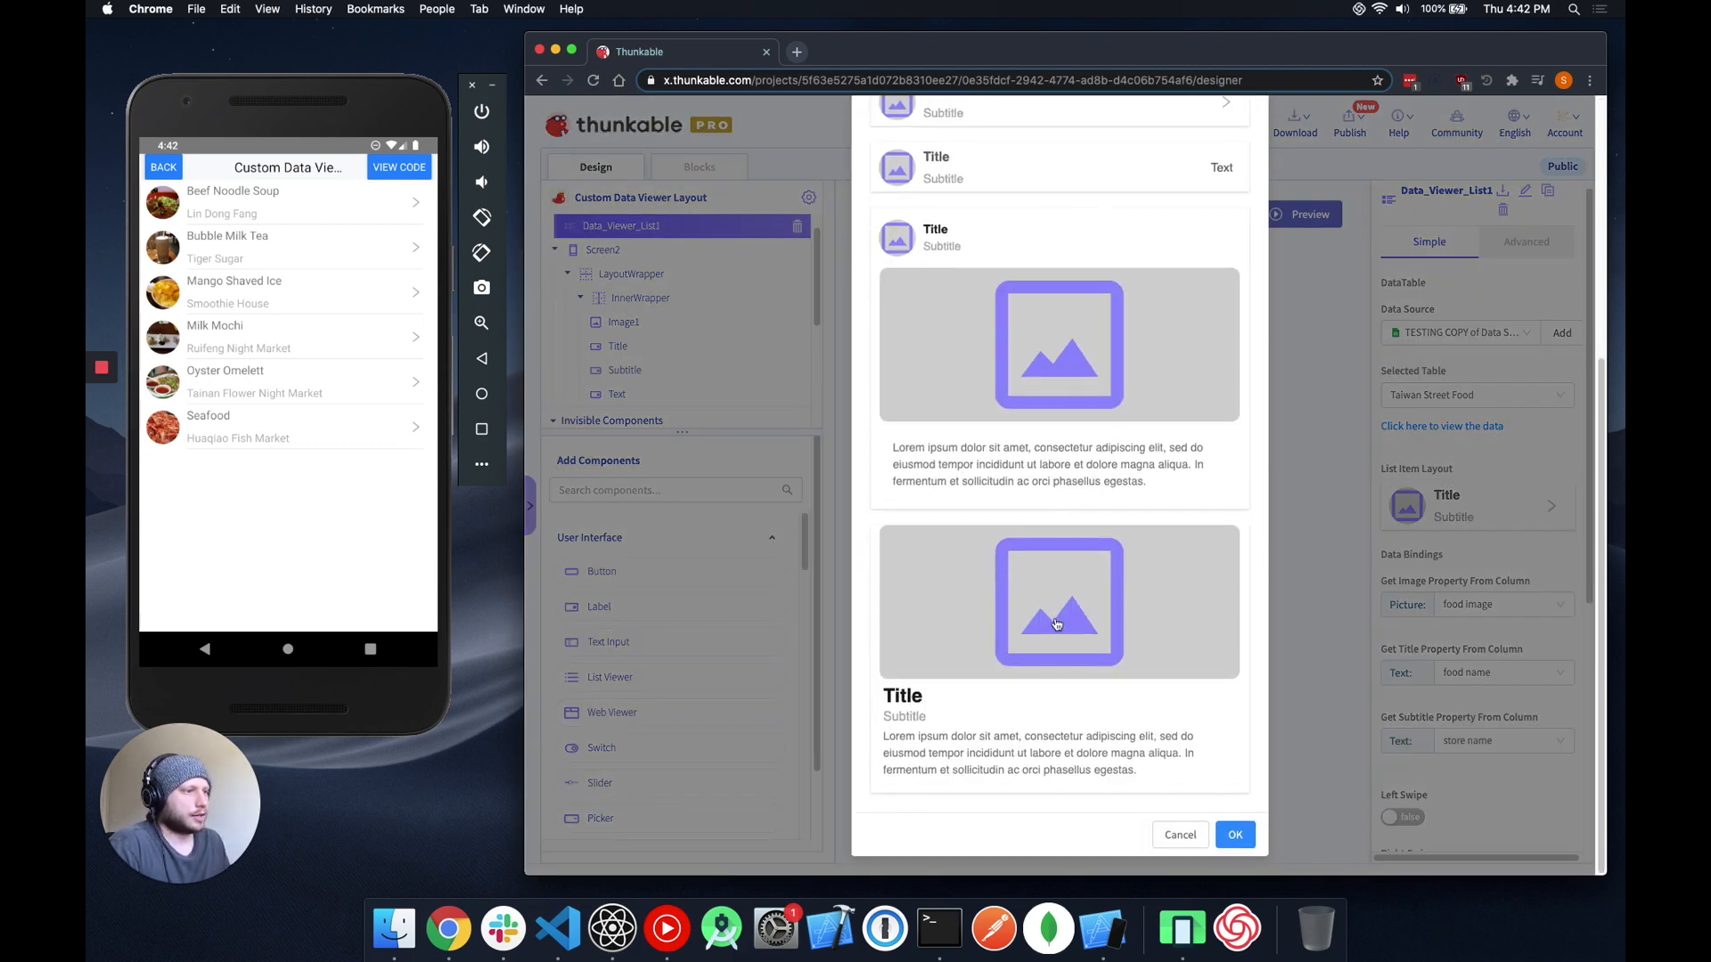
{"action": "scroll", "coordinate": [1029, 660], "scroll_direction": "up", "scroll_amount": 5}
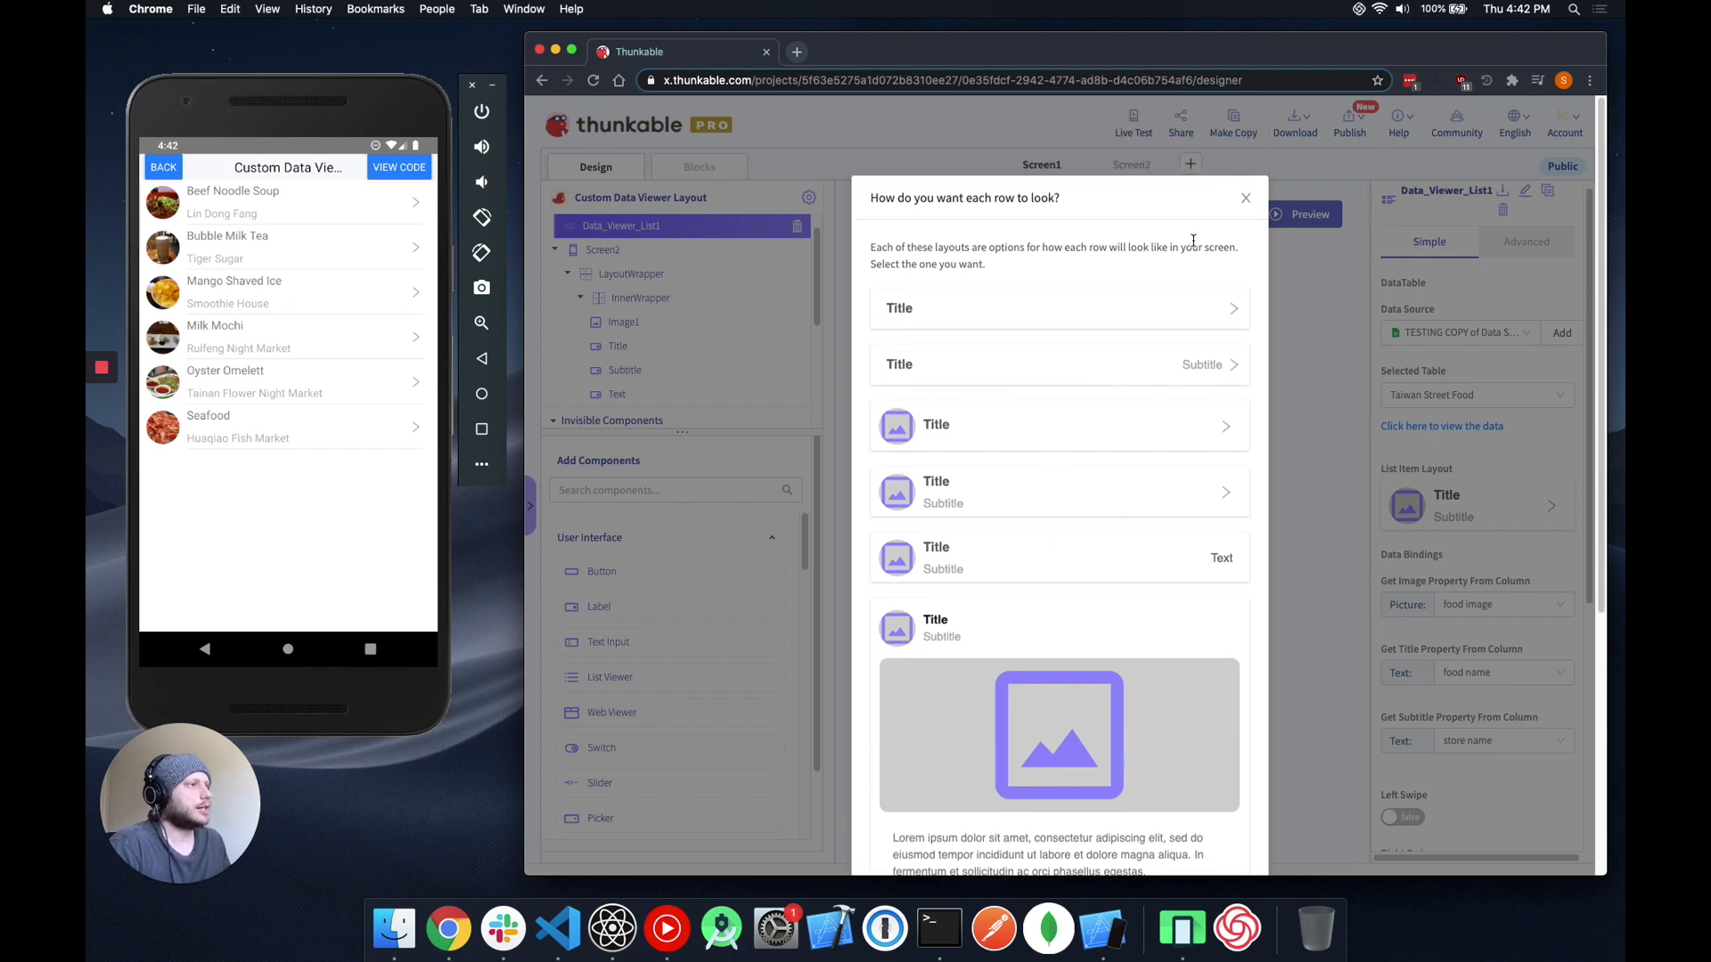
{"action": "left_click", "coordinate": [1246, 199]}
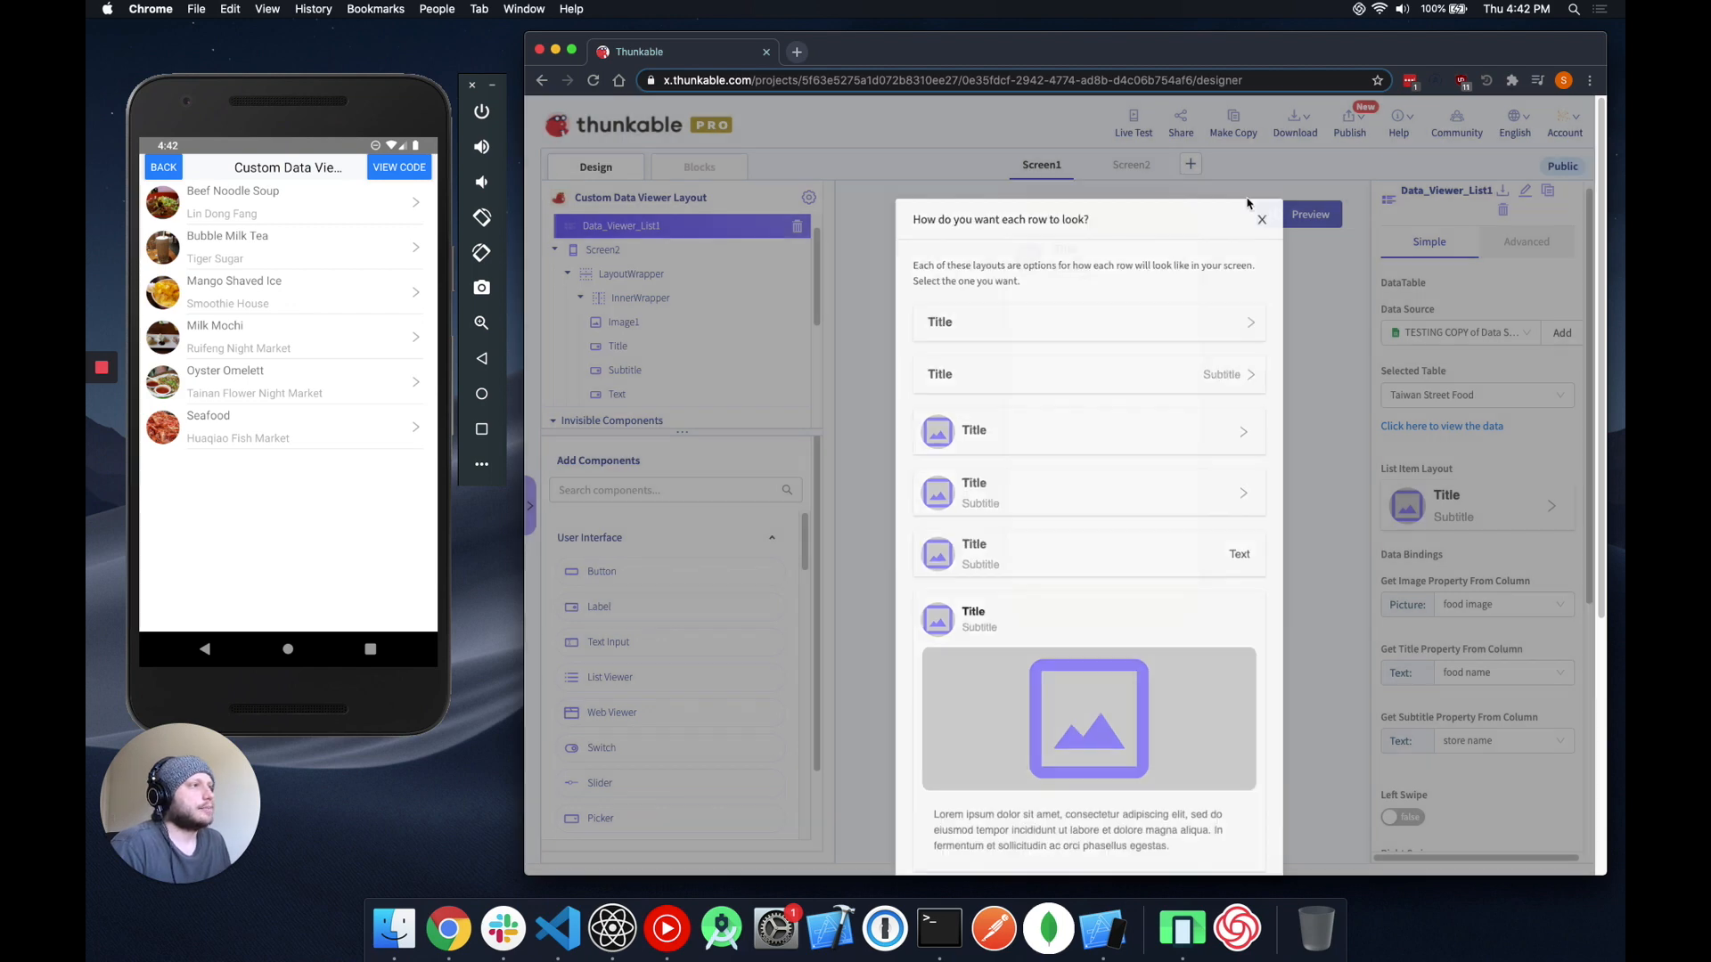
Examine the size, background, alignment, margin and padding properties of LayoutWrapper and InnerWrapper on Screen2.
{"action": "left_click", "coordinate": [643, 276]}
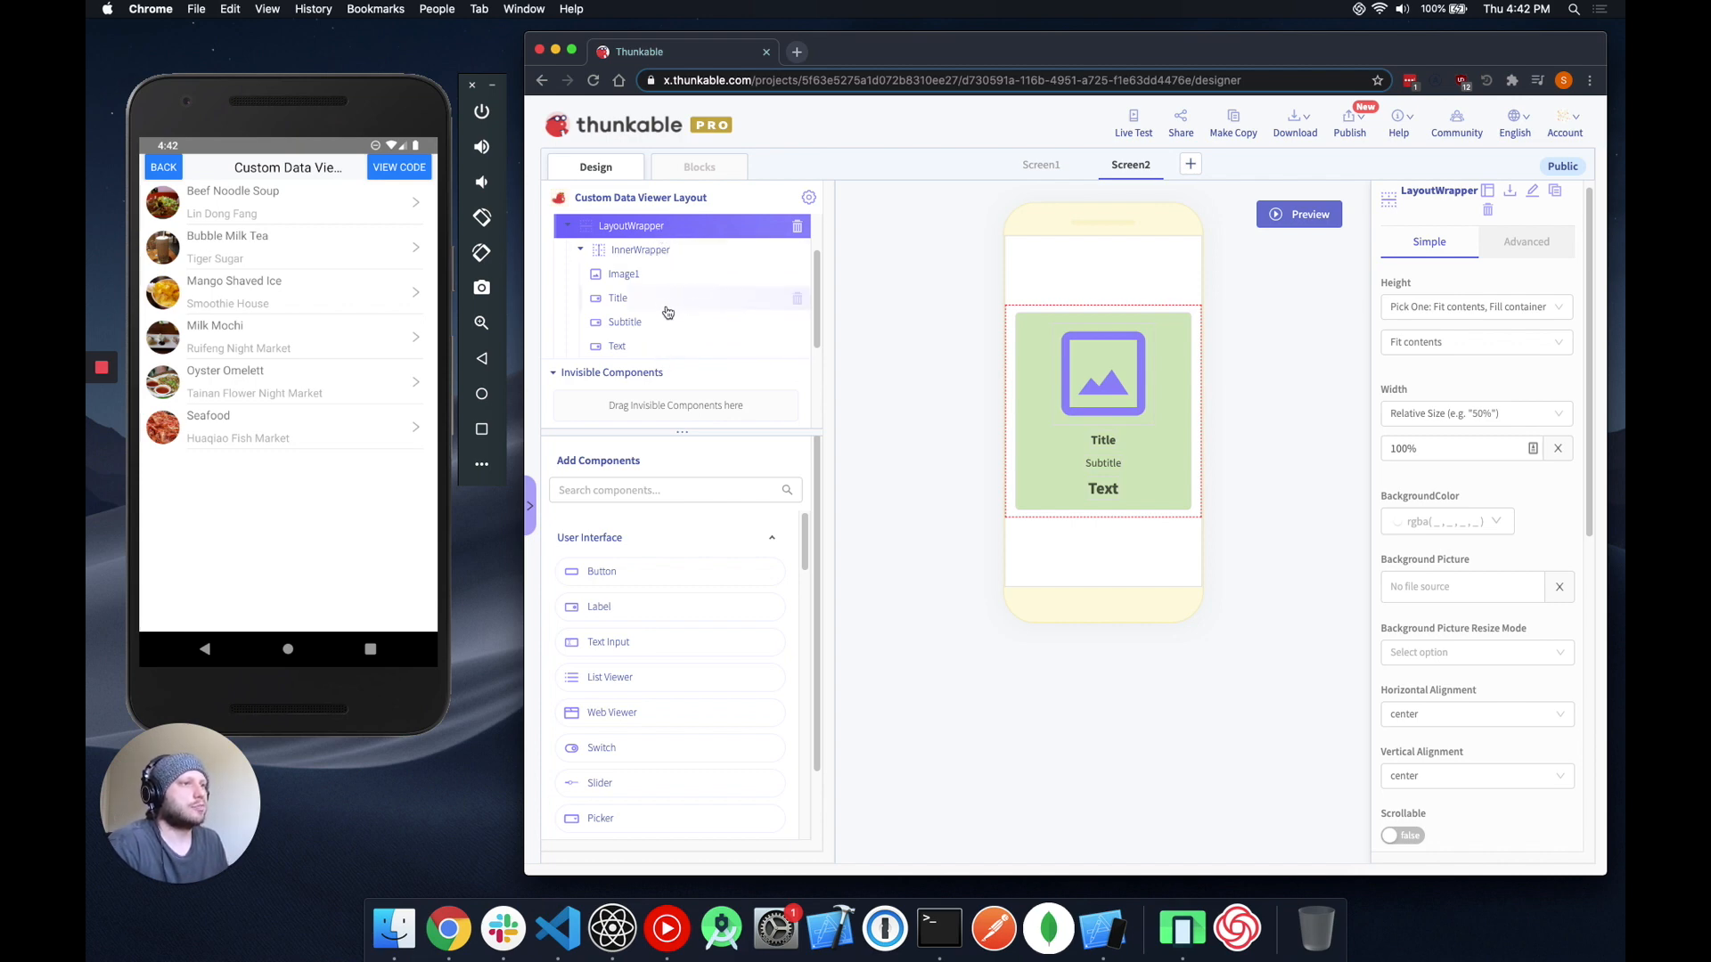
{"action": "scroll", "coordinate": [791, 275], "scroll_direction": "up", "scroll_amount": 2}
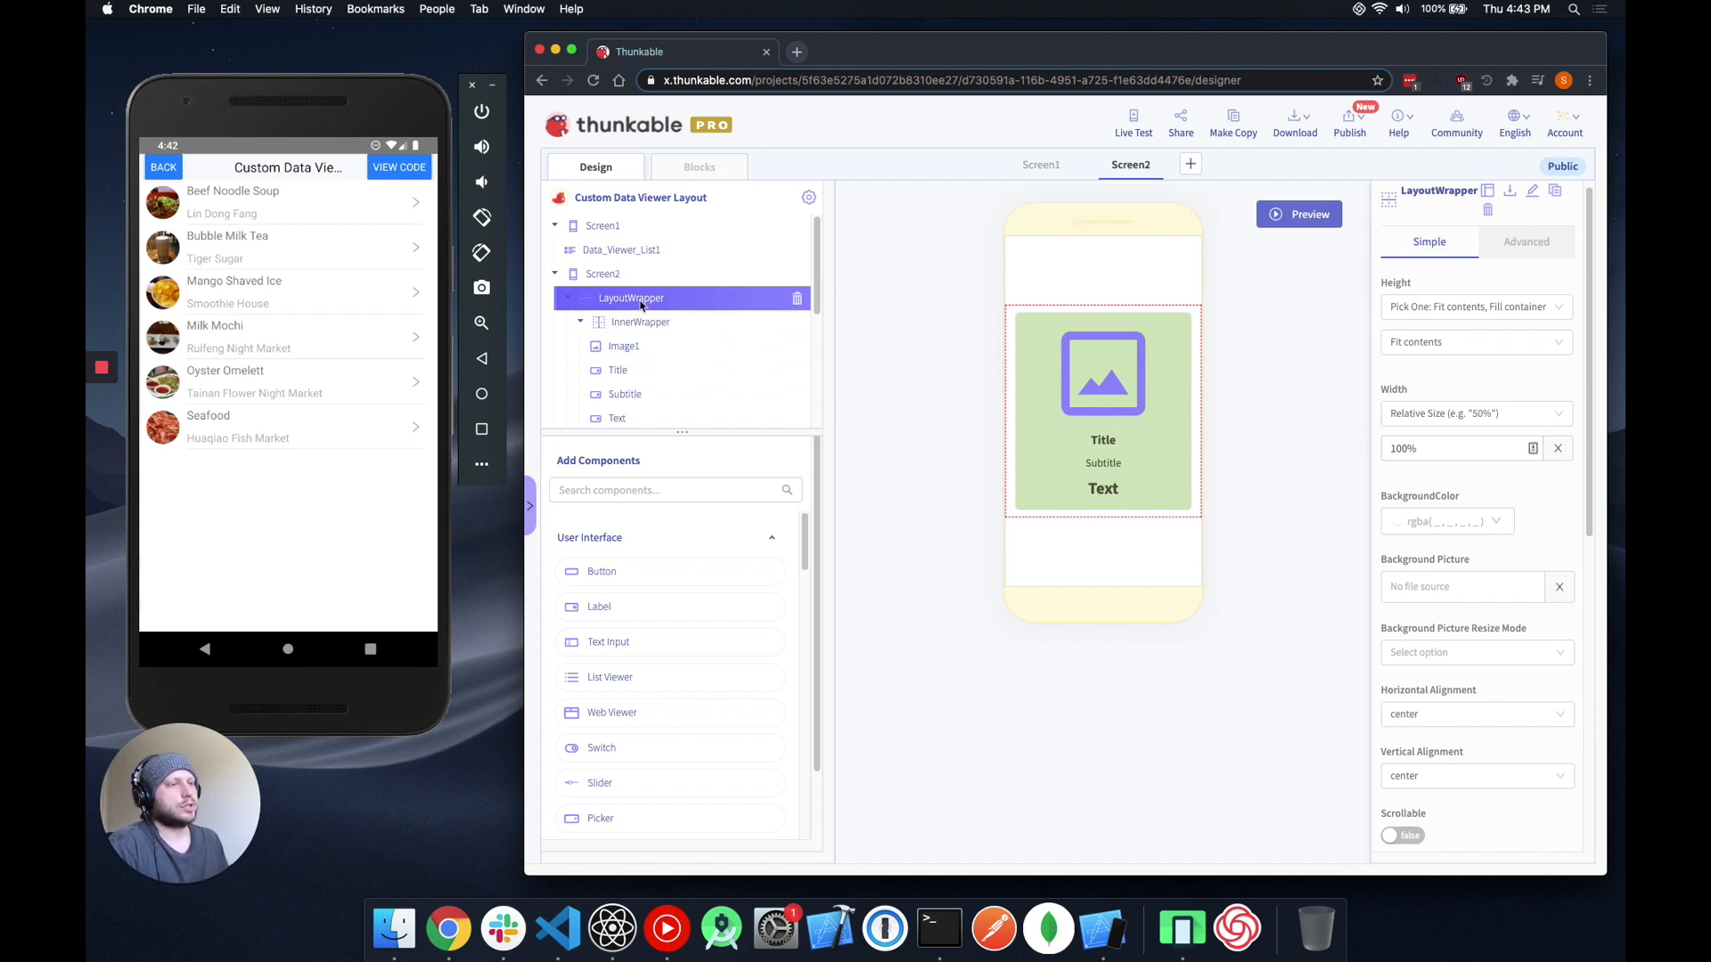
{"action": "scroll", "coordinate": [670, 363], "scroll_direction": "down", "scroll_amount": 1}
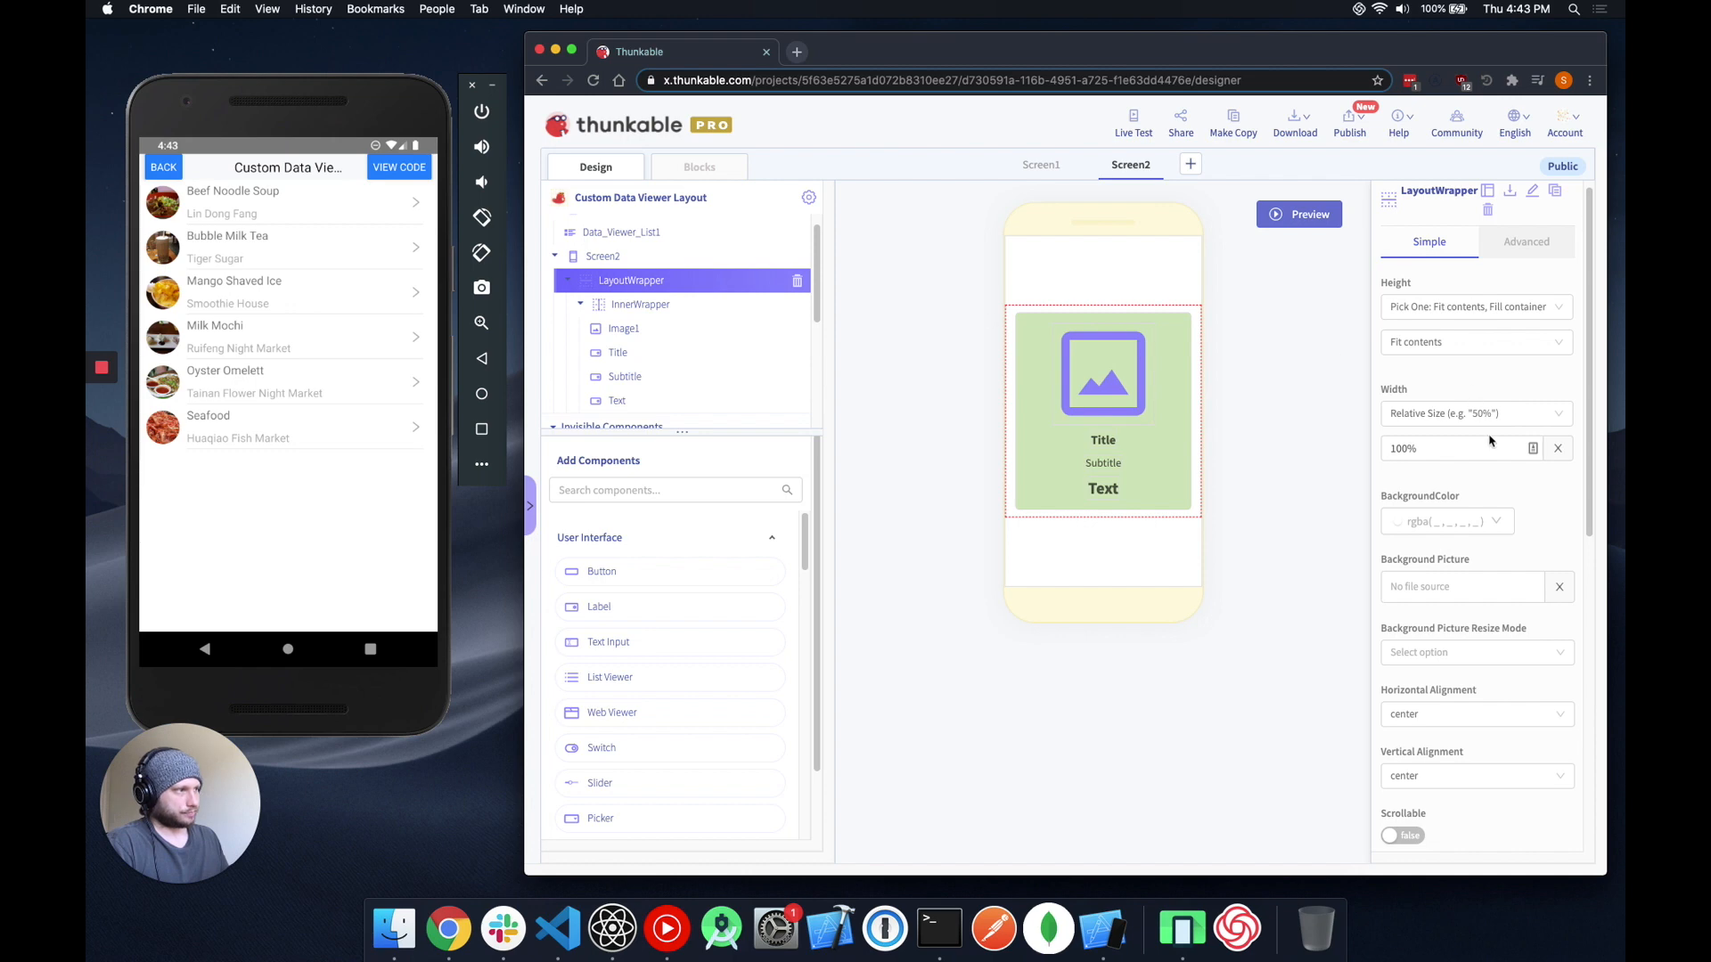
{"action": "scroll", "coordinate": [1461, 490], "scroll_direction": "down", "scroll_amount": 5}
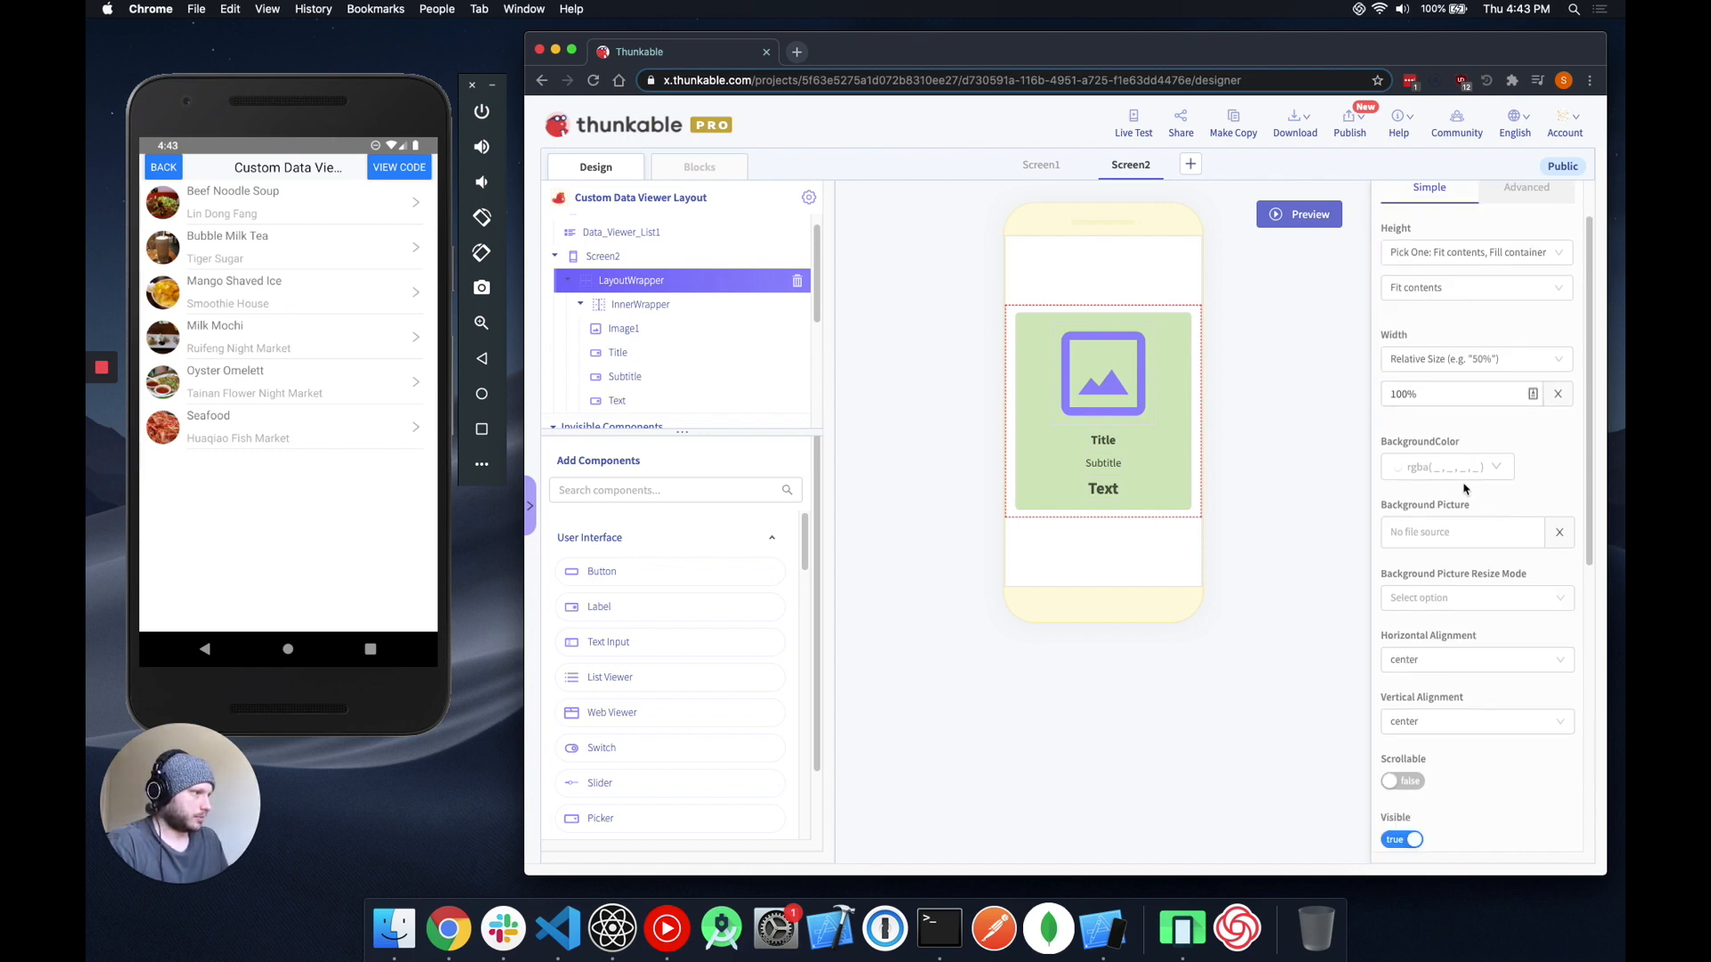
{"action": "scroll", "coordinate": [1477, 633], "scroll_direction": "up", "scroll_amount": 5}
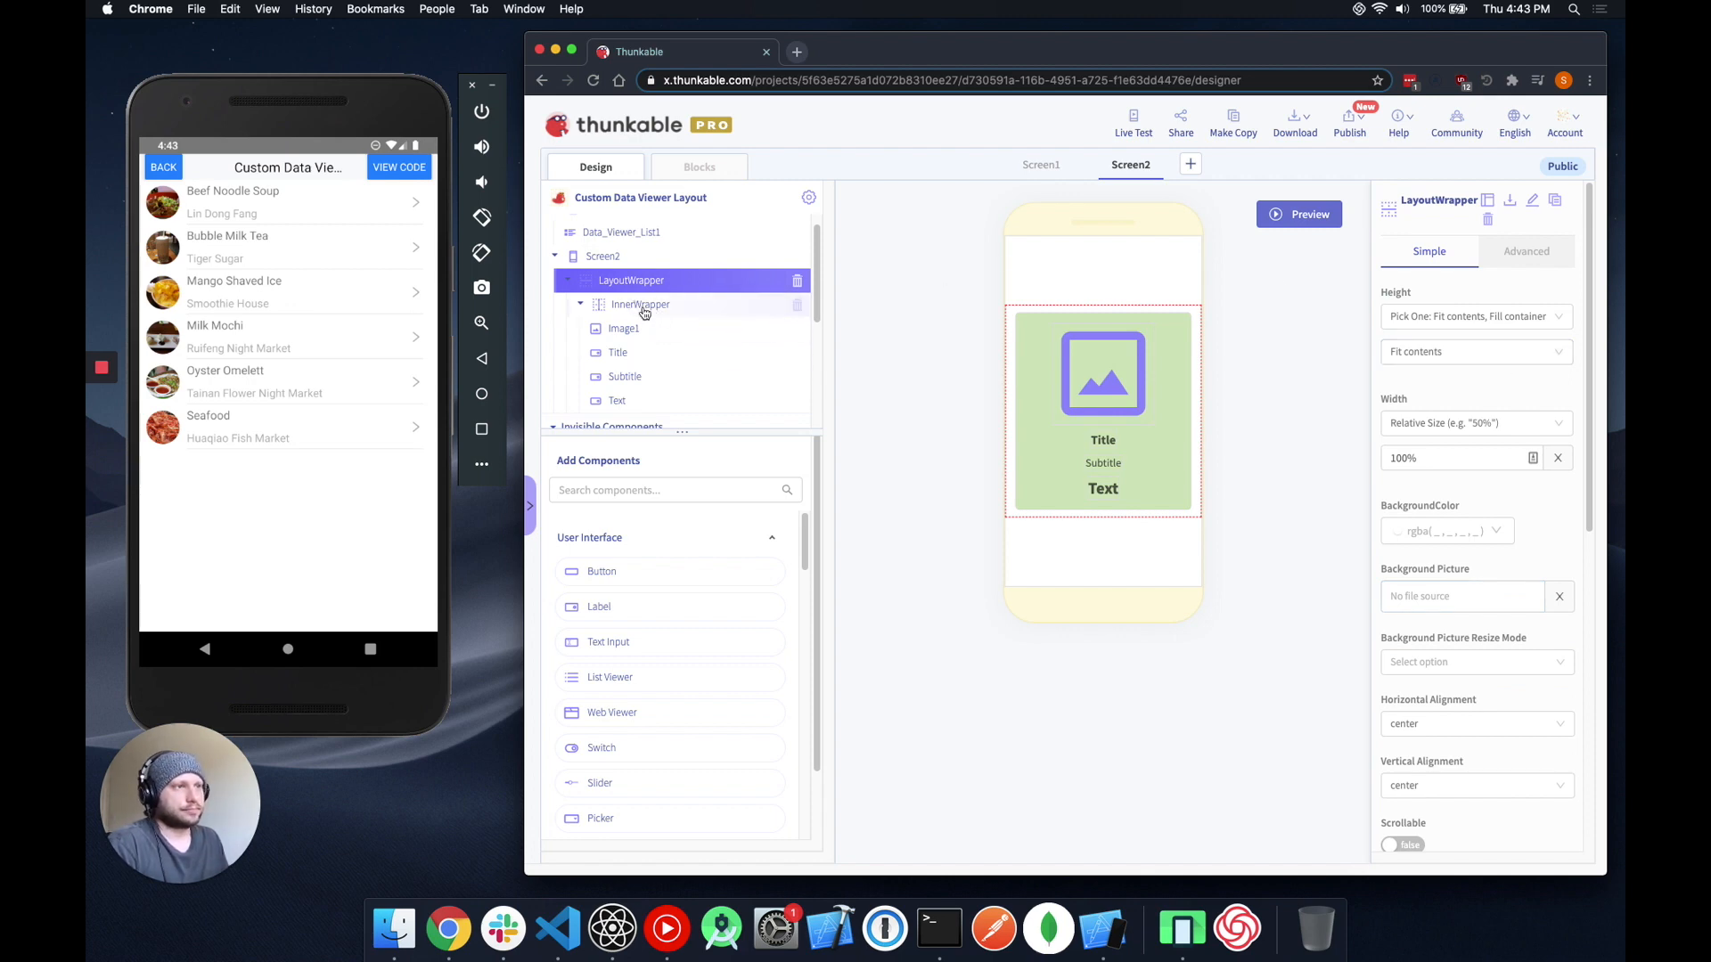
{"action": "left_click", "coordinate": [640, 305]}
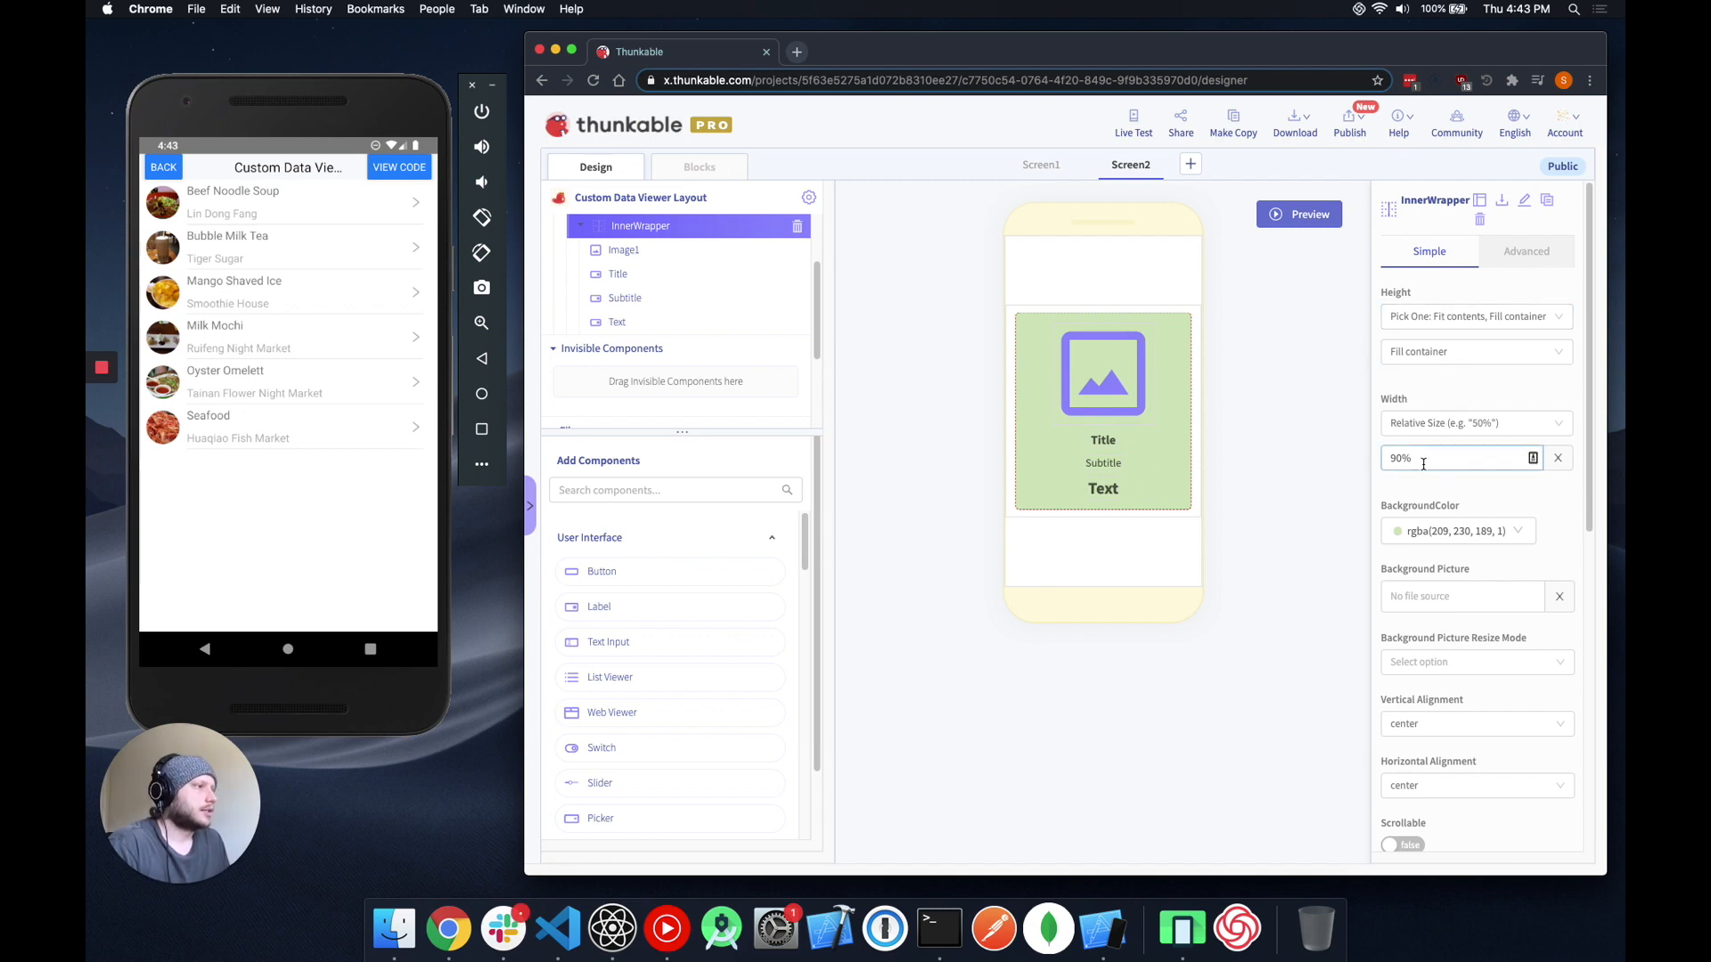
{"action": "scroll", "coordinate": [1426, 535], "scroll_direction": "down", "scroll_amount": 5}
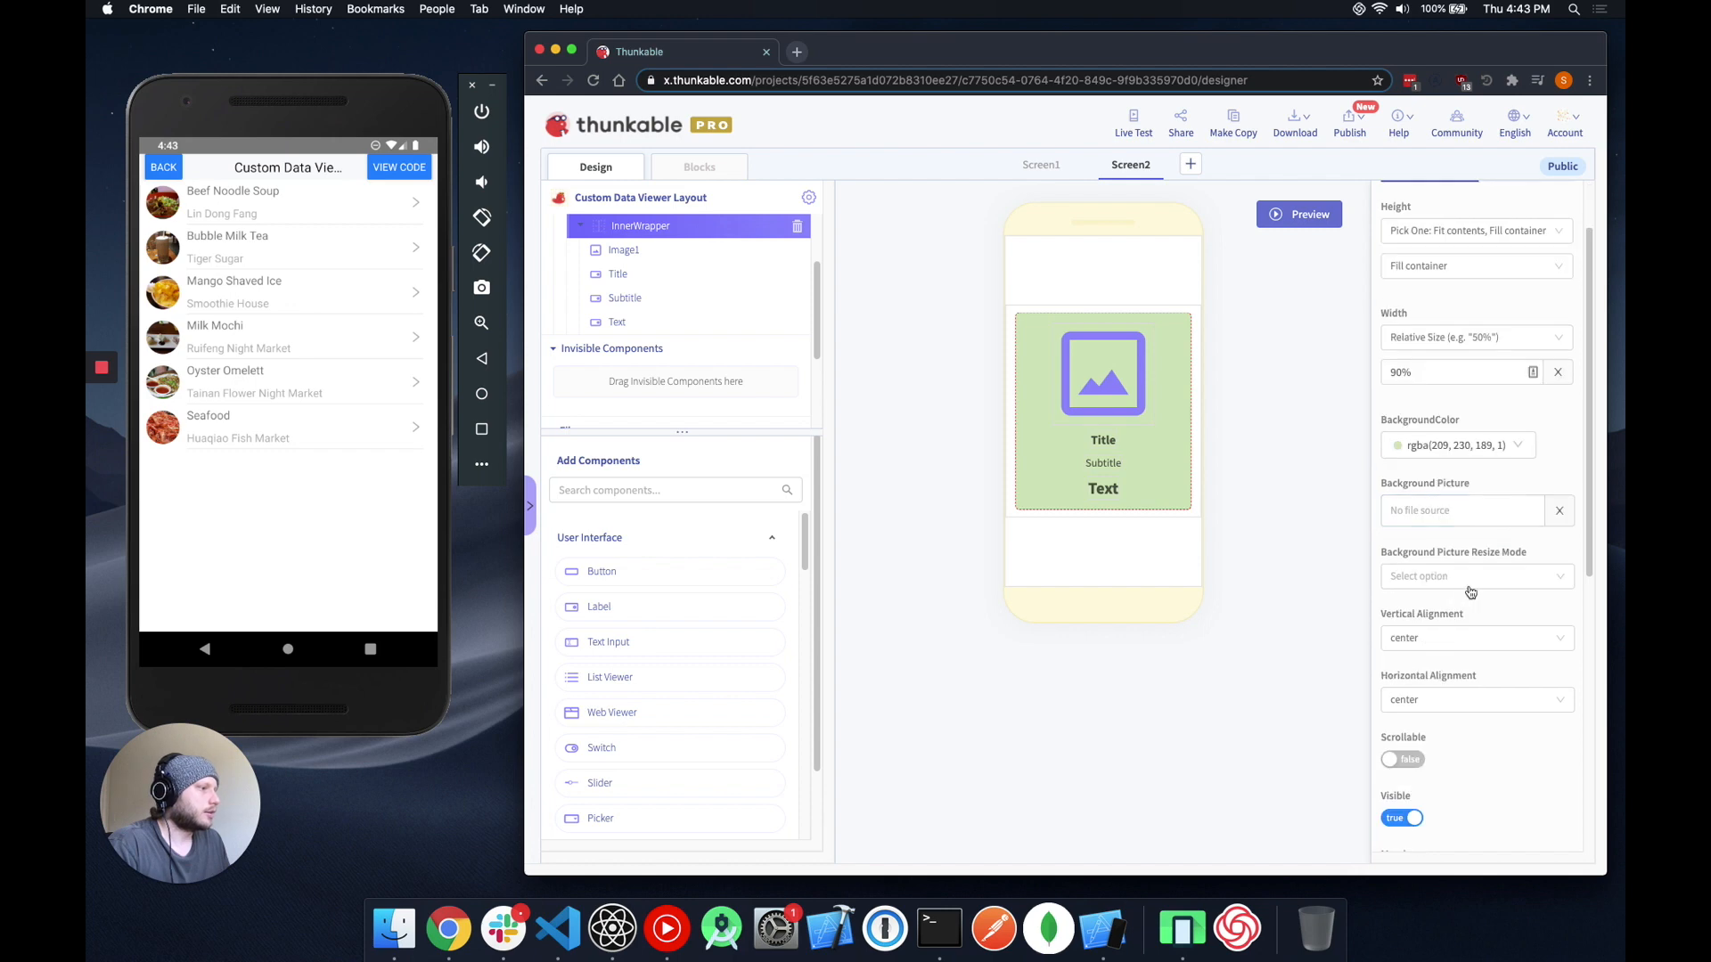
{"action": "left_click", "coordinate": [1397, 525]}
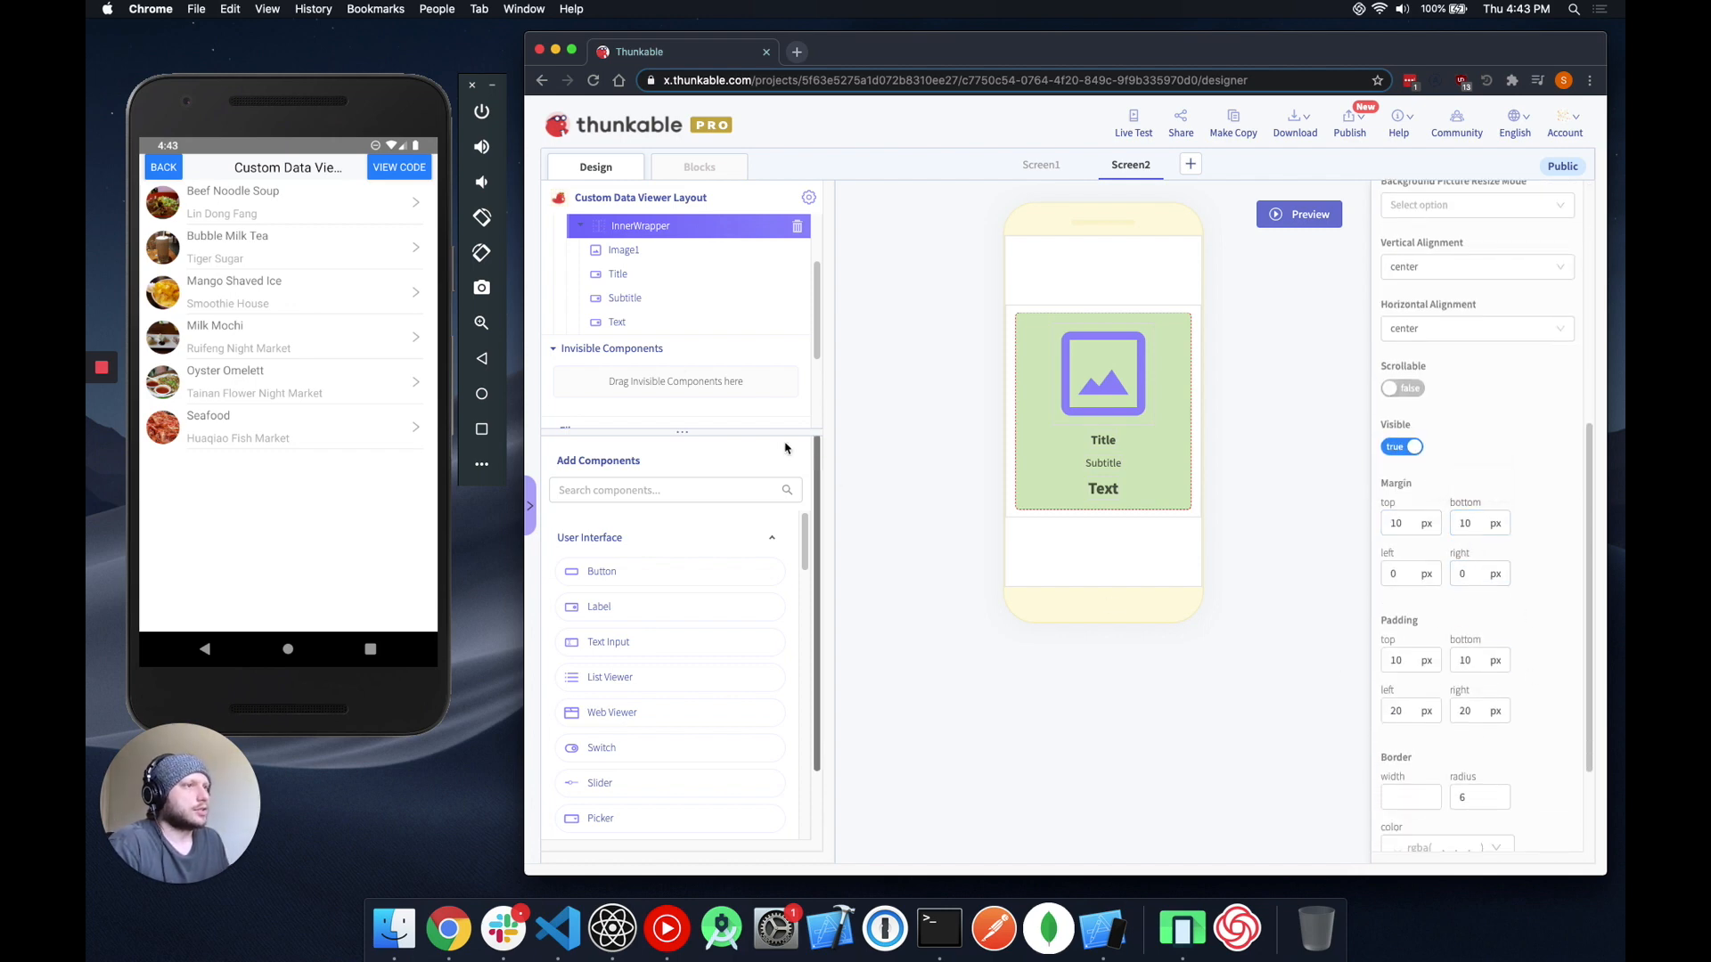
Examine the size, font and spacing properties of Image1 and the Title label inside InnerWrapper.
{"action": "left_click", "coordinate": [640, 252]}
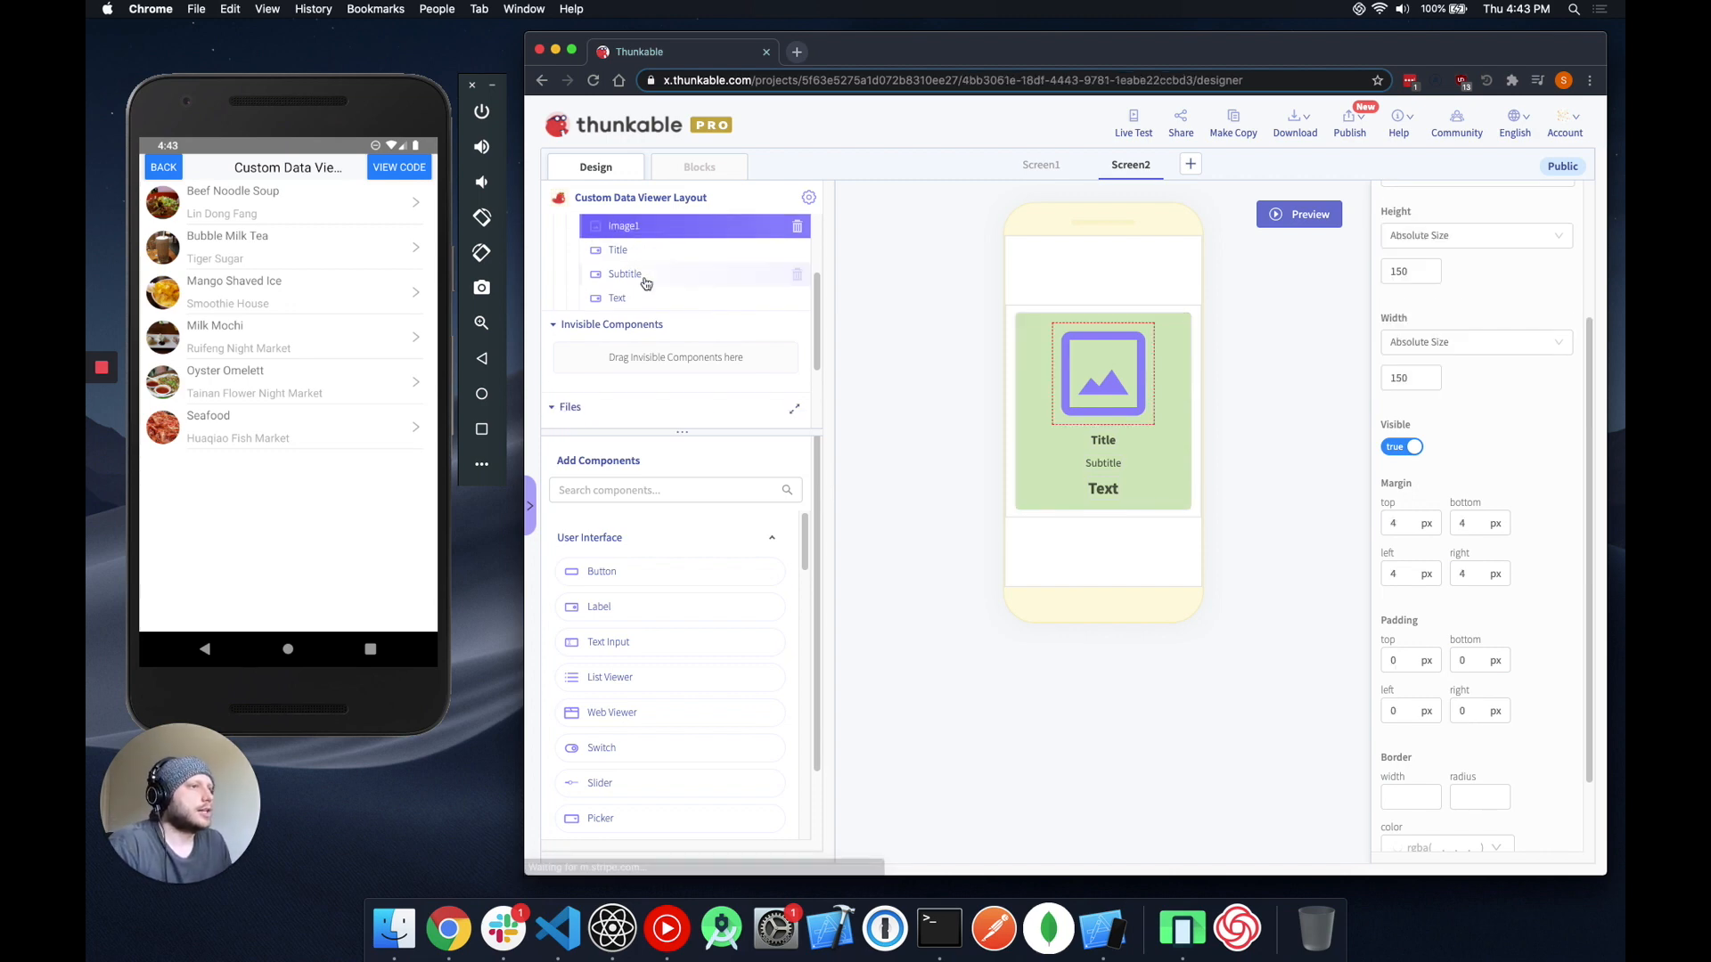
{"action": "scroll", "coordinate": [1467, 383], "scroll_direction": "down", "scroll_amount": 2}
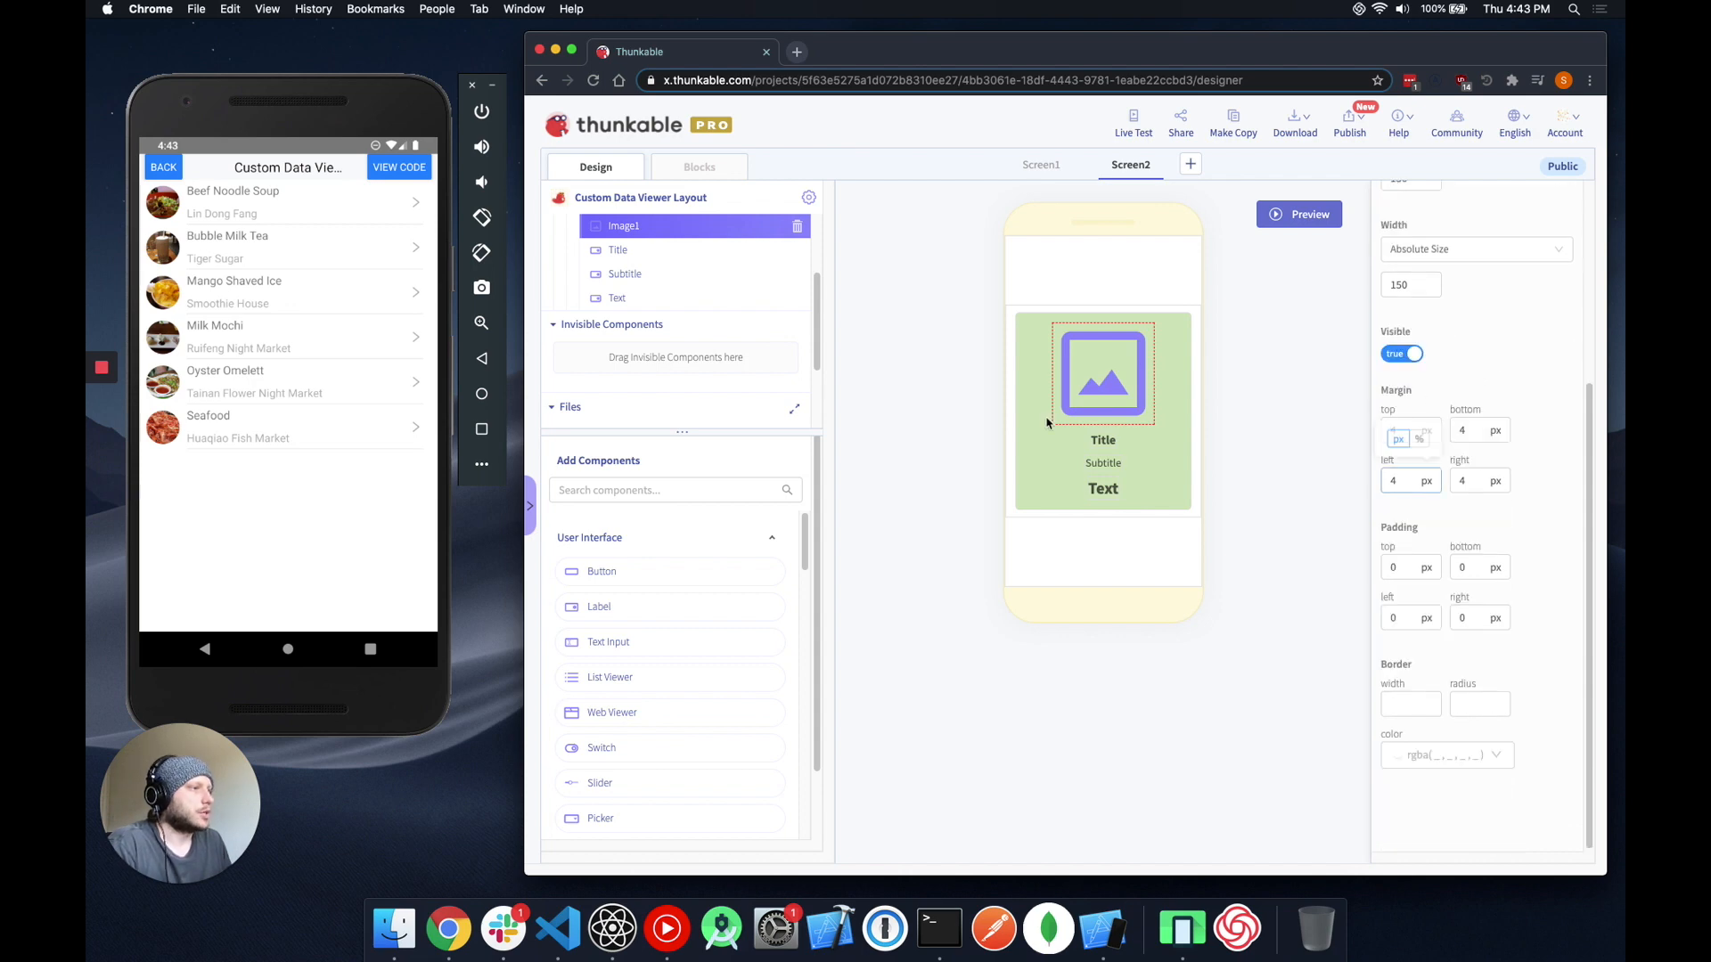
{"action": "left_click", "coordinate": [638, 254]}
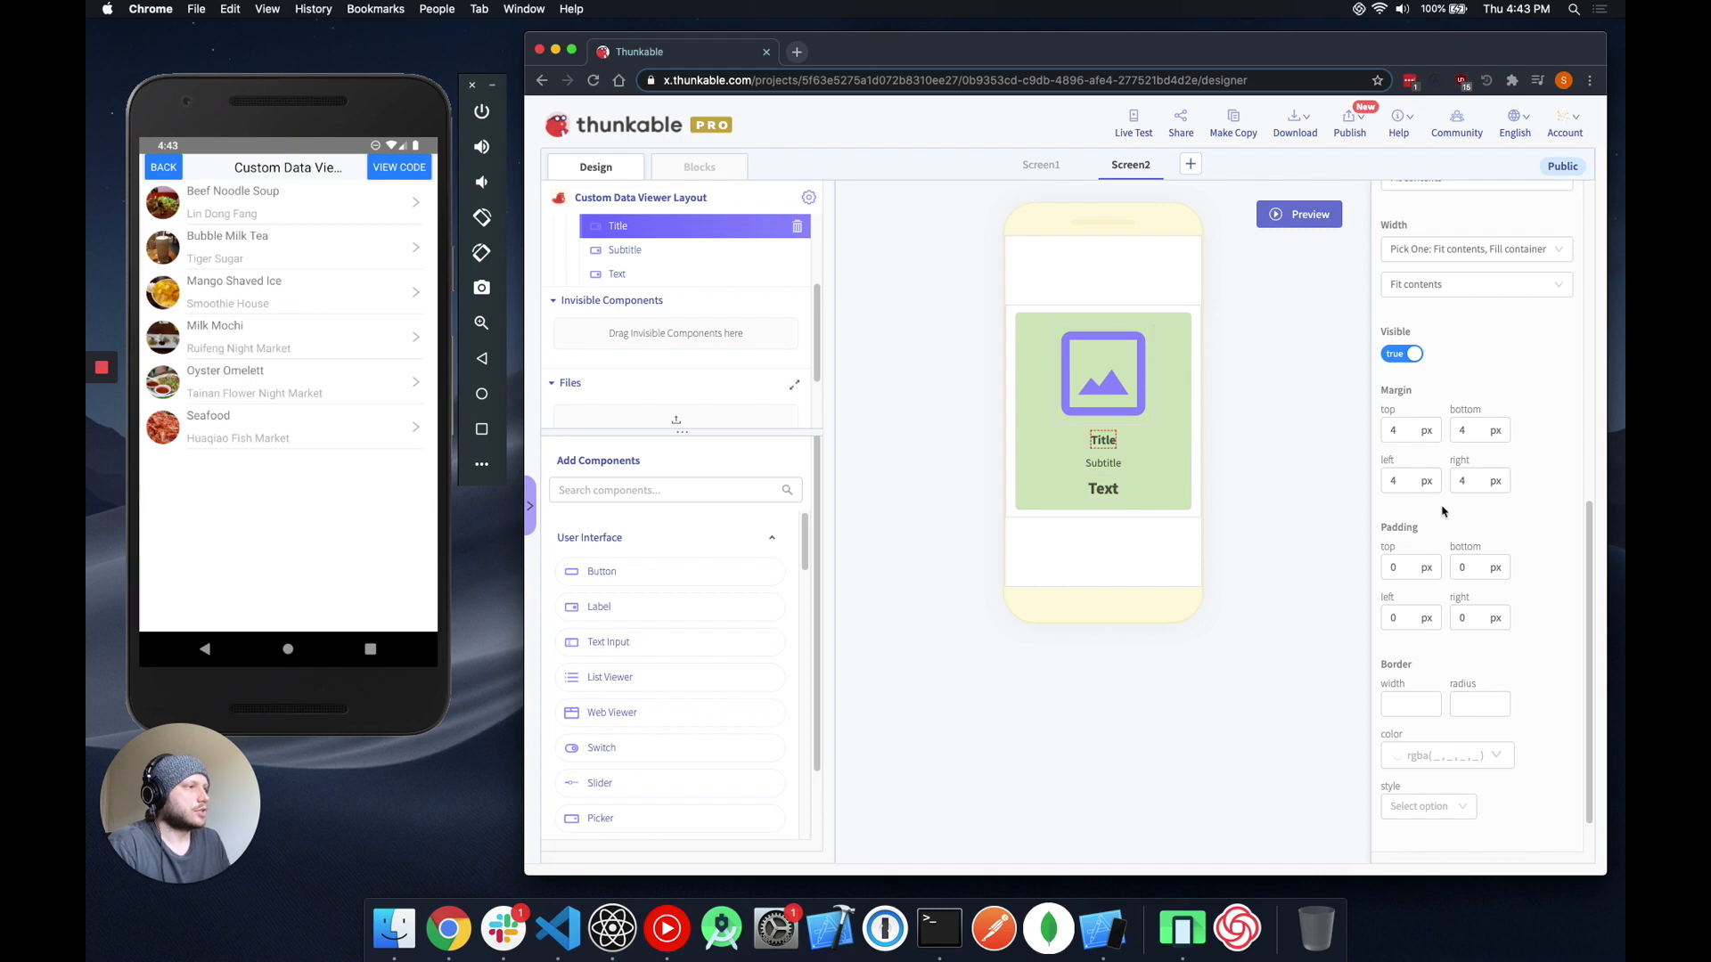
{"action": "scroll", "coordinate": [1444, 535], "scroll_direction": "down", "scroll_amount": 1}
{"action": "scroll", "coordinate": [1515, 570], "scroll_direction": "up", "scroll_amount": 5}
{"action": "scroll", "coordinate": [1529, 584], "scroll_direction": "up", "scroll_amount": 10}
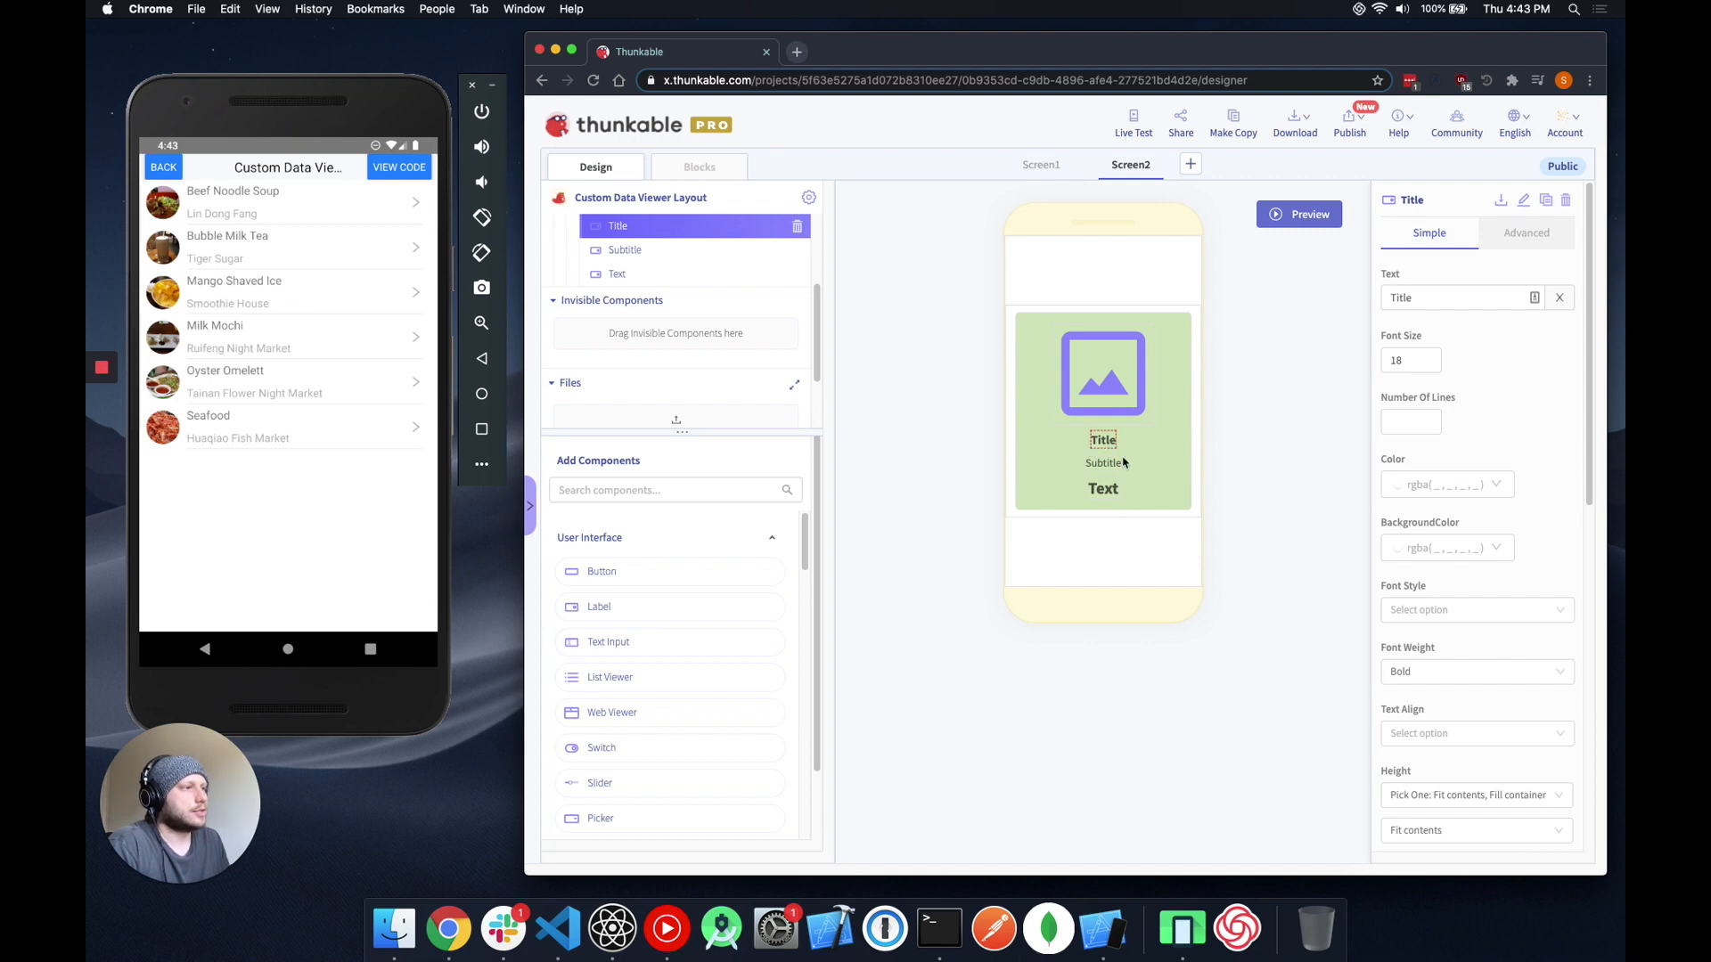
{"action": "scroll", "coordinate": [1494, 524], "scroll_direction": "down", "scroll_amount": 5}
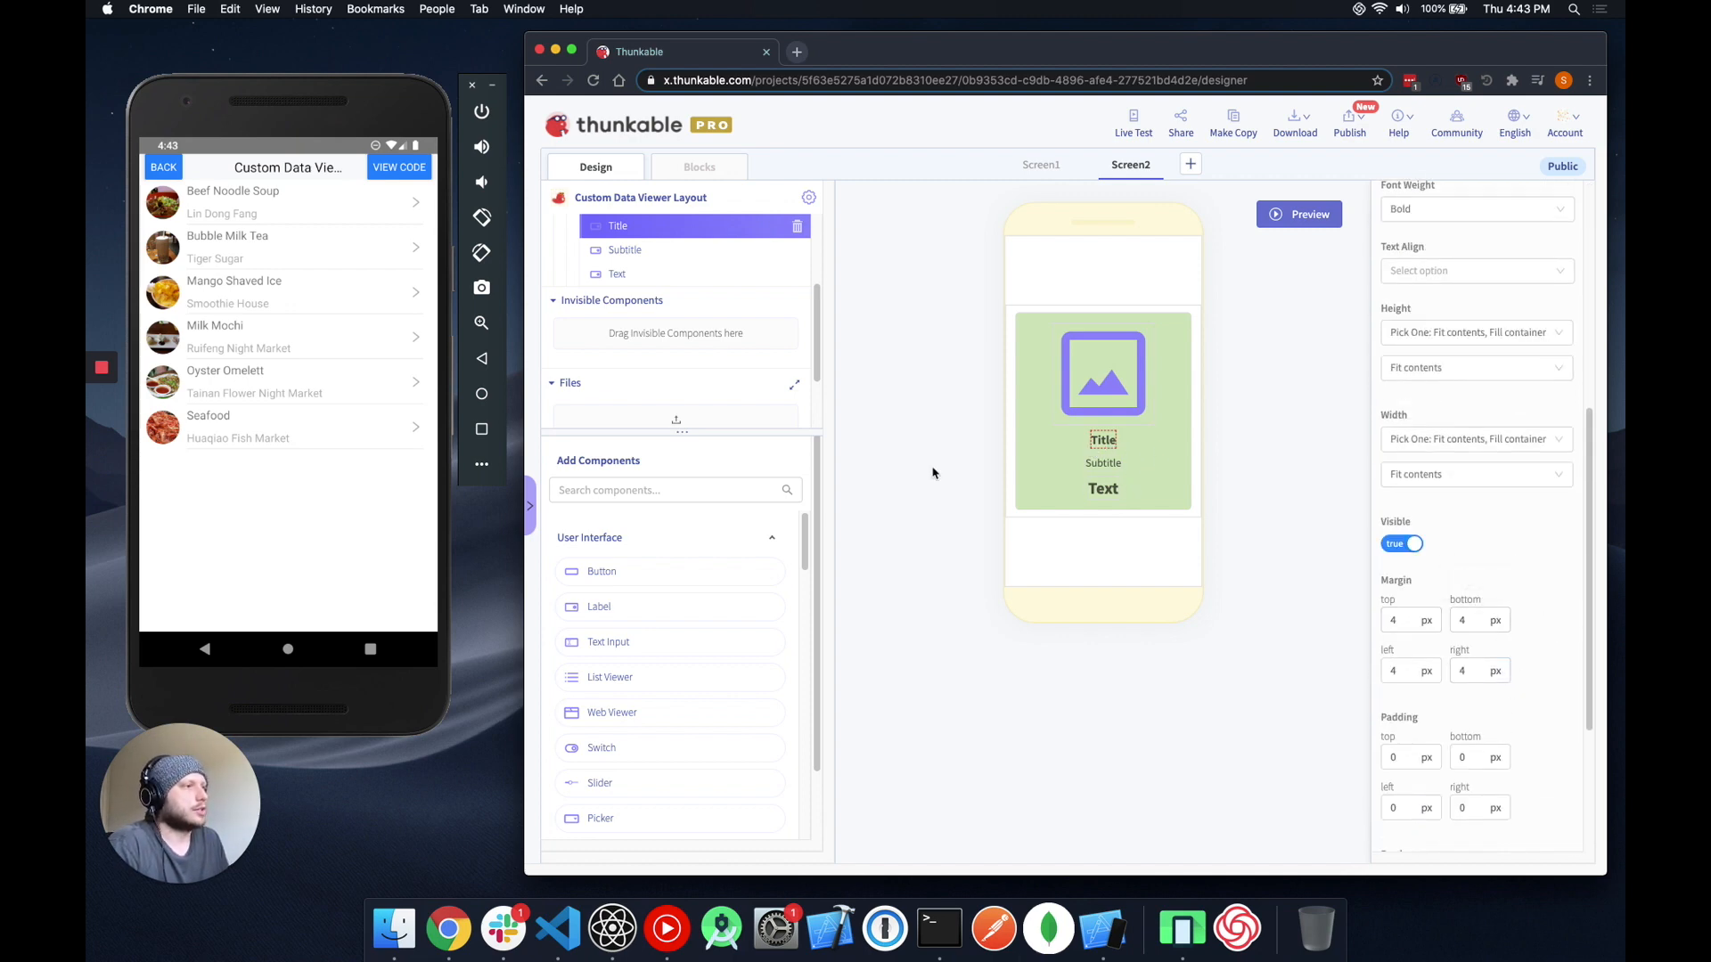
Create a data viewer layout from LayoutWrapper on Screen2, named "Tutorial Example", with layout type List and advanced binding off.
{"action": "scroll", "coordinate": [694, 339], "scroll_direction": "up", "scroll_amount": 3}
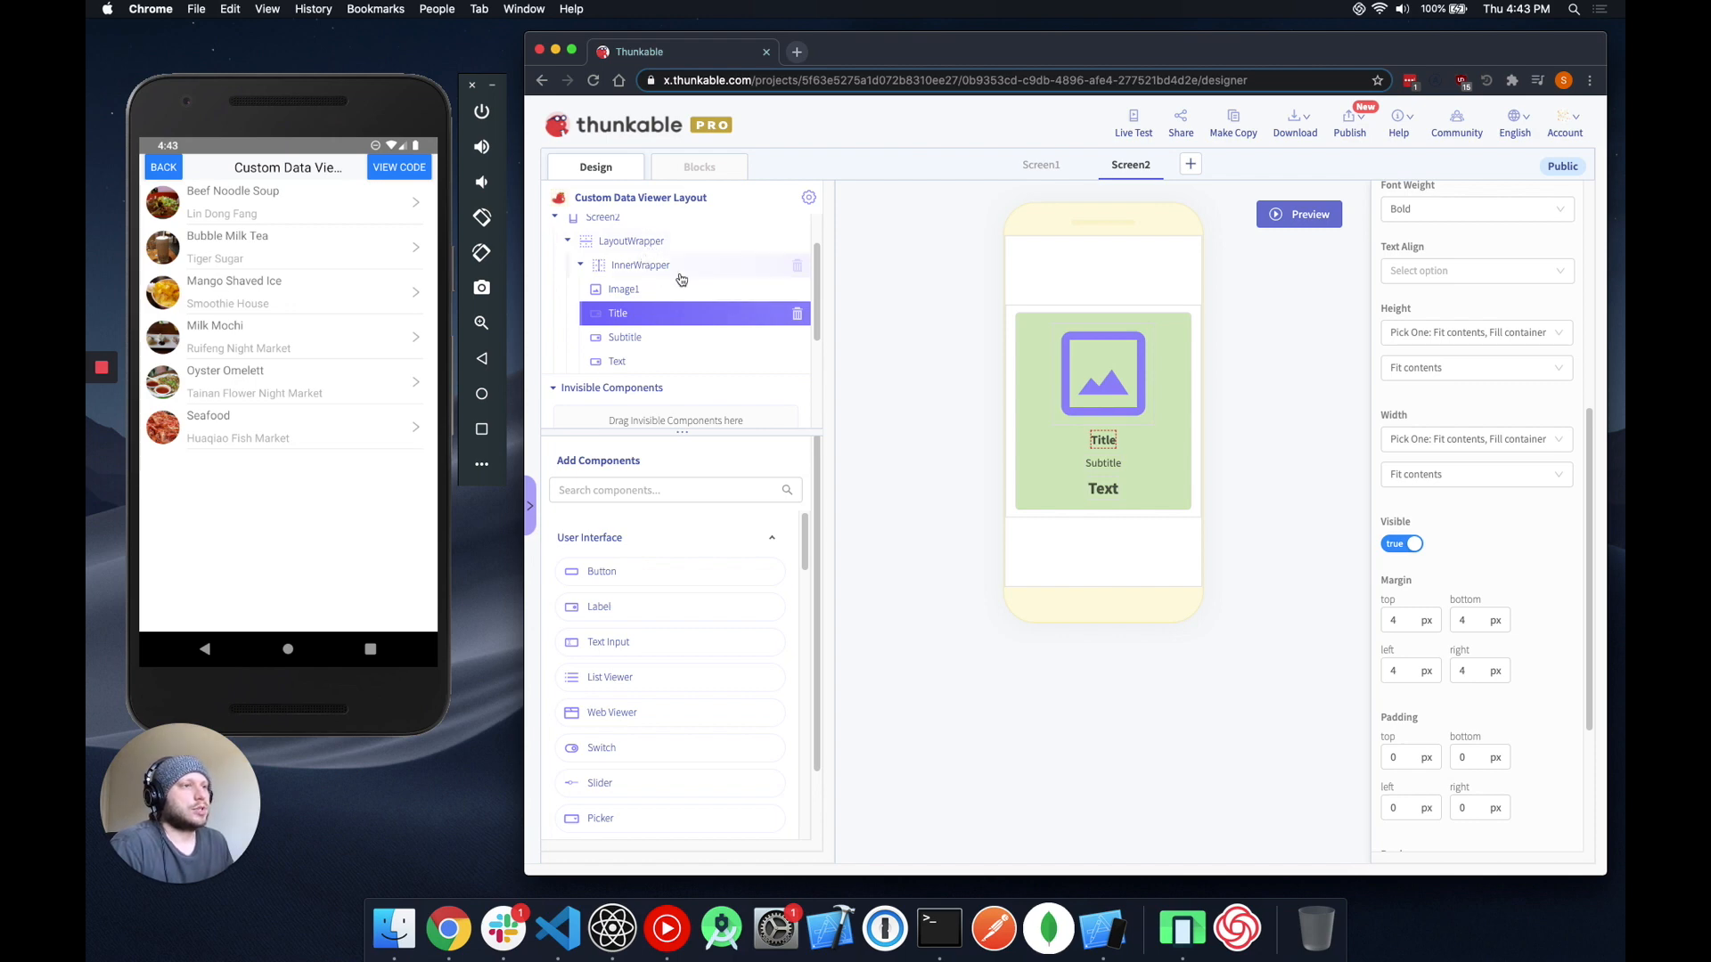
{"action": "left_click", "coordinate": [634, 249]}
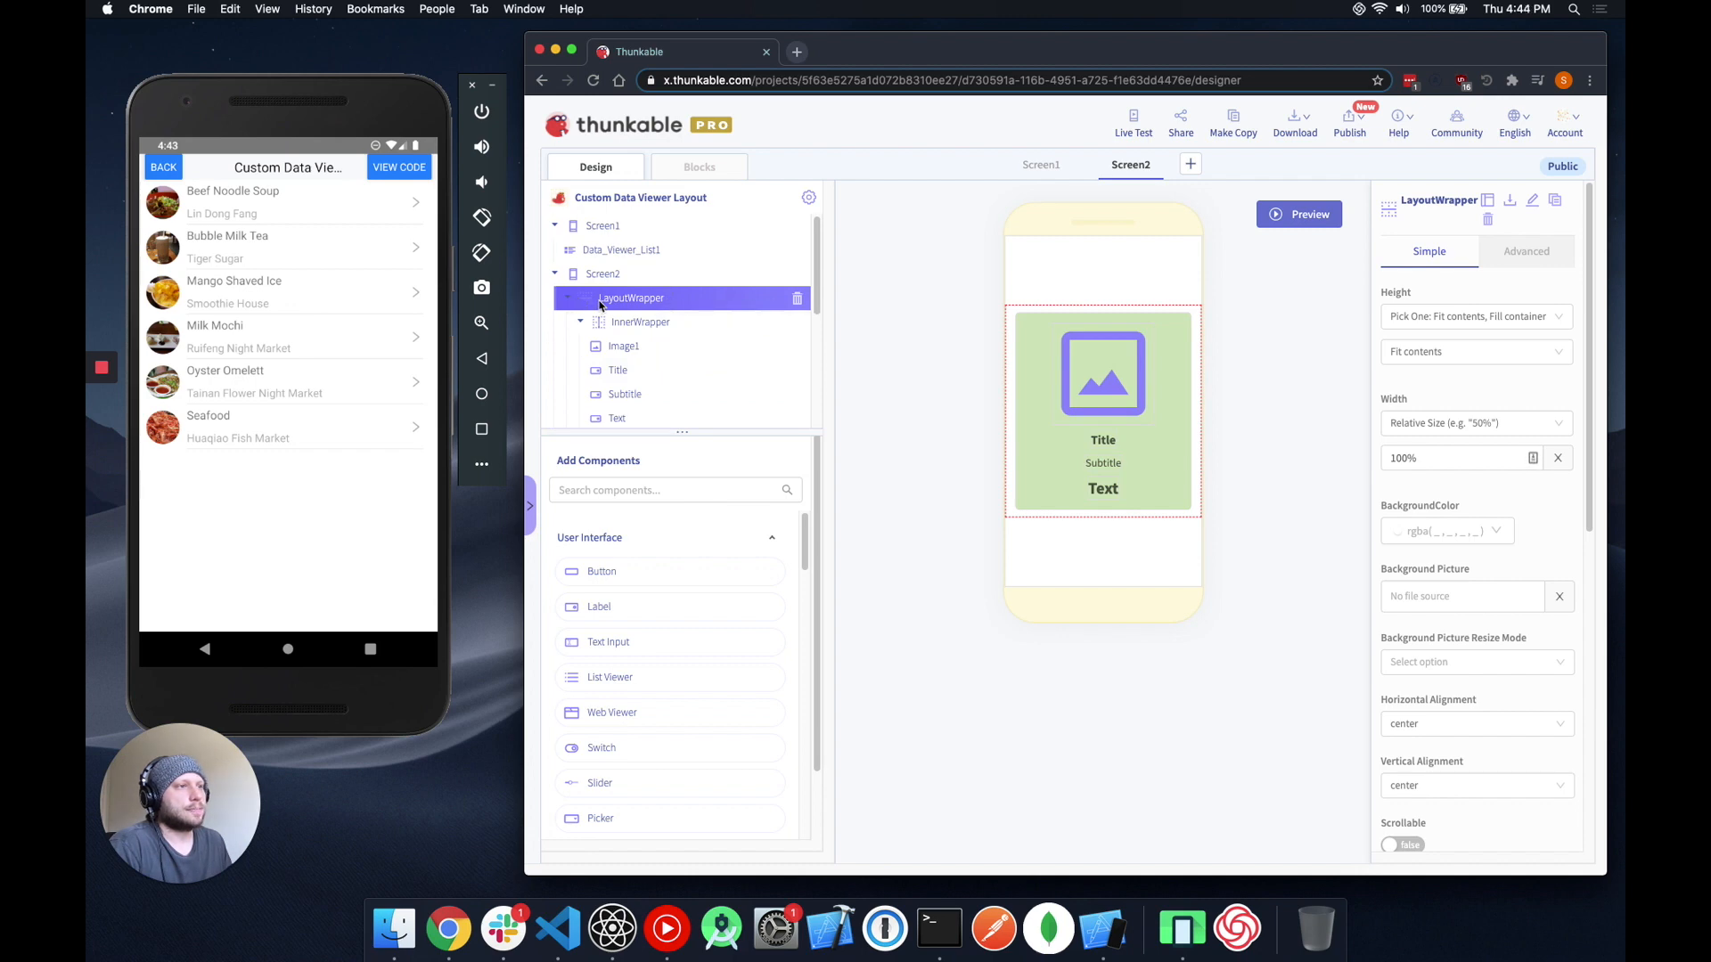
{"action": "left_click", "coordinate": [1490, 203]}
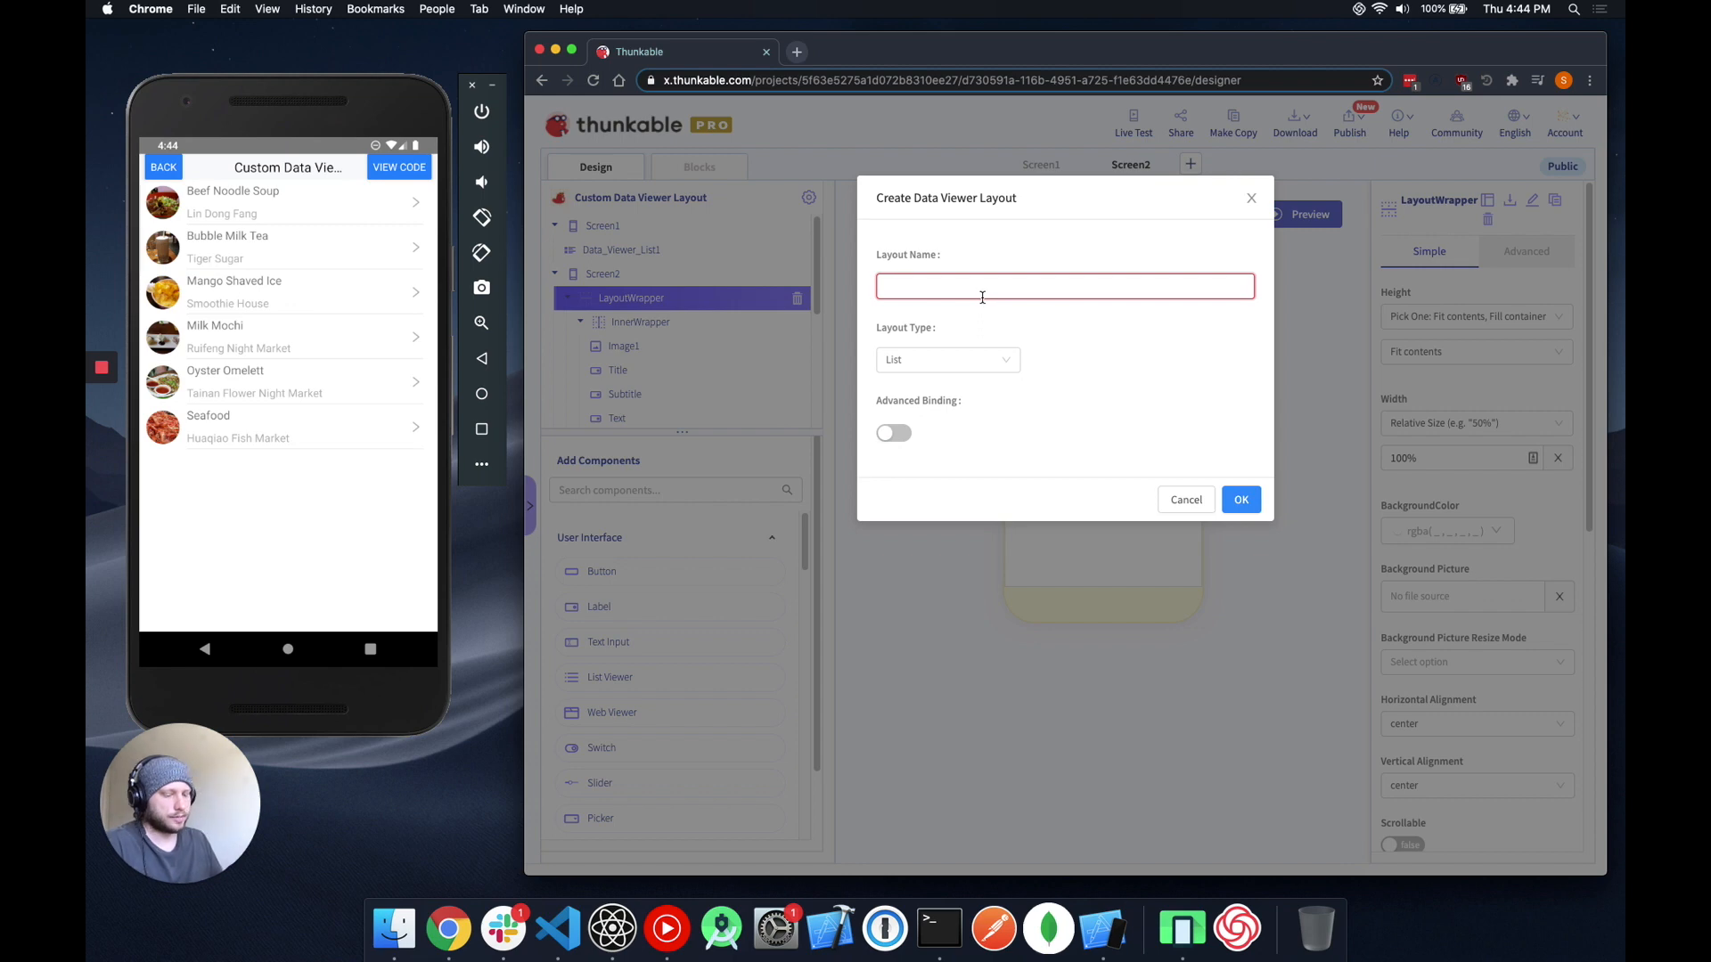
{"action": "type", "text": "Tuto"}
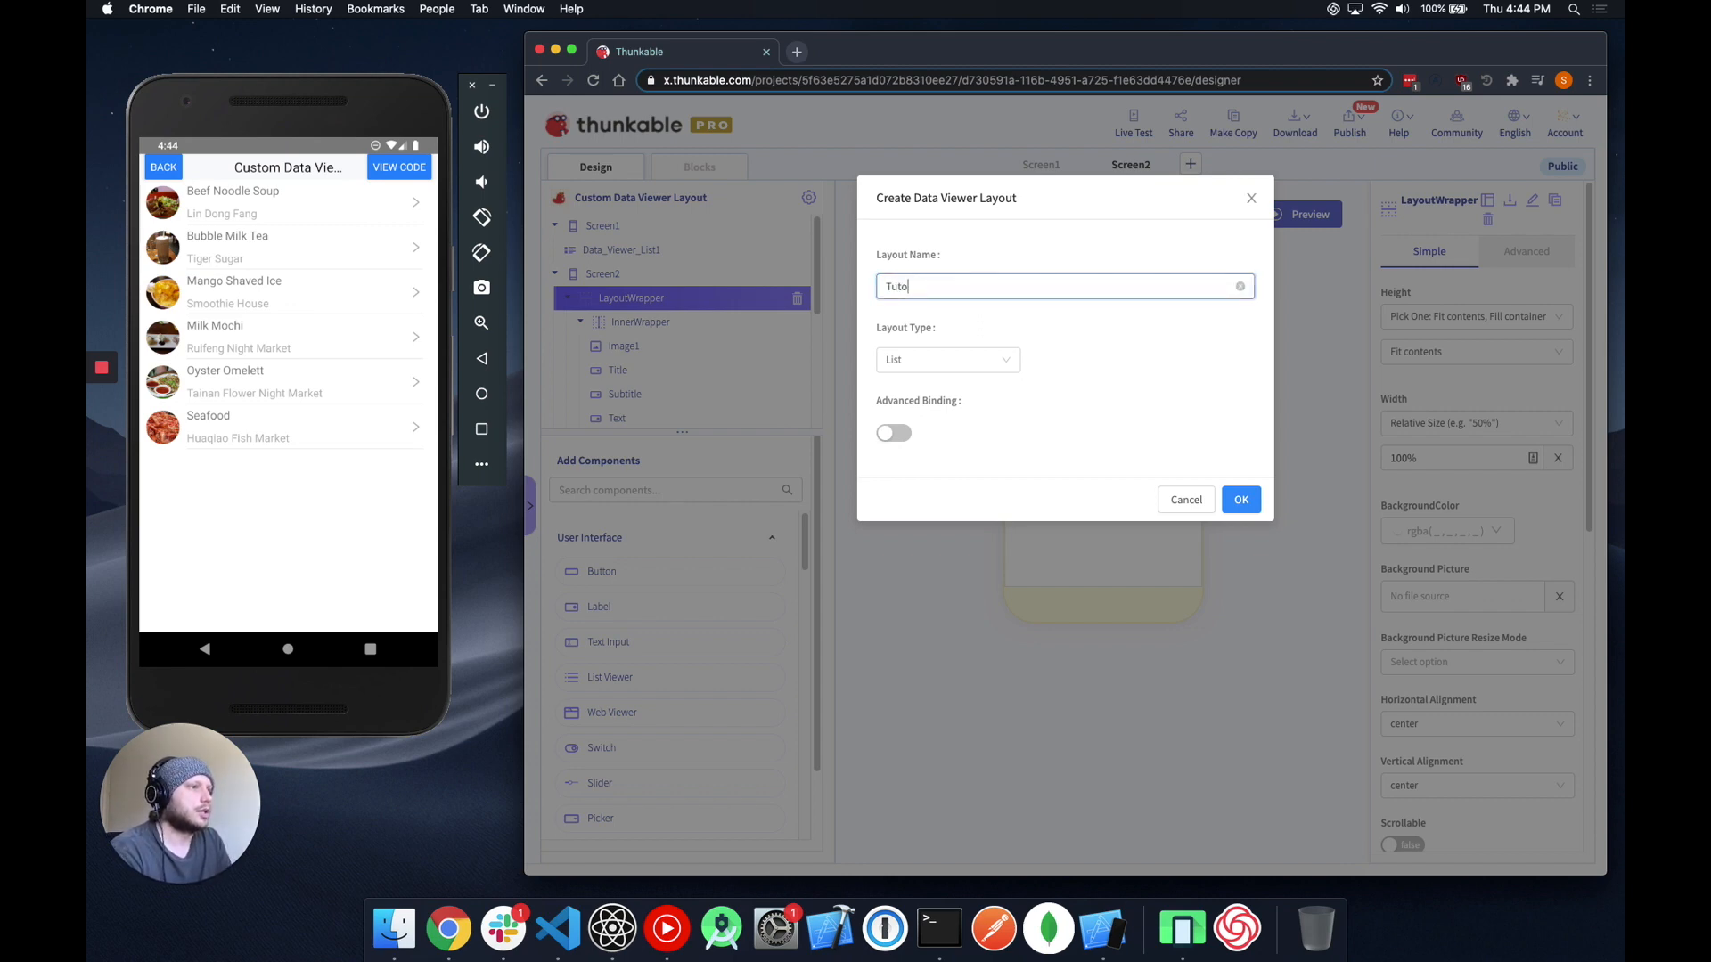
{"action": "type", "text": "trial"}
{"action": "key", "text": "super+a"}
{"action": "key", "text": "BackSpace"}
{"action": "type", "text": "Tu"}
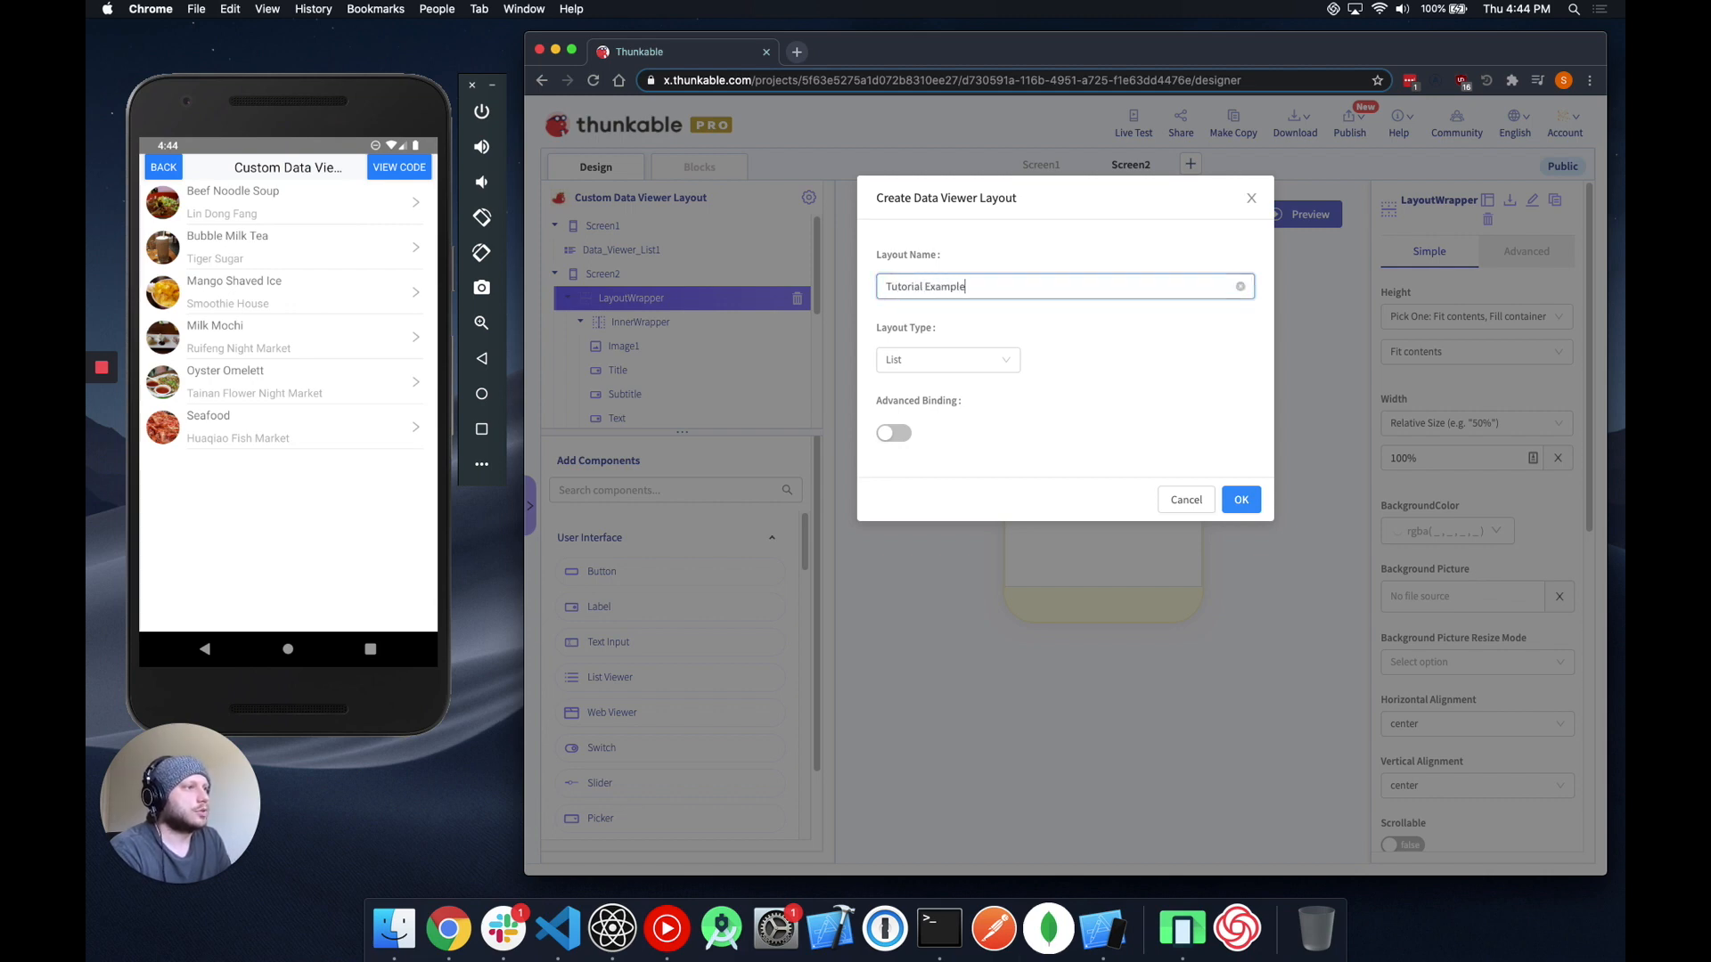
{"action": "left_click", "coordinate": [986, 368]}
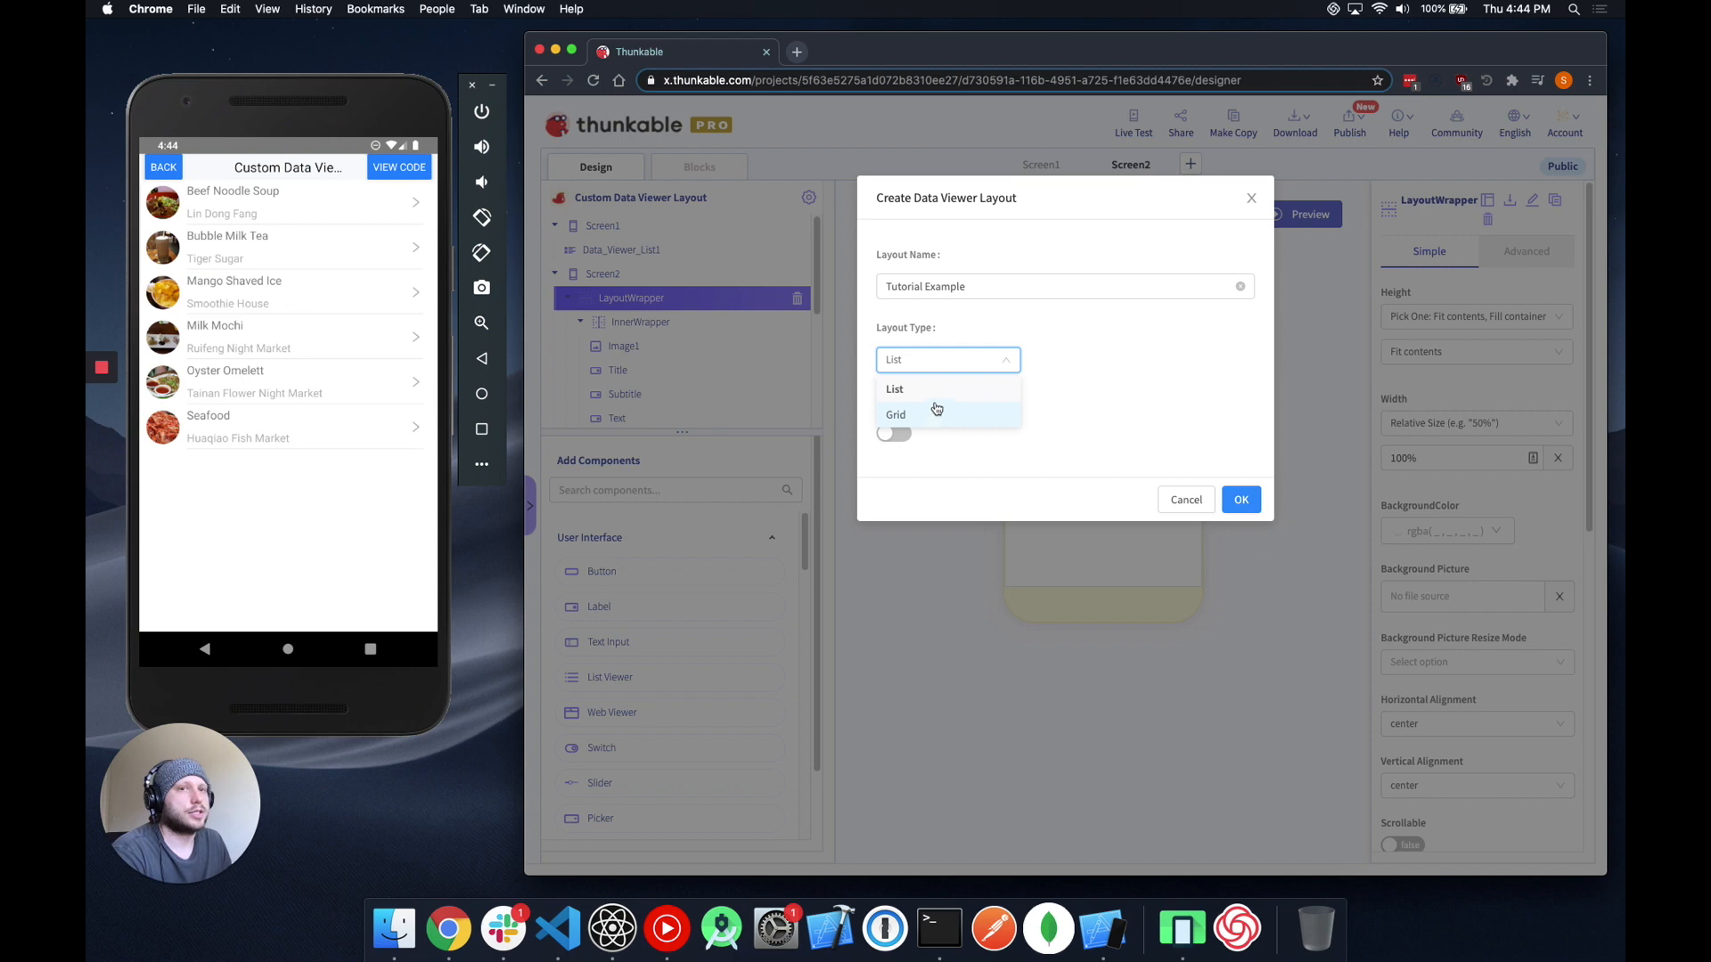
{"action": "left_click", "coordinate": [1041, 352]}
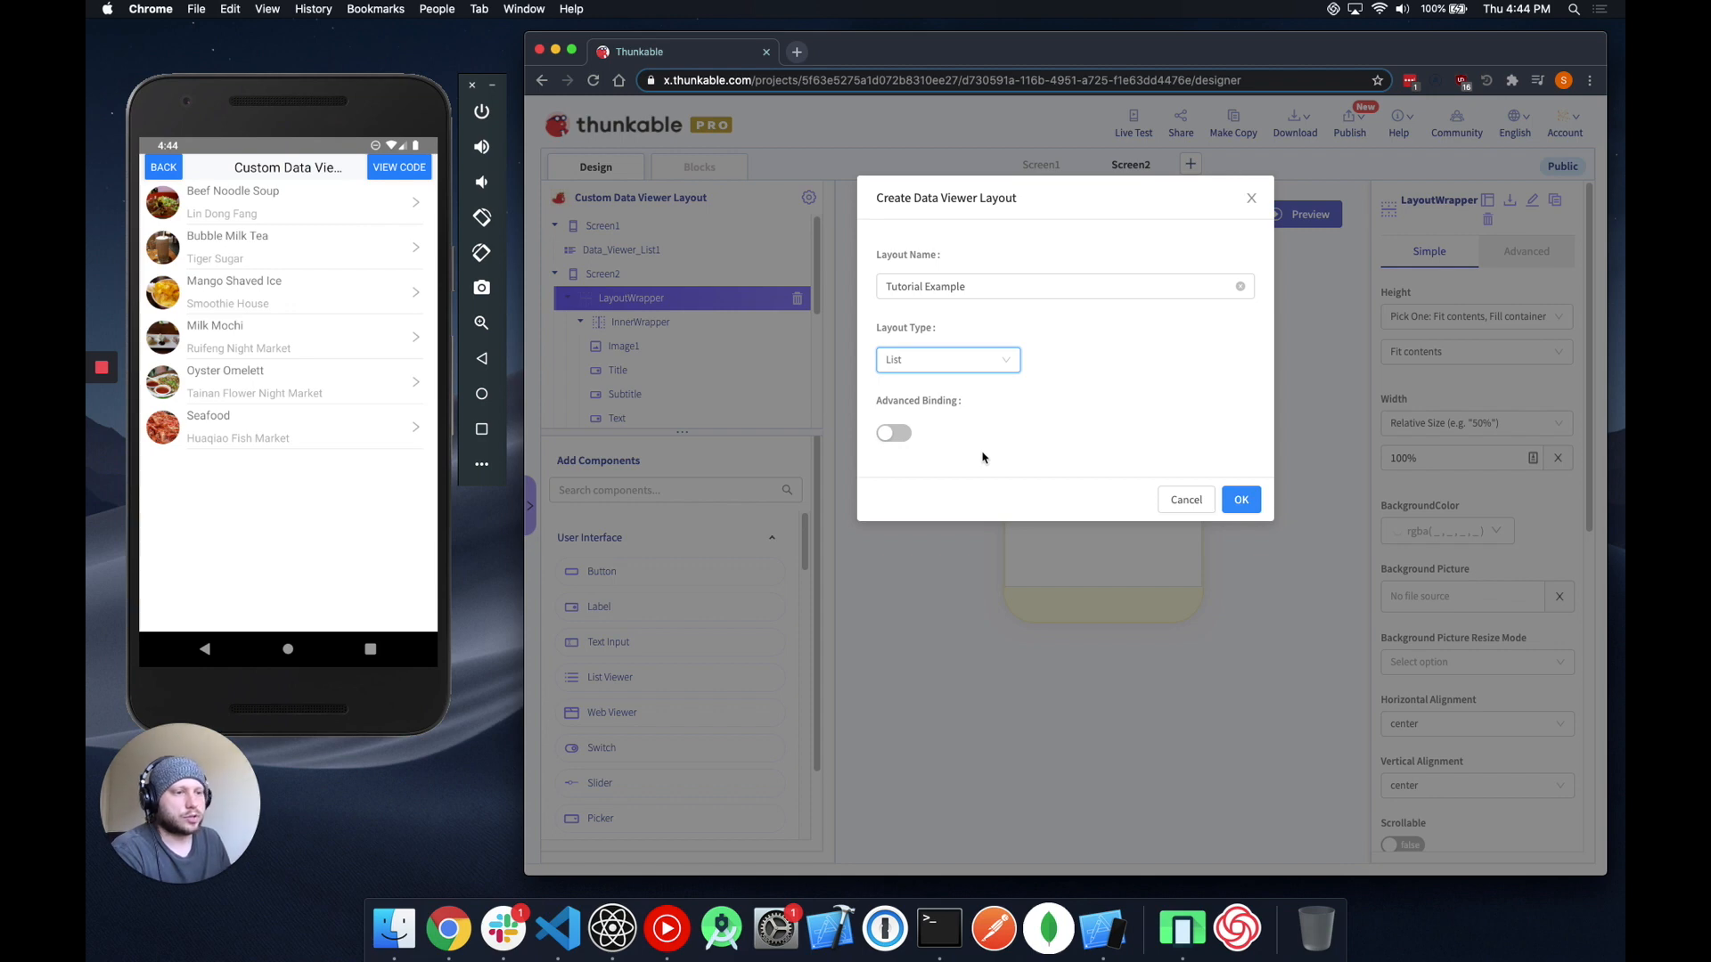
{"action": "left_click", "coordinate": [1241, 499]}
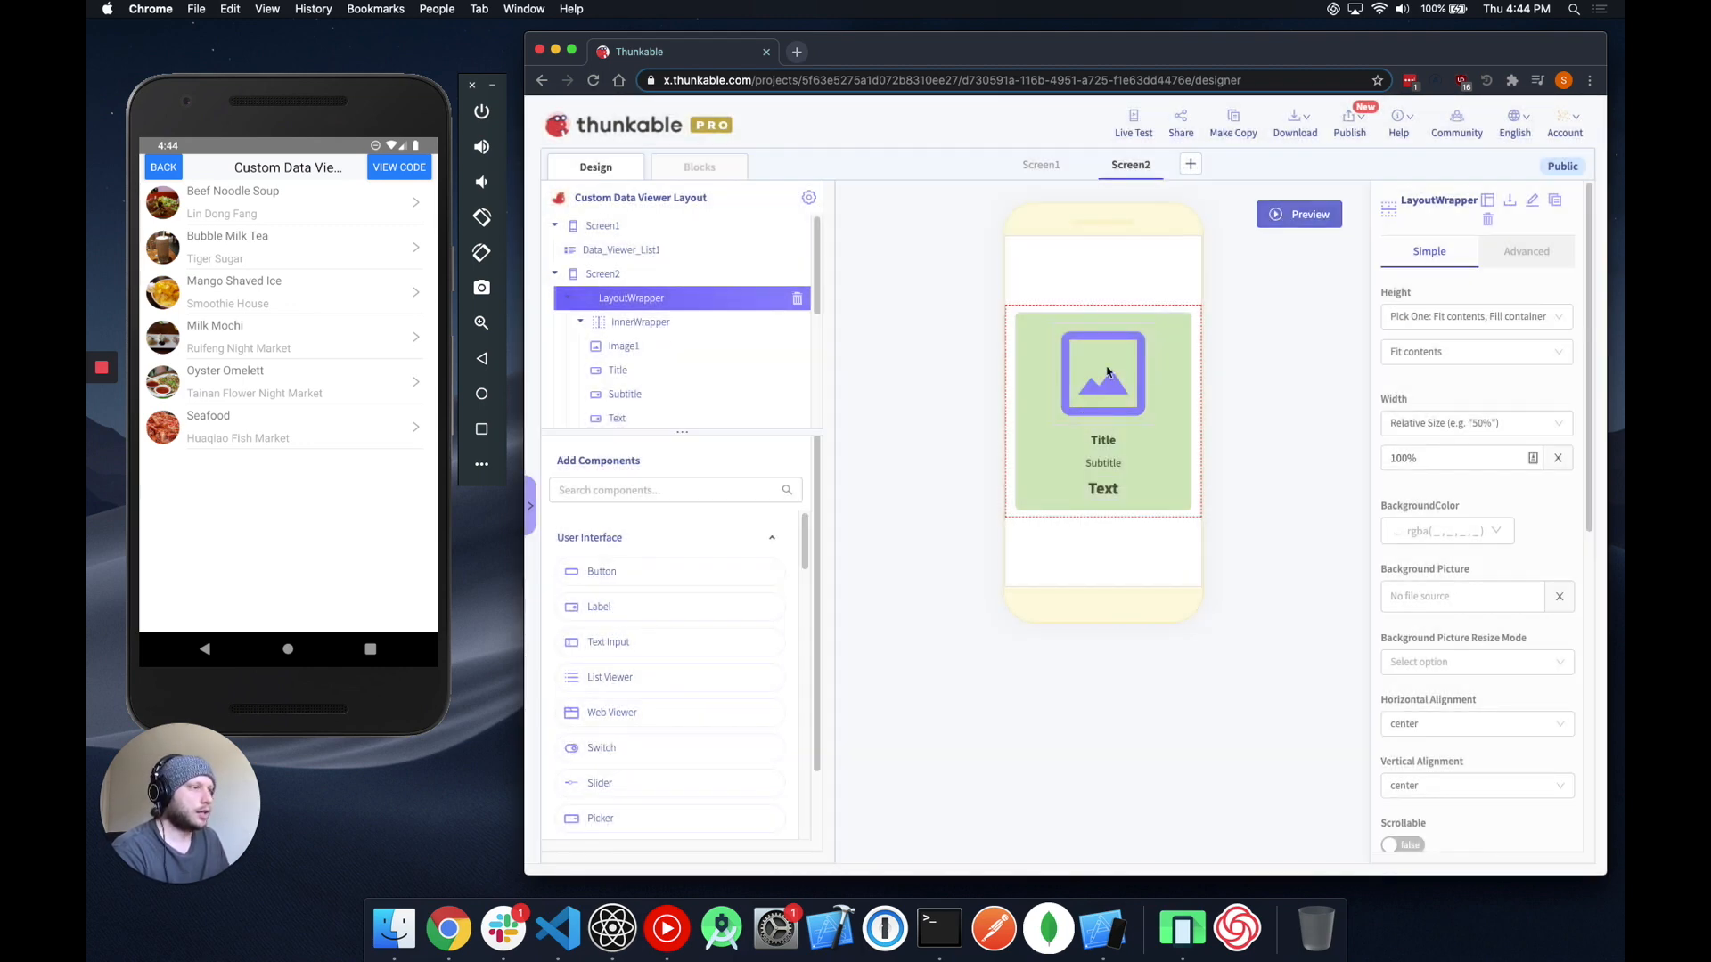
Apply the custom green card layout with image, title, subtitle and text to Data_Viewer_List1 on Screen1.
{"action": "left_click", "coordinate": [634, 254]}
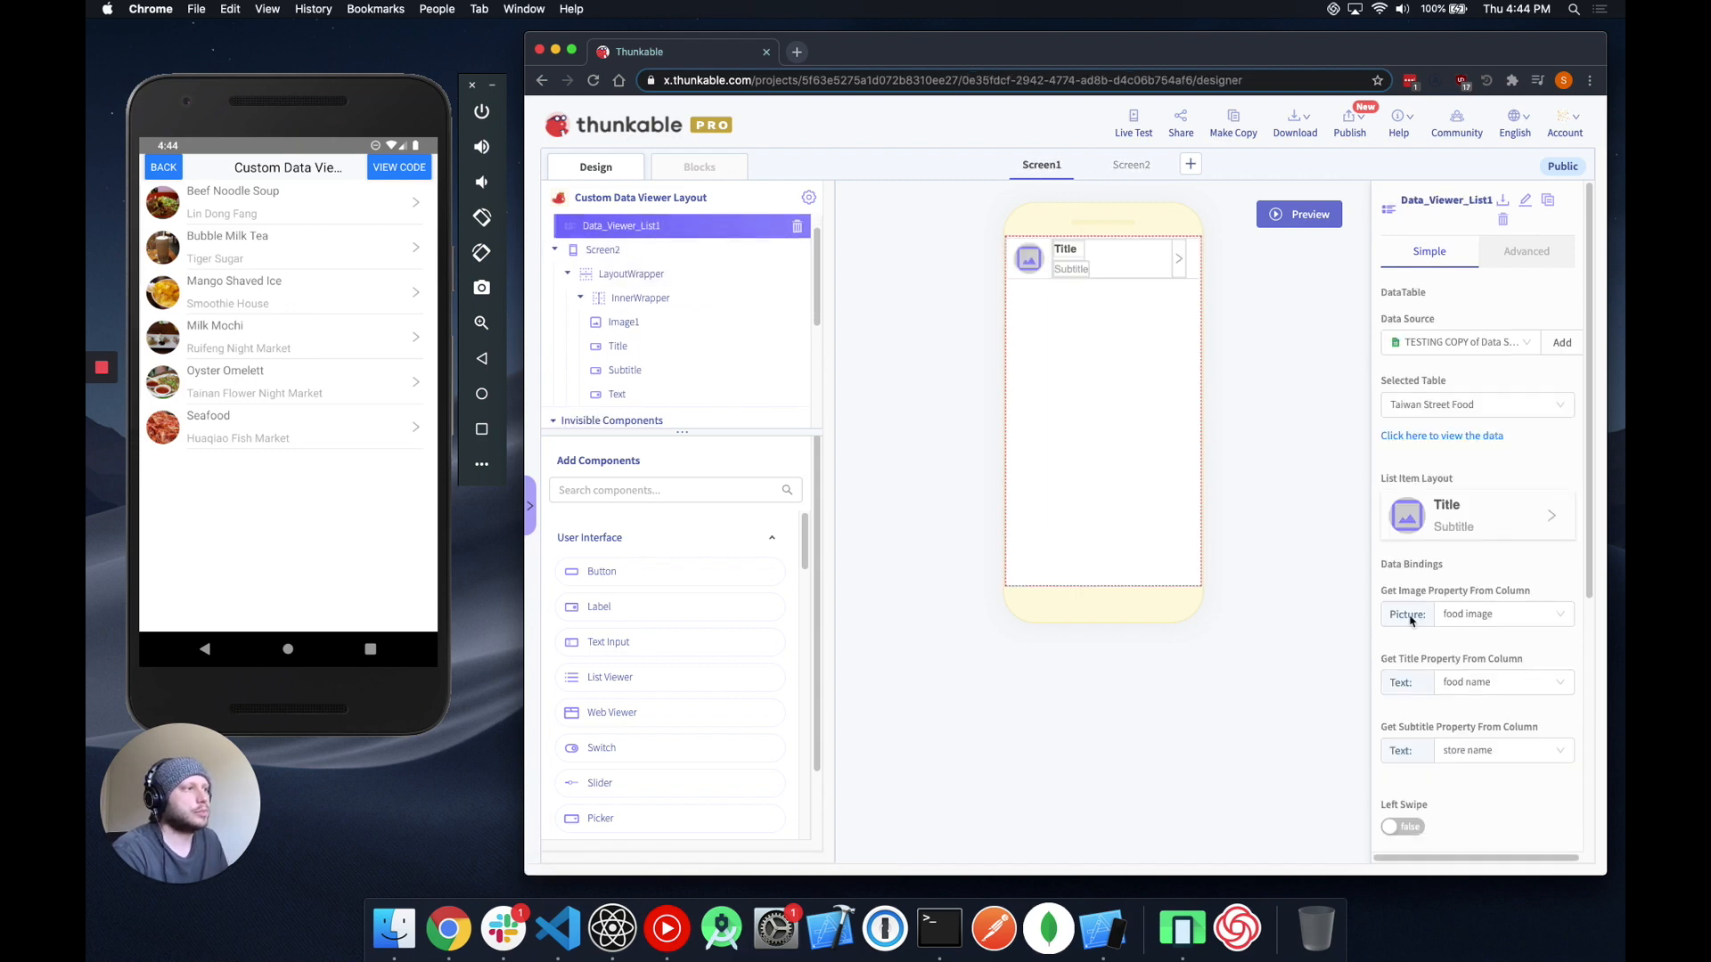
{"action": "left_click", "coordinate": [1472, 520]}
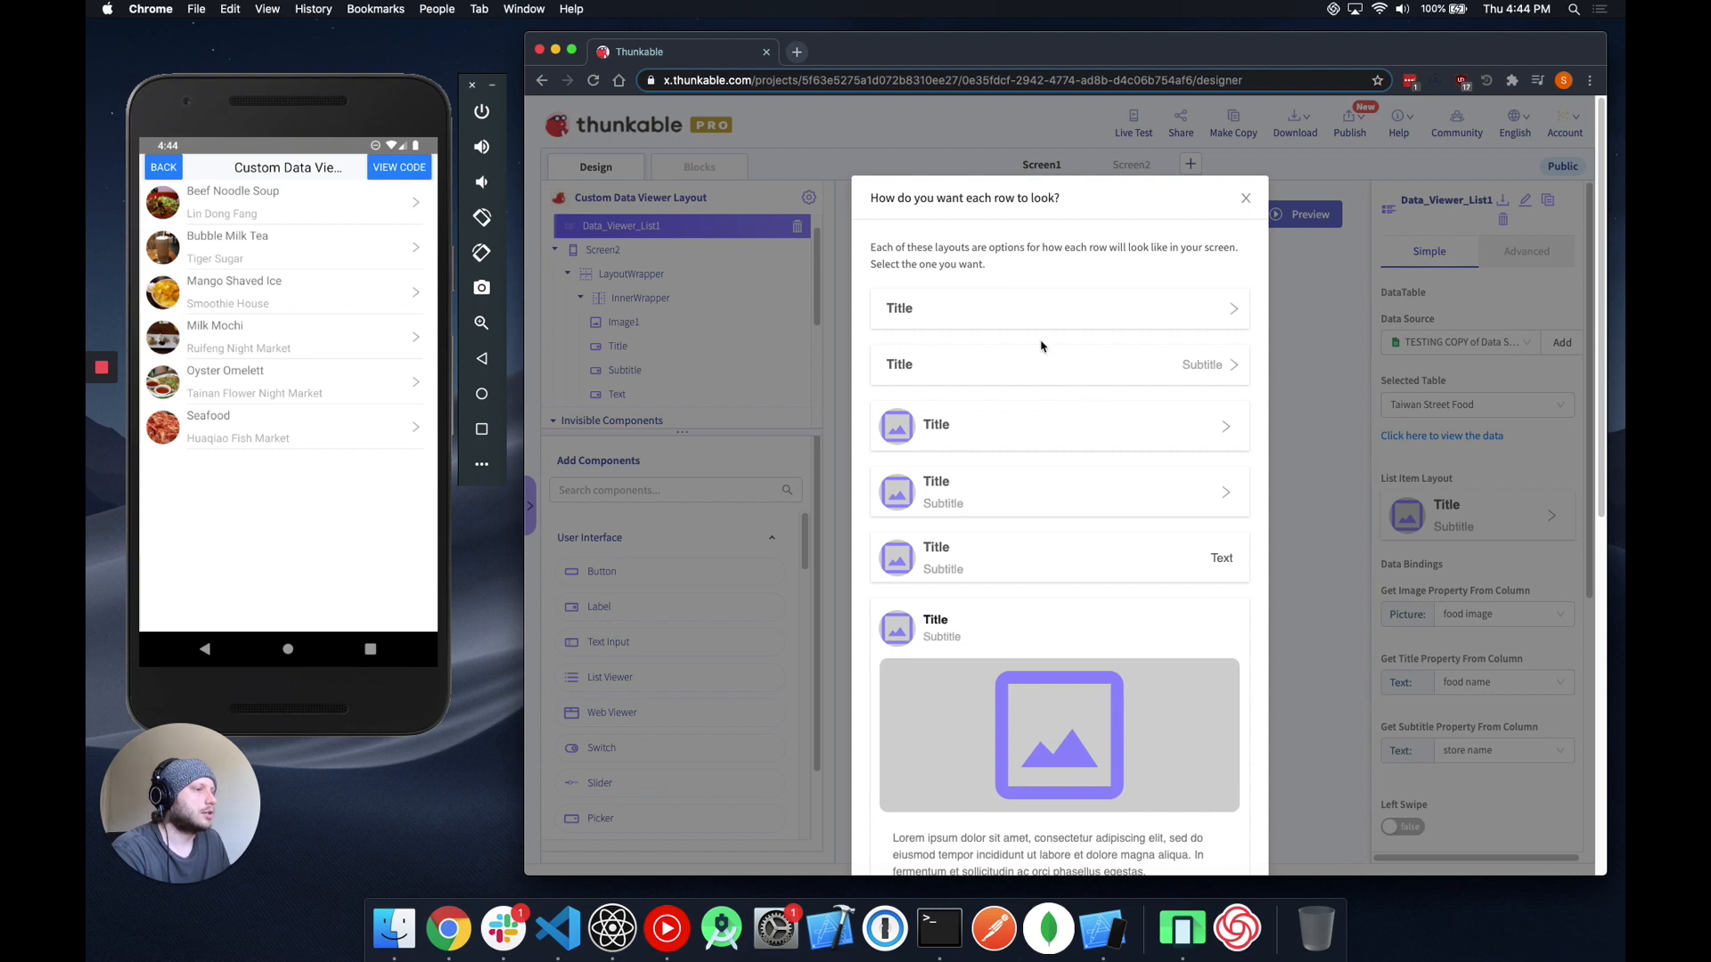
{"action": "scroll", "coordinate": [1047, 445], "scroll_direction": "down", "scroll_amount": 8}
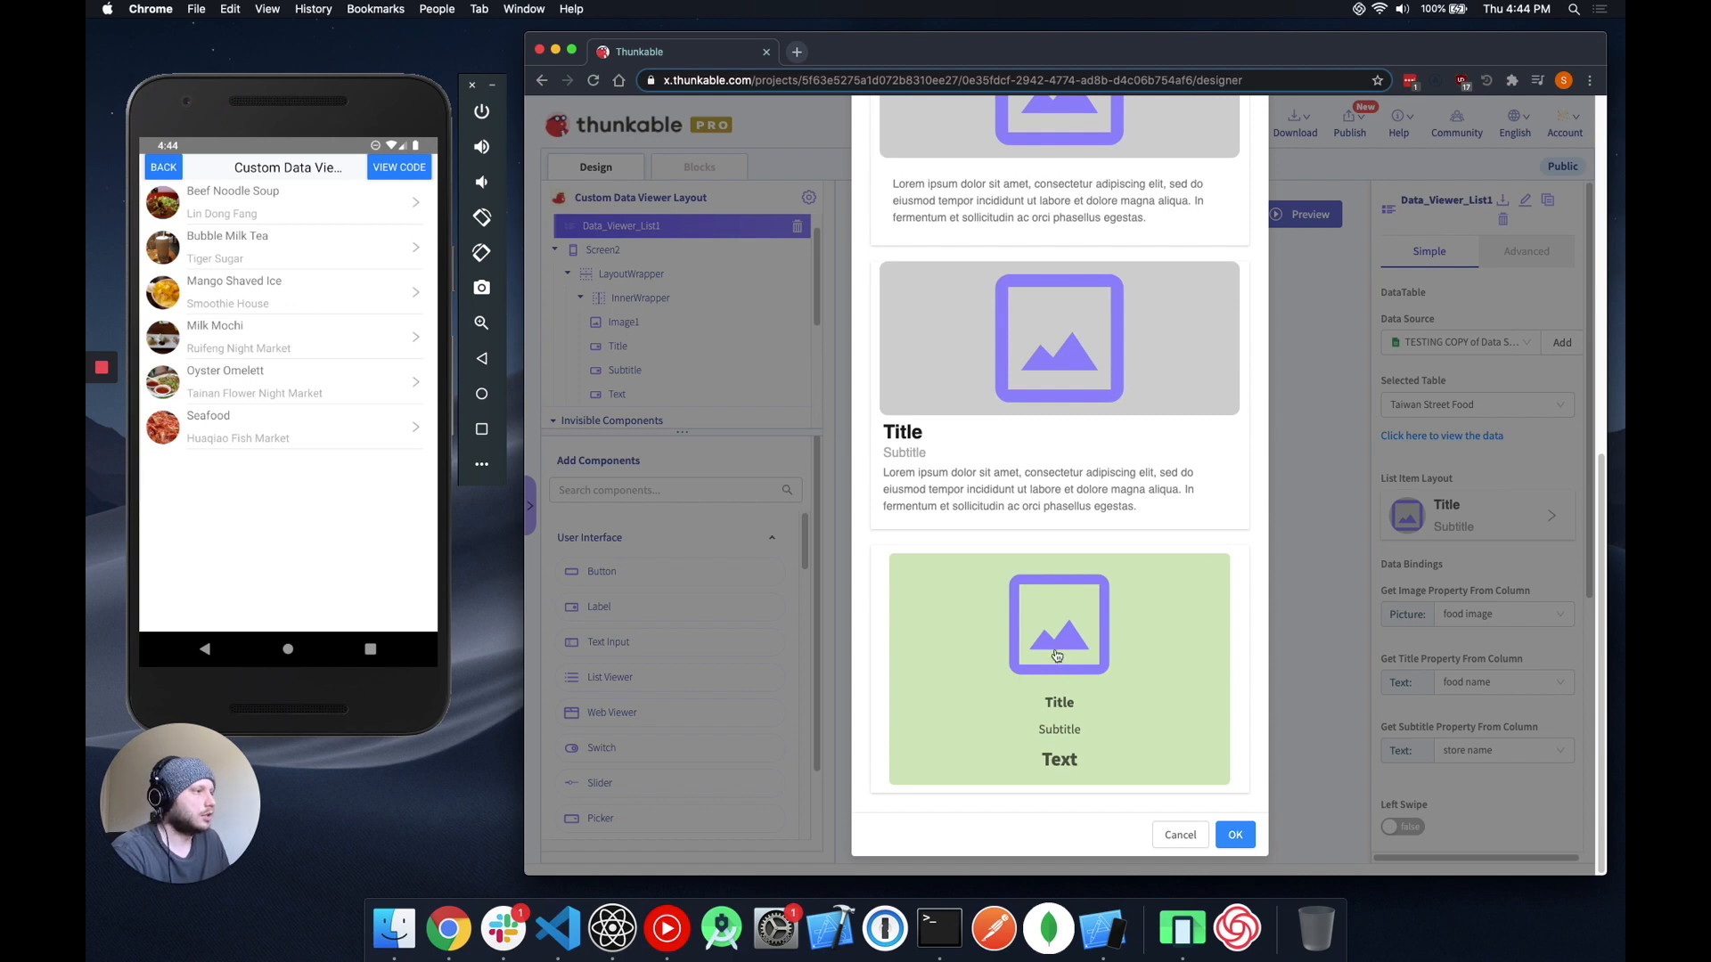
{"action": "left_click", "coordinate": [1057, 656]}
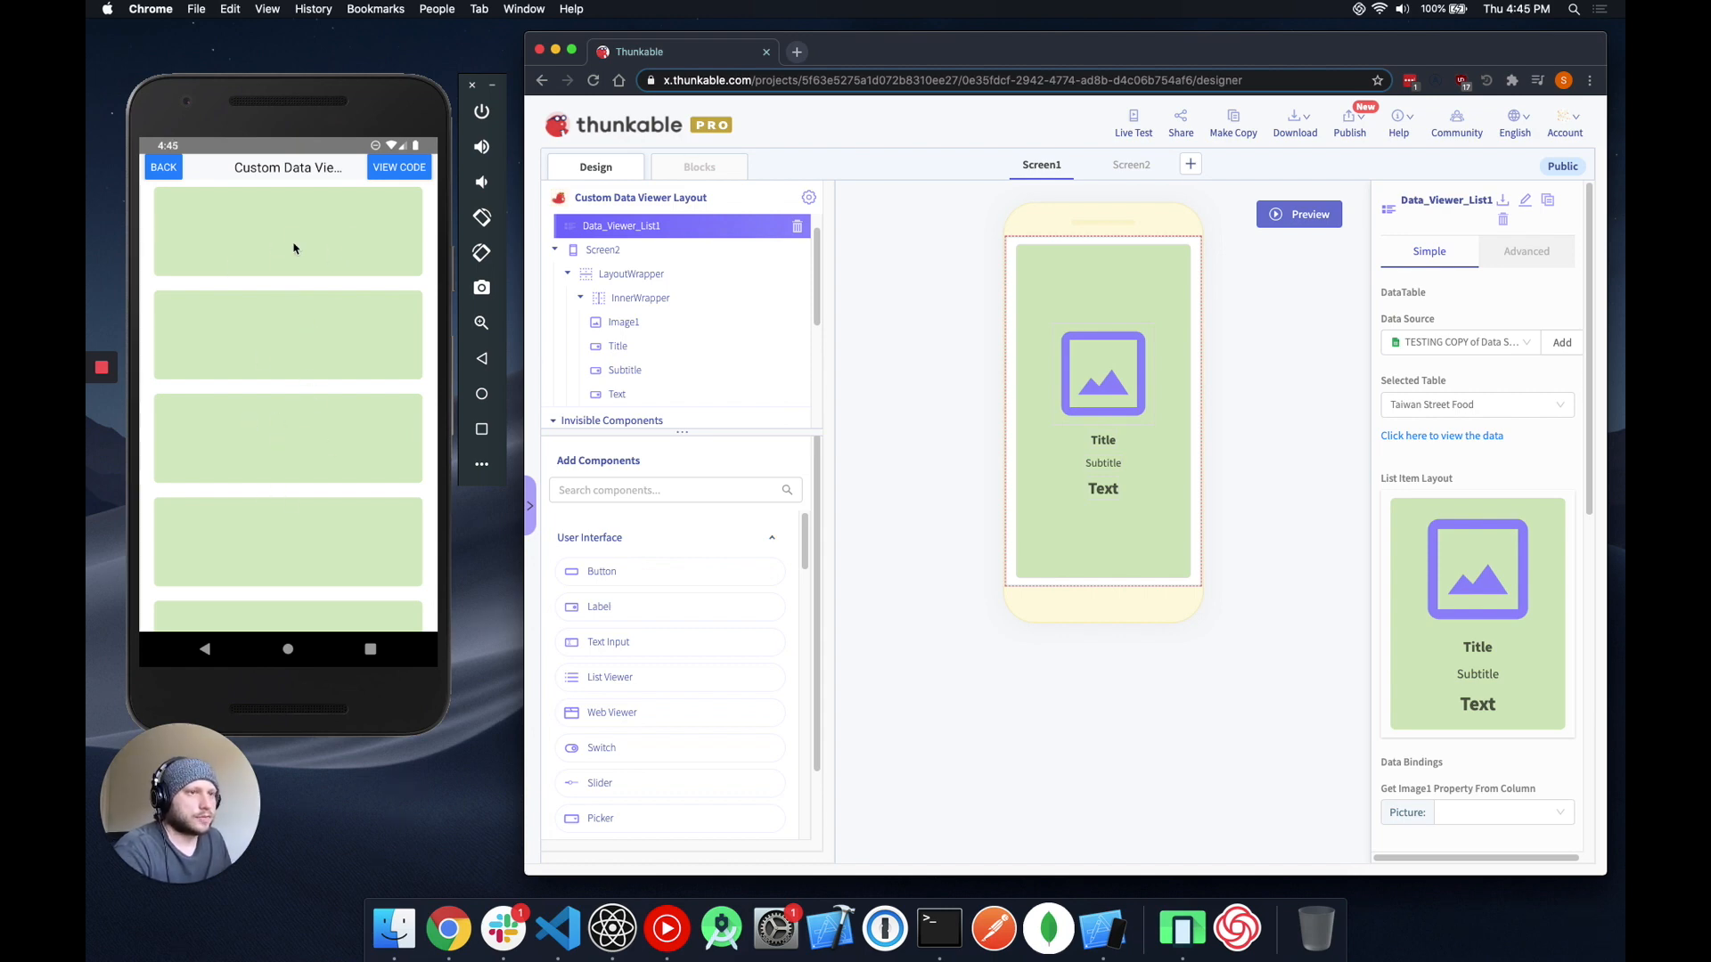
Bind the layout's Image1 picture to the food image column and its Title text to the food name column.
{"action": "scroll", "coordinate": [1444, 575], "scroll_direction": "down", "scroll_amount": 3}
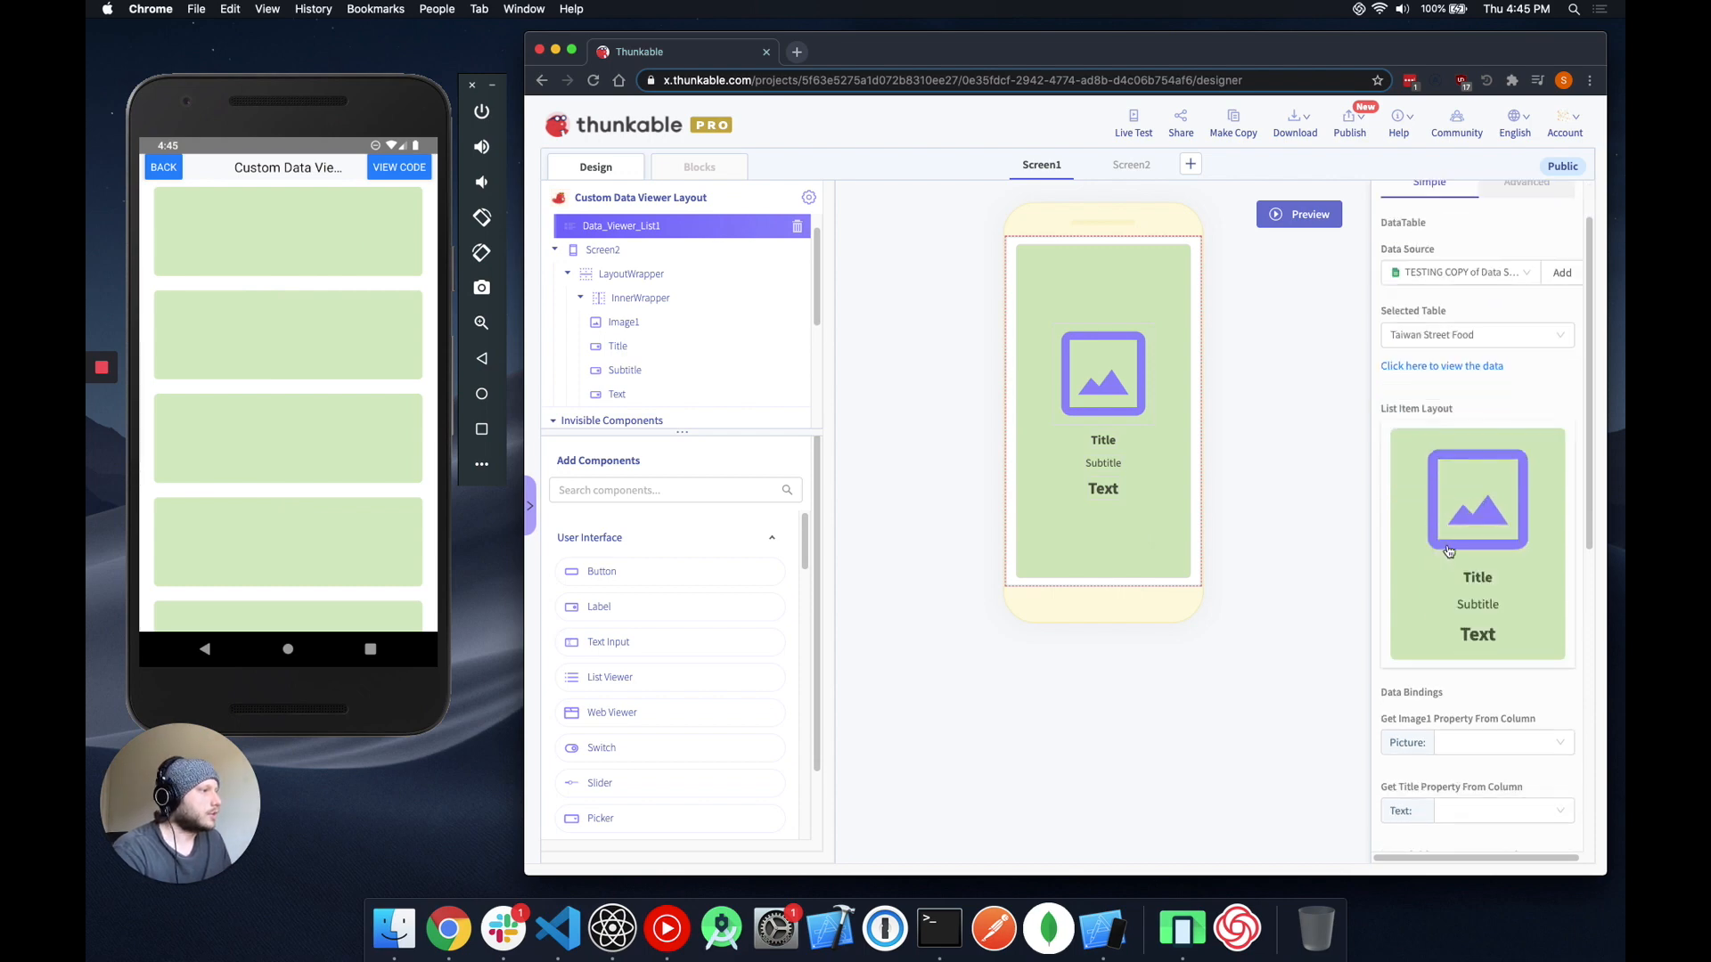
{"action": "scroll", "coordinate": [1454, 606], "scroll_direction": "down", "scroll_amount": 1}
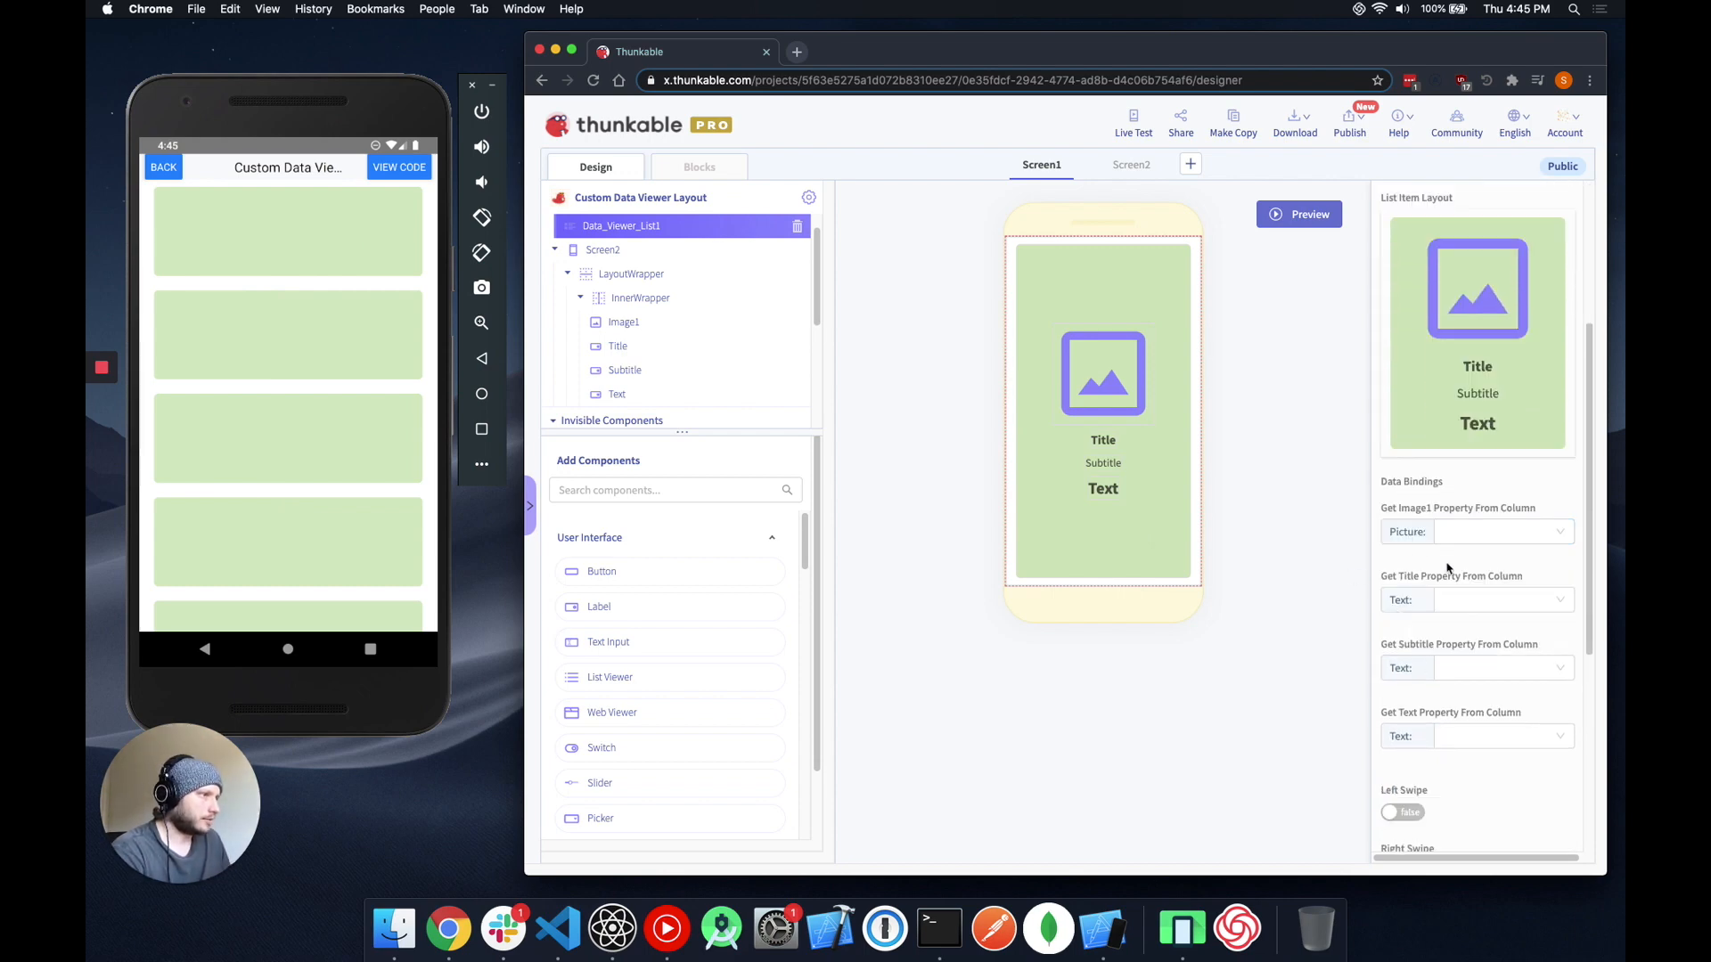
{"action": "left_click", "coordinate": [1477, 536]}
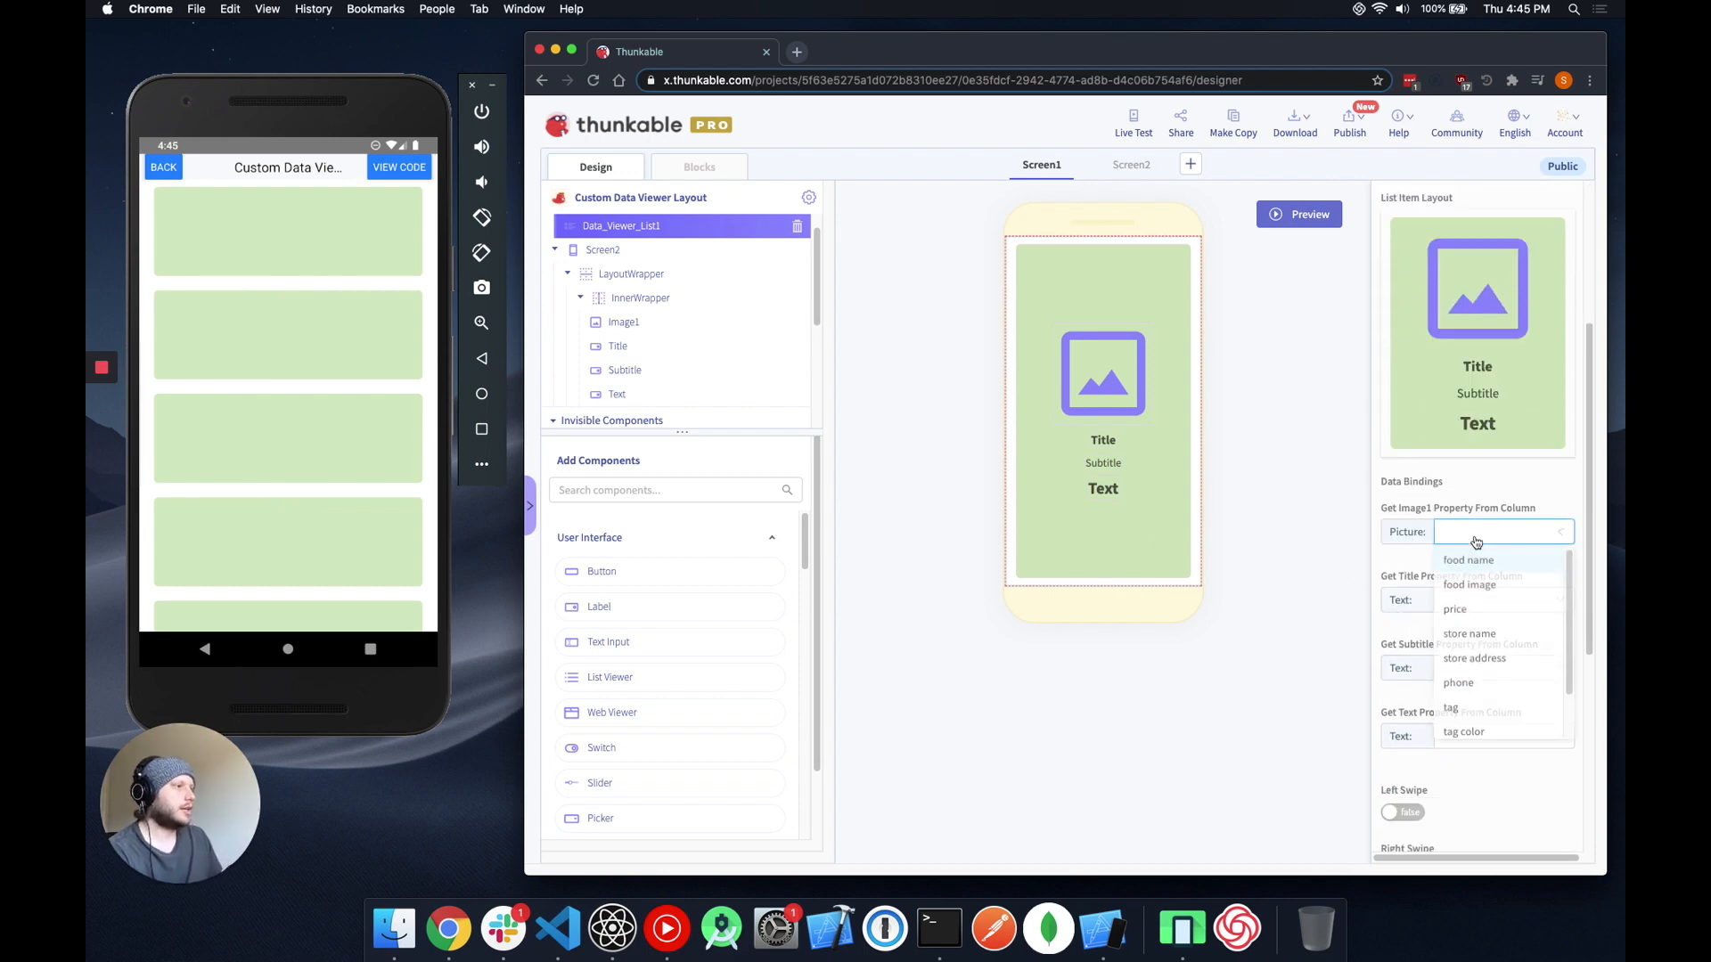
{"action": "left_click", "coordinate": [1493, 590]}
{"action": "left_click", "coordinate": [1472, 601]}
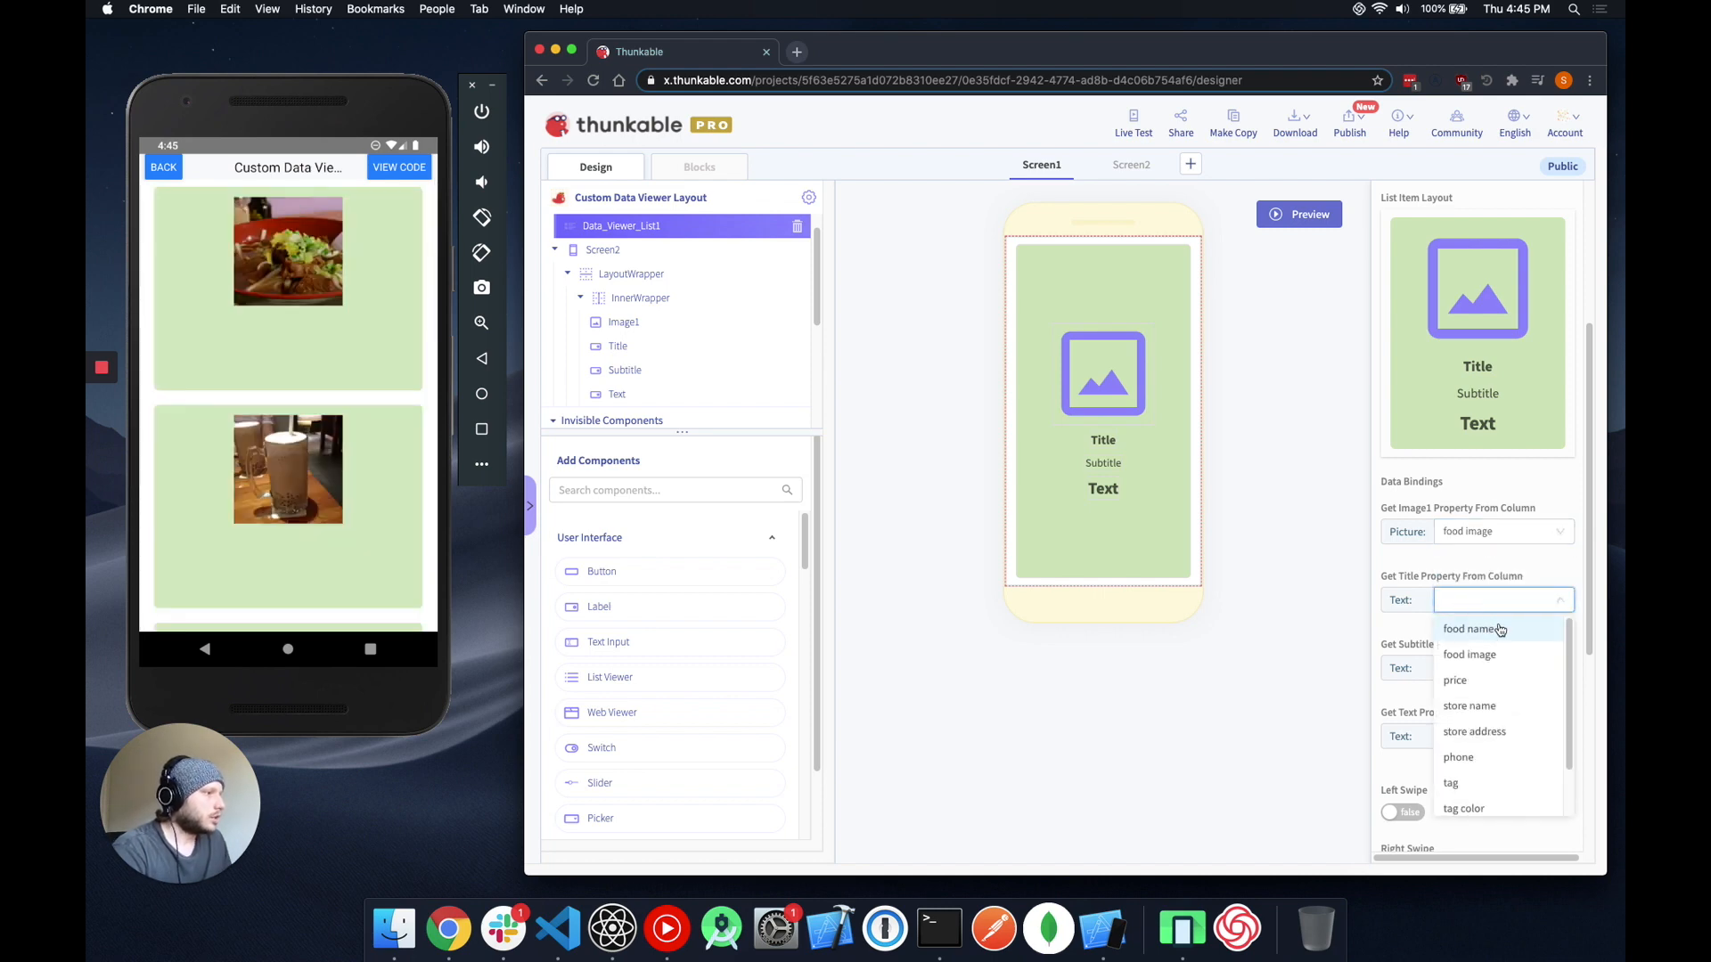
{"action": "left_click", "coordinate": [1488, 631]}
Bind the layout's Subtitle text to the store name column and its Text label to the price column.
{"action": "left_click", "coordinate": [1482, 670]}
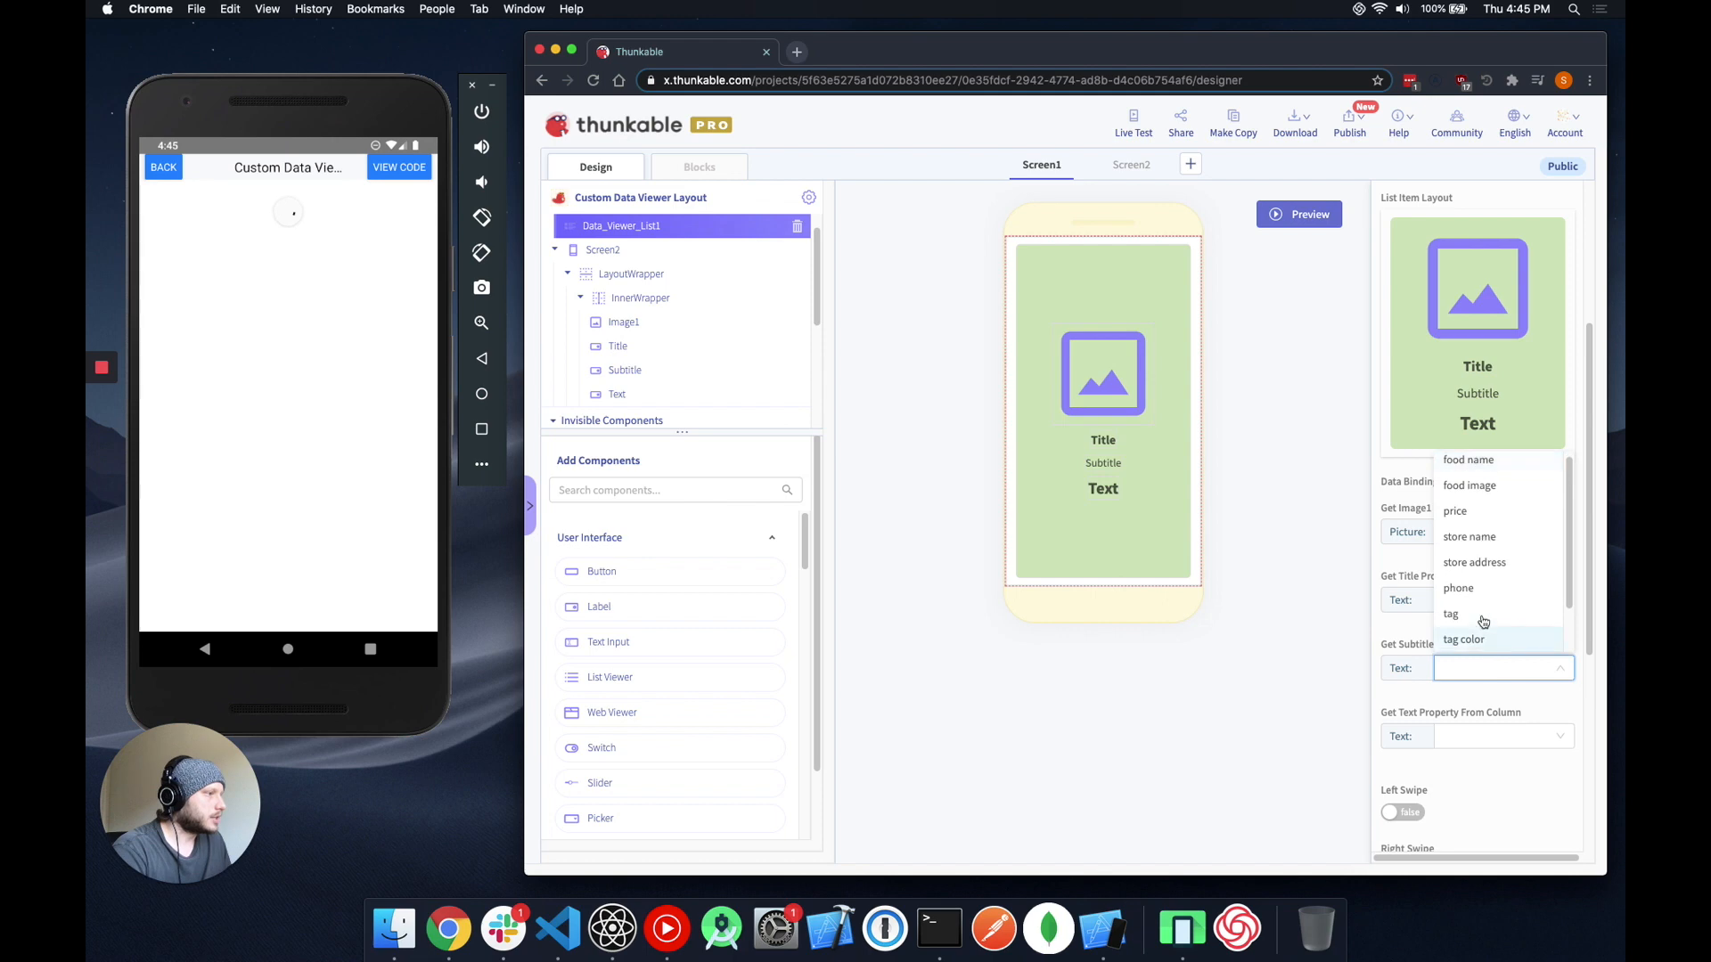
{"action": "left_click", "coordinate": [1490, 539]}
{"action": "left_click", "coordinate": [1475, 740]}
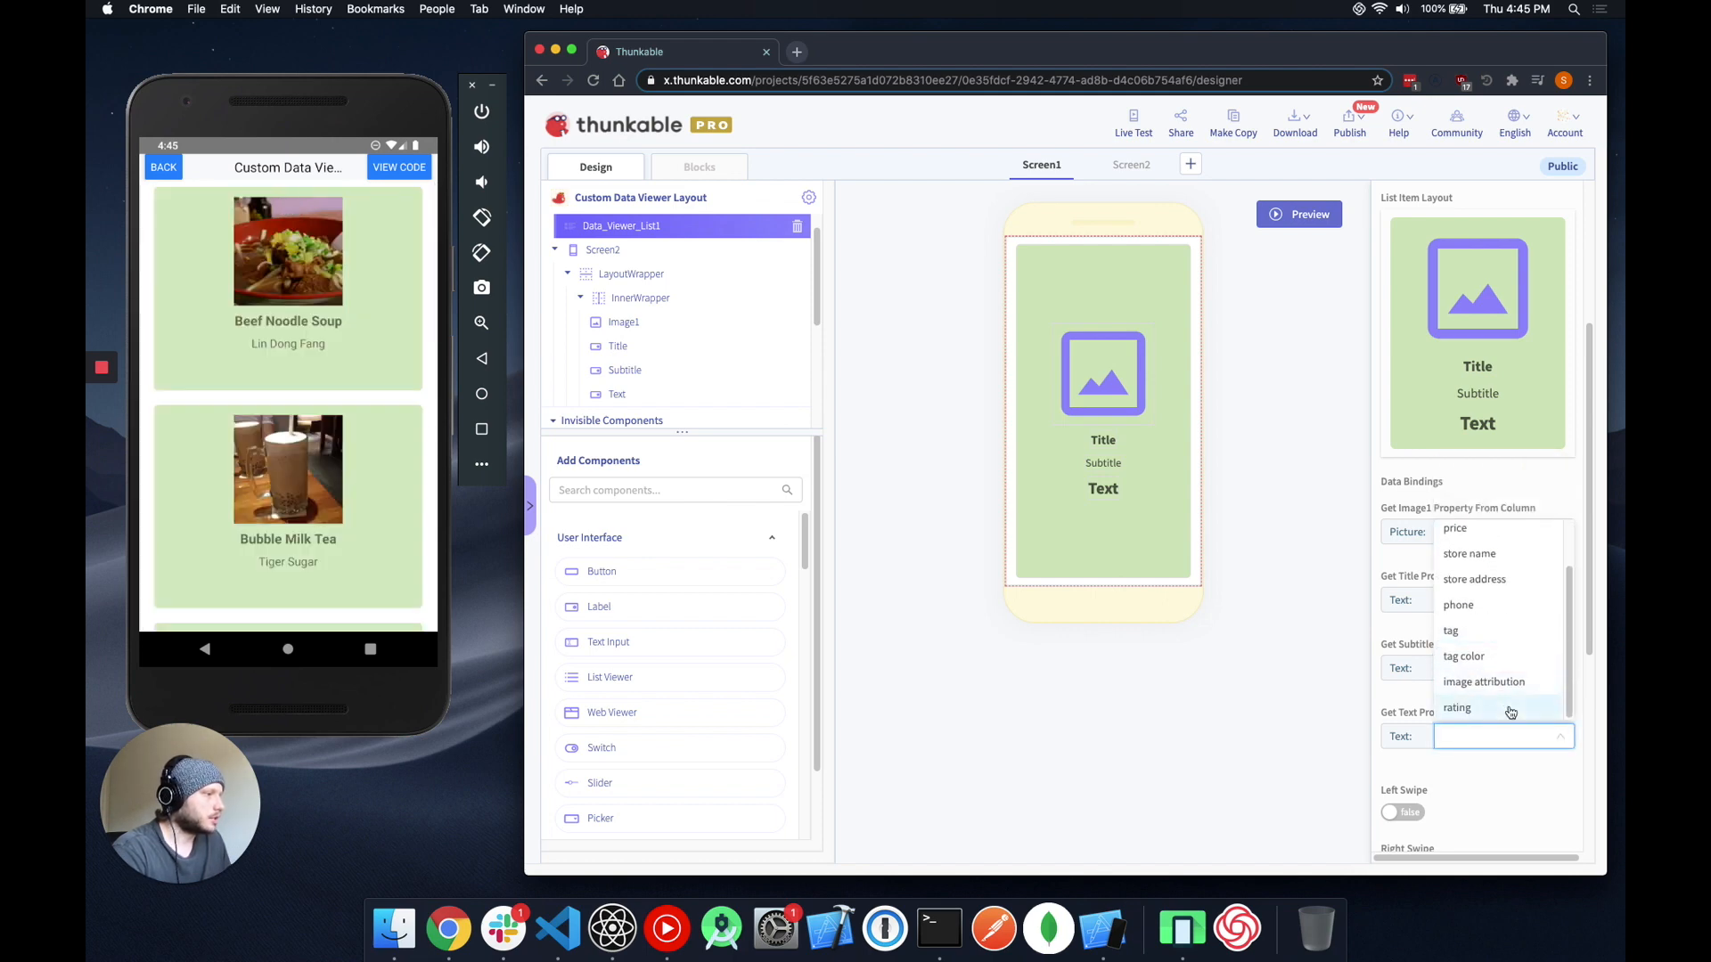
{"action": "left_click", "coordinate": [1463, 534]}
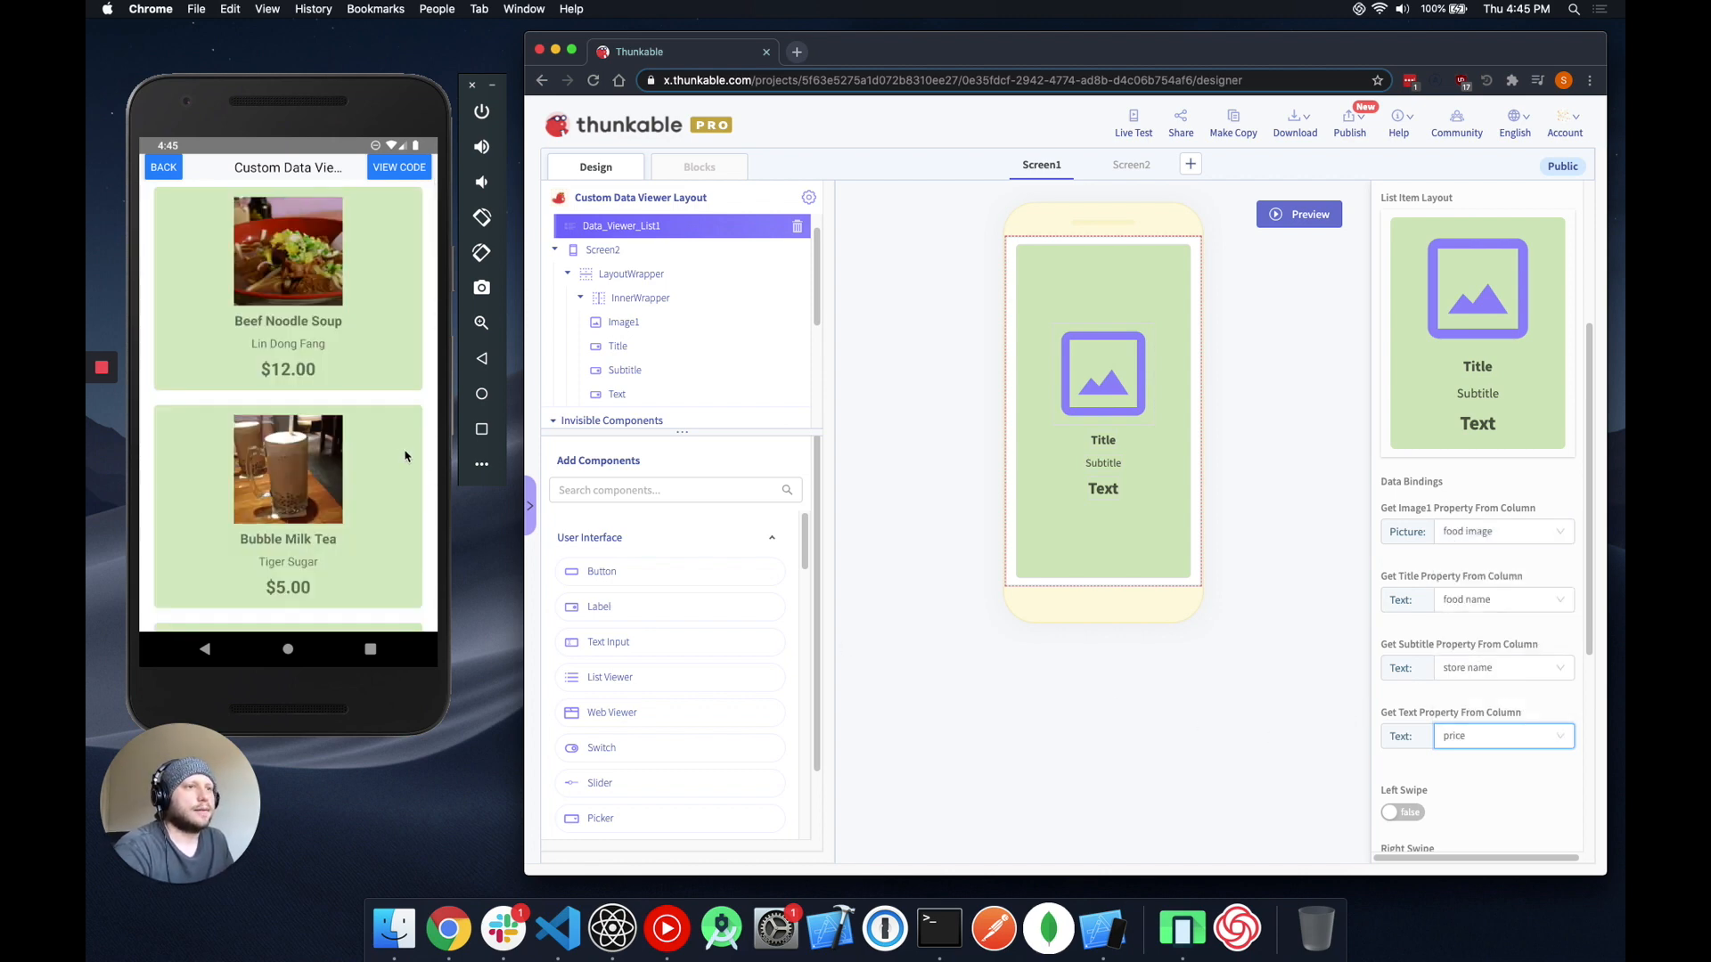
Examine which component property each data binding of Data_Viewer_List1 fills, comparing the Image1 and Title bindings.
{"action": "left_click", "coordinate": [371, 478]}
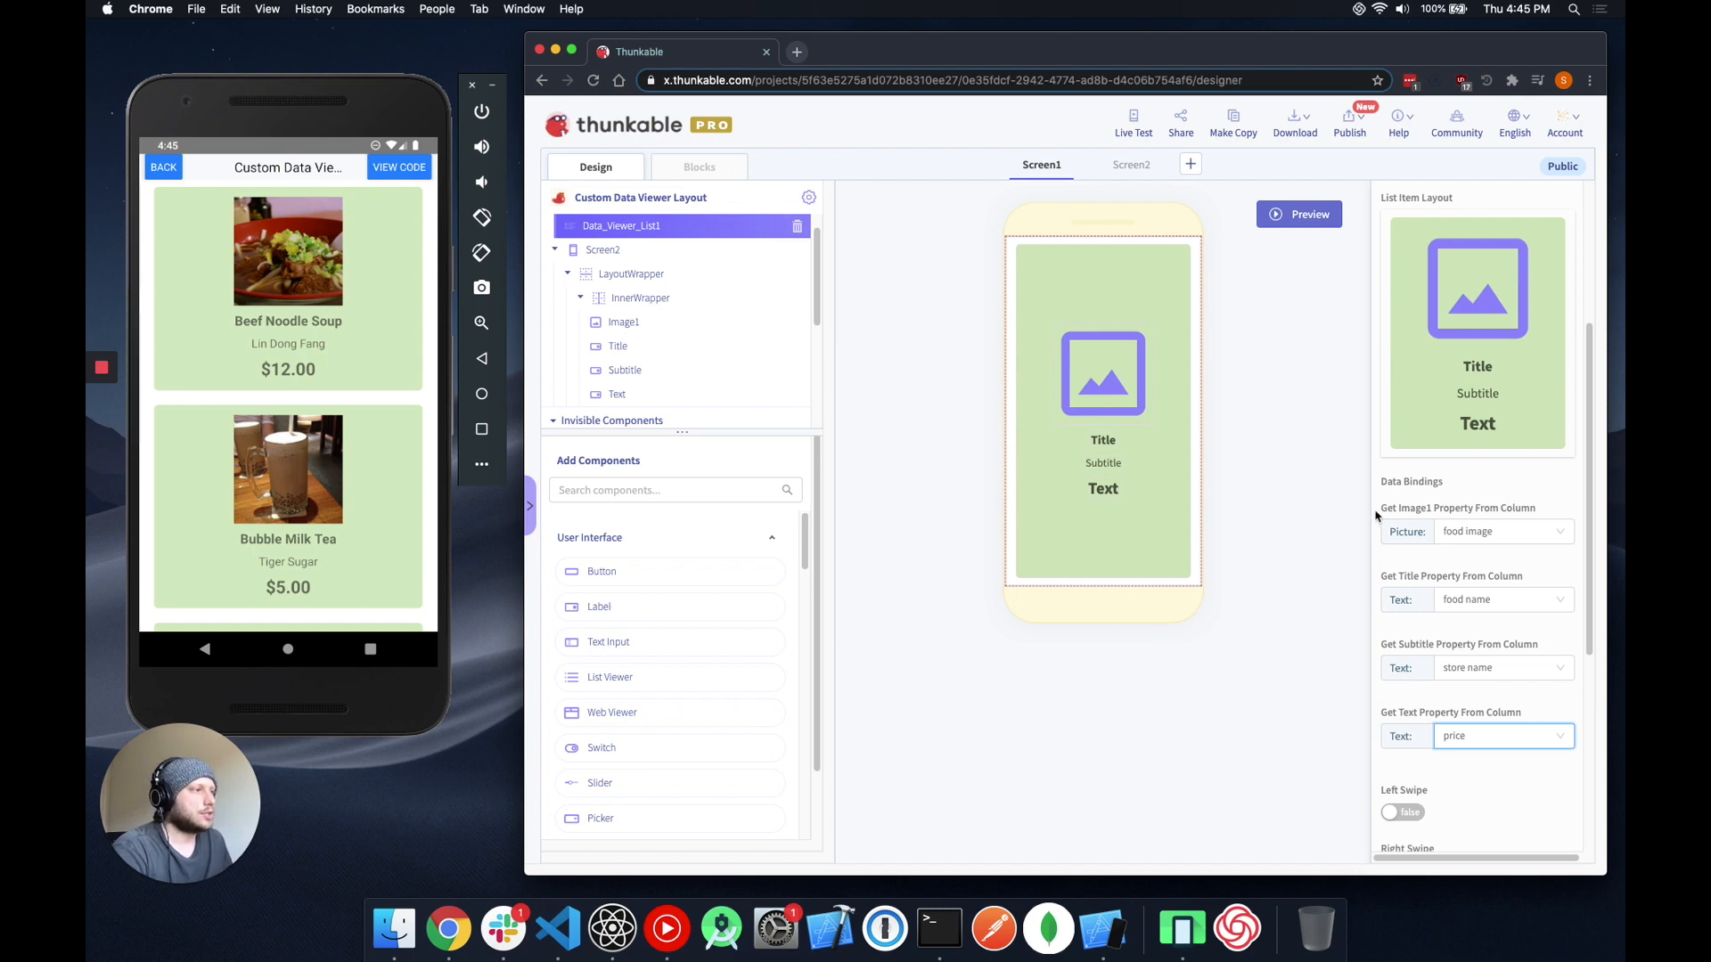
{"action": "left_click_drag", "start_coordinate": [1394, 537], "coordinate": [1430, 550]}
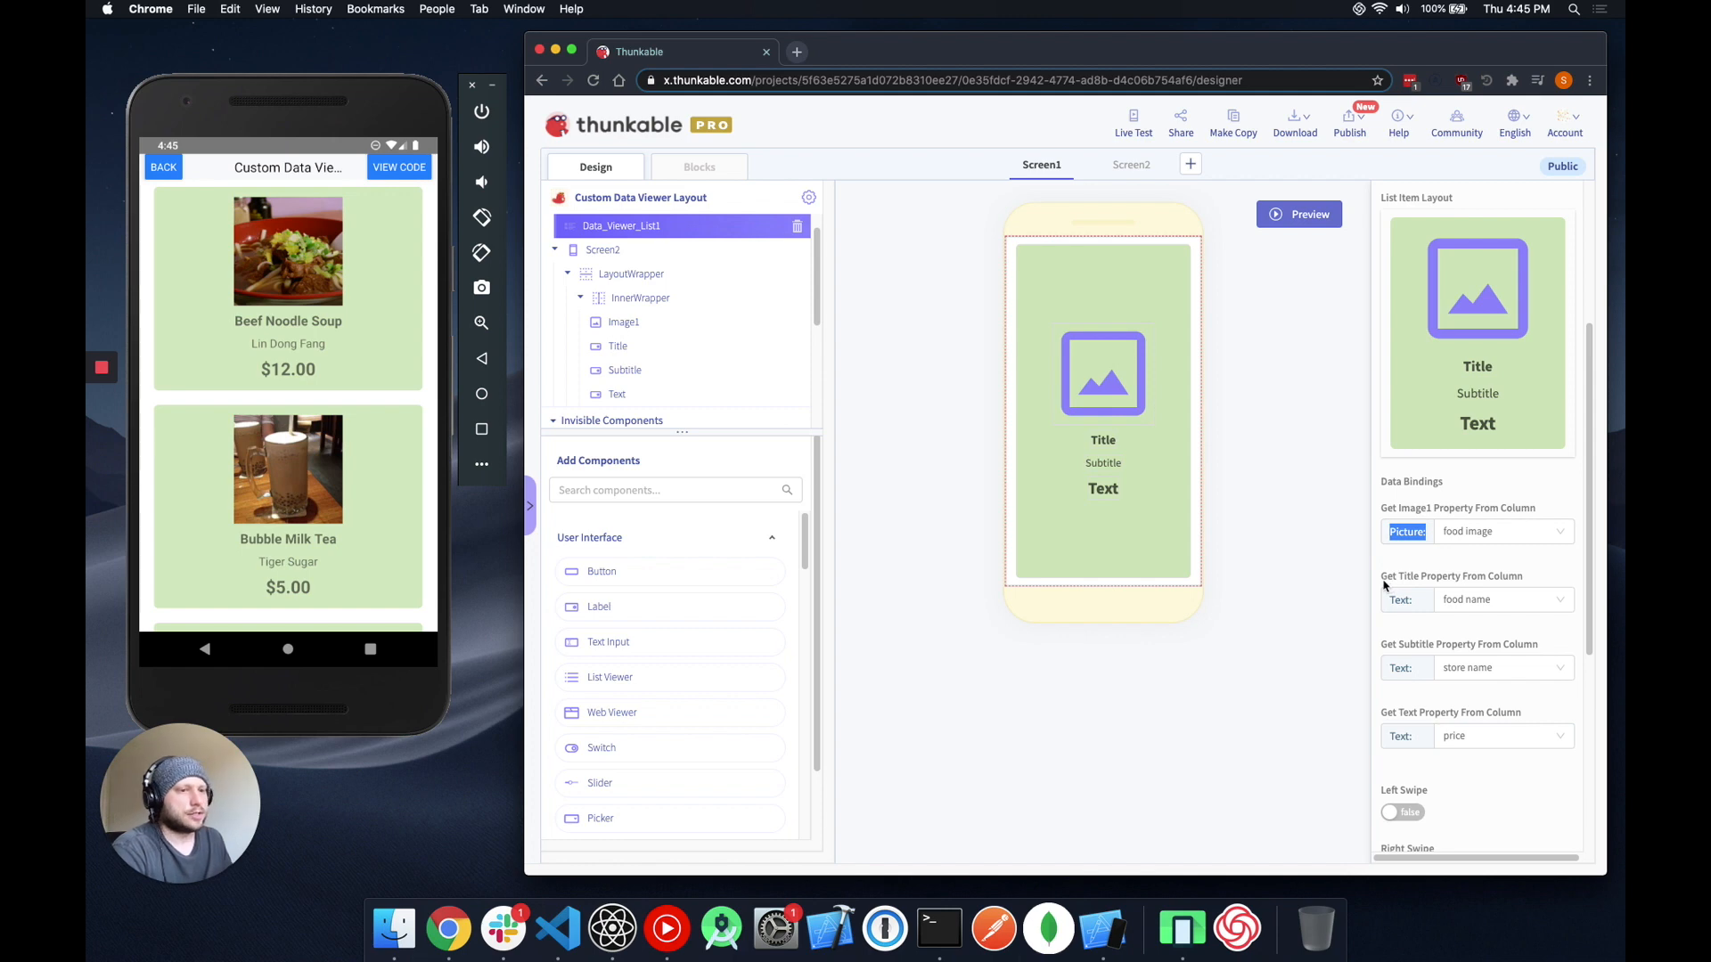
{"action": "left_click", "coordinate": [1341, 565]}
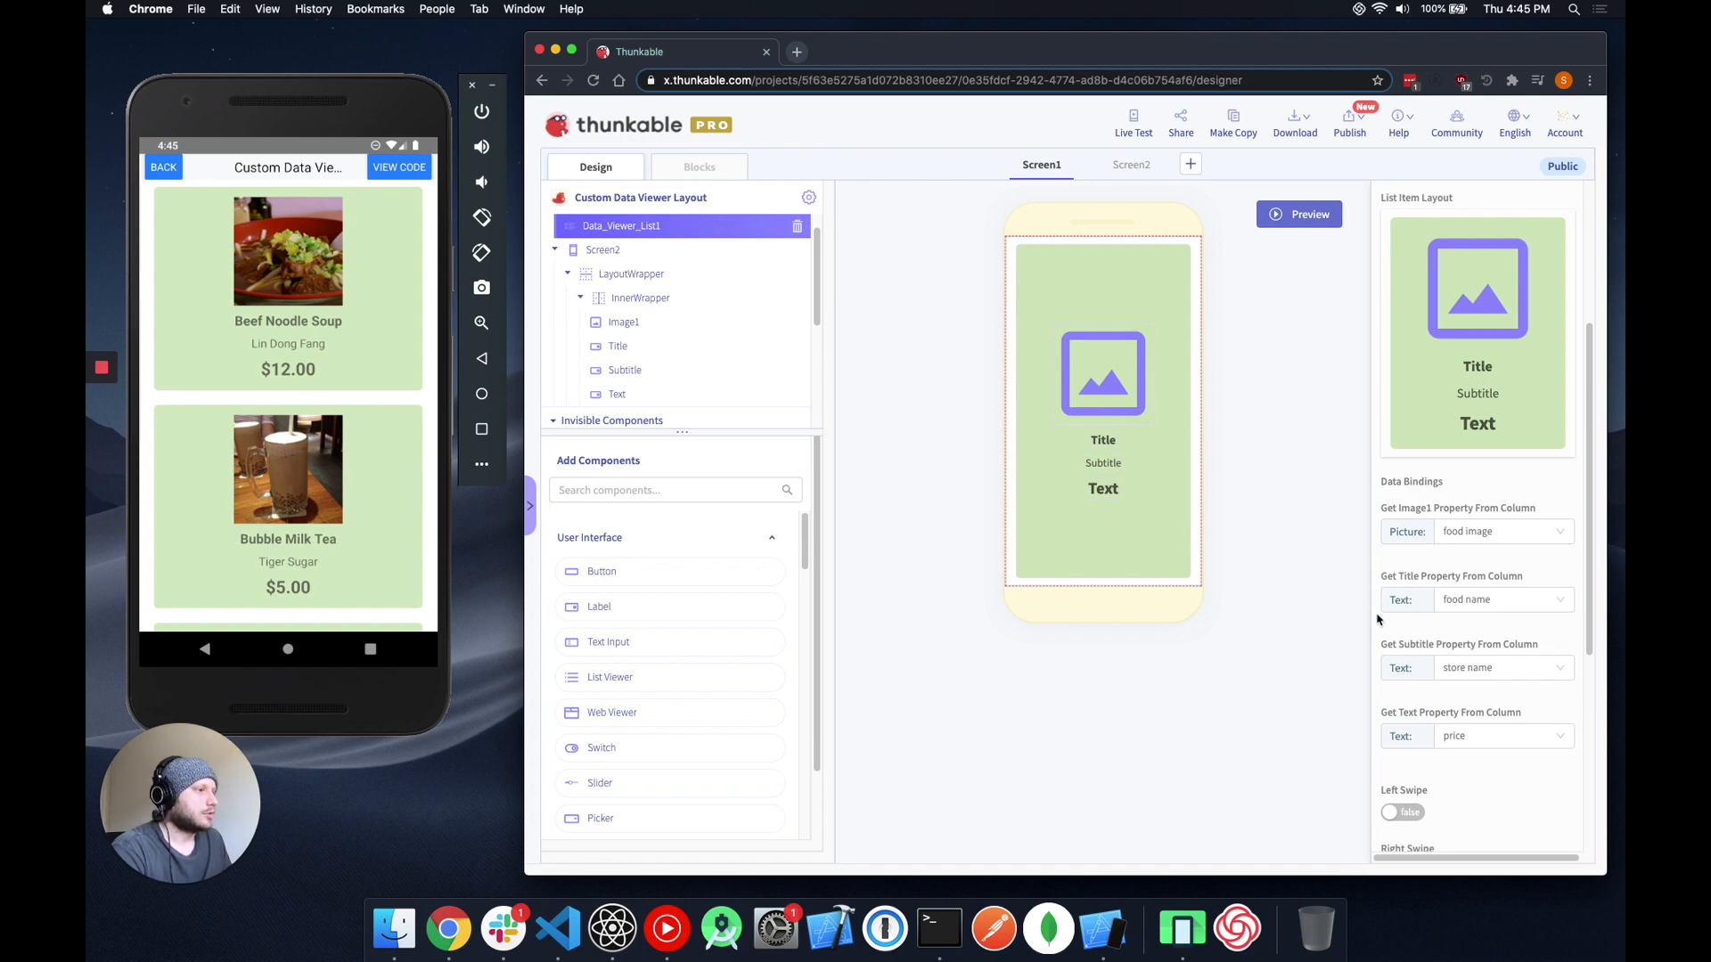
{"action": "left_click_drag", "start_coordinate": [1390, 599], "coordinate": [1461, 620]}
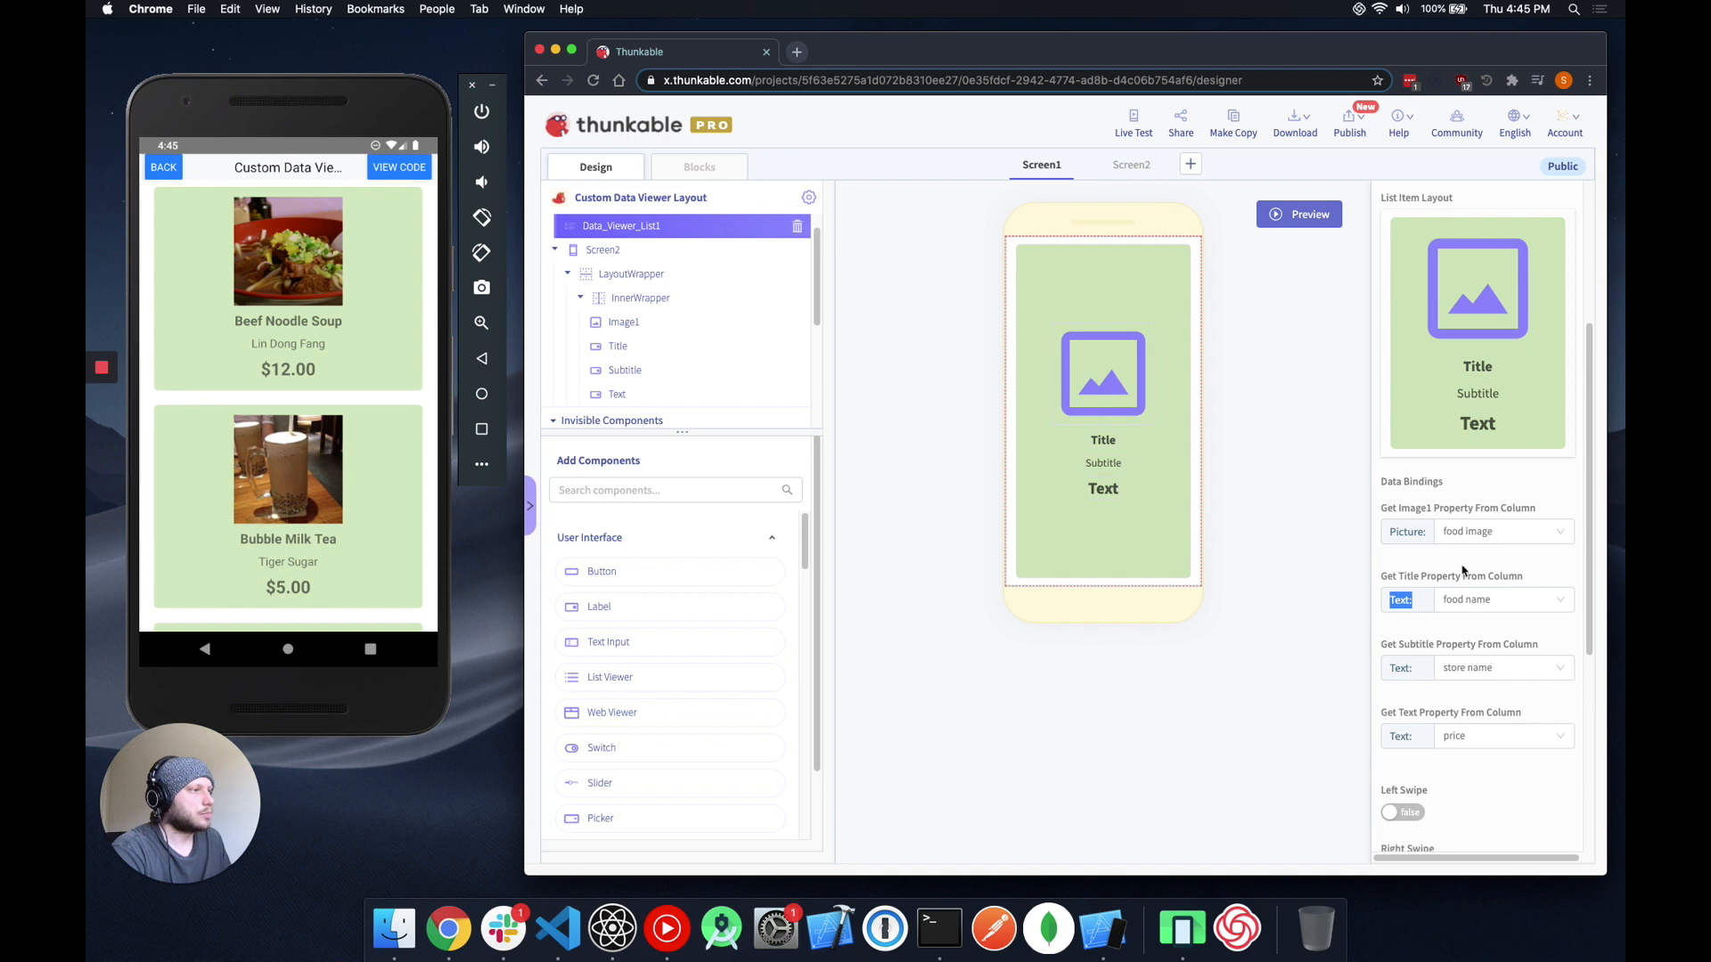
{"action": "left_click", "coordinate": [1415, 669]}
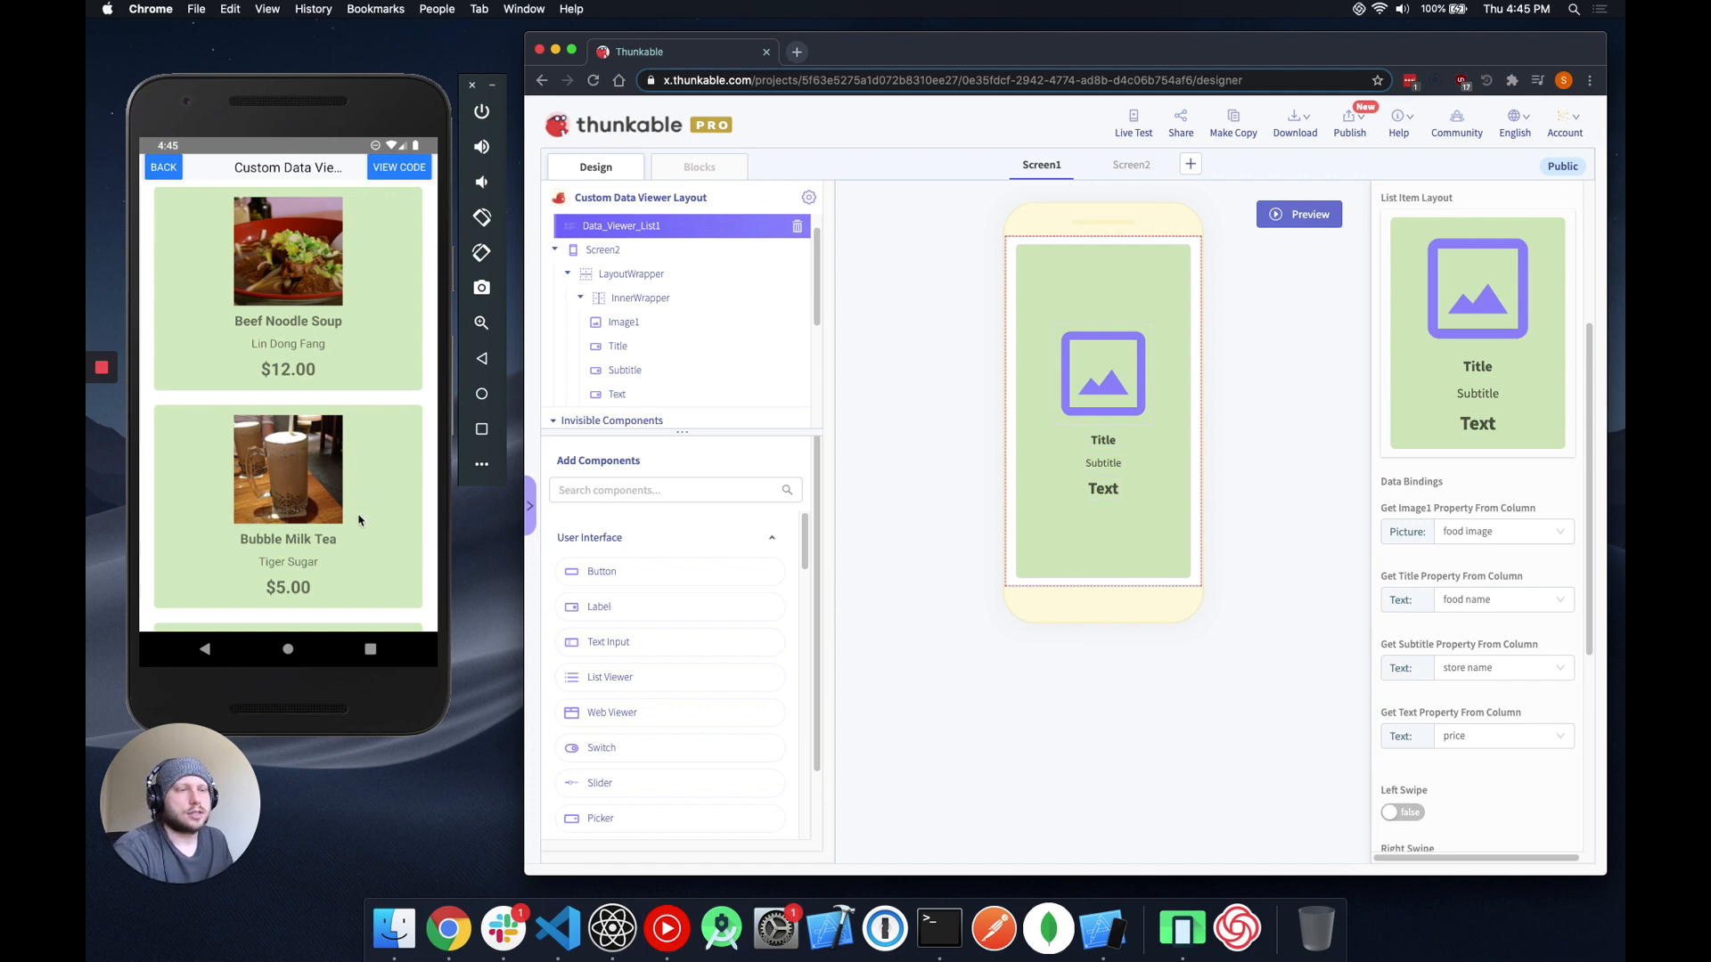
Look through the food cards in the phone emulator to check the custom layout, returning to the first card.
{"action": "left_click", "coordinate": [375, 551]}
{"action": "scroll", "coordinate": [384, 534], "scroll_direction": "down", "scroll_amount": 5}
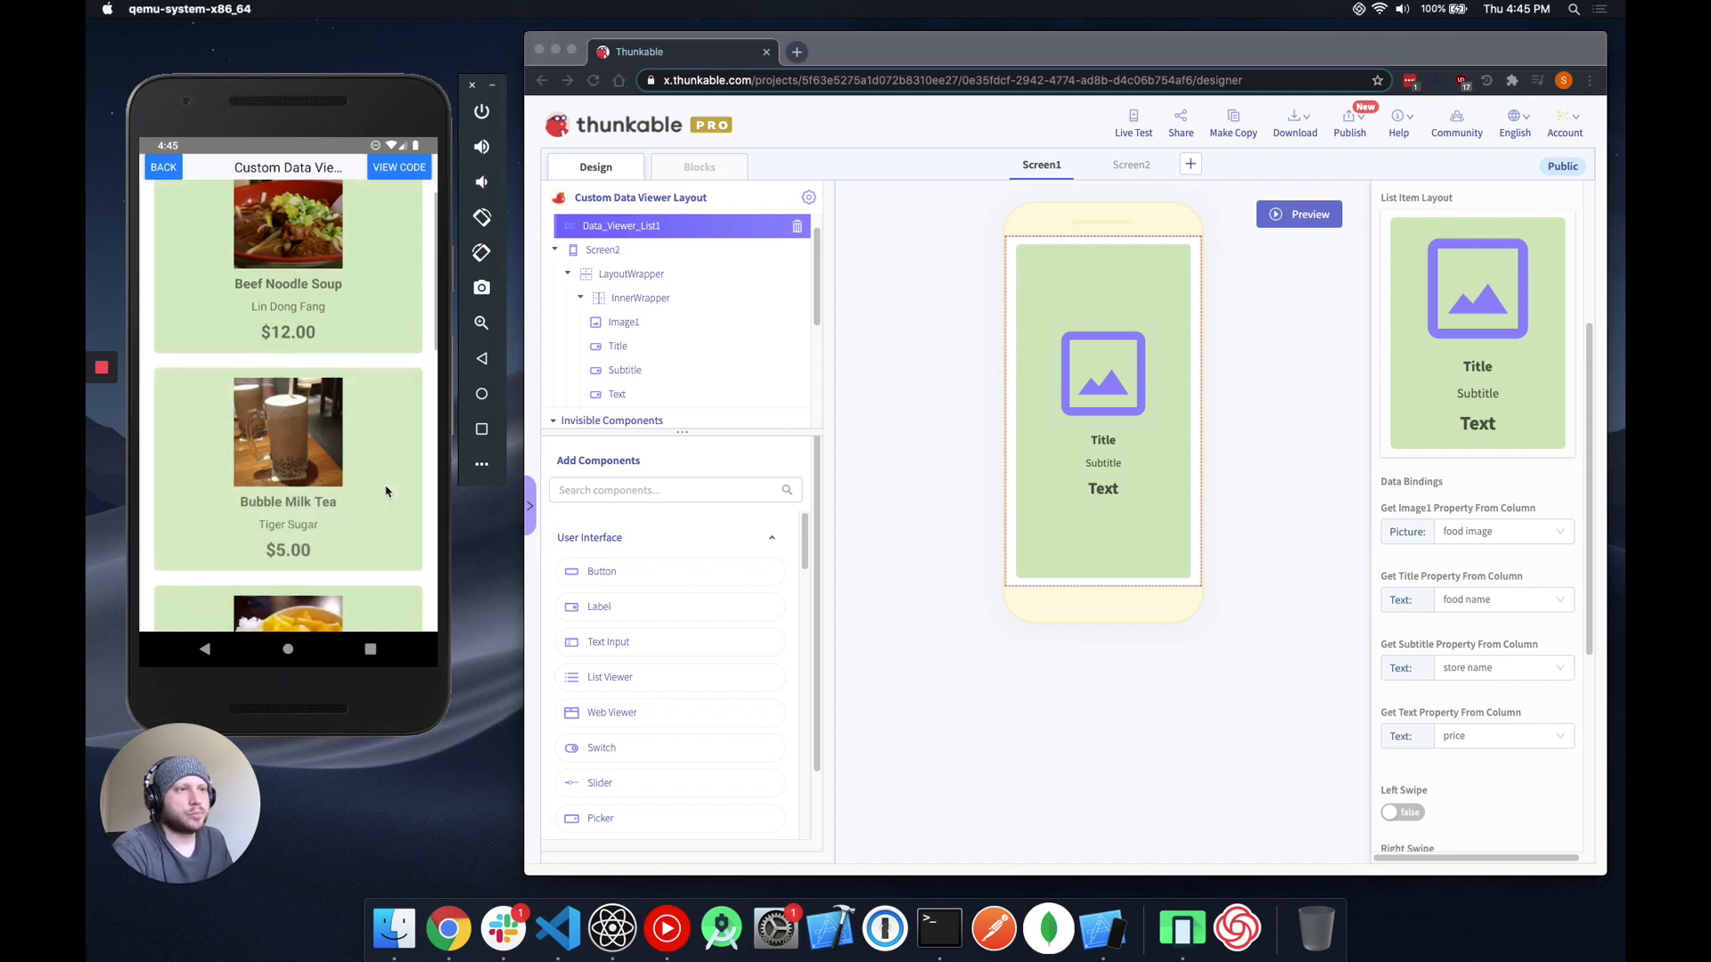
{"action": "scroll", "coordinate": [395, 389], "scroll_direction": "down", "scroll_amount": 5}
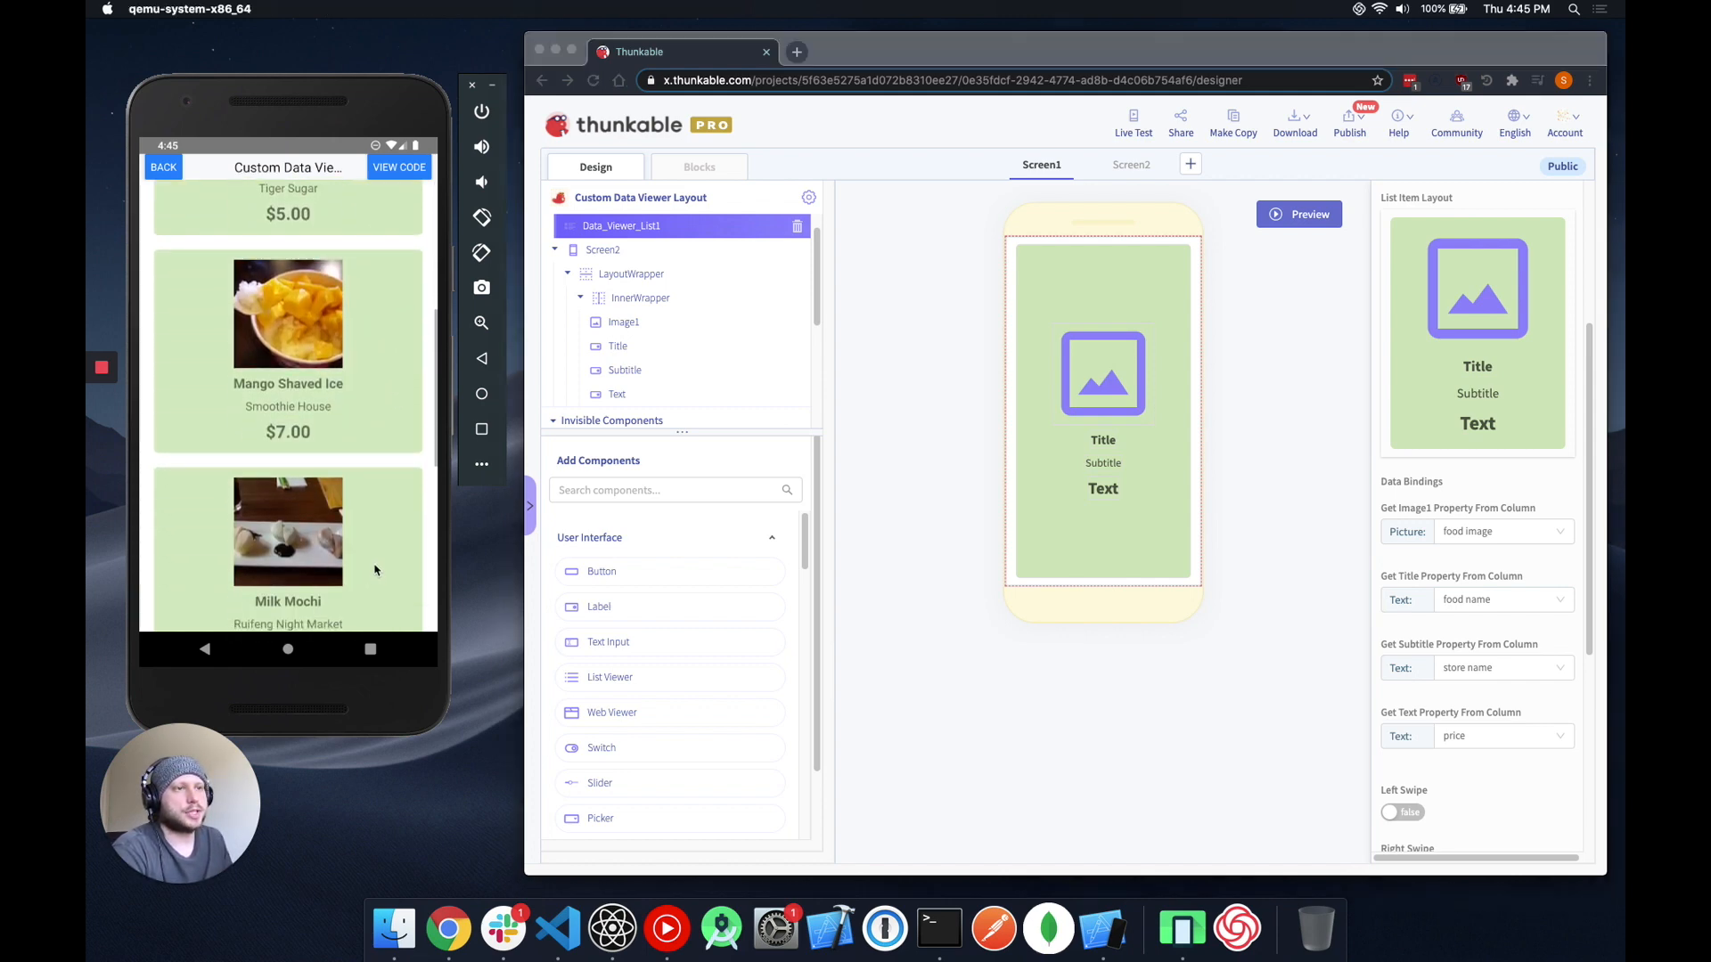
{"action": "scroll", "coordinate": [392, 356], "scroll_direction": "up", "scroll_amount": 4}
{"action": "scroll", "coordinate": [376, 293], "scroll_direction": "up", "scroll_amount": 3}
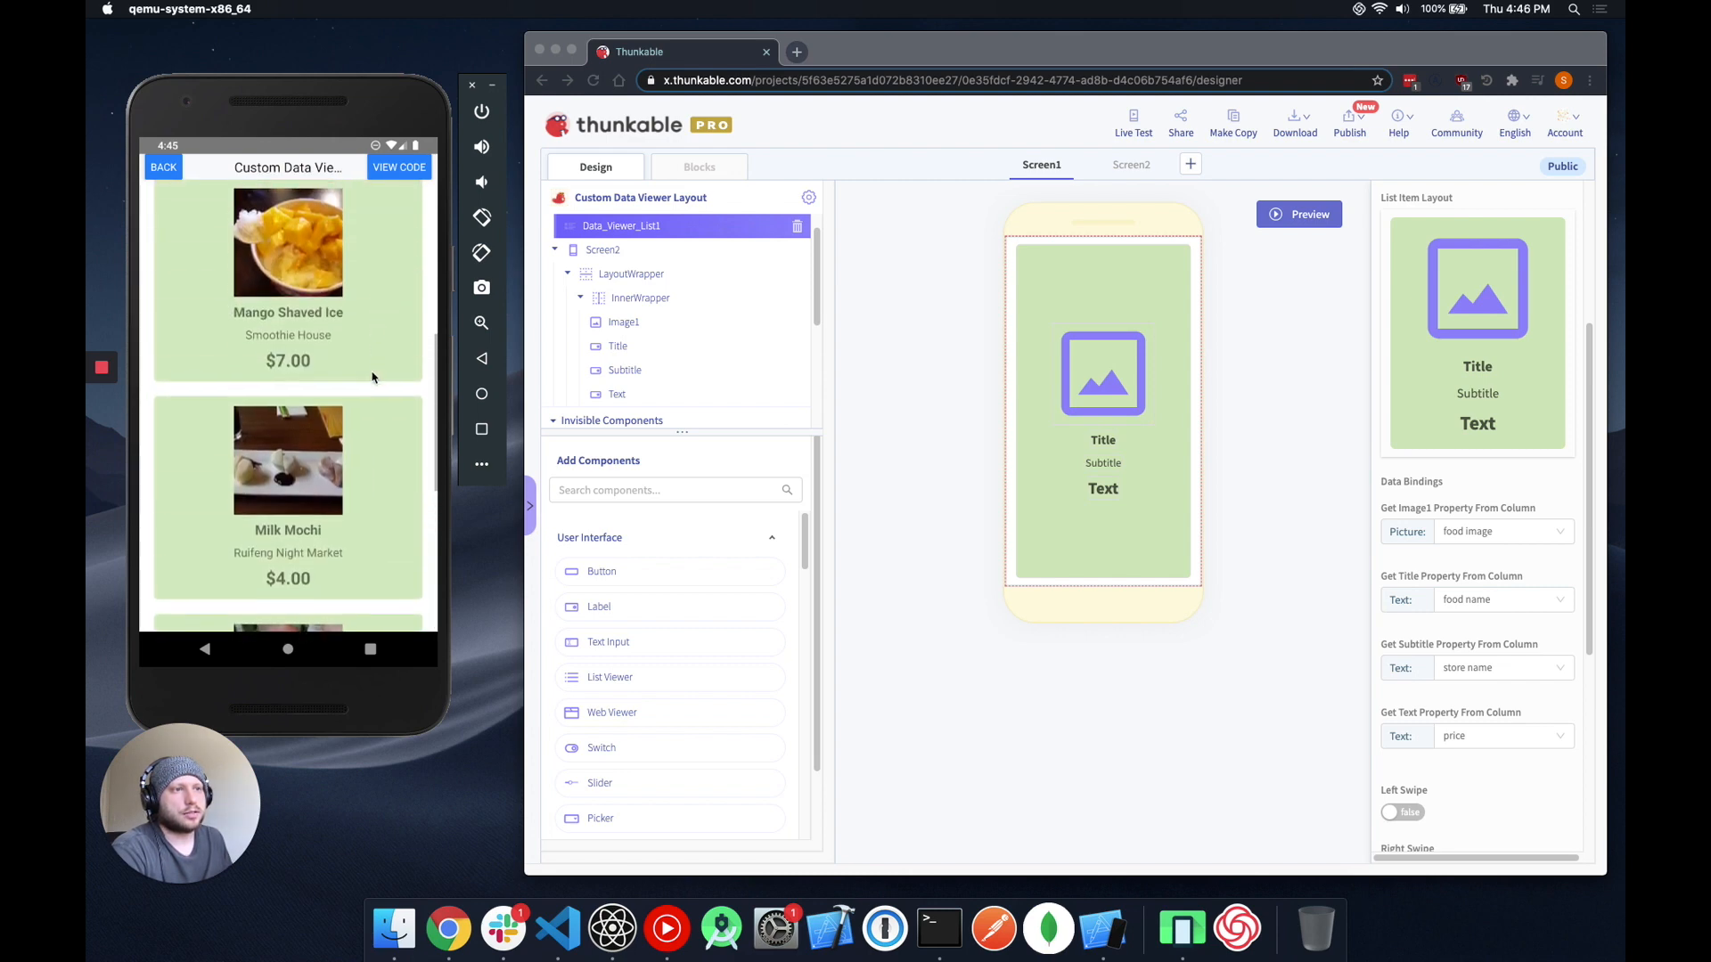
{"action": "scroll", "coordinate": [380, 392], "scroll_direction": "up", "scroll_amount": 3}
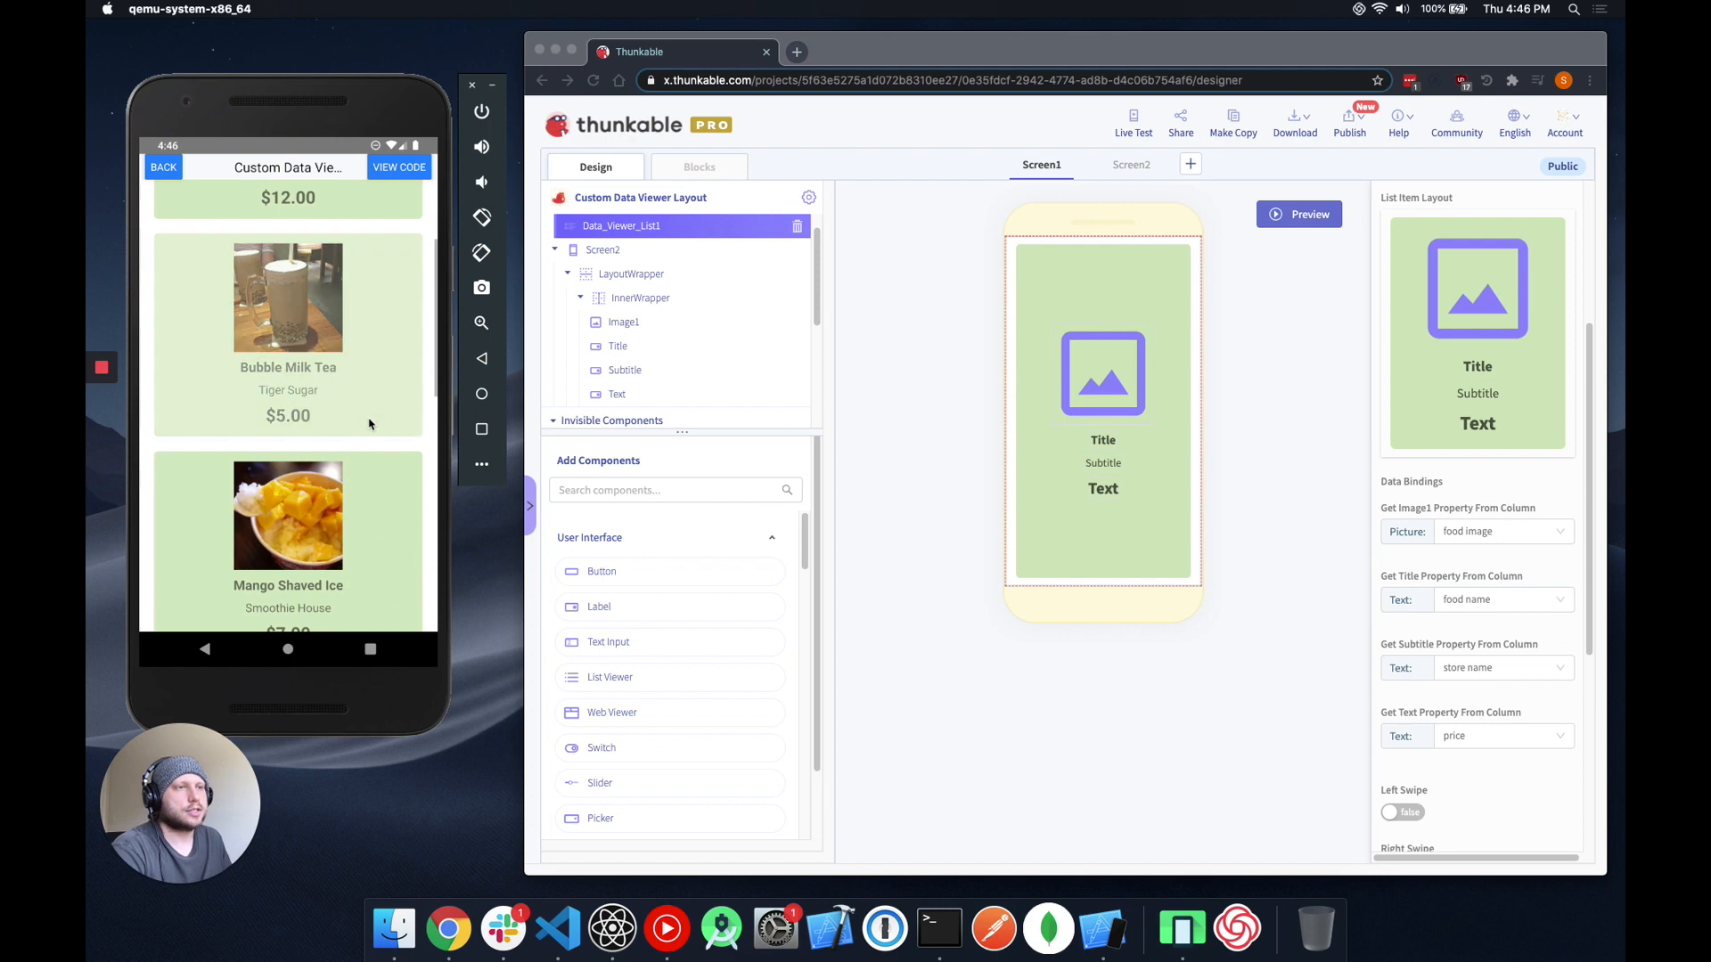
{"action": "left_click_drag", "start_coordinate": [380, 348], "coordinate": [380, 394]}
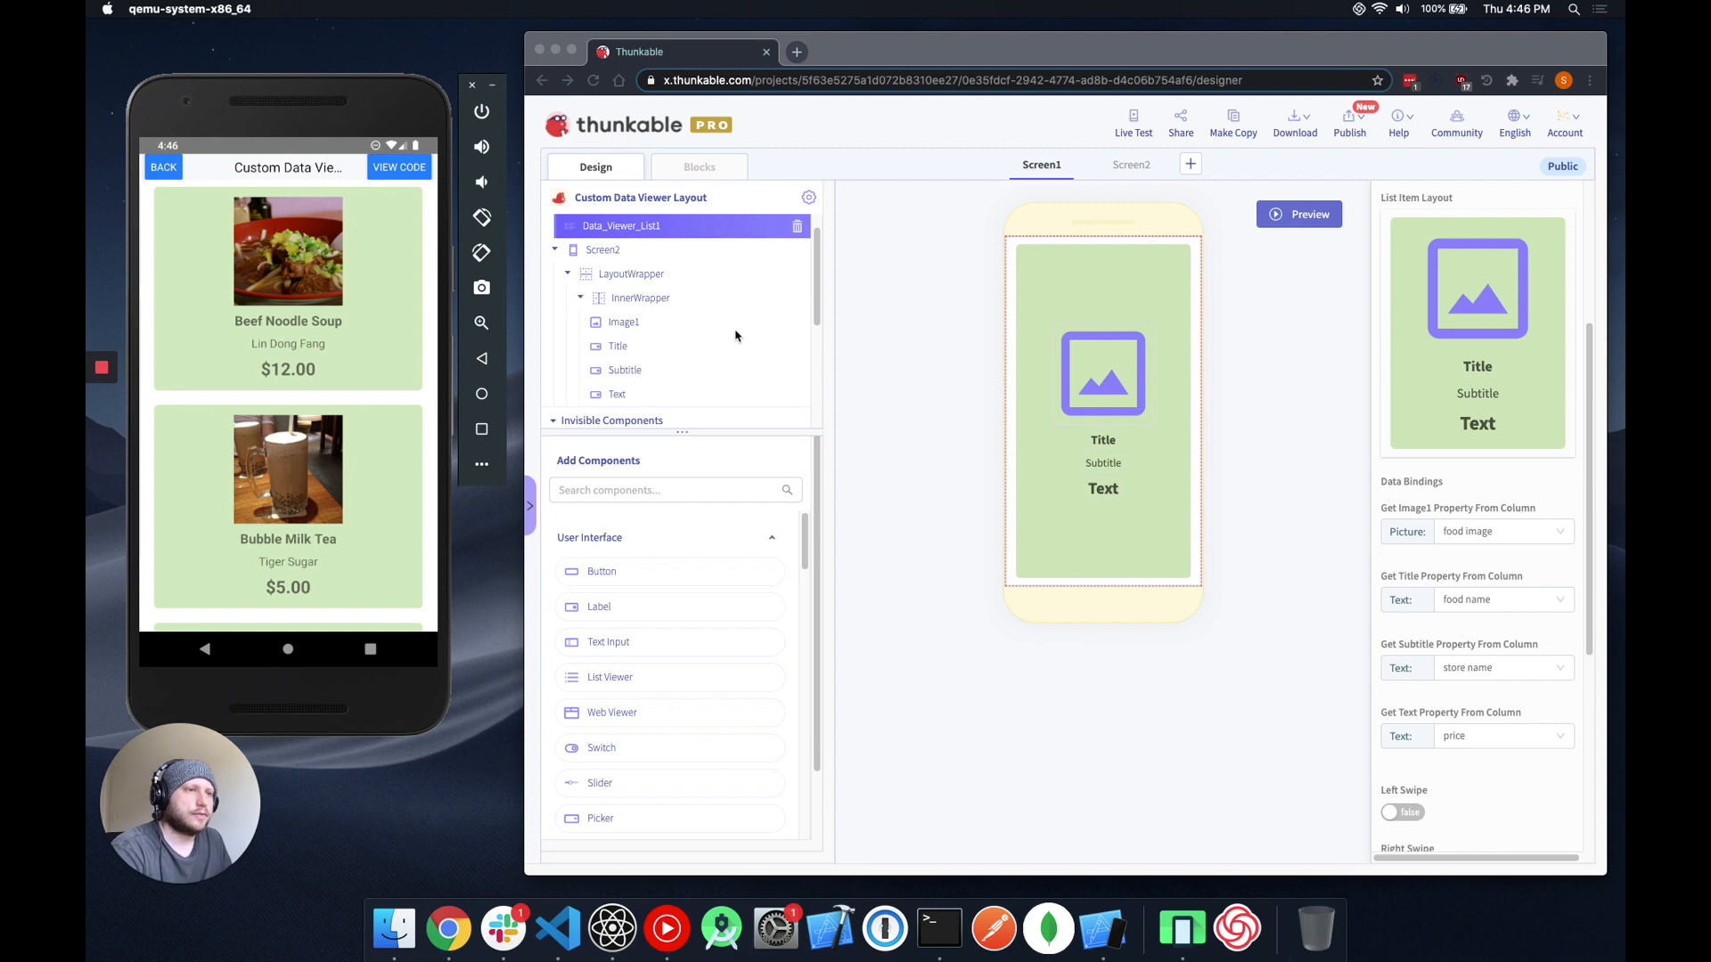
Set the border radius of Image1 on Screen2 to 100.
{"action": "left_click", "coordinate": [659, 279]}
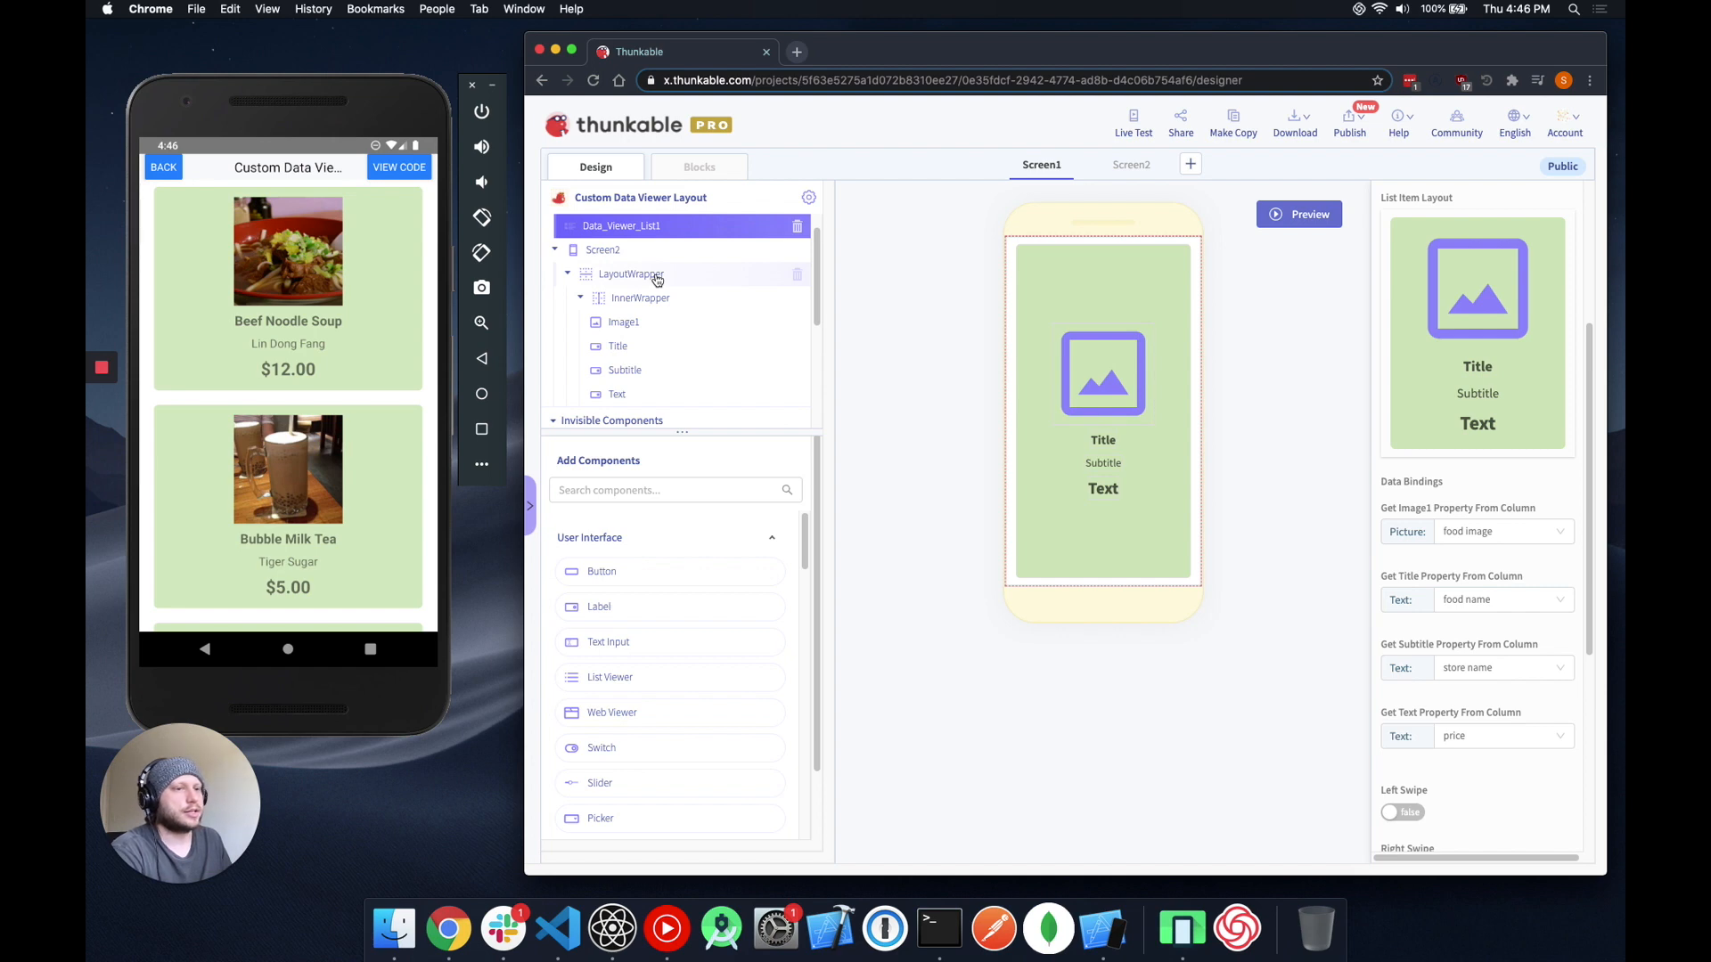
{"action": "left_click", "coordinate": [653, 324]}
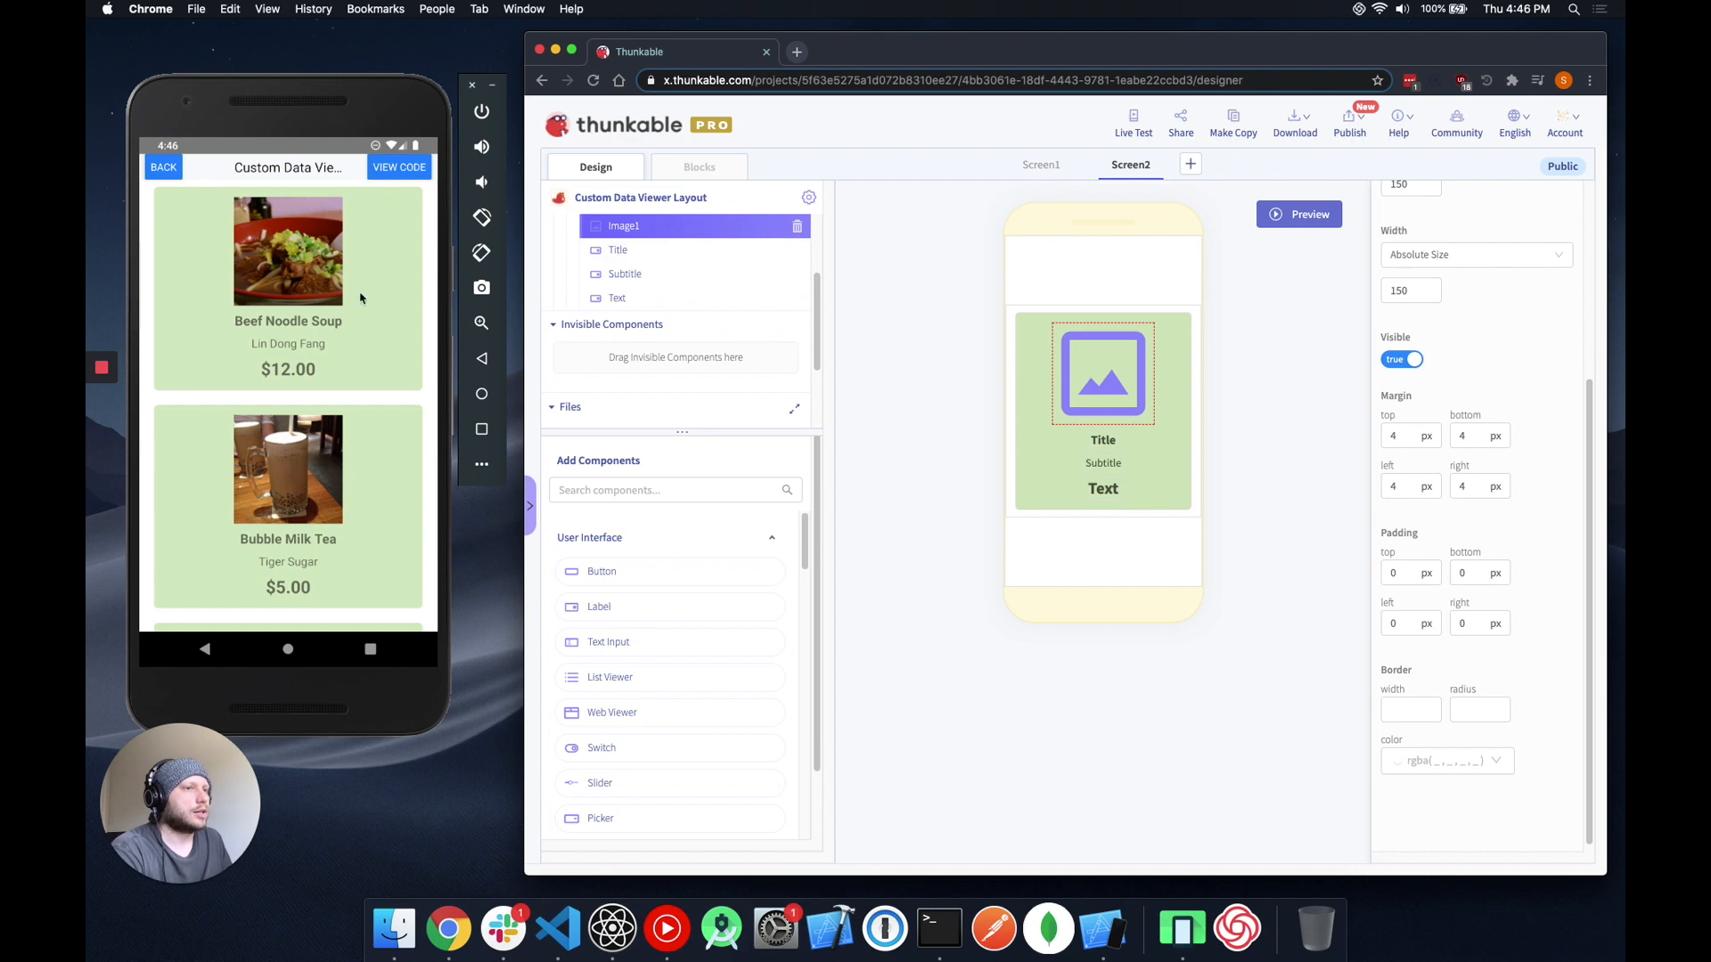
{"action": "left_click", "coordinate": [1455, 708]}
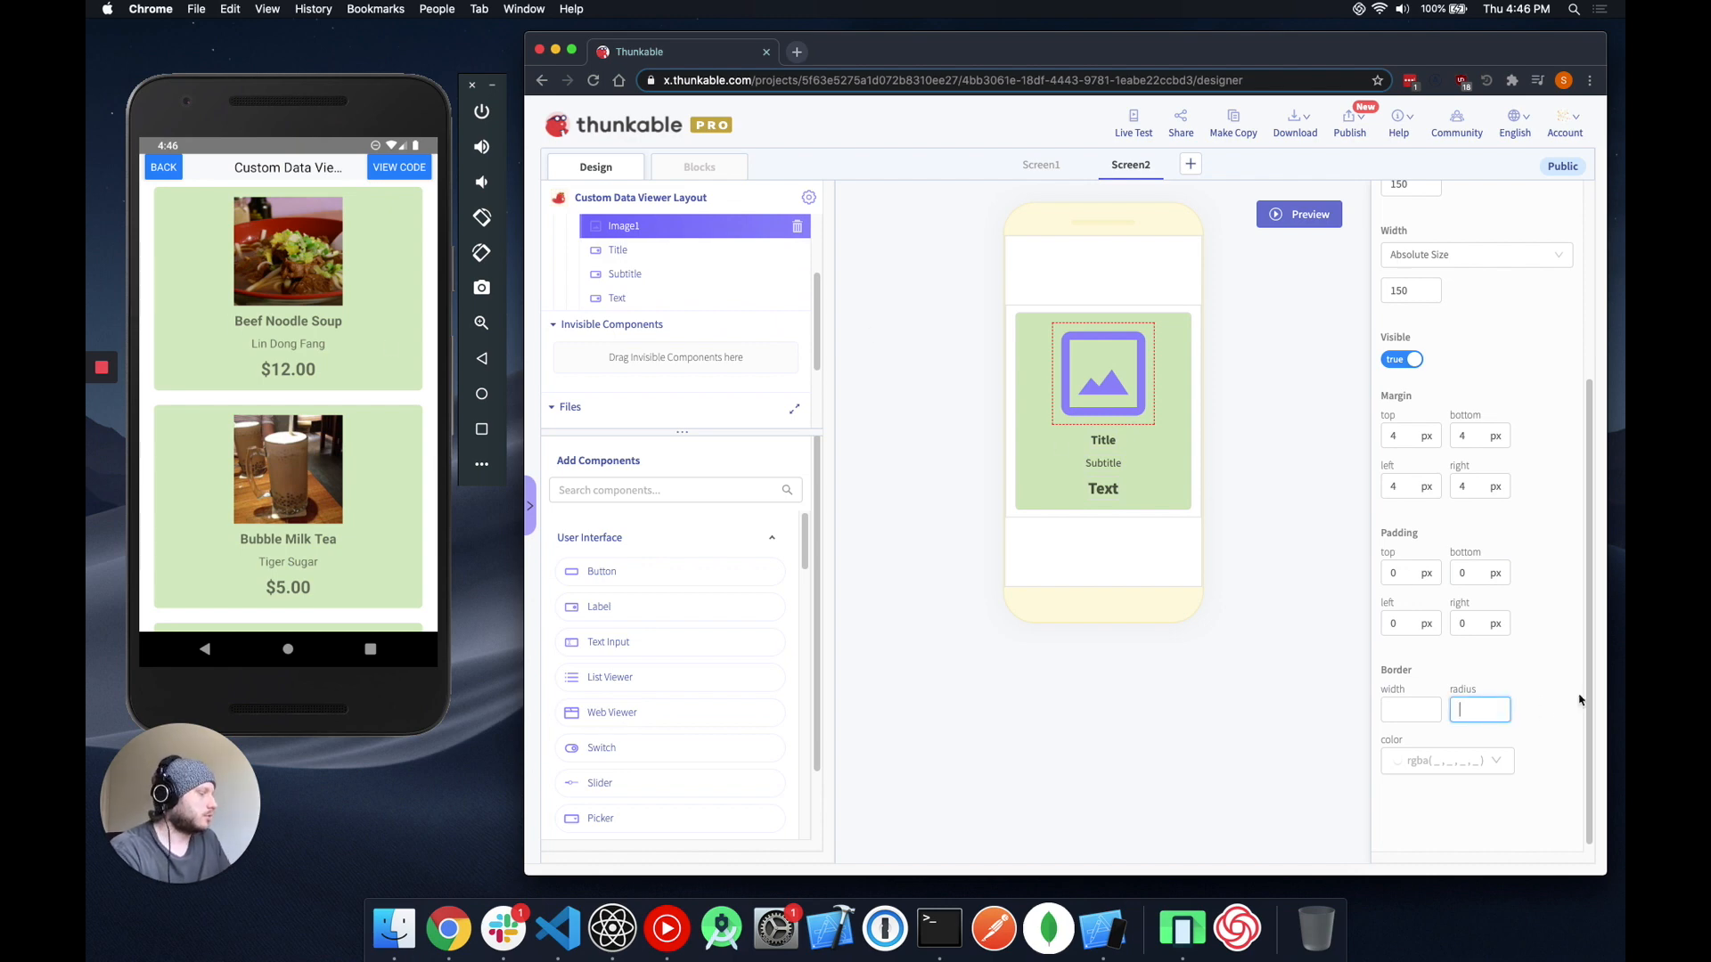
{"action": "type", "text": "100"}
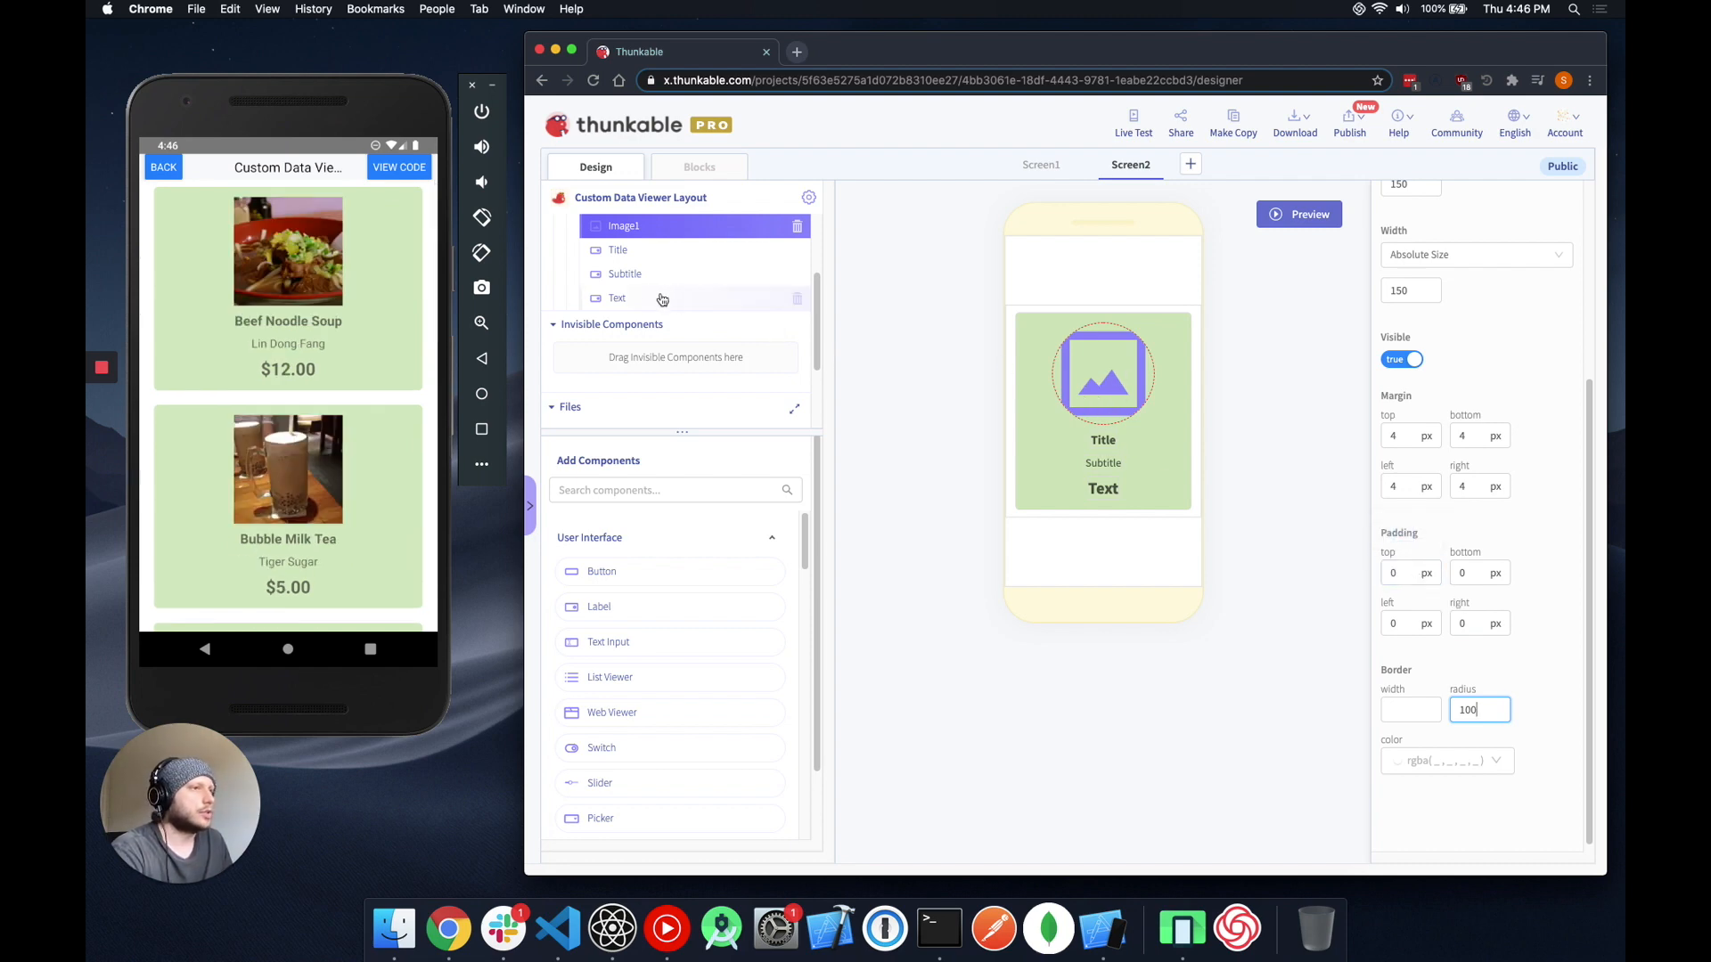
Find the Rating component and add it to InnerWrapper between the Subtitle and Text labels.
{"action": "scroll", "coordinate": [658, 275], "scroll_direction": "up", "scroll_amount": 1}
{"action": "scroll", "coordinate": [658, 275], "scroll_direction": "up", "scroll_amount": 2}
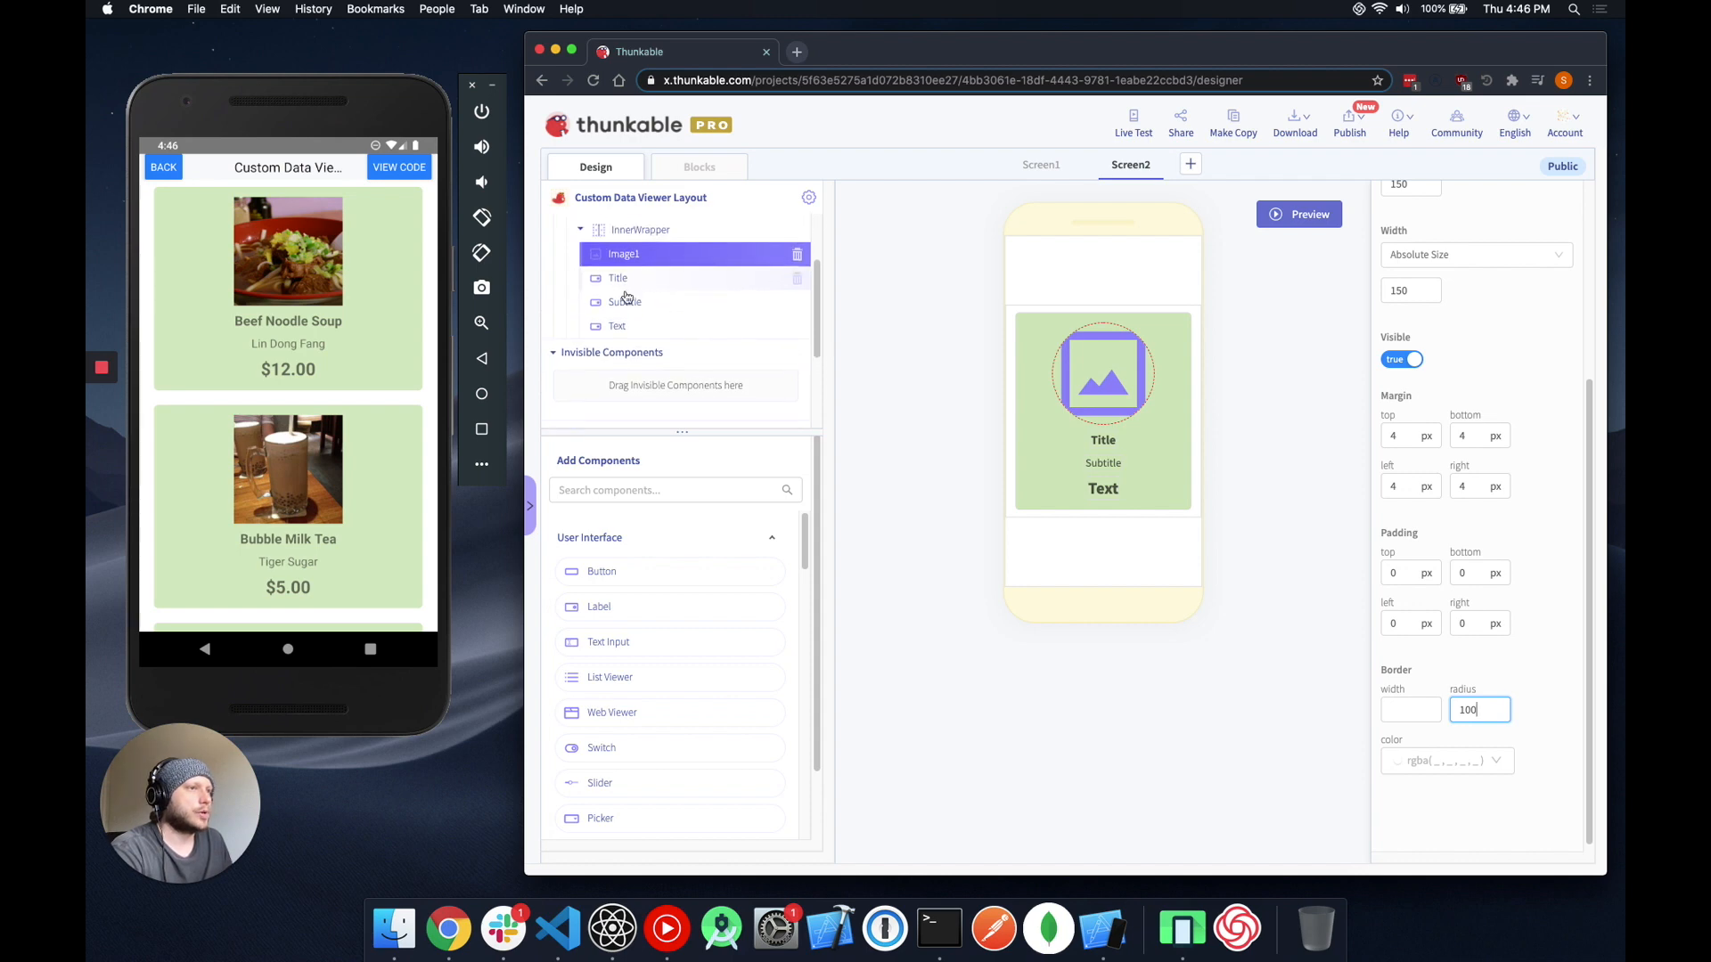
{"action": "left_click", "coordinate": [622, 489]}
{"action": "type", "text": "rati"}
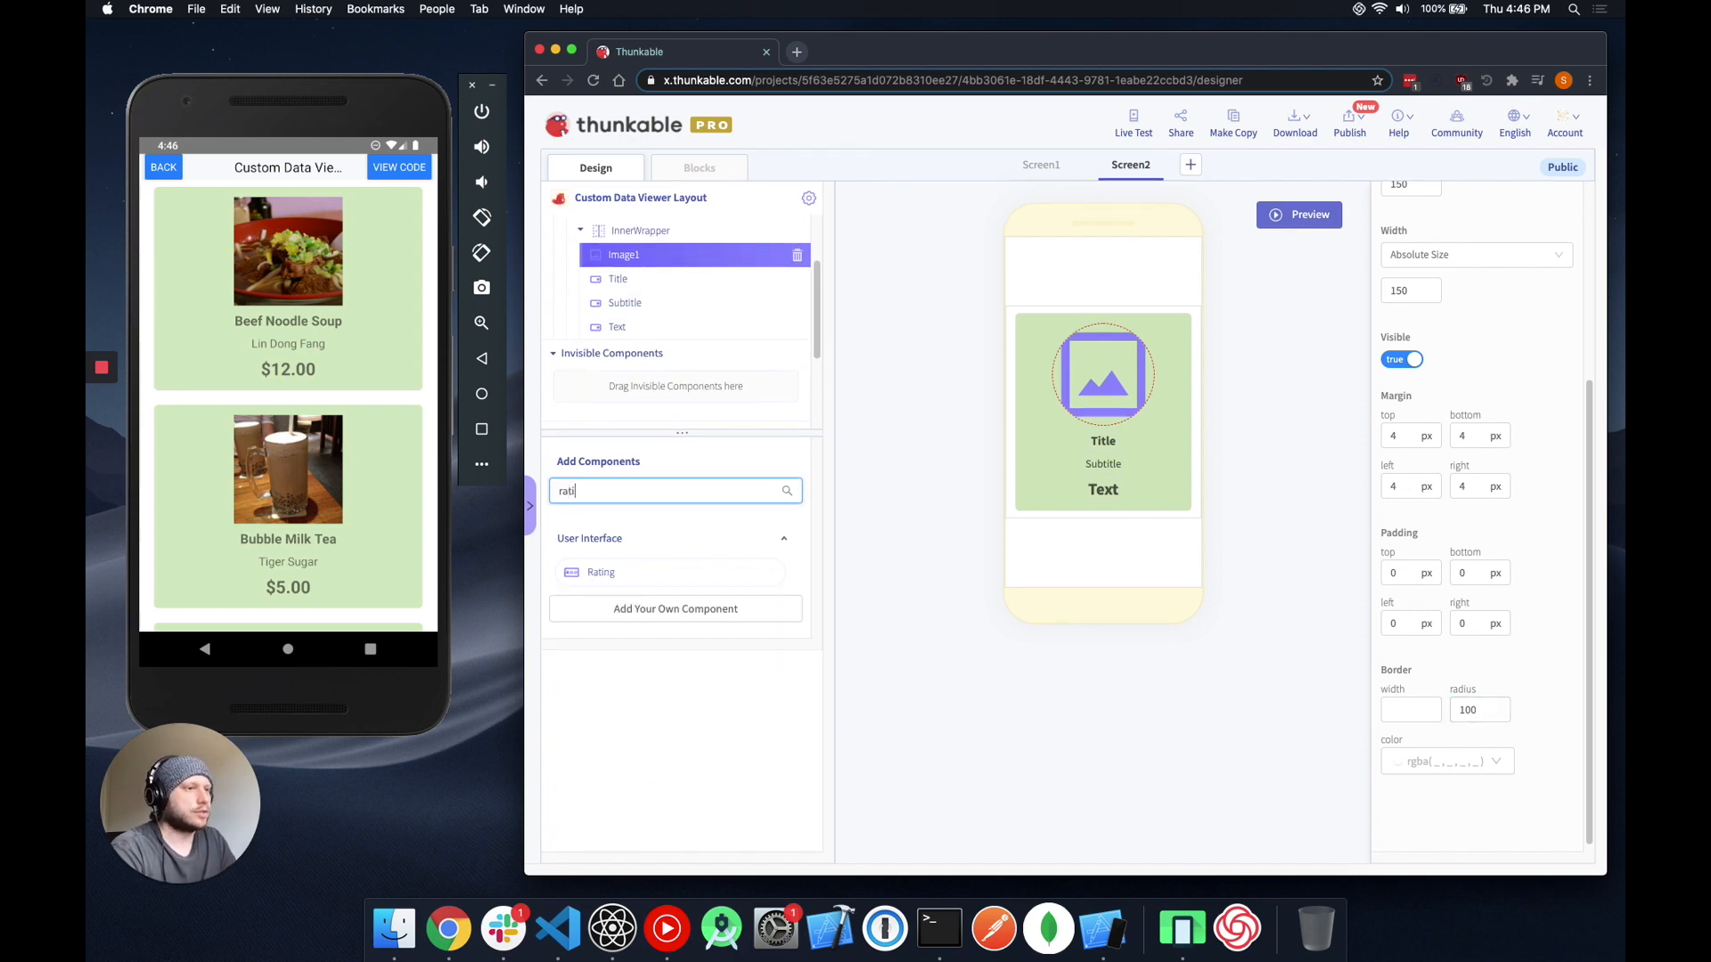
{"action": "left_click_drag", "start_coordinate": [596, 572], "coordinate": [663, 316]}
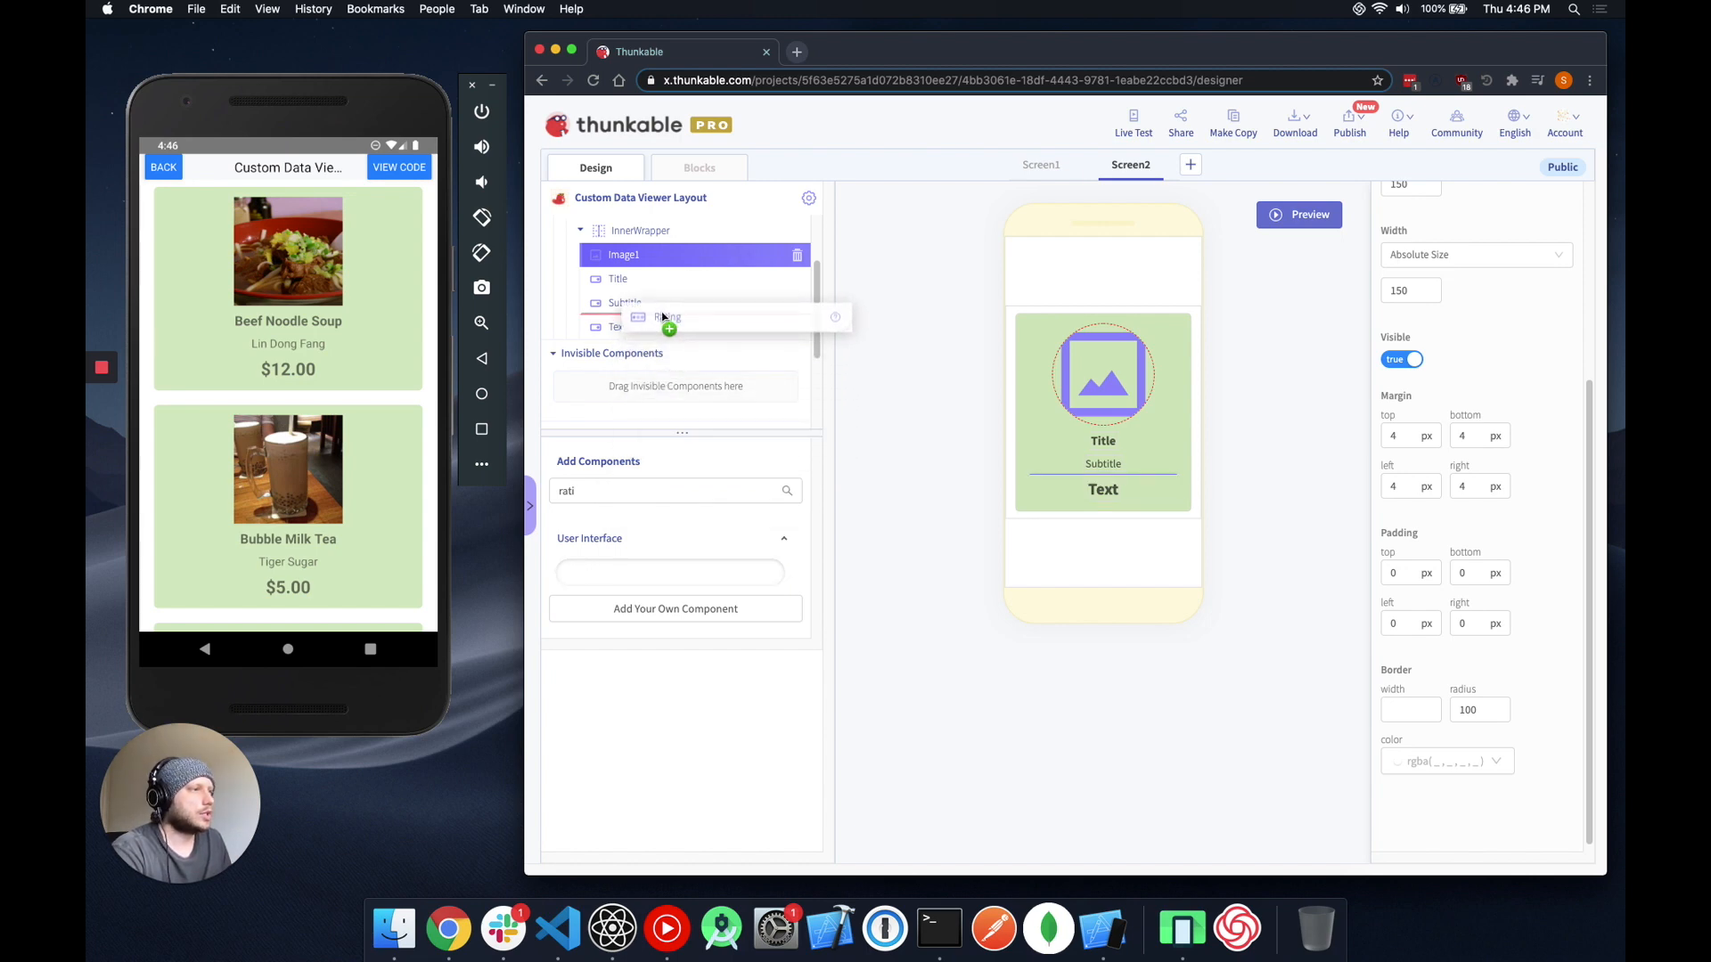
{"action": "left_click_drag", "start_coordinate": [663, 316], "coordinate": [663, 317]}
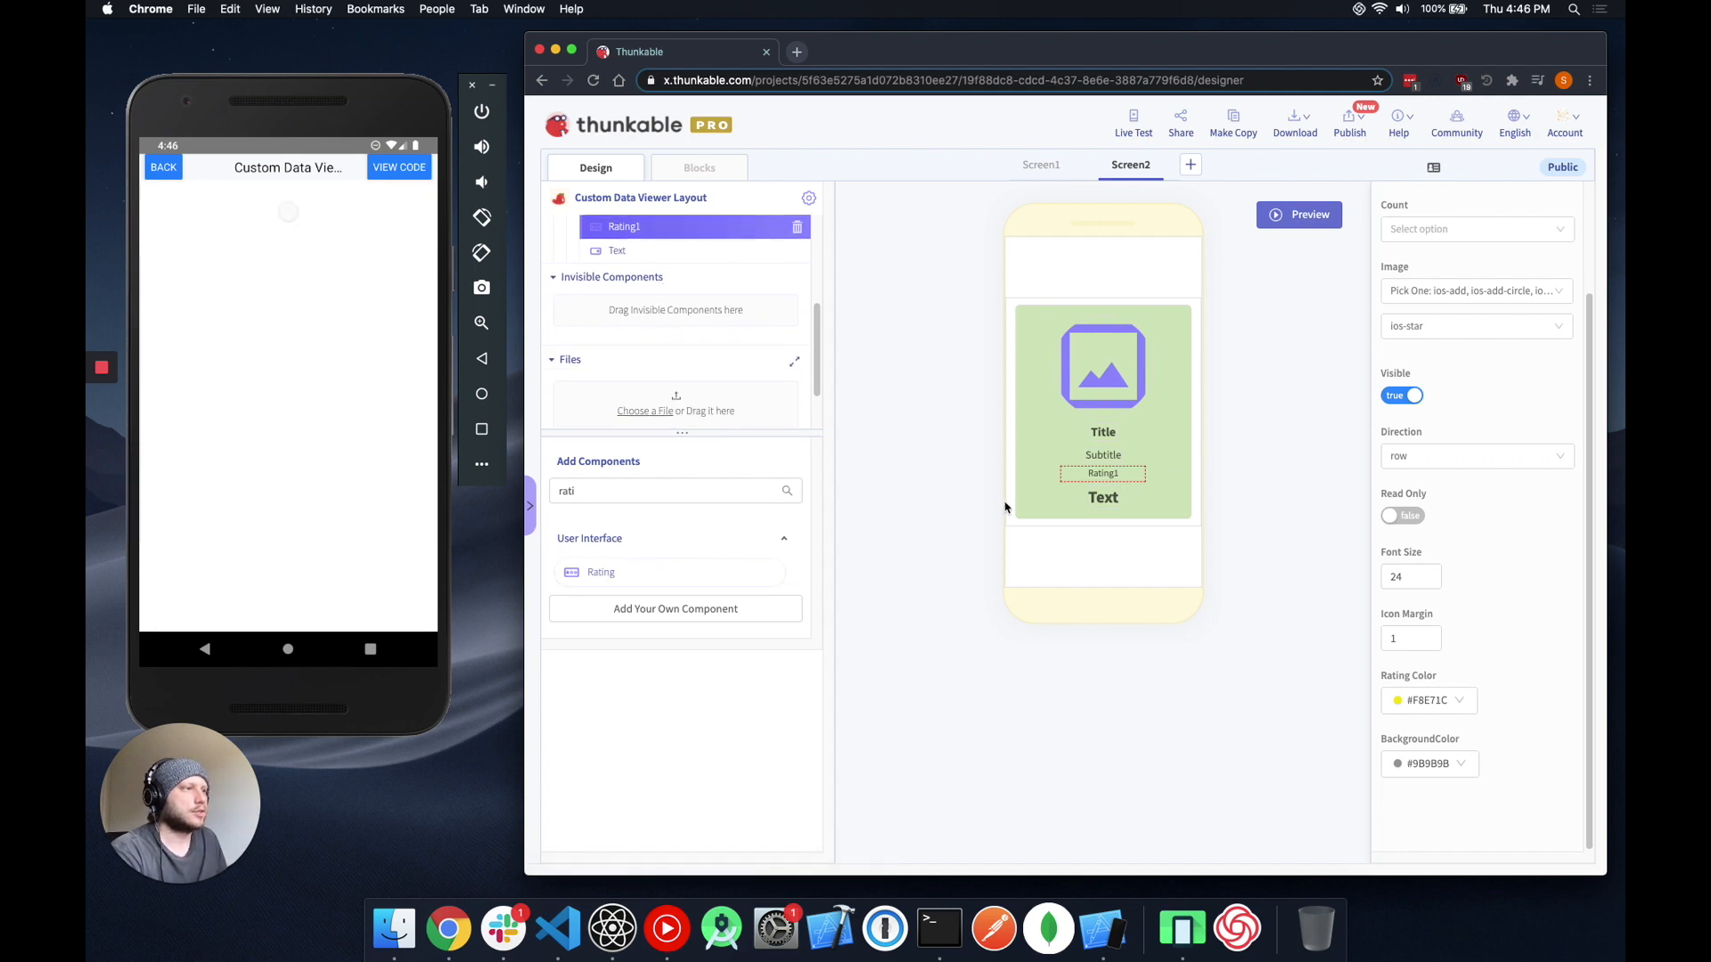
Set the new rating component's count to 5 and its font size to 28.
{"action": "scroll", "coordinate": [1486, 428], "scroll_direction": "up", "scroll_amount": 2}
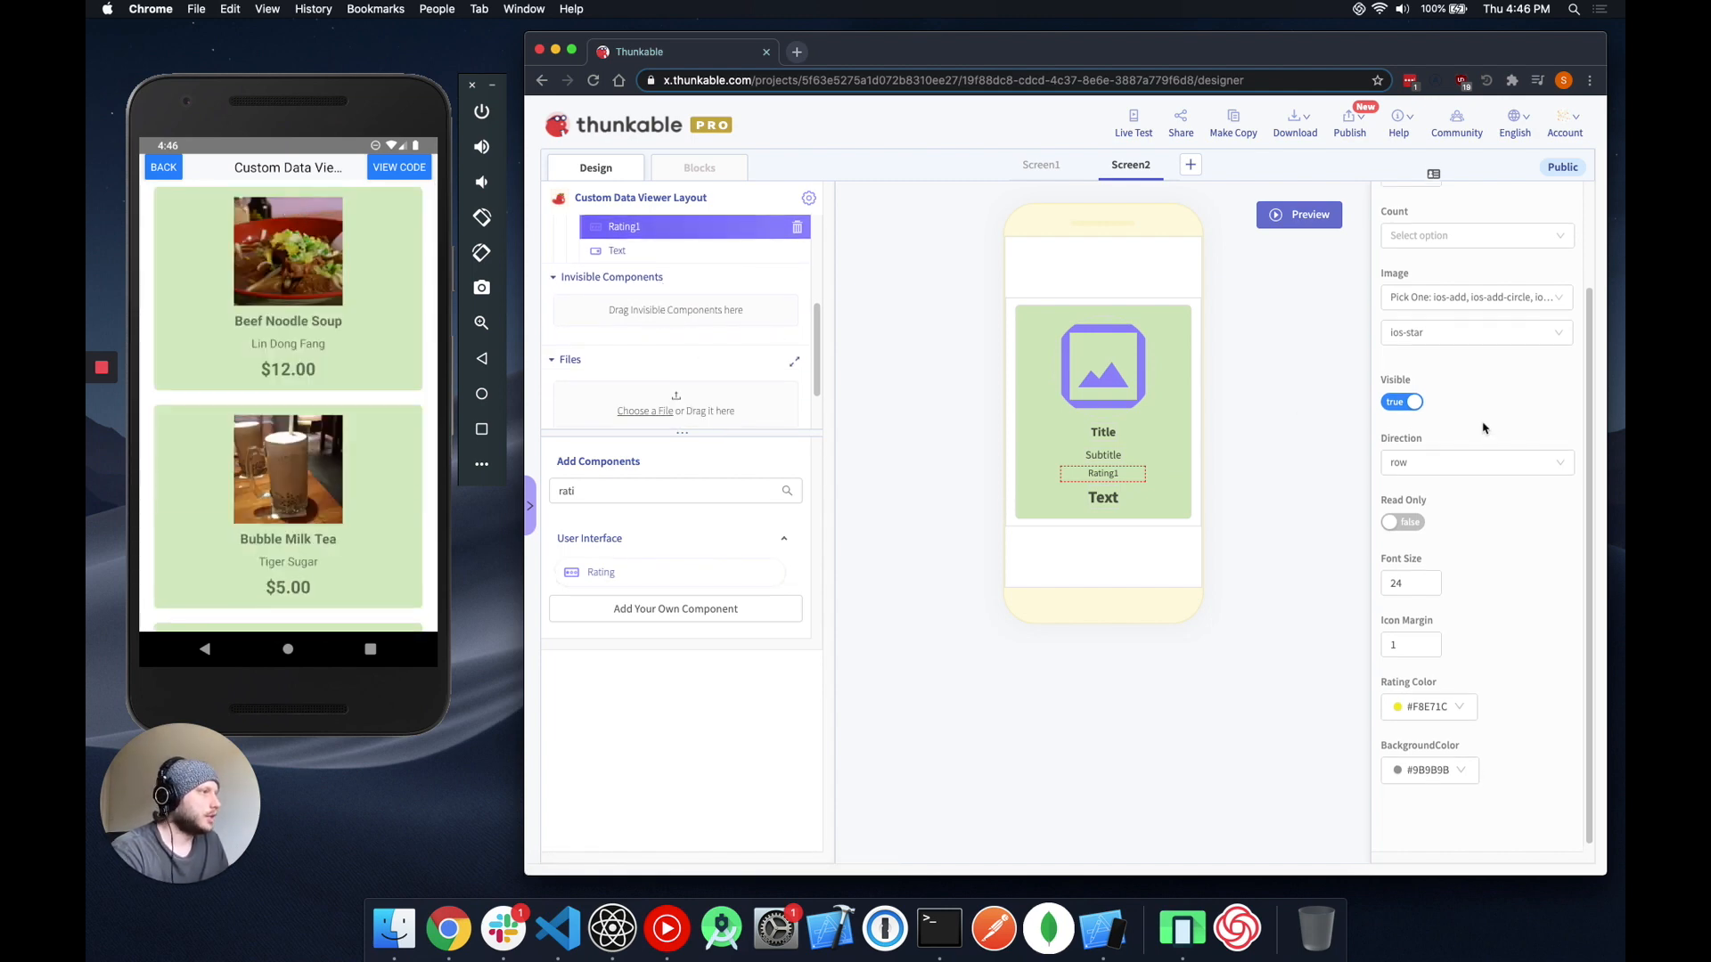
{"action": "scroll", "coordinate": [1486, 428], "scroll_direction": "up", "scroll_amount": 2}
{"action": "left_click", "coordinate": [1432, 328]}
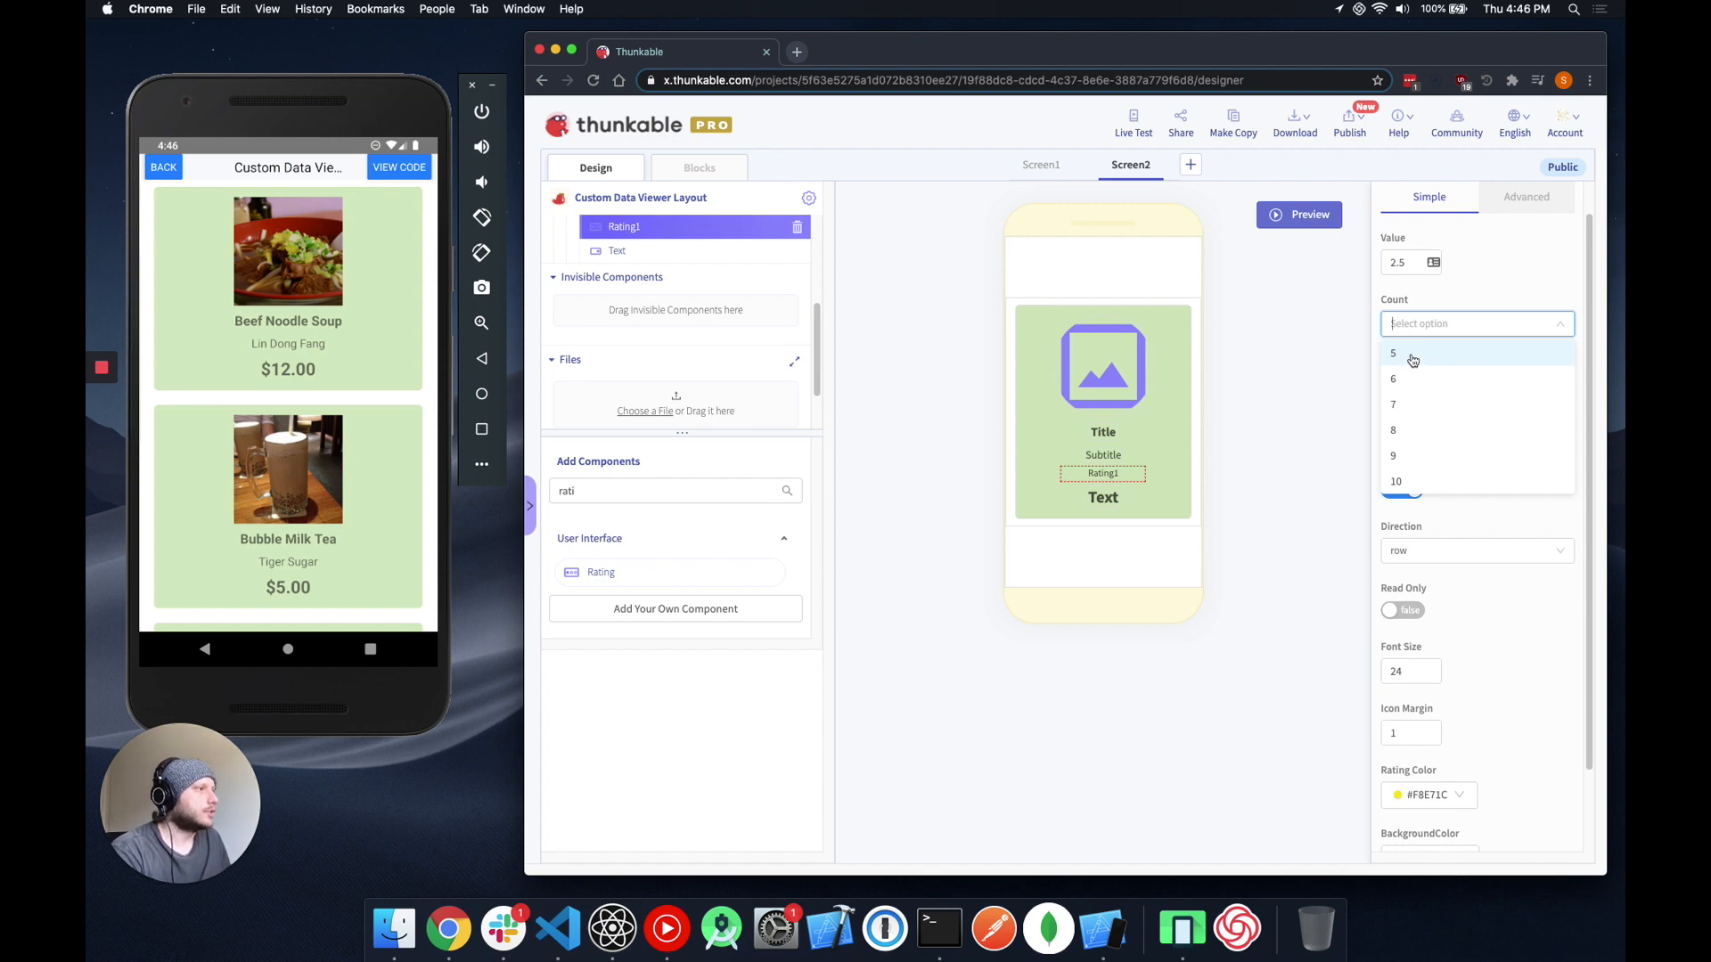
{"action": "left_click", "coordinate": [1412, 356]}
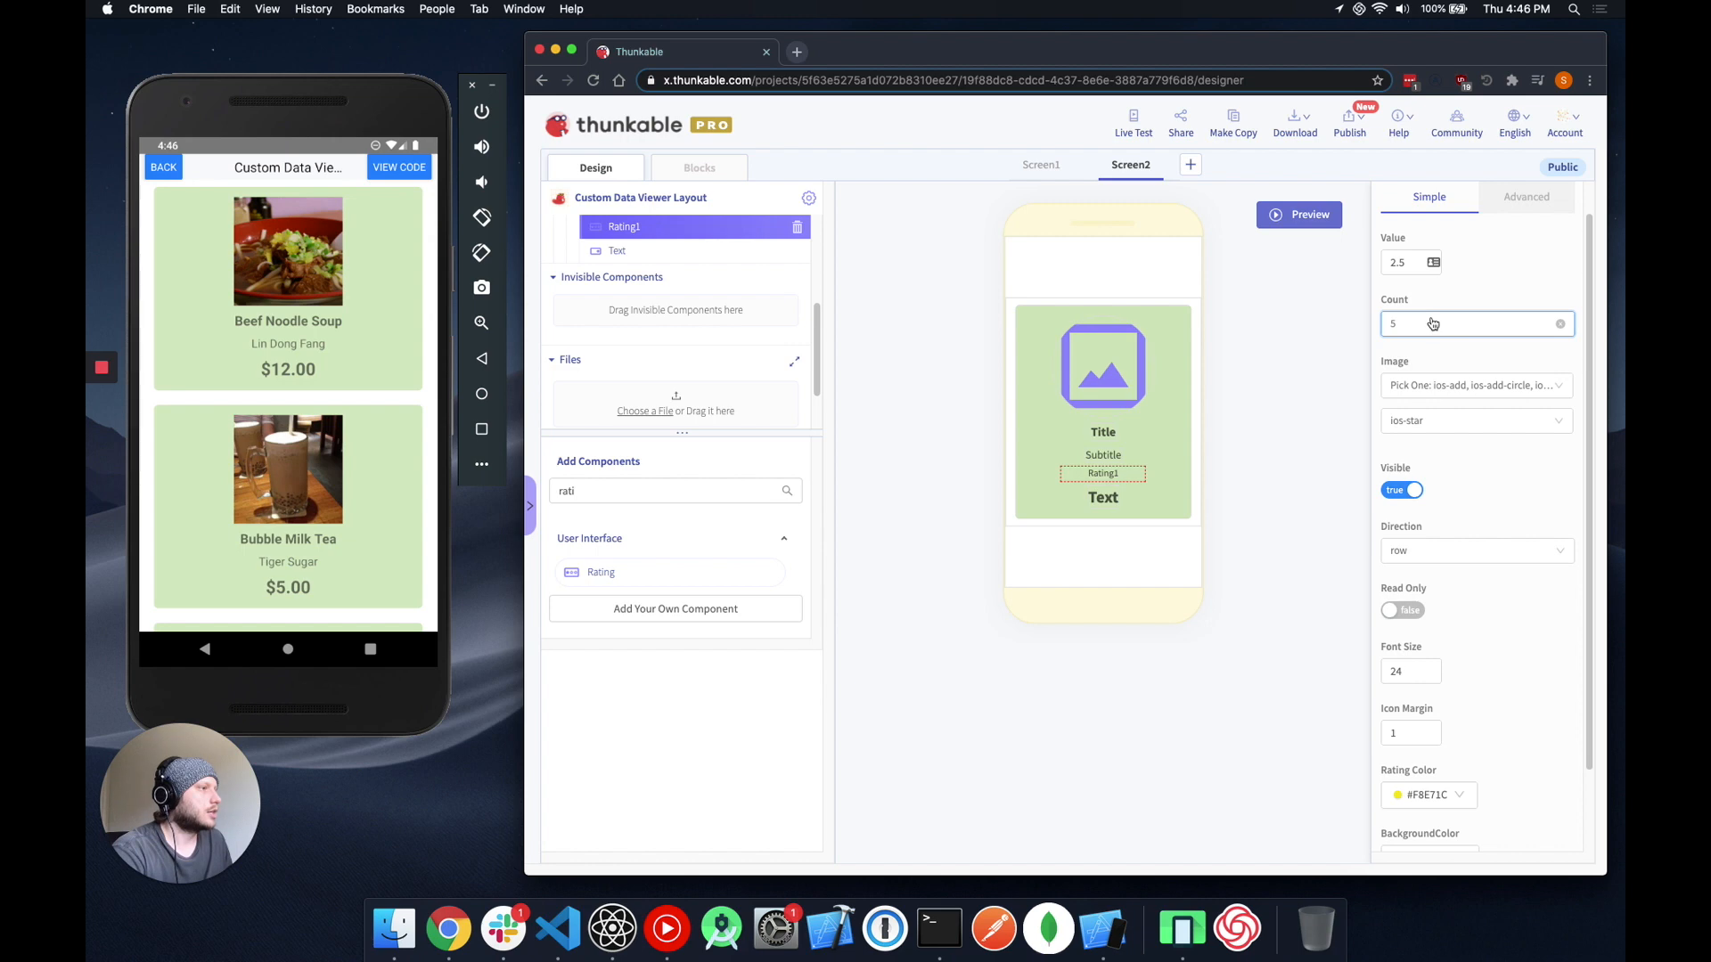
{"action": "scroll", "coordinate": [1426, 463], "scroll_direction": "down", "scroll_amount": 2}
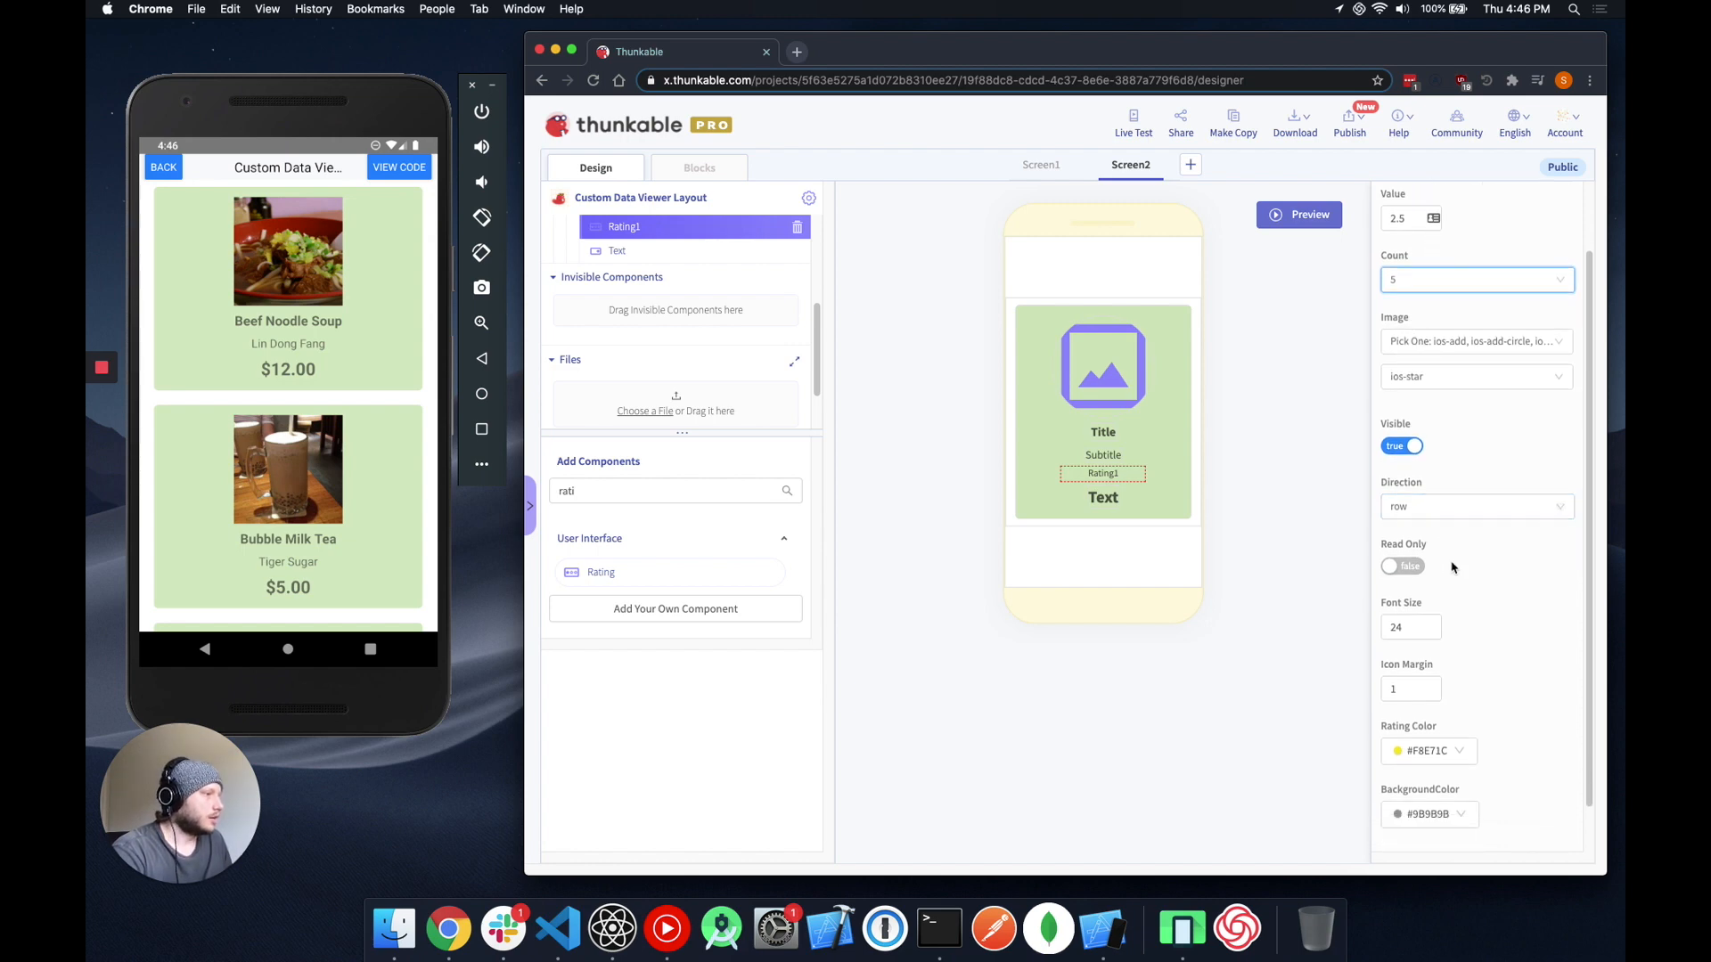
{"action": "left_click", "coordinate": [1413, 613]}
{"action": "key", "text": "BackSpace"}
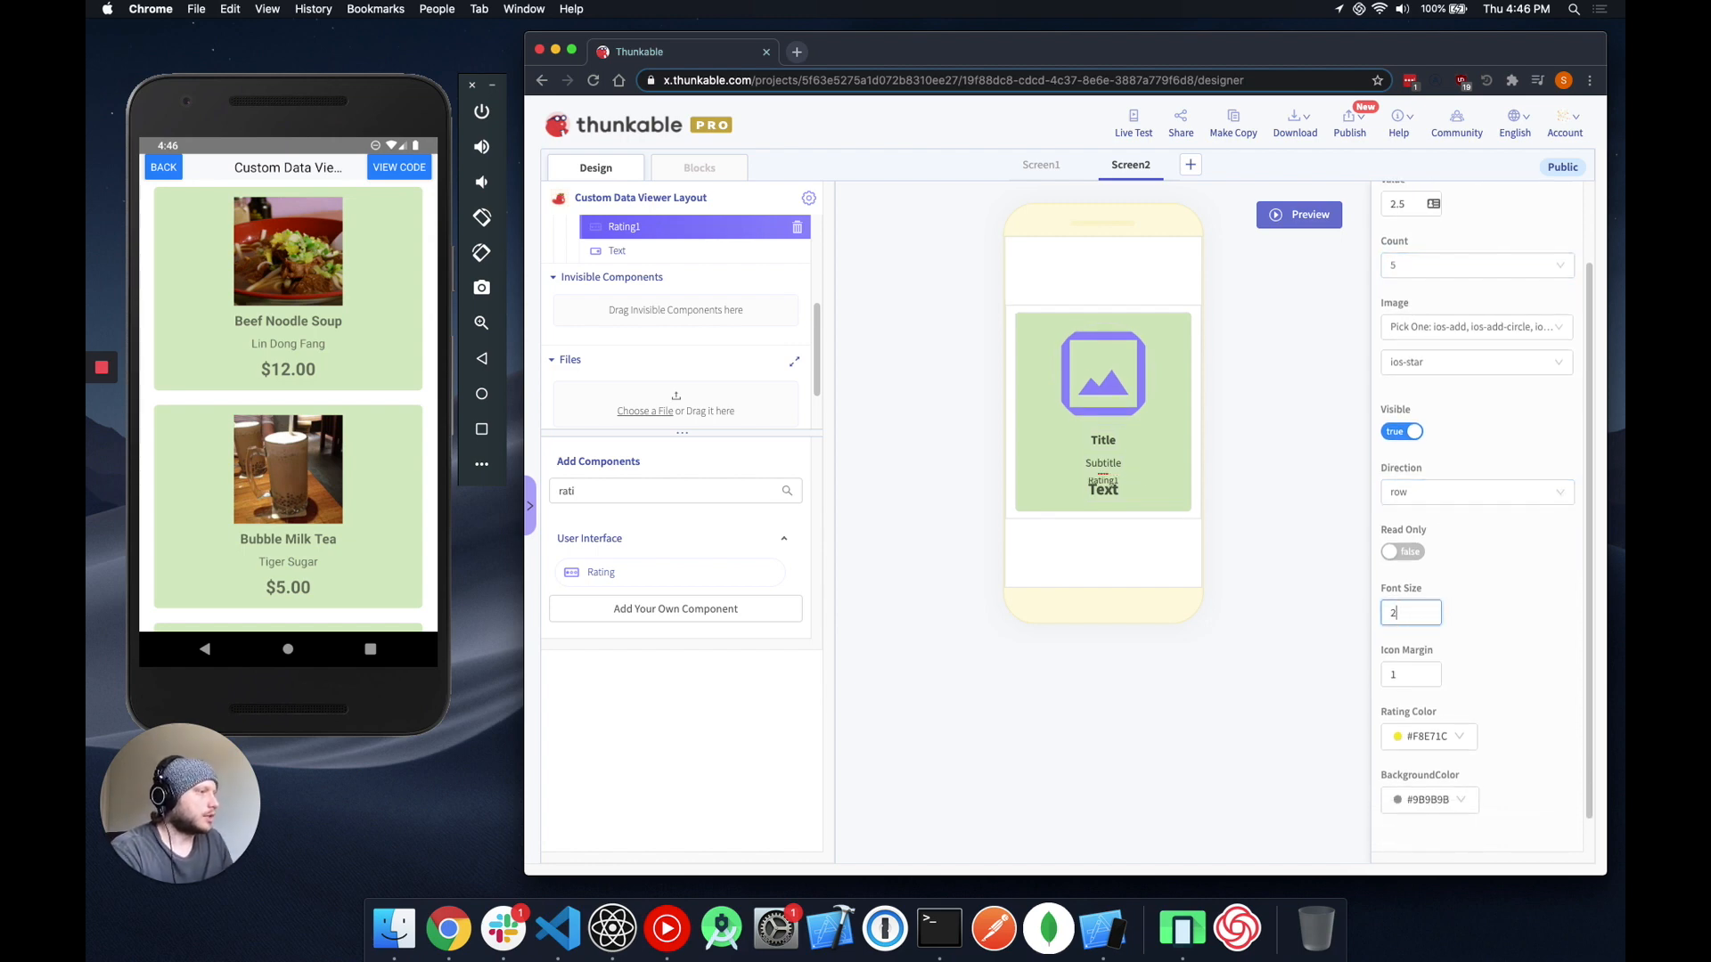
{"action": "type", "text": "8"}
{"action": "key", "text": "Tab"}
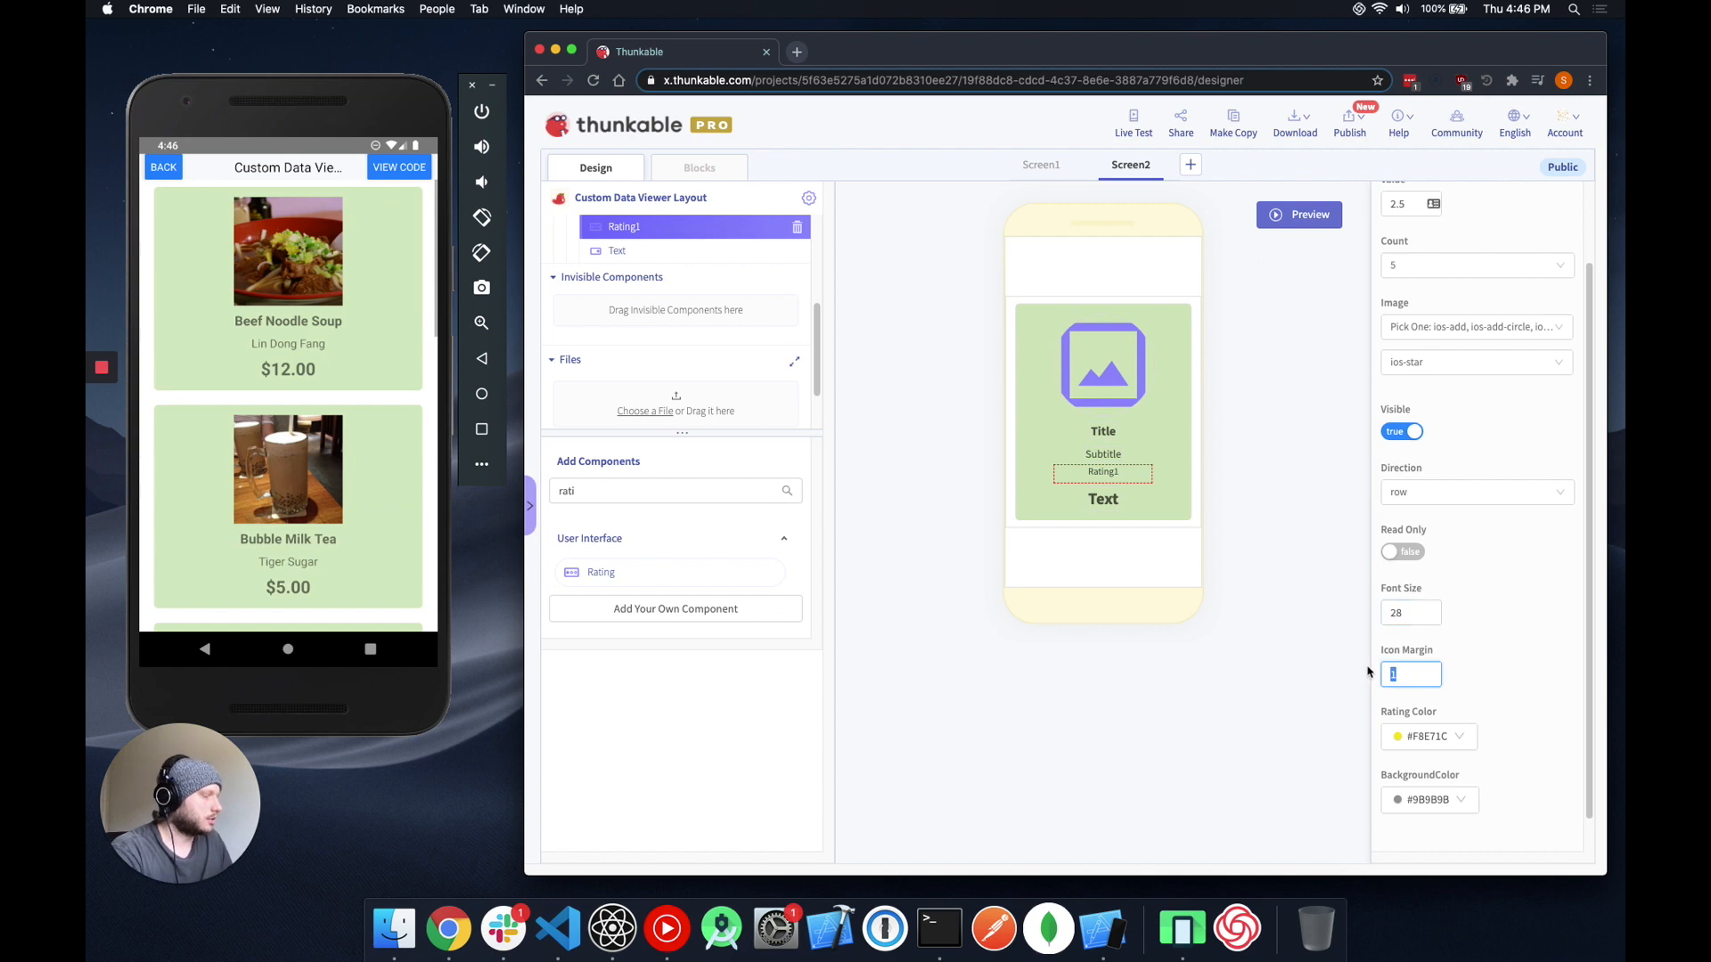
Set the icon margin of Rating1 to 2.
{"action": "type", "text": "2"}
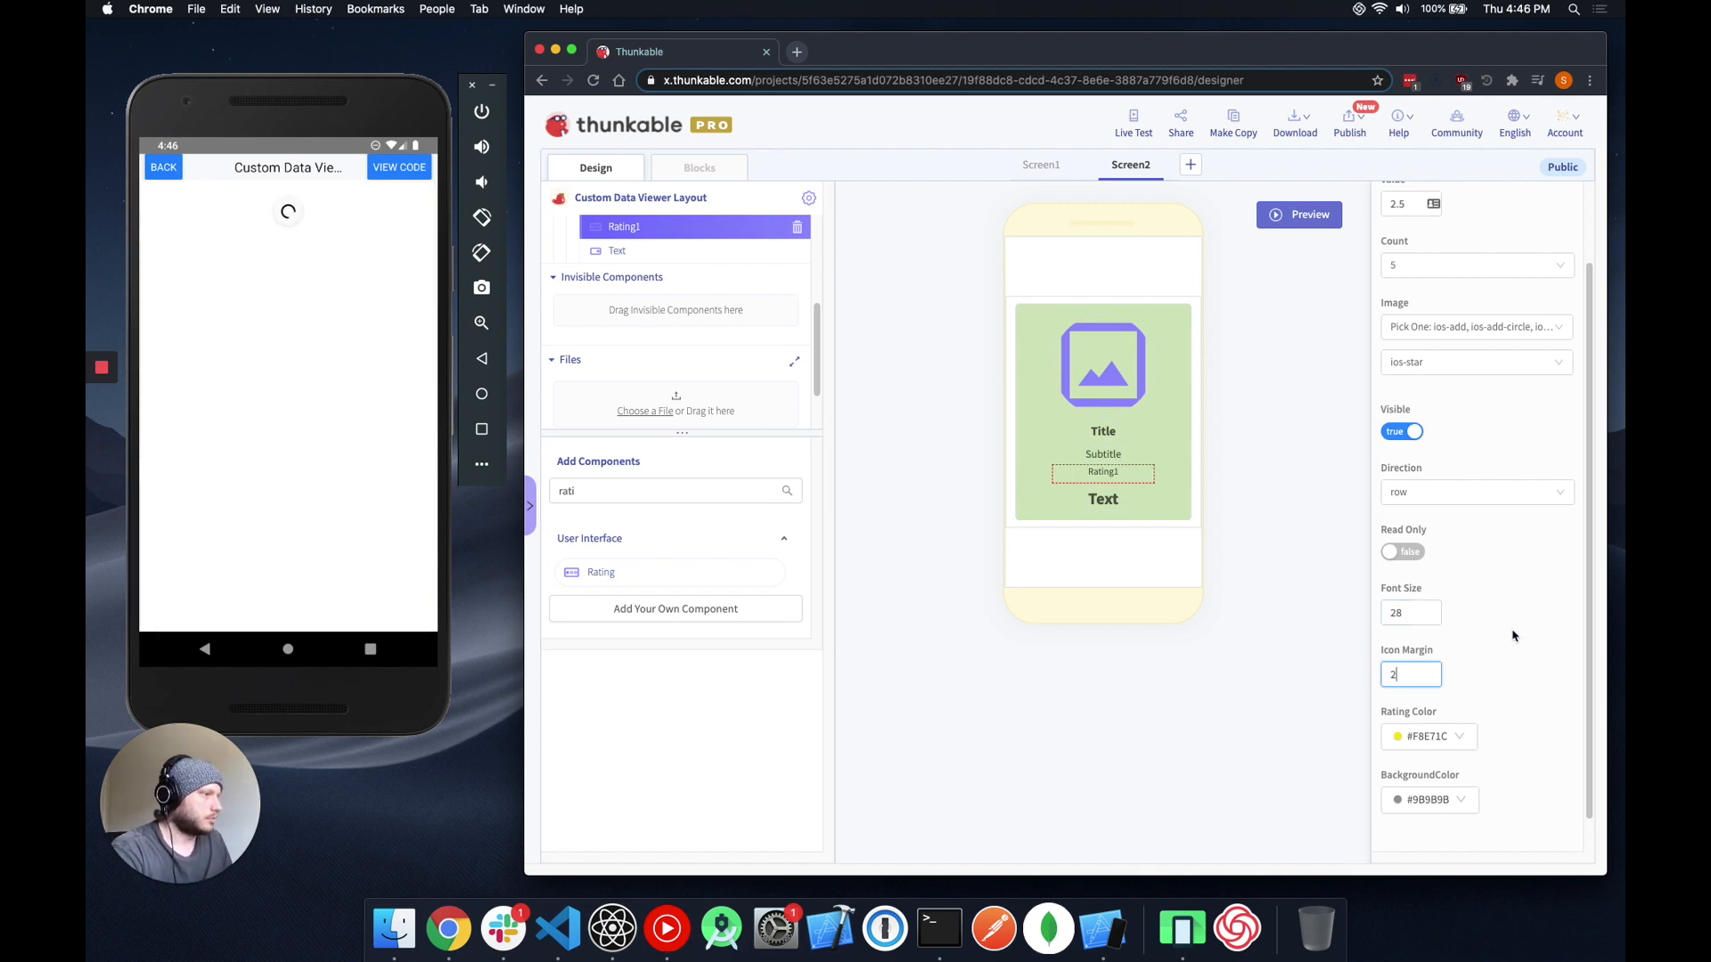
{"action": "key", "text": "Tab"}
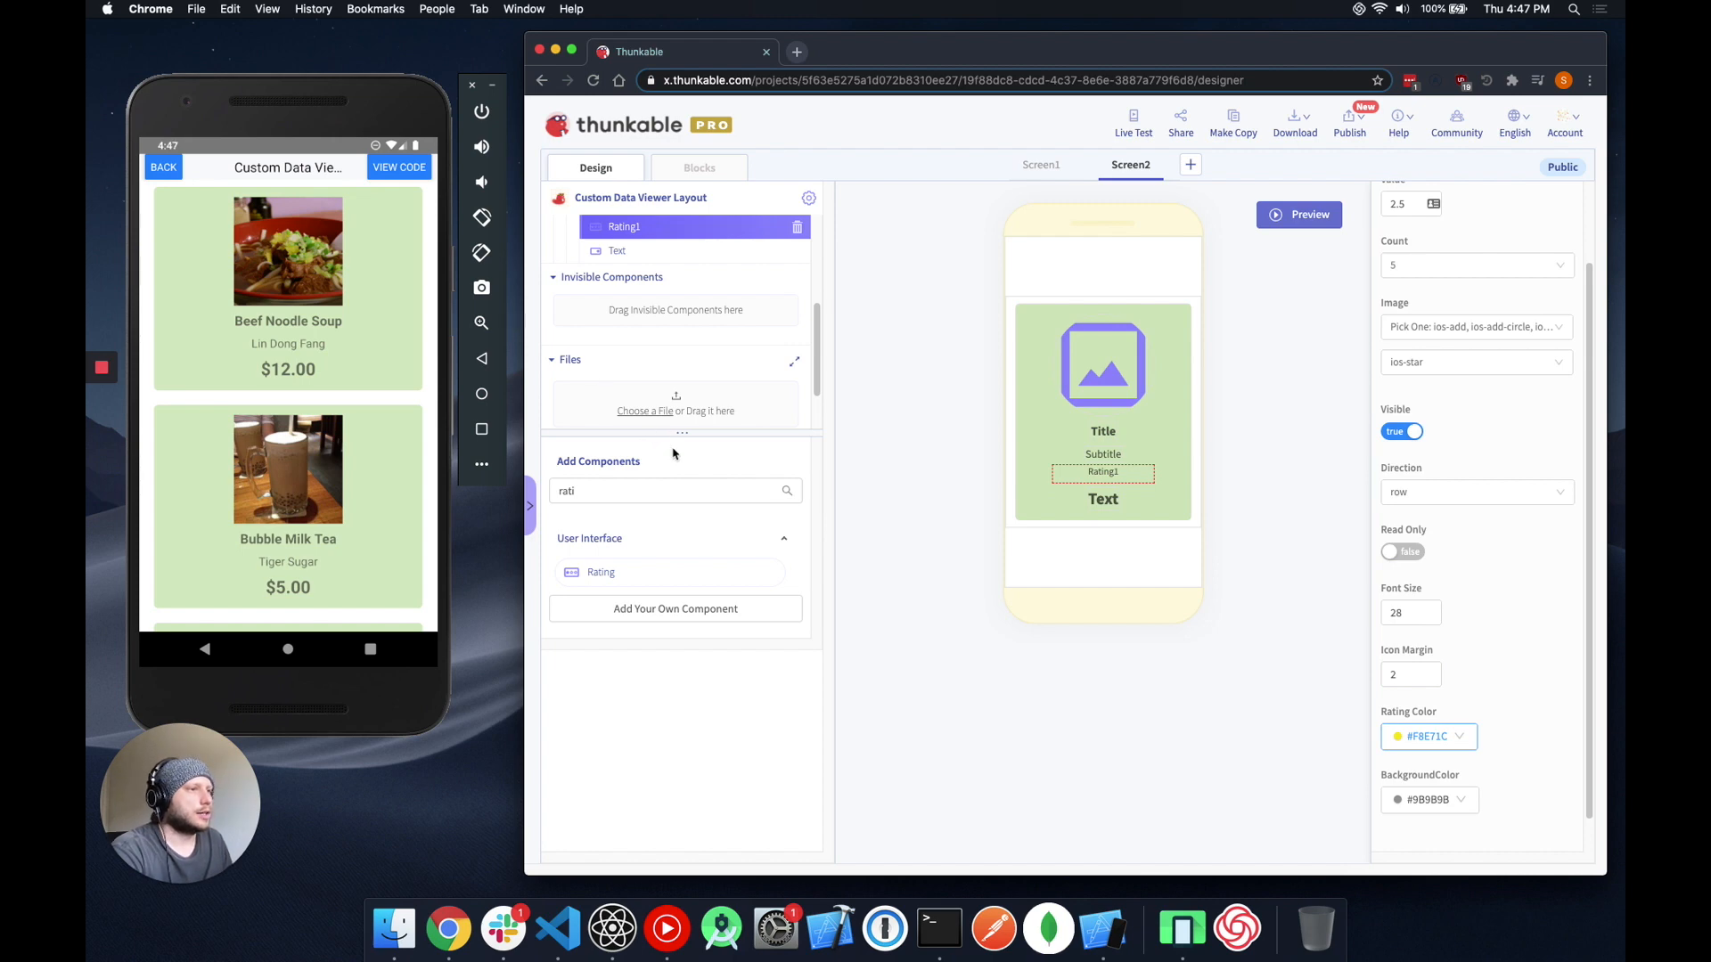
View the Taiwan Street Food table behind Data_Viewer_List1 and examine its tag and tag color columns.
{"action": "scroll", "coordinate": [683, 415], "scroll_direction": "up", "scroll_amount": 1}
{"action": "scroll", "coordinate": [668, 399], "scroll_direction": "up", "scroll_amount": 5}
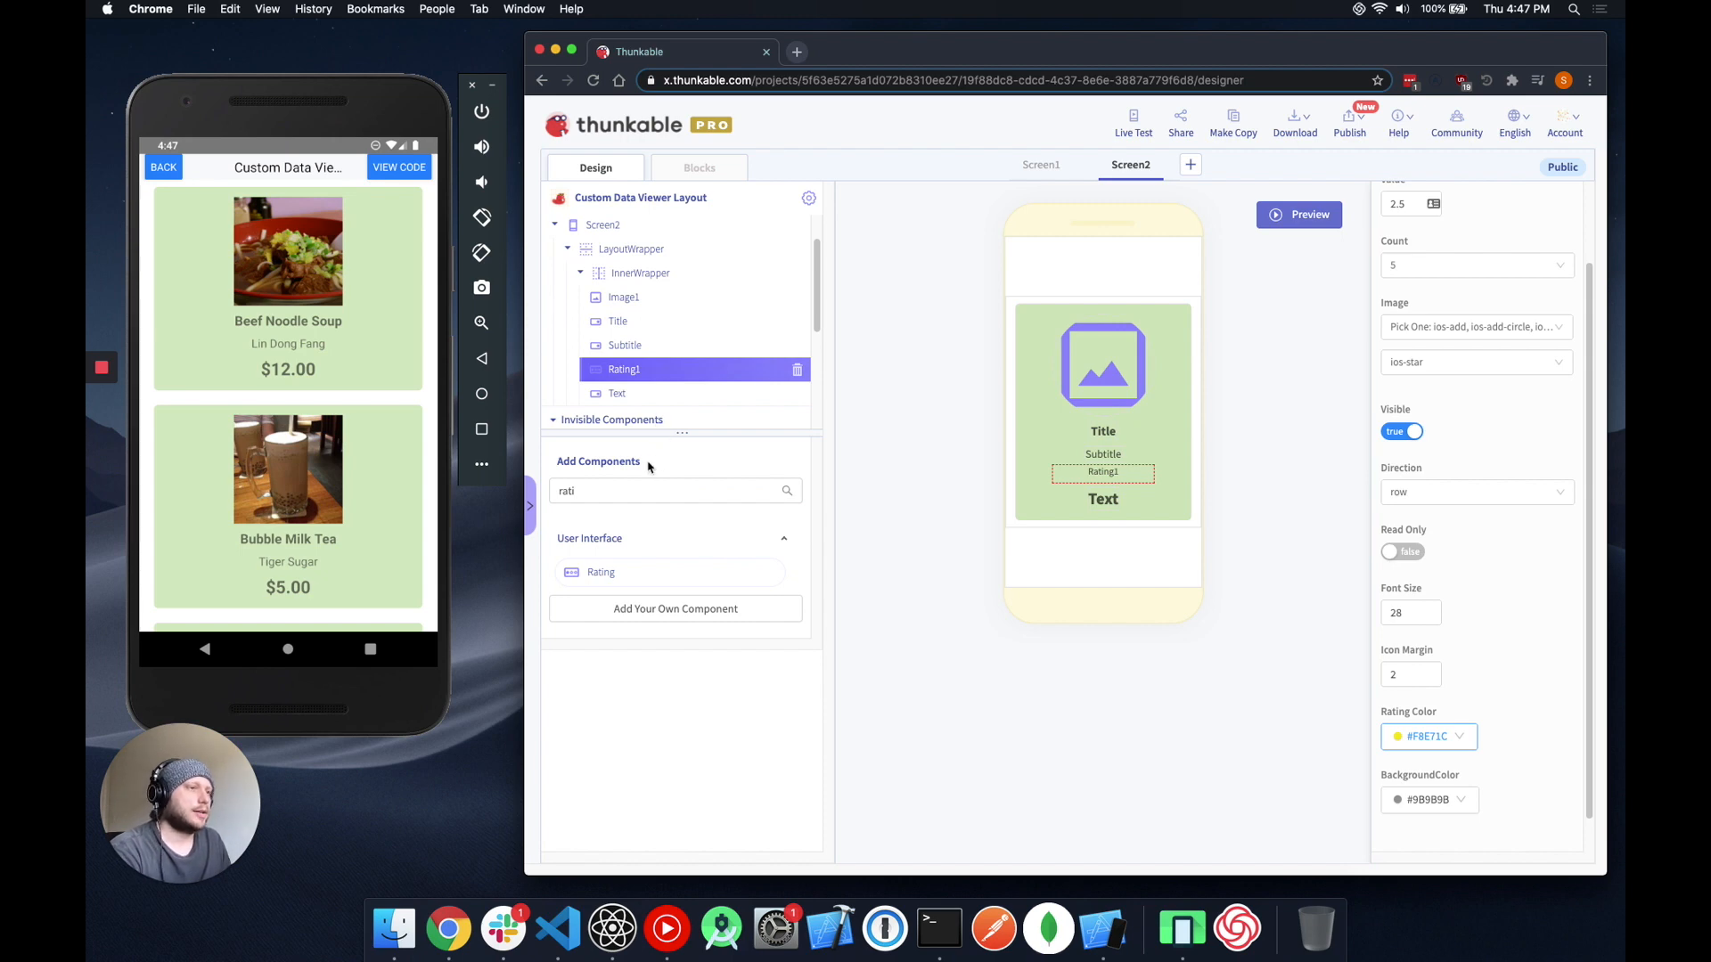
{"action": "scroll", "coordinate": [652, 306], "scroll_direction": "up", "scroll_amount": 2}
{"action": "left_click", "coordinate": [637, 250]}
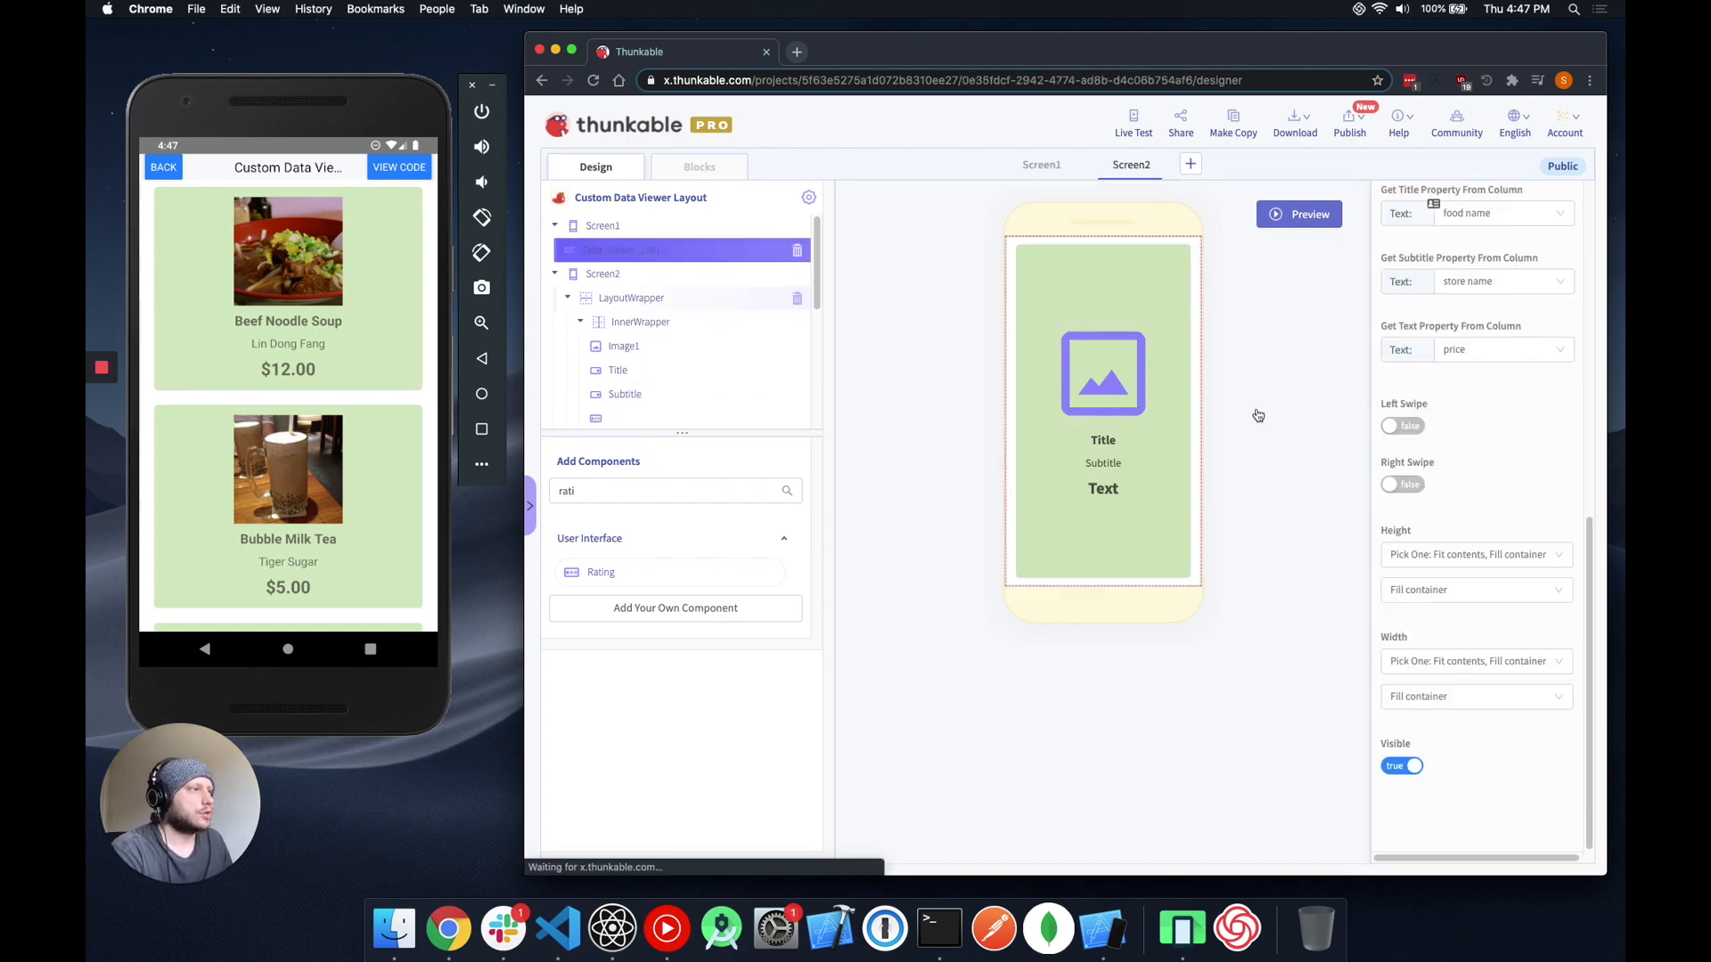
{"action": "scroll", "coordinate": [1457, 355], "scroll_direction": "up", "scroll_amount": 5}
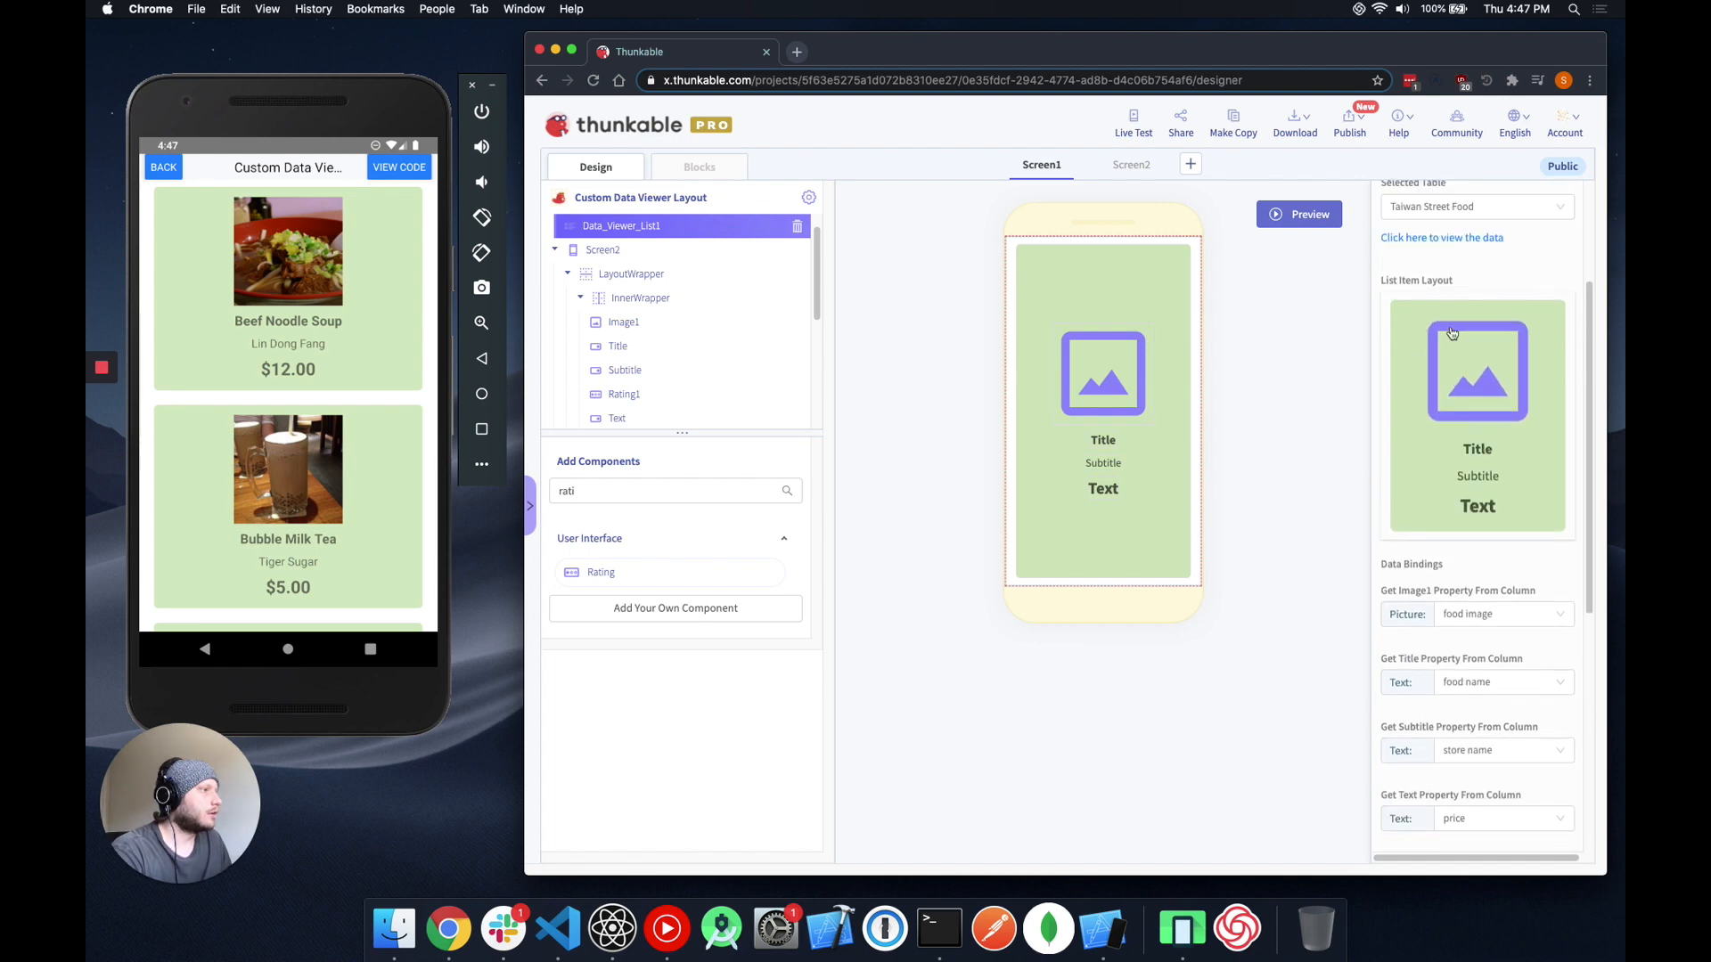
{"action": "left_click", "coordinate": [1441, 237]}
{"action": "left_click_drag", "start_coordinate": [989, 600], "coordinate": [1256, 596]}
{"action": "scroll", "coordinate": [1140, 527], "scroll_direction": "right", "scroll_amount": 2}
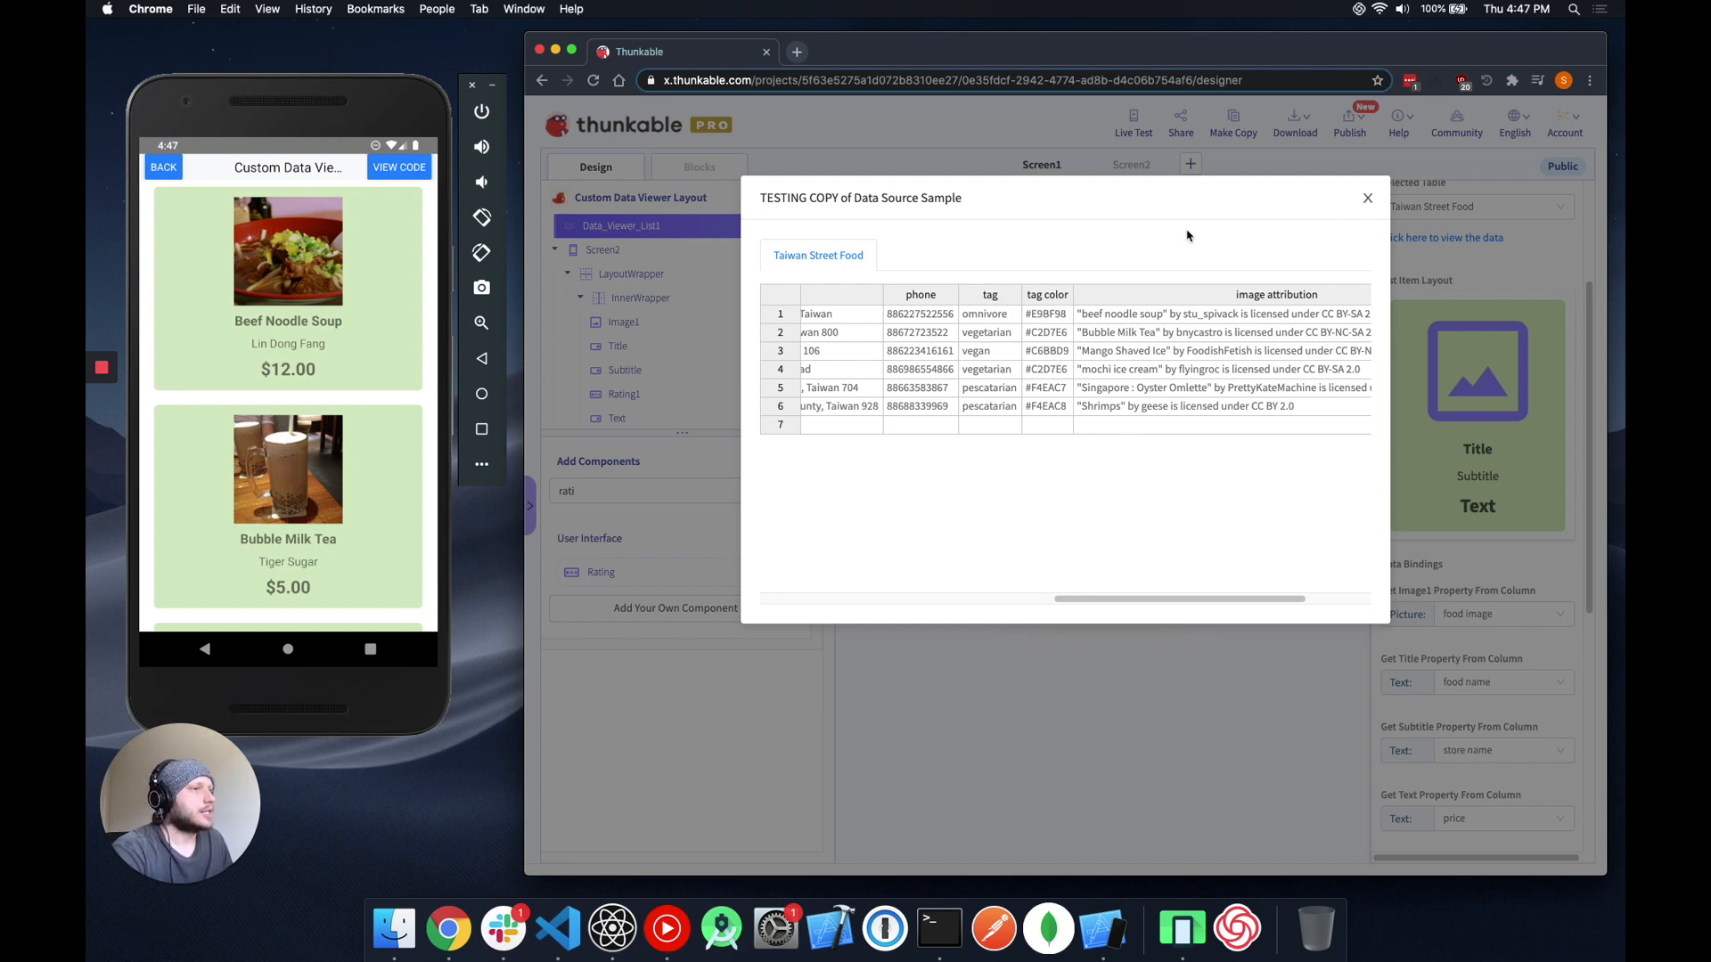
{"action": "left_click", "coordinate": [1368, 199]}
Find the Row component, add one in InnerWrapper above Image1, and nest a second Row inside it.
{"action": "left_click_drag", "start_coordinate": [580, 491], "coordinate": [538, 495]}
{"action": "type", "text": "row"}
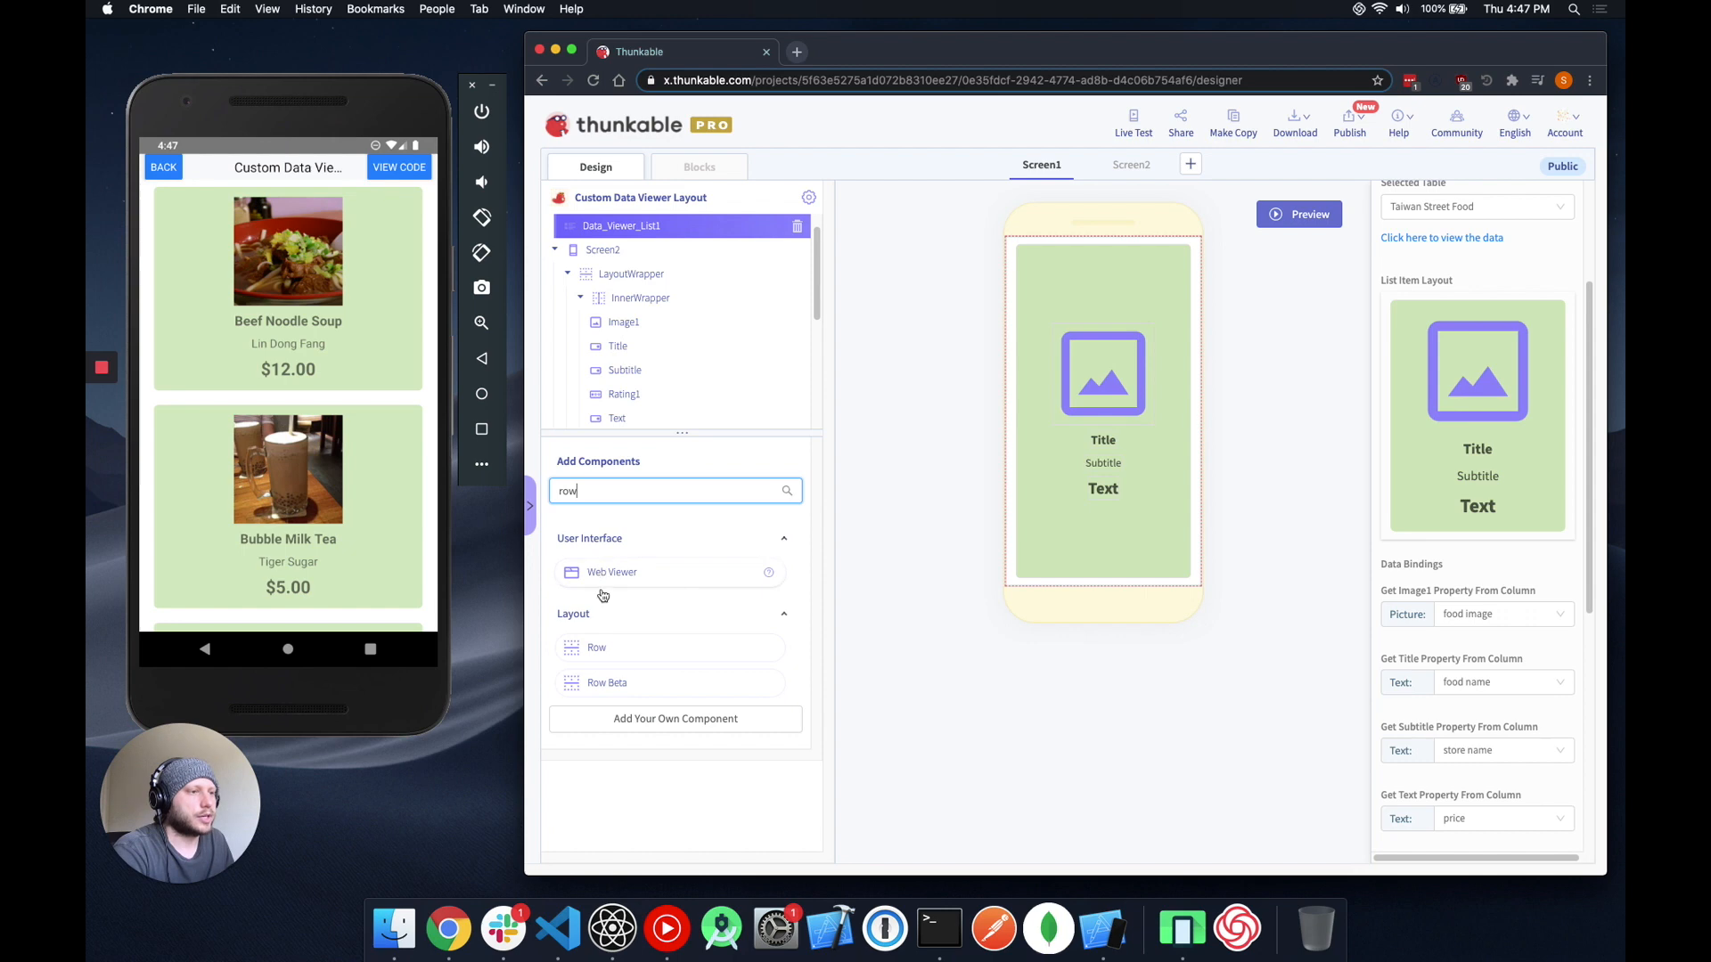
{"action": "left_click_drag", "start_coordinate": [603, 652], "coordinate": [658, 293]}
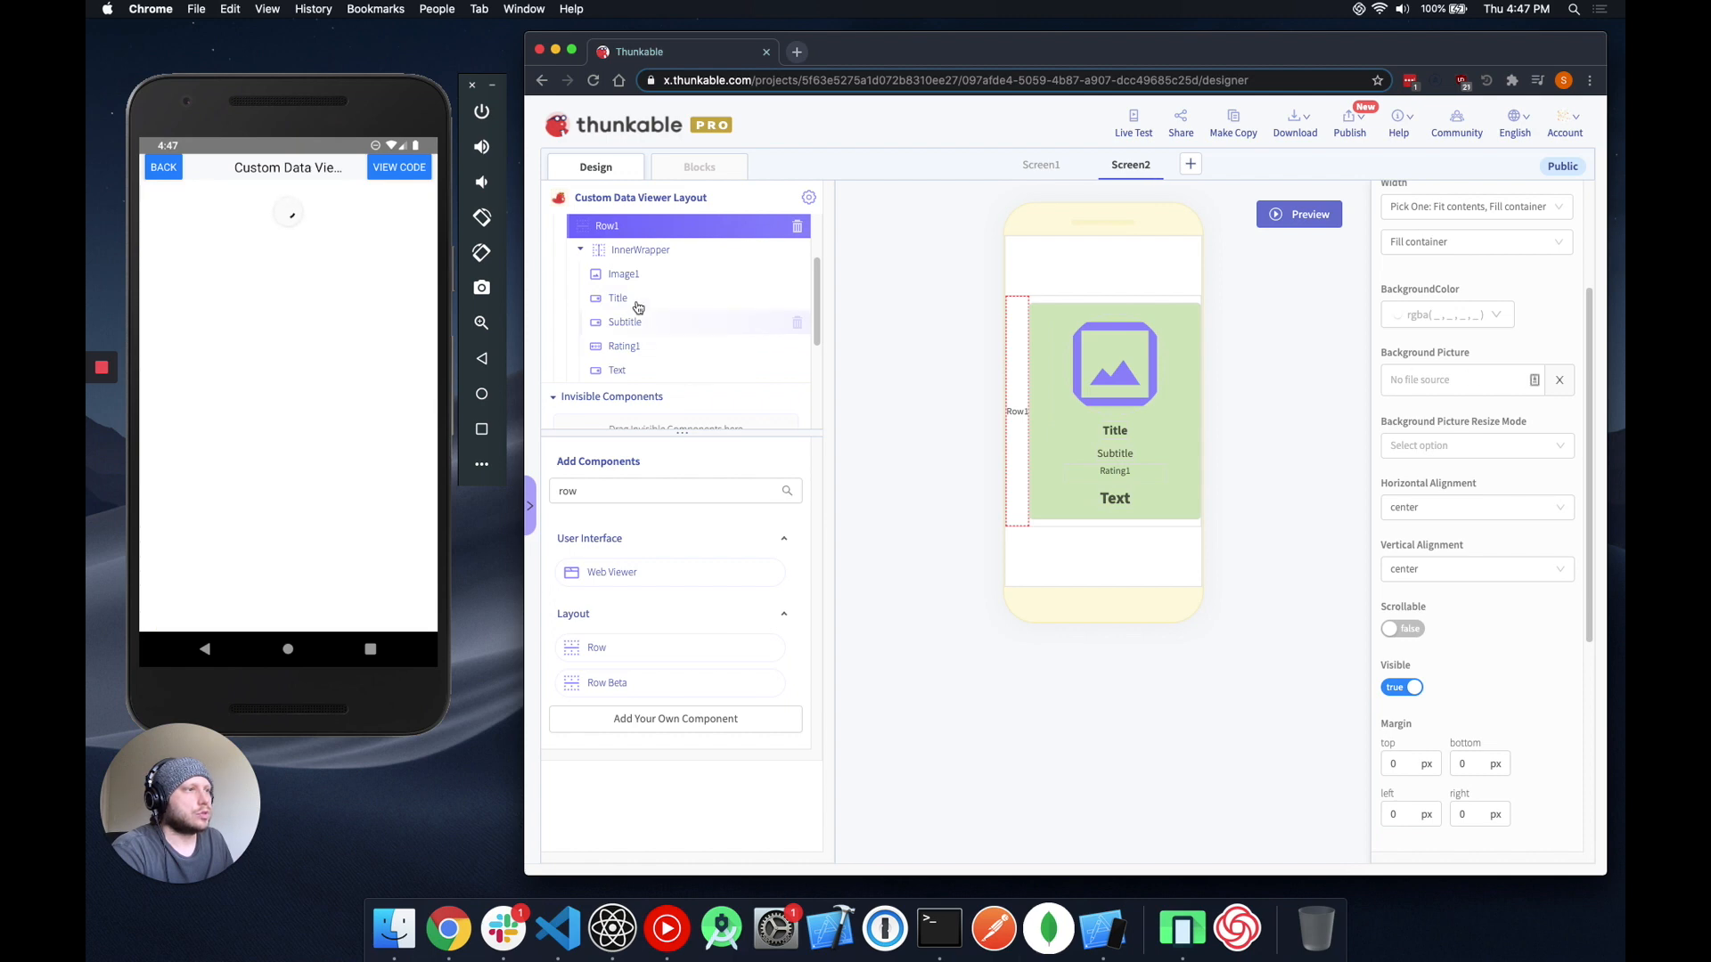
{"action": "left_click_drag", "start_coordinate": [624, 271], "coordinate": [639, 312]}
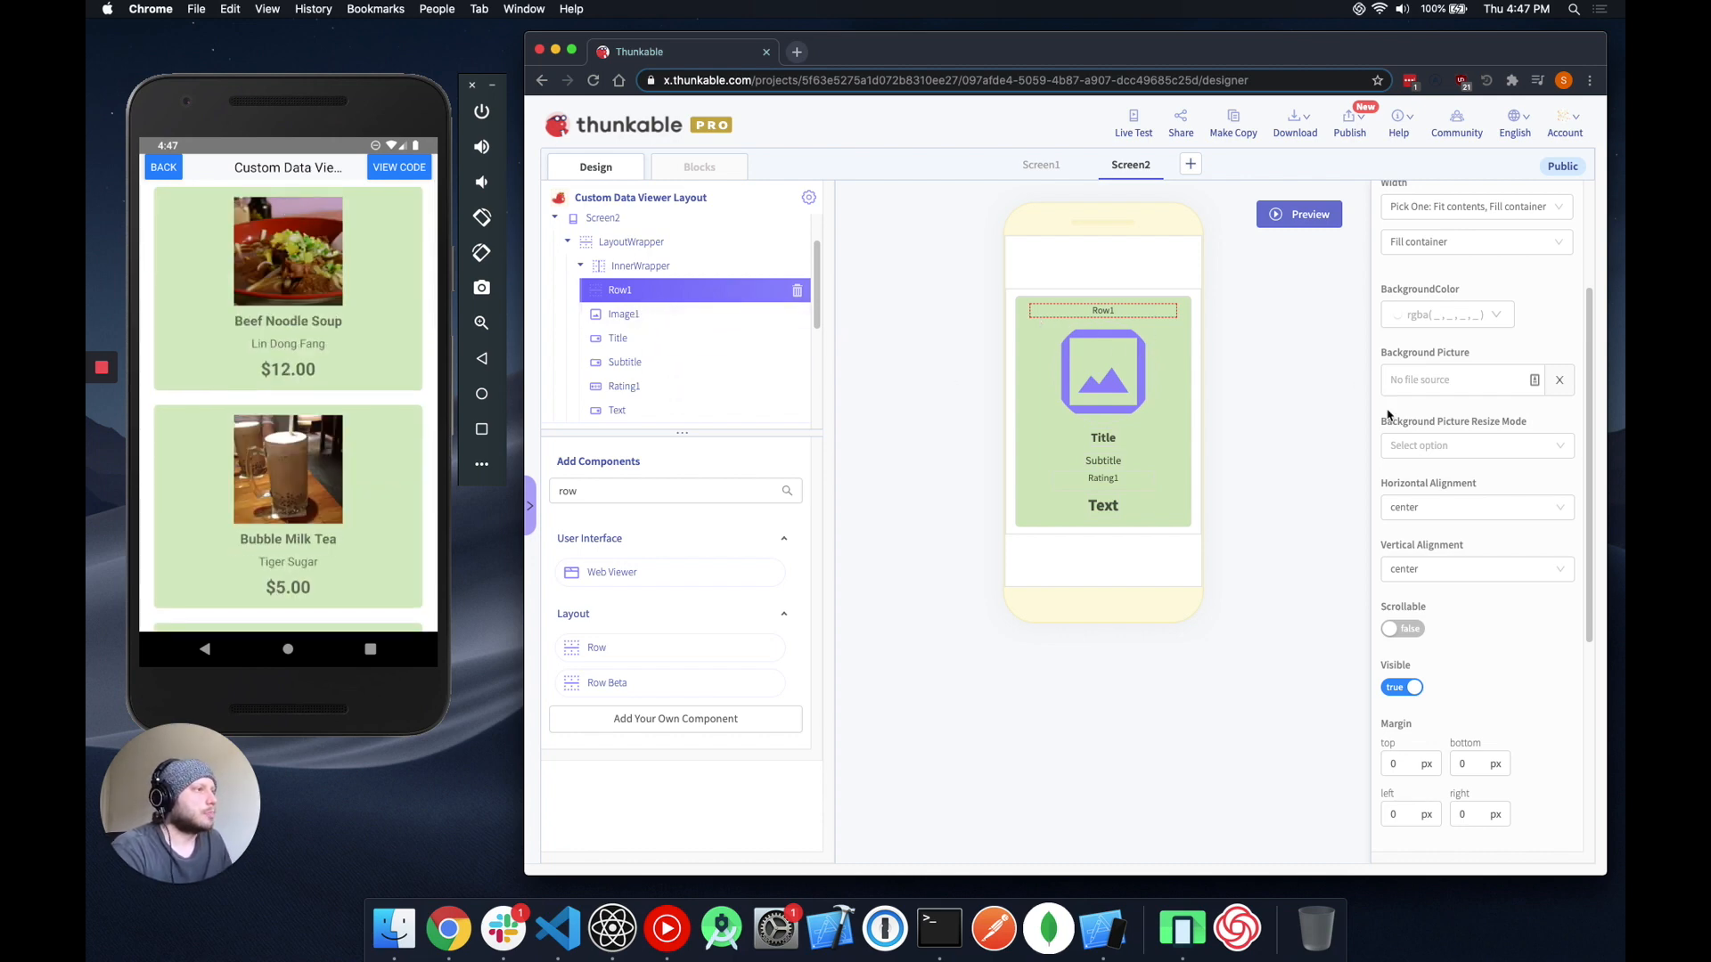
{"action": "left_click_drag", "start_coordinate": [598, 646], "coordinate": [656, 293]}
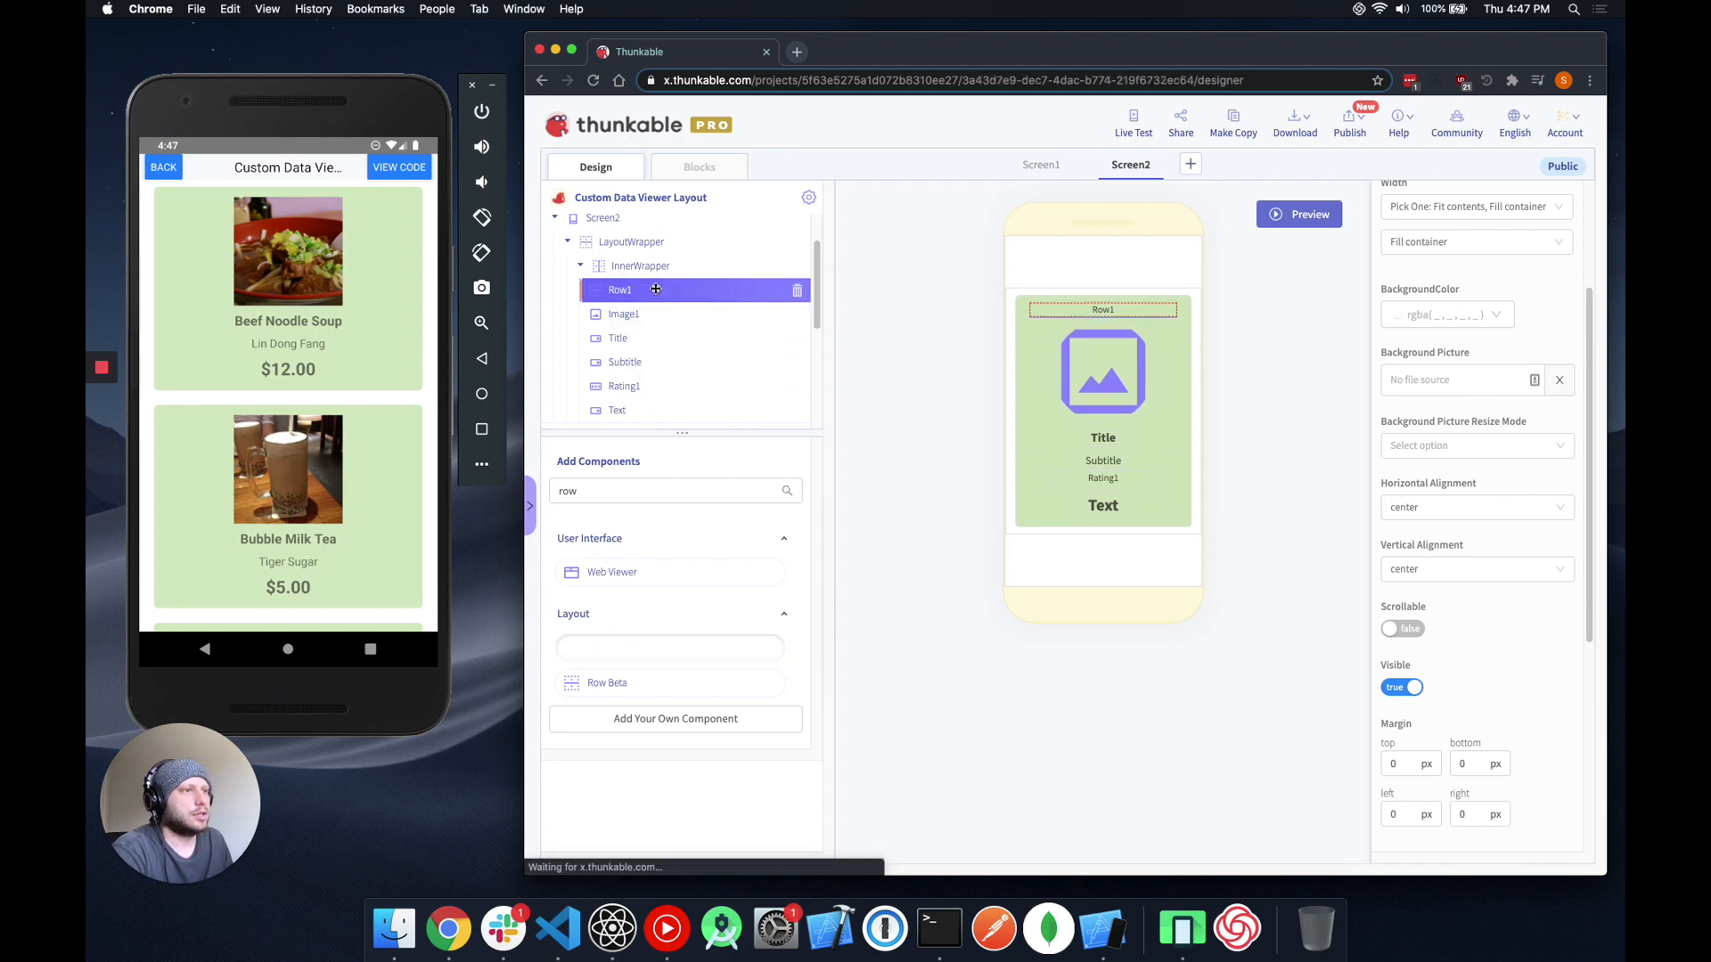
Find the Label component and add it inside the nested Row2.
{"action": "left_click_drag", "start_coordinate": [614, 493], "coordinate": [543, 491]}
{"action": "type", "text": "label"}
{"action": "left_click_drag", "start_coordinate": [612, 566], "coordinate": [668, 276]}
{"action": "scroll", "coordinate": [687, 338], "scroll_direction": "up", "scroll_amount": 2}
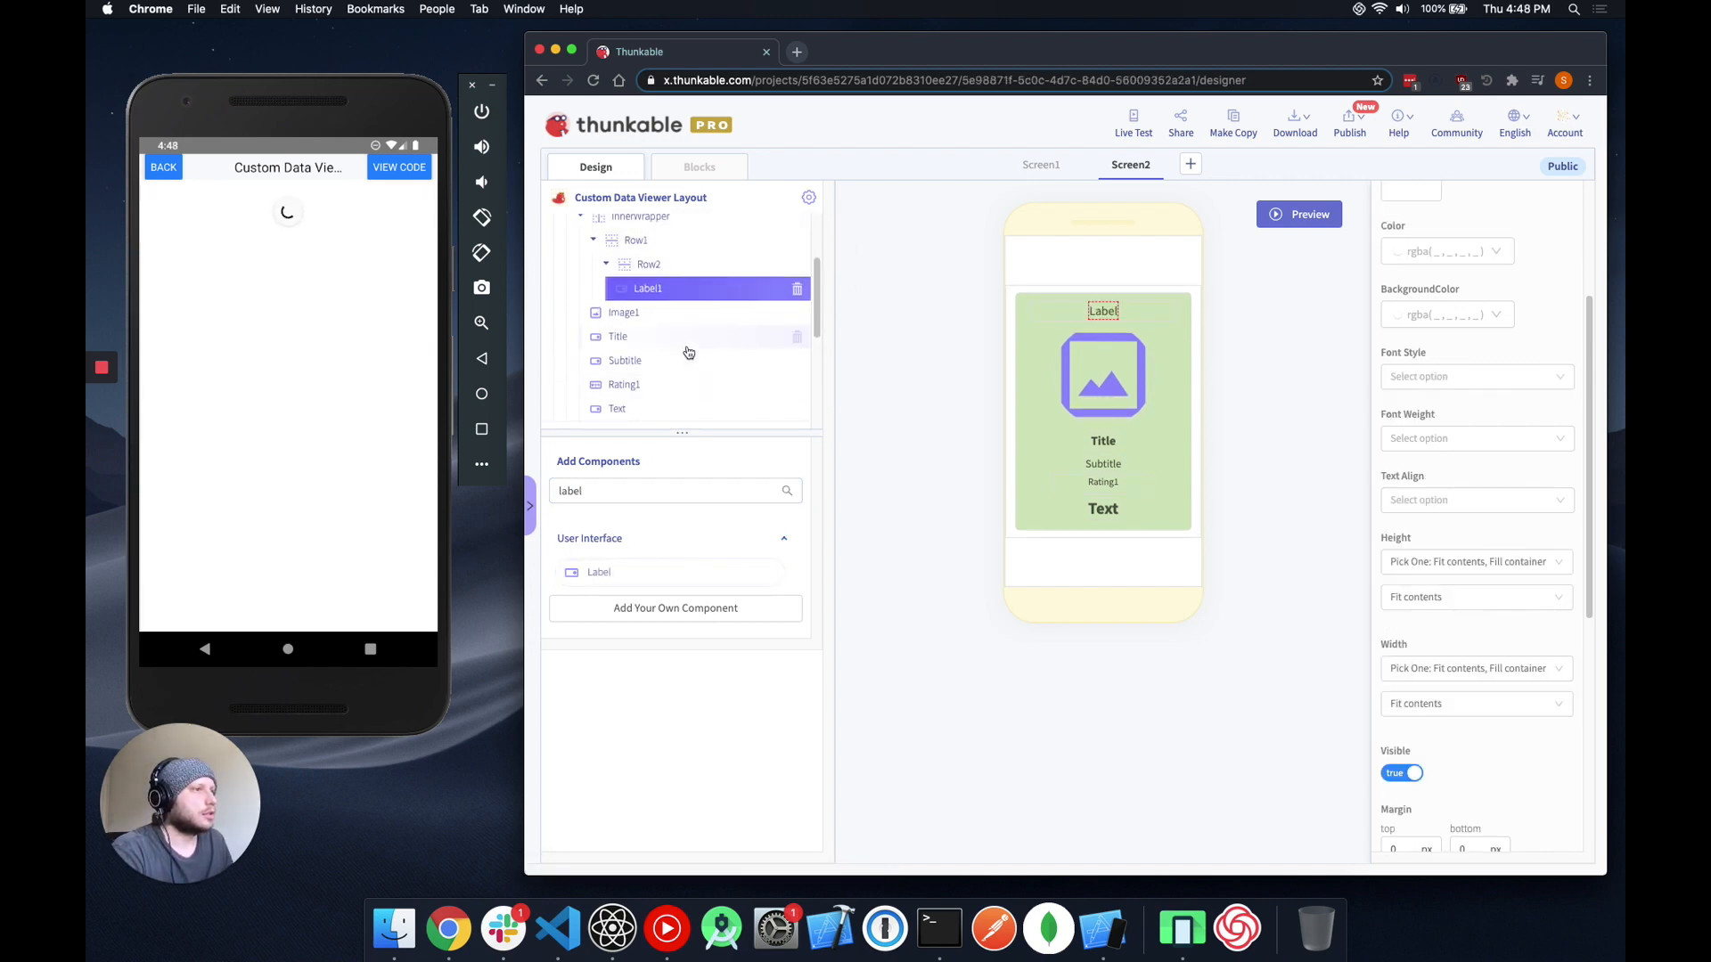
Set the horizontal alignment of Row1 to right.
{"action": "left_click", "coordinate": [656, 251]}
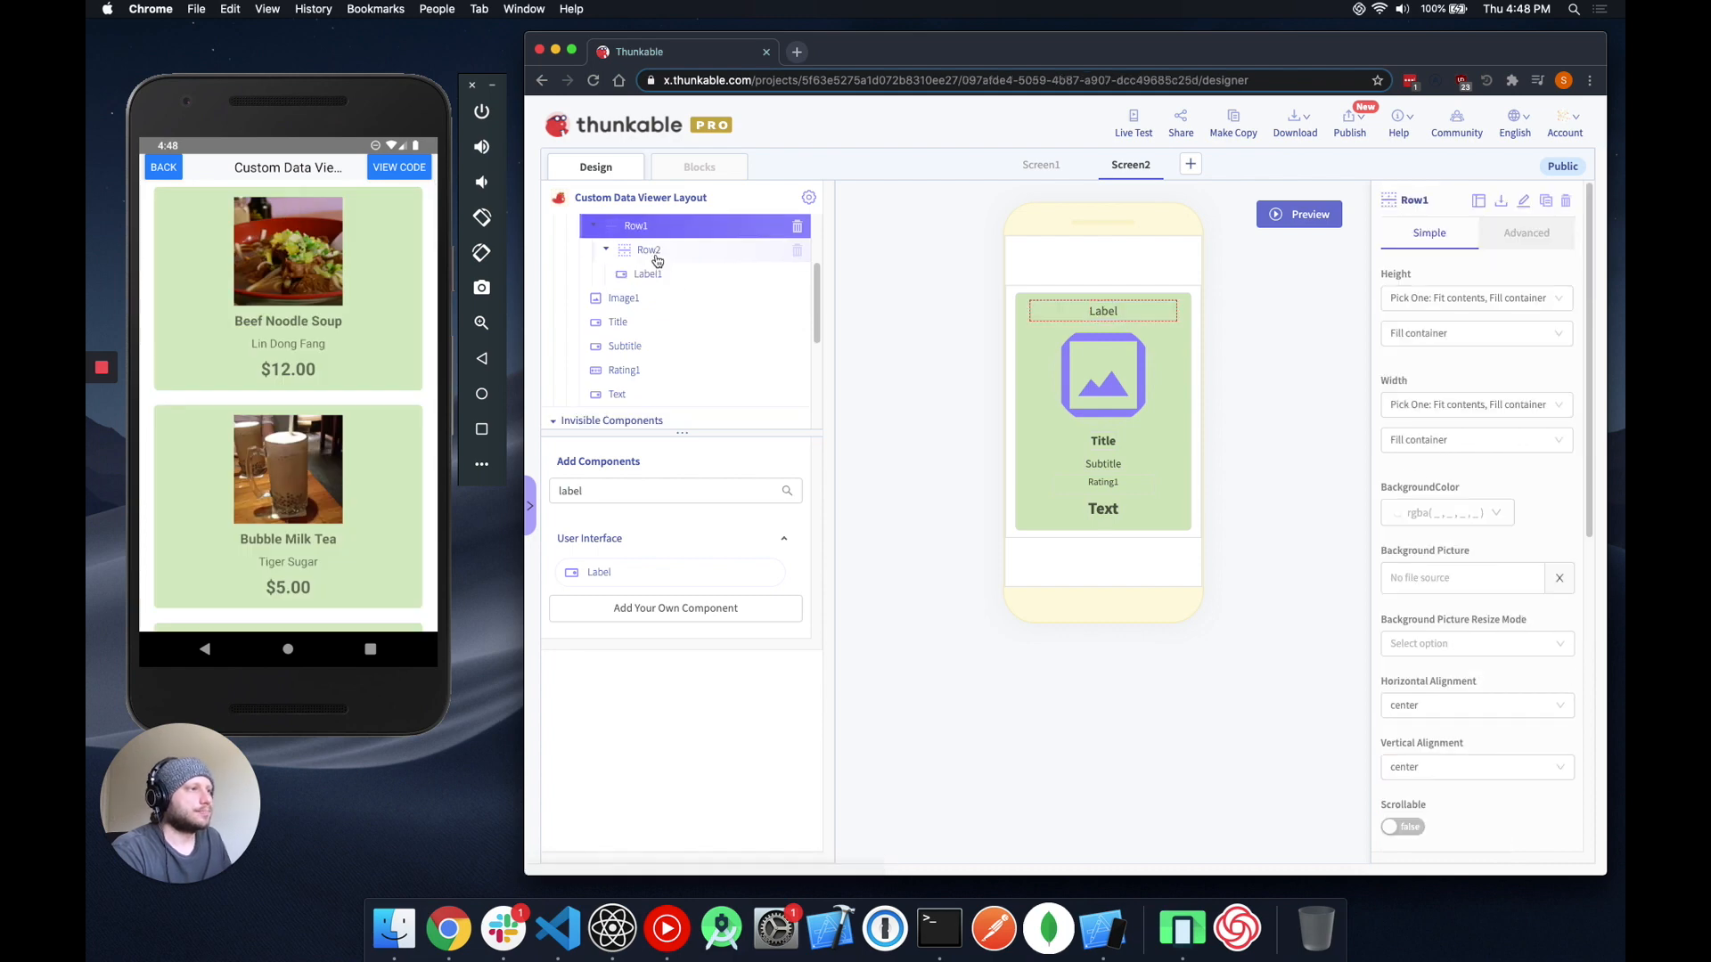
{"action": "left_click", "coordinate": [1435, 768]}
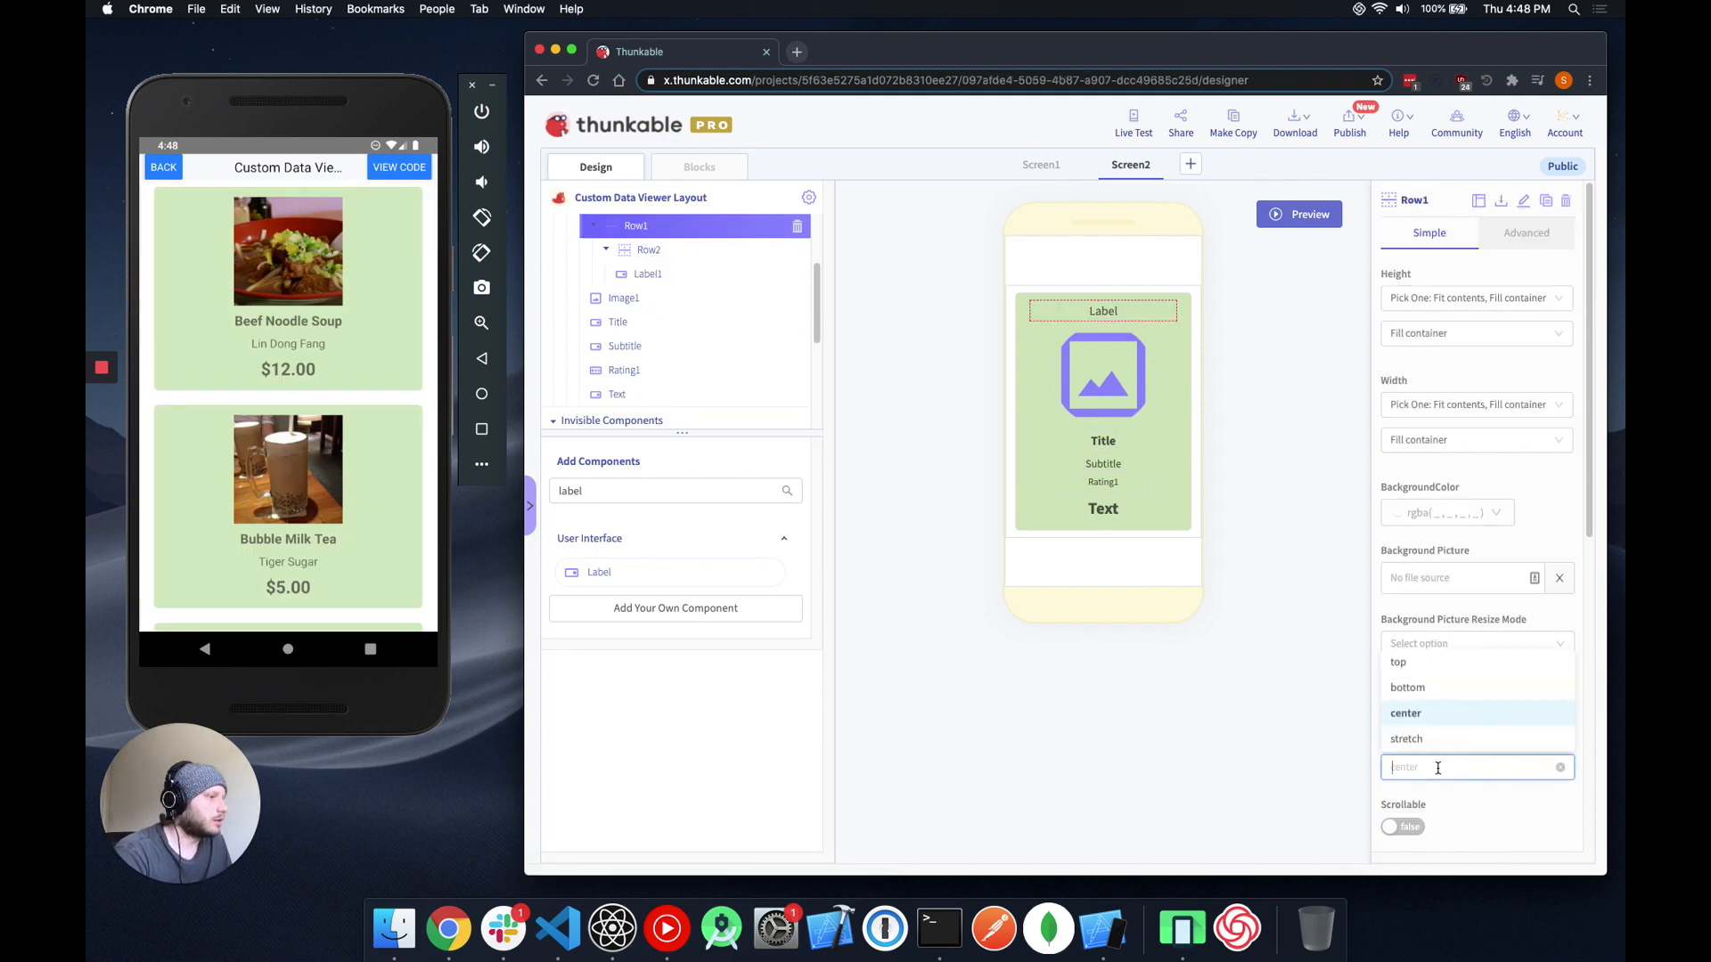
{"action": "left_click", "coordinate": [1321, 714]}
{"action": "left_click", "coordinate": [1415, 710]}
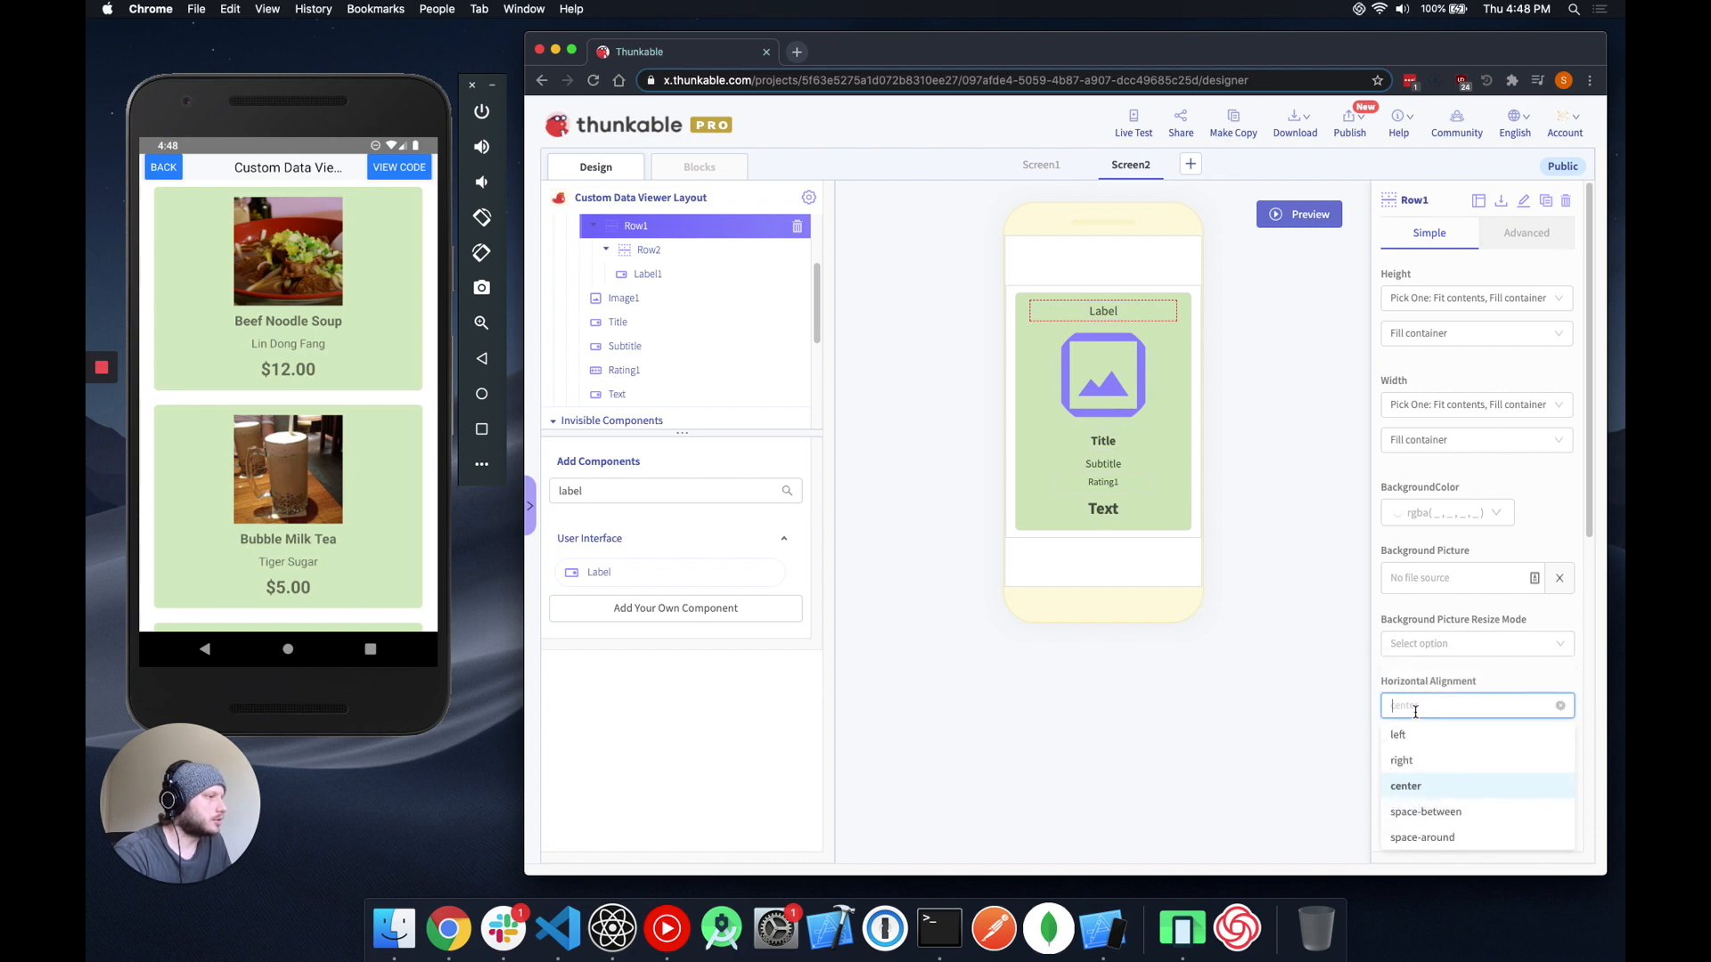
{"action": "left_click", "coordinate": [1433, 761]}
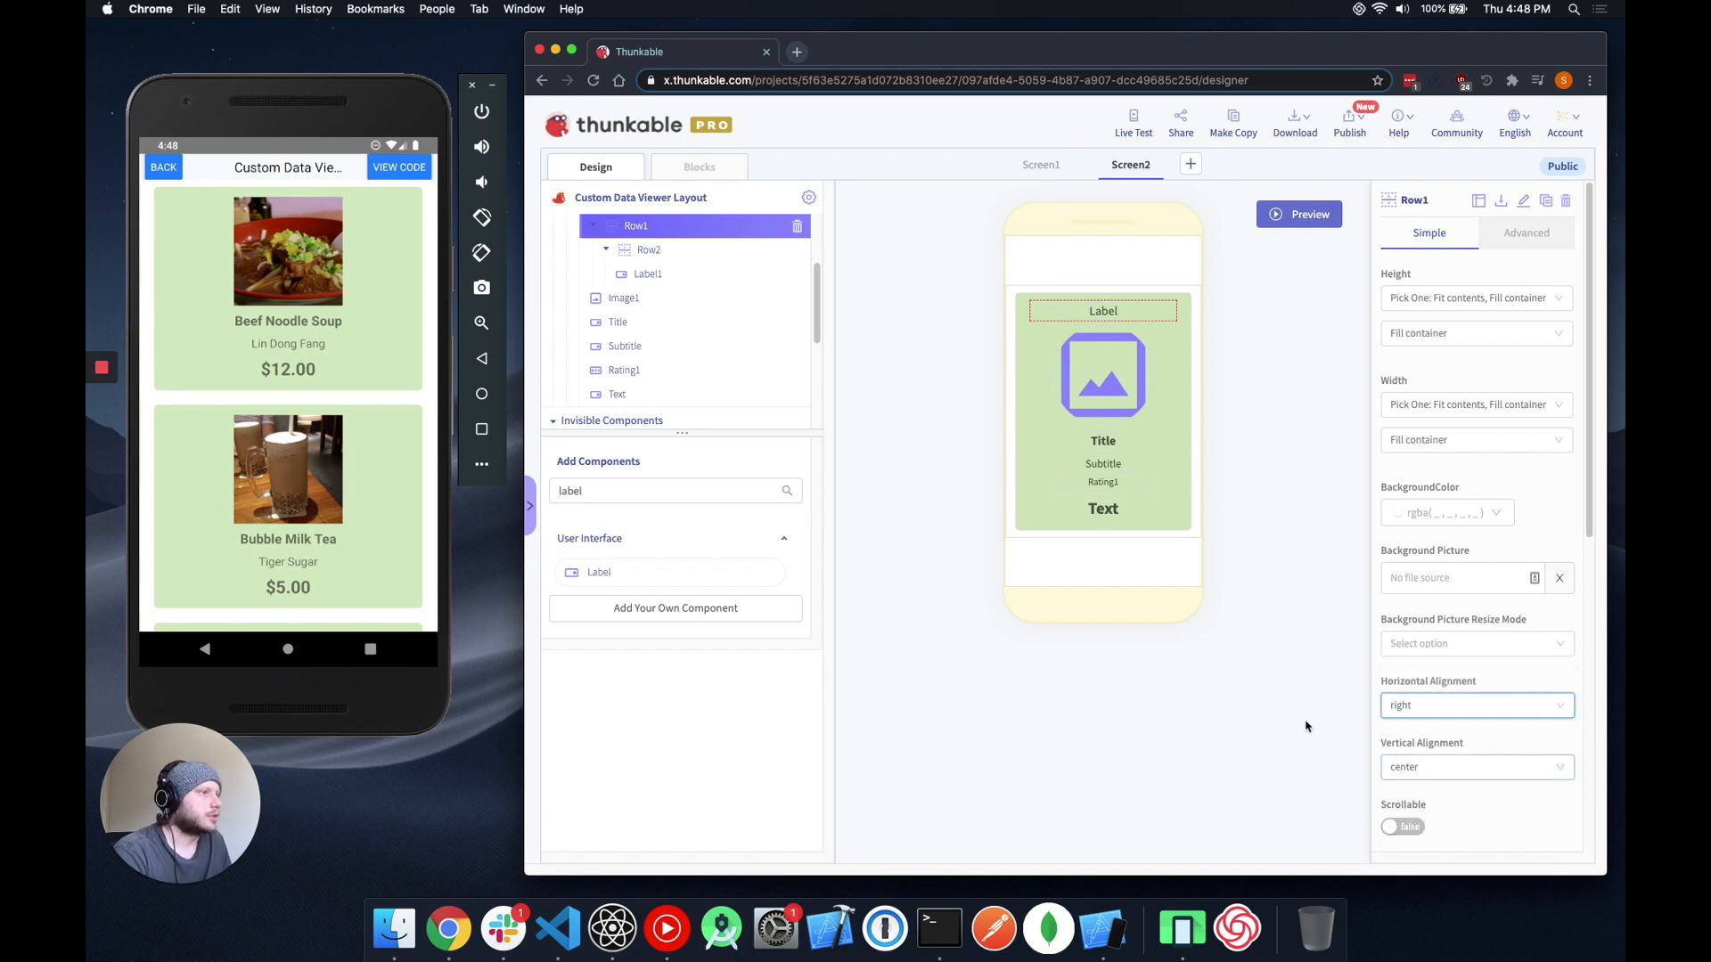
Set the width of Row2 to Fit contents.
{"action": "left_click", "coordinate": [662, 256]}
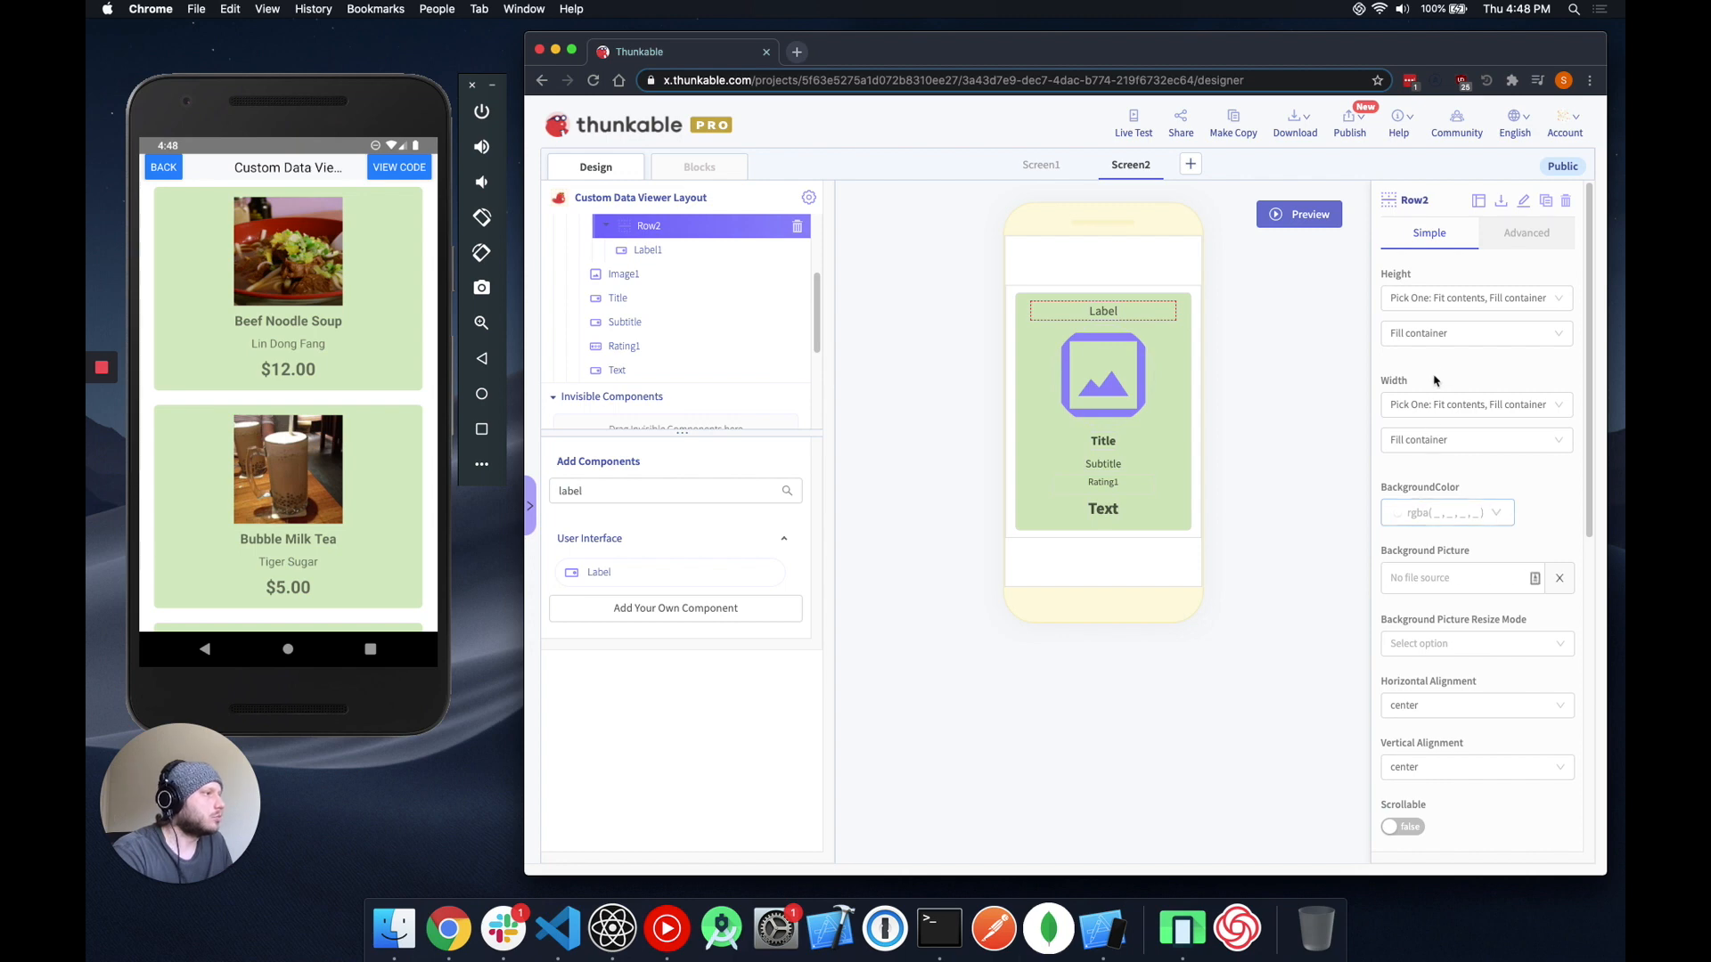
{"action": "left_click", "coordinate": [1430, 441]}
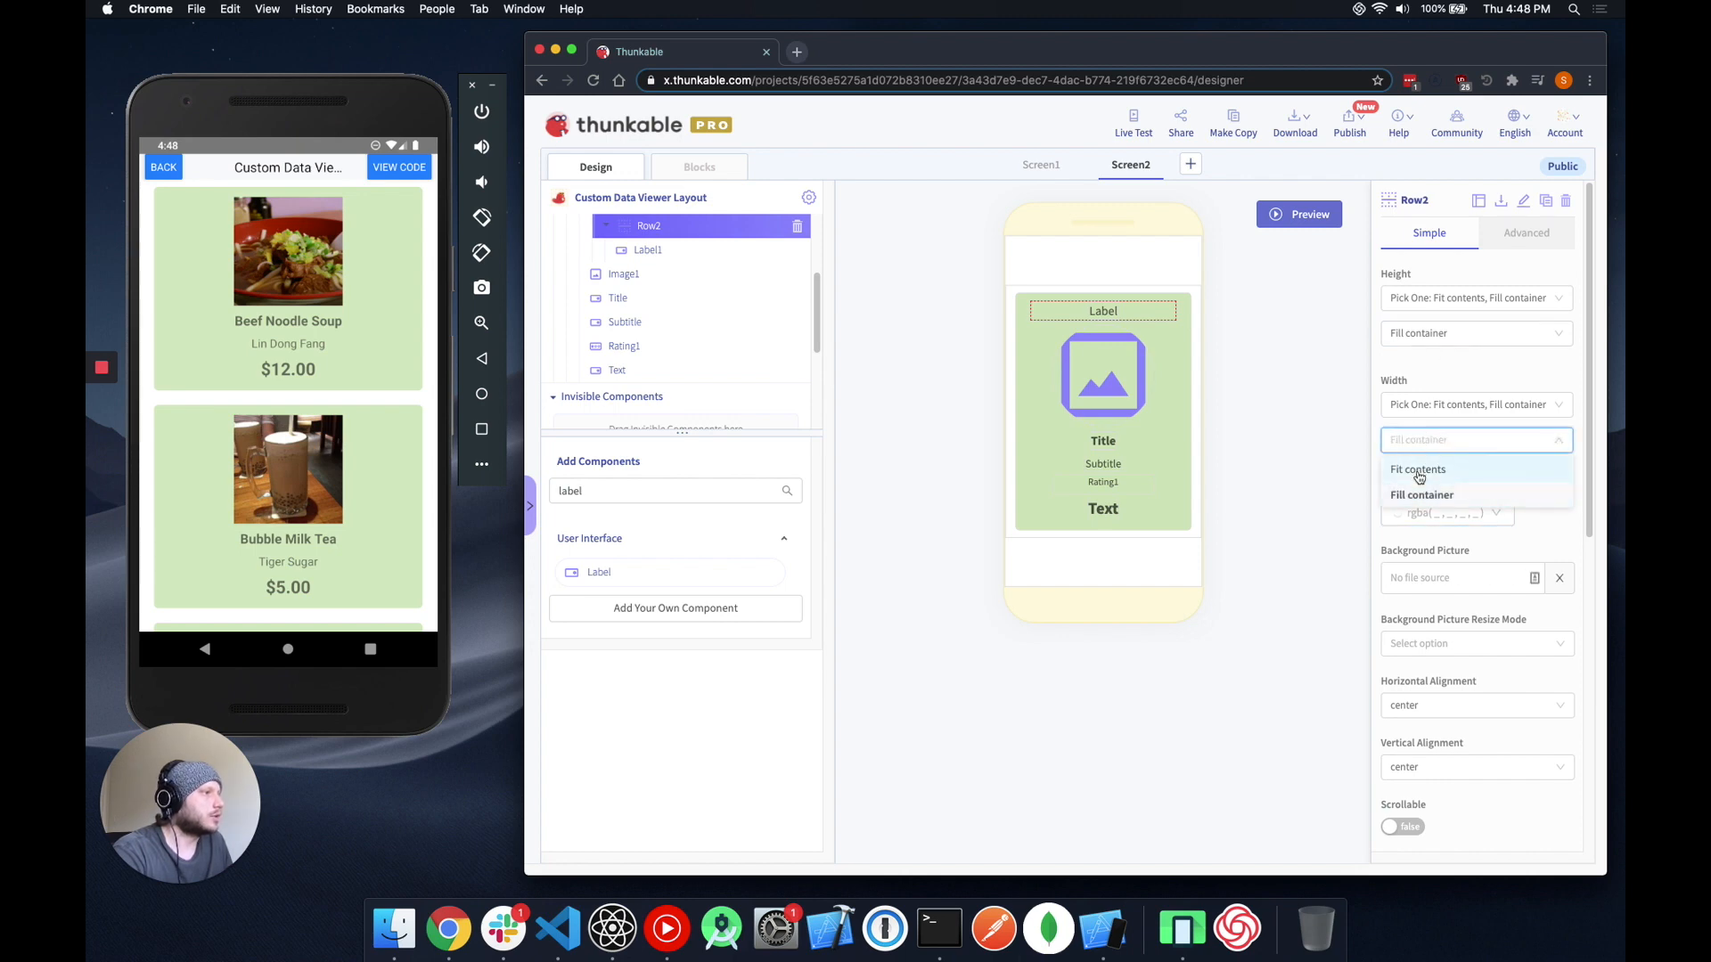
{"action": "left_click", "coordinate": [1424, 465]}
Set the padding of Row2 to 4 px at the top and bottom and 10 px on the left and right.
{"action": "scroll", "coordinate": [1425, 624], "scroll_direction": "down", "scroll_amount": 5}
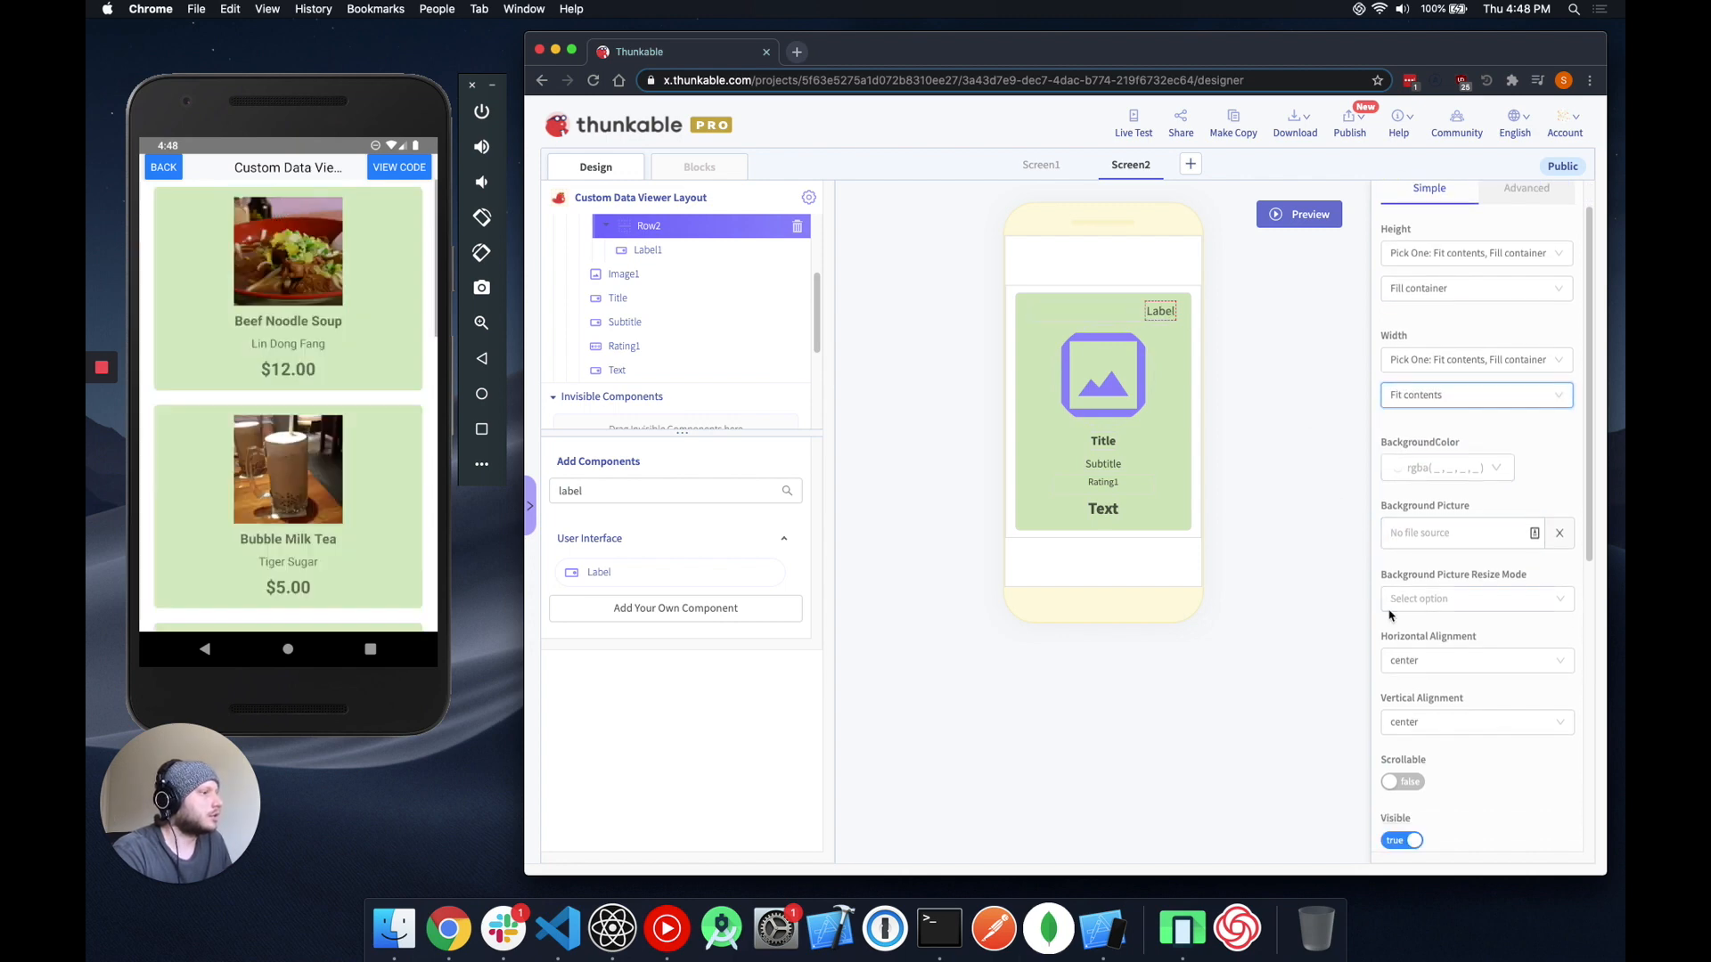
{"action": "scroll", "coordinate": [1426, 657], "scroll_direction": "down", "scroll_amount": 3}
{"action": "left_click", "coordinate": [1395, 706]}
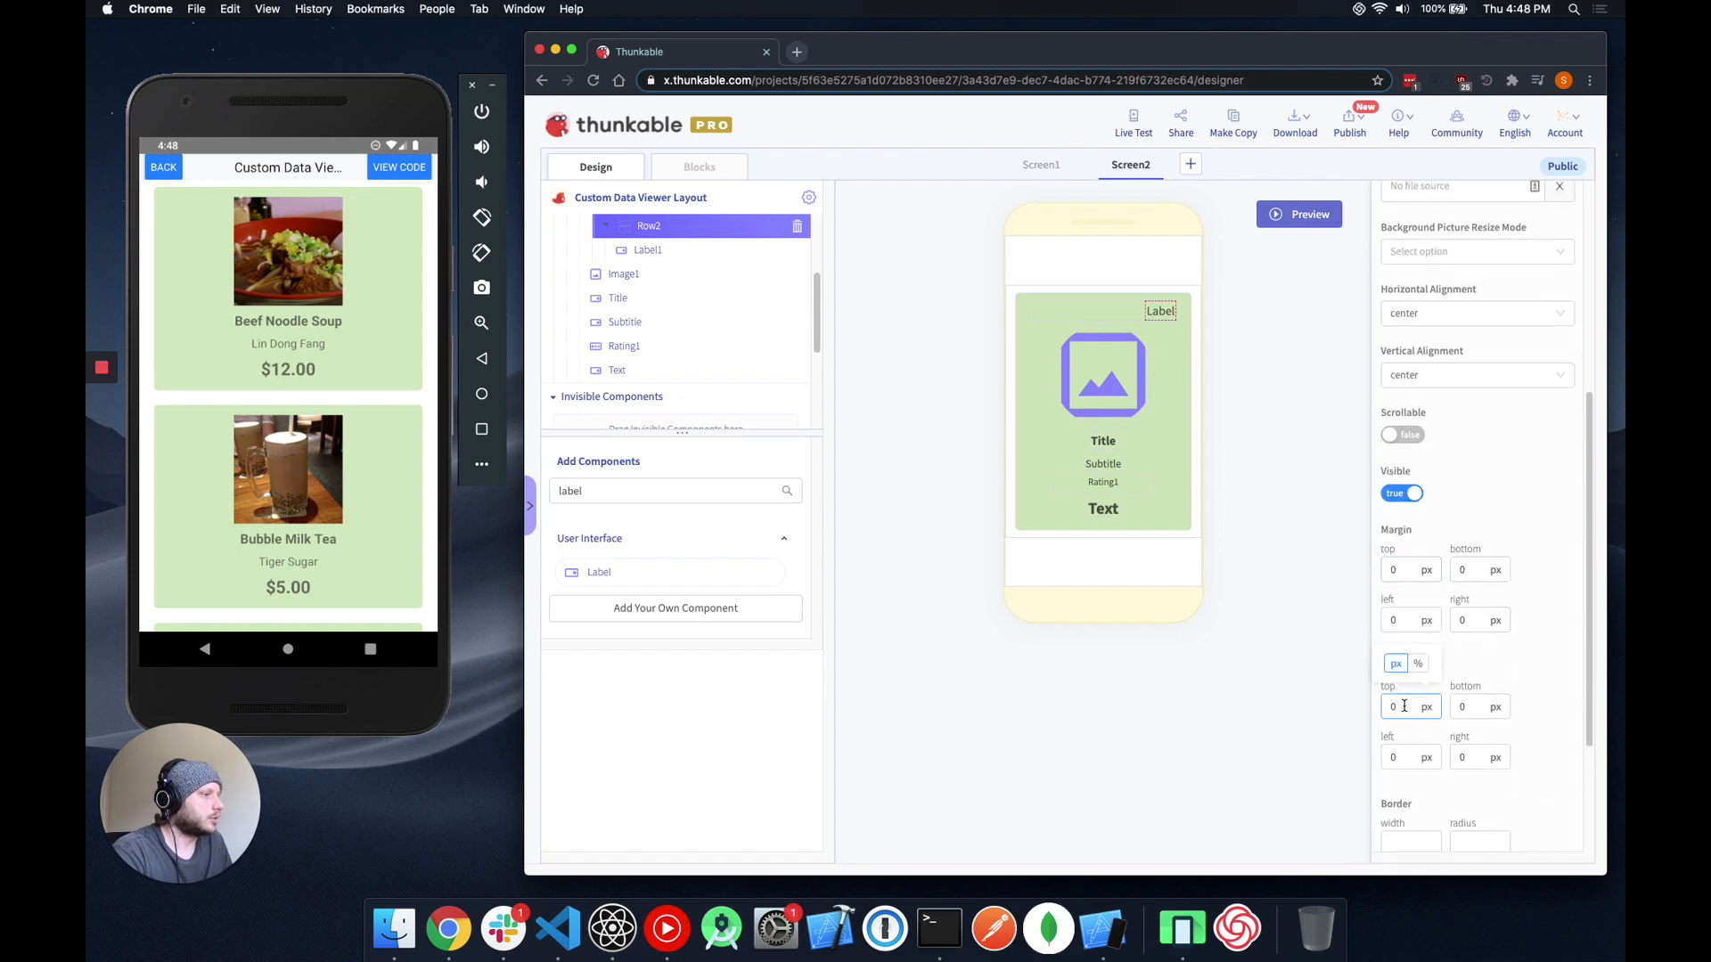
{"action": "type", "text": "4"}
{"action": "key", "text": "Tab"}
{"action": "type", "text": "4"}
{"action": "key", "text": "Tab"}
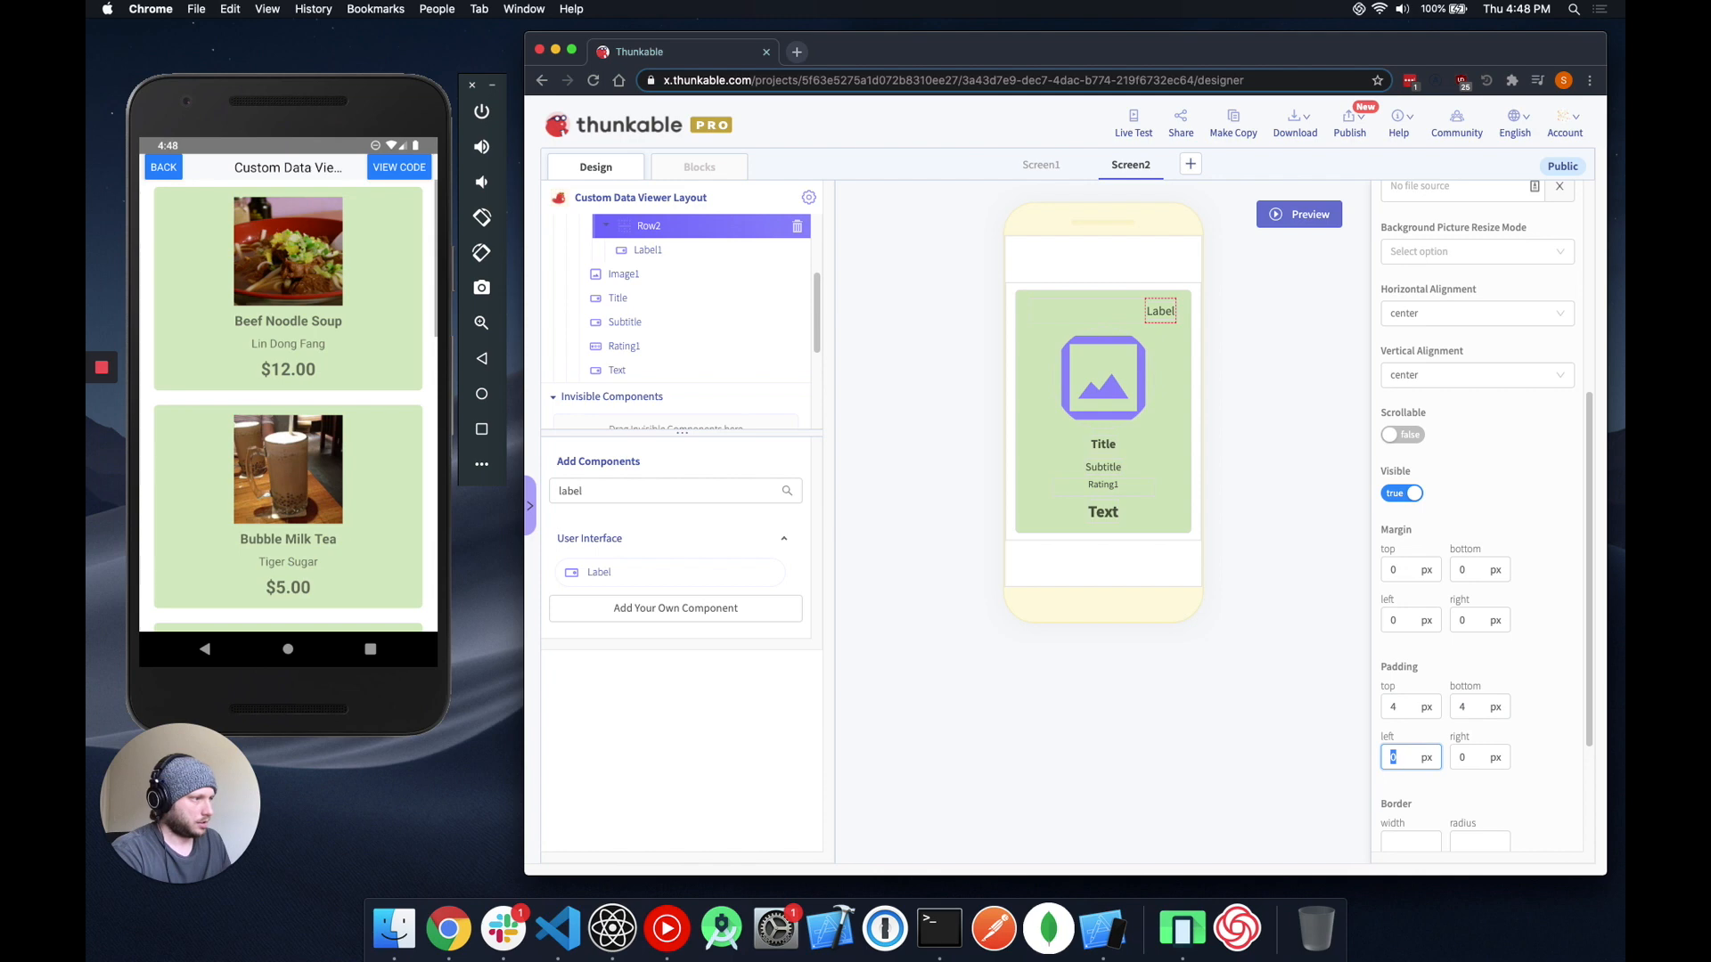
{"action": "type", "text": "10"}
{"action": "key", "text": "Tab"}
{"action": "type", "text": "10"}
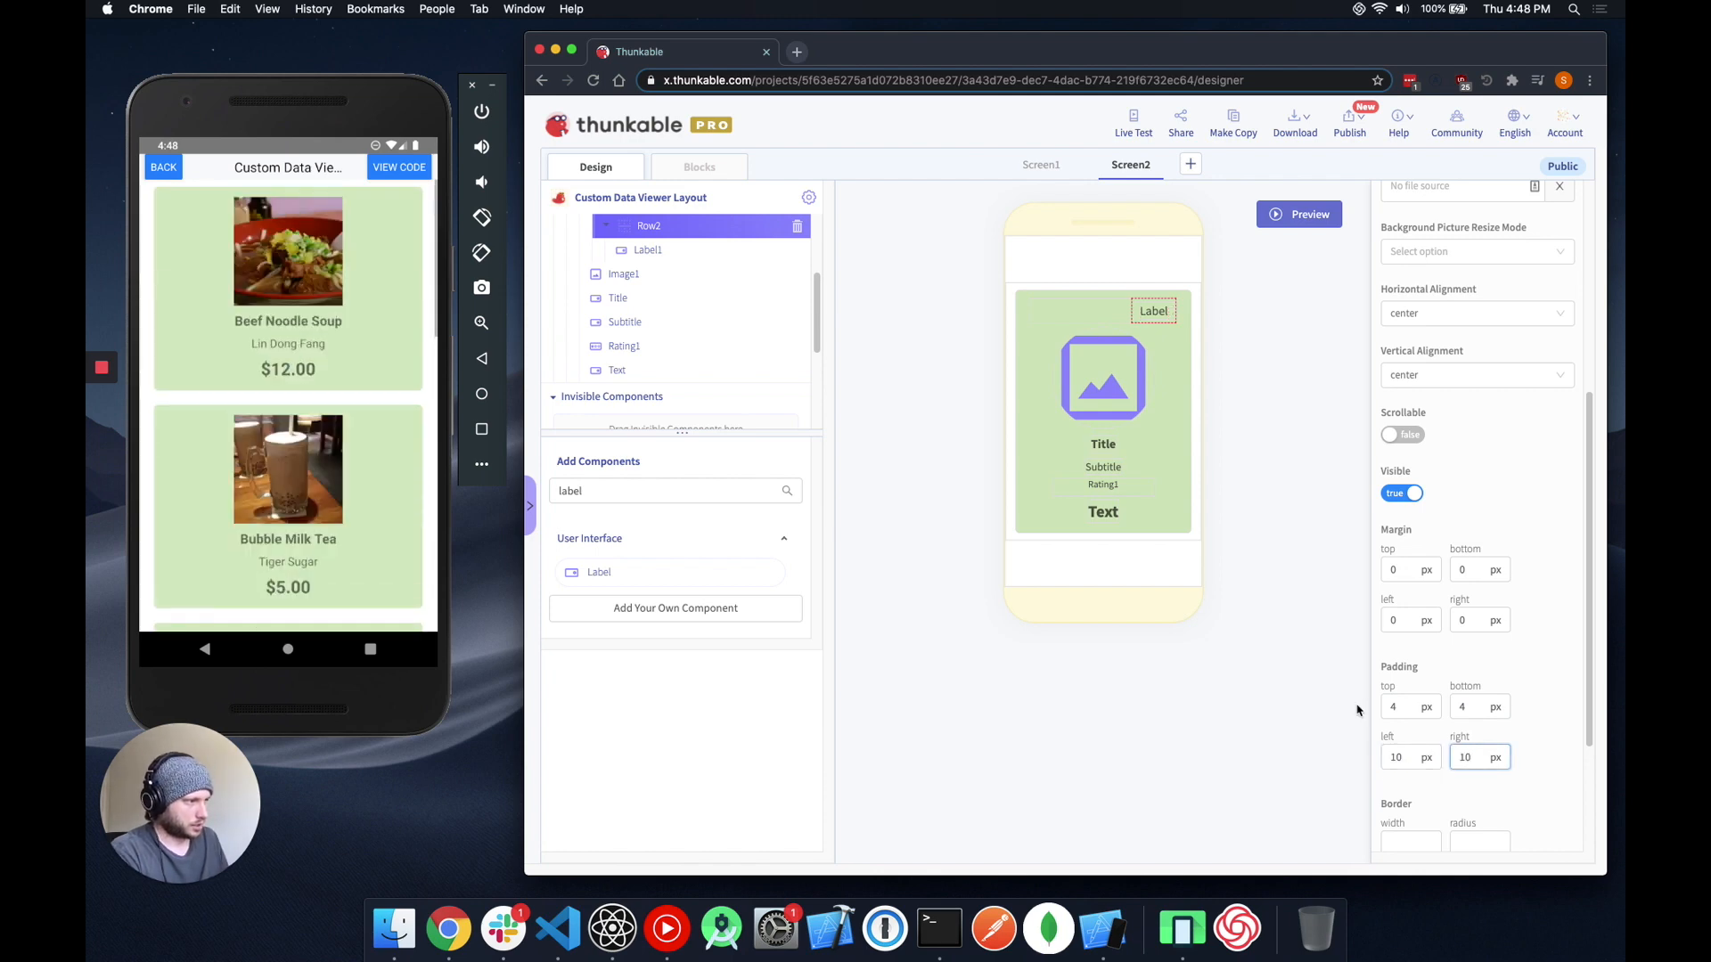
Give Row2 a border radius of 20 and a grey background colour, rgba(155, 155, 155, 1).
{"action": "scroll", "coordinate": [1453, 704], "scroll_direction": "down", "scroll_amount": 4}
{"action": "left_click", "coordinate": [1472, 655]}
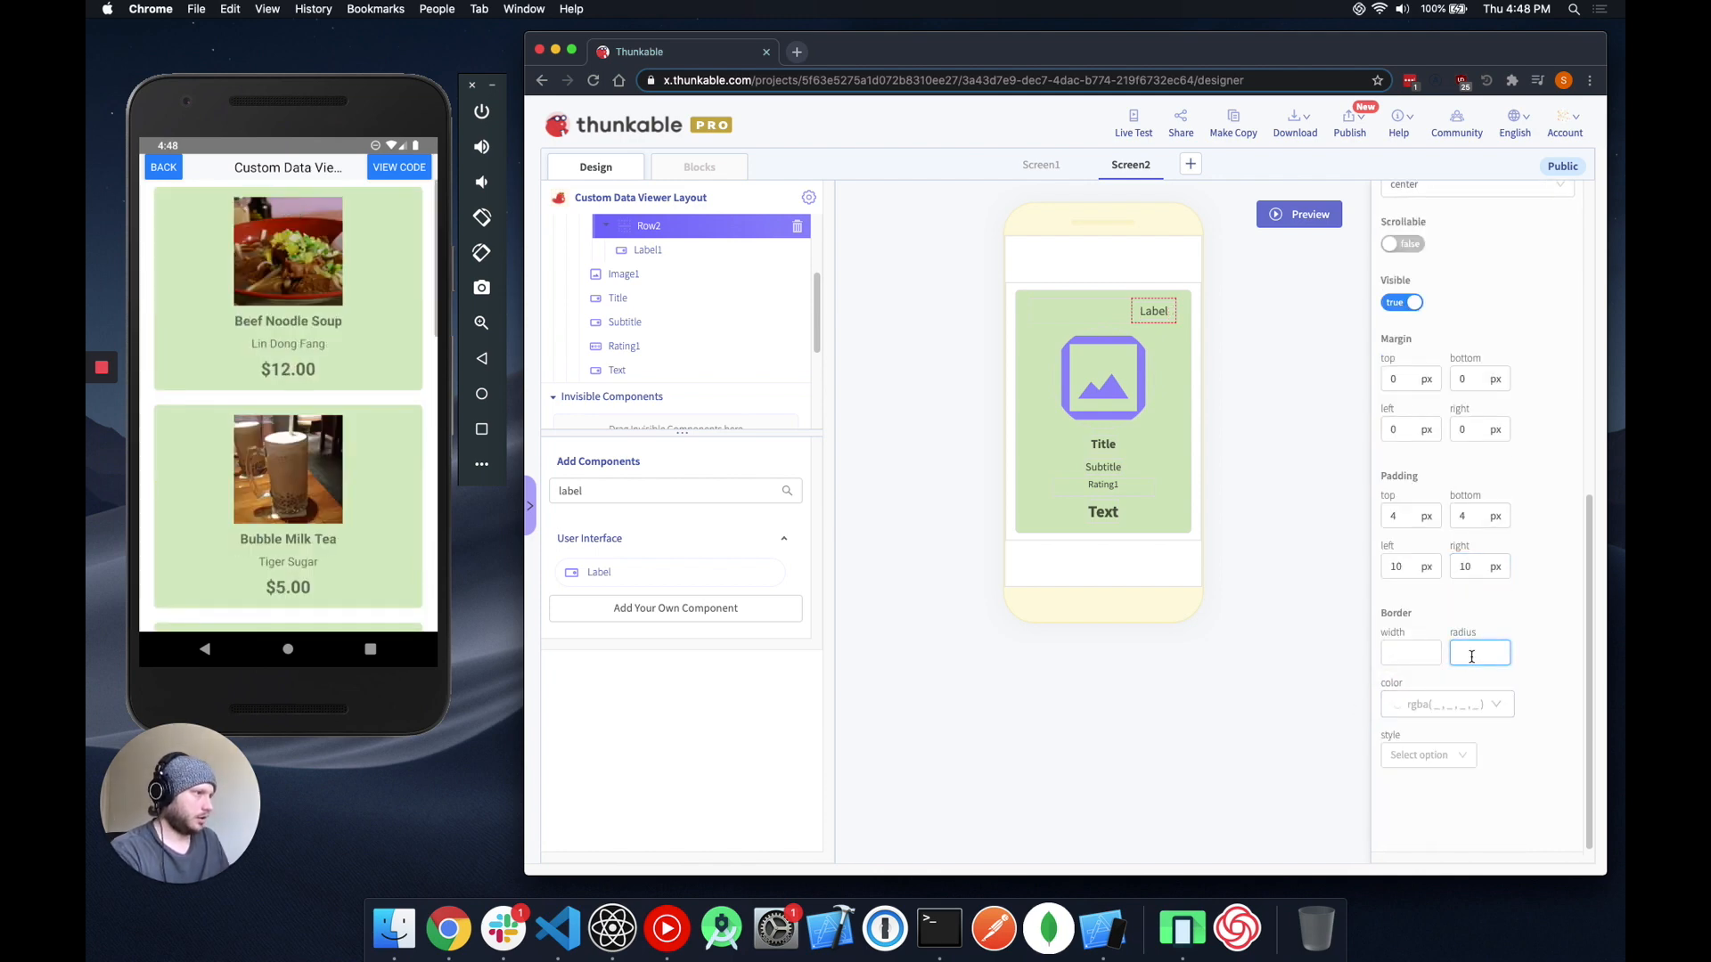
{"action": "type", "text": "20"}
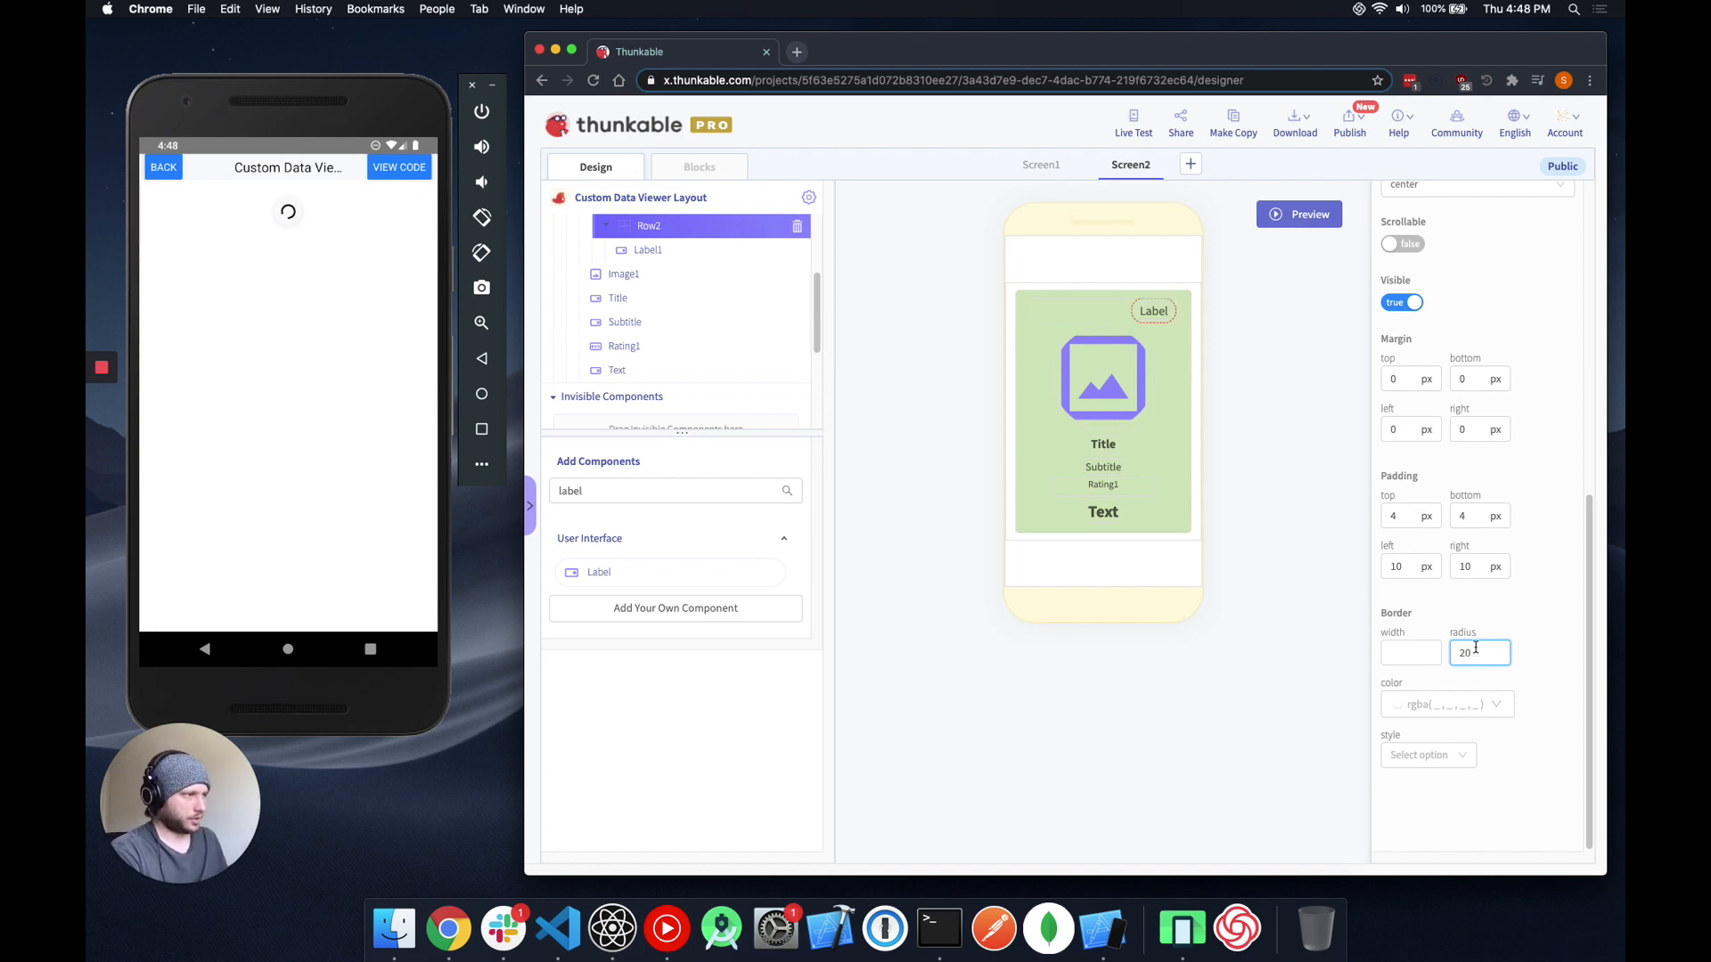
{"action": "scroll", "coordinate": [1469, 597], "scroll_direction": "up", "scroll_amount": 5}
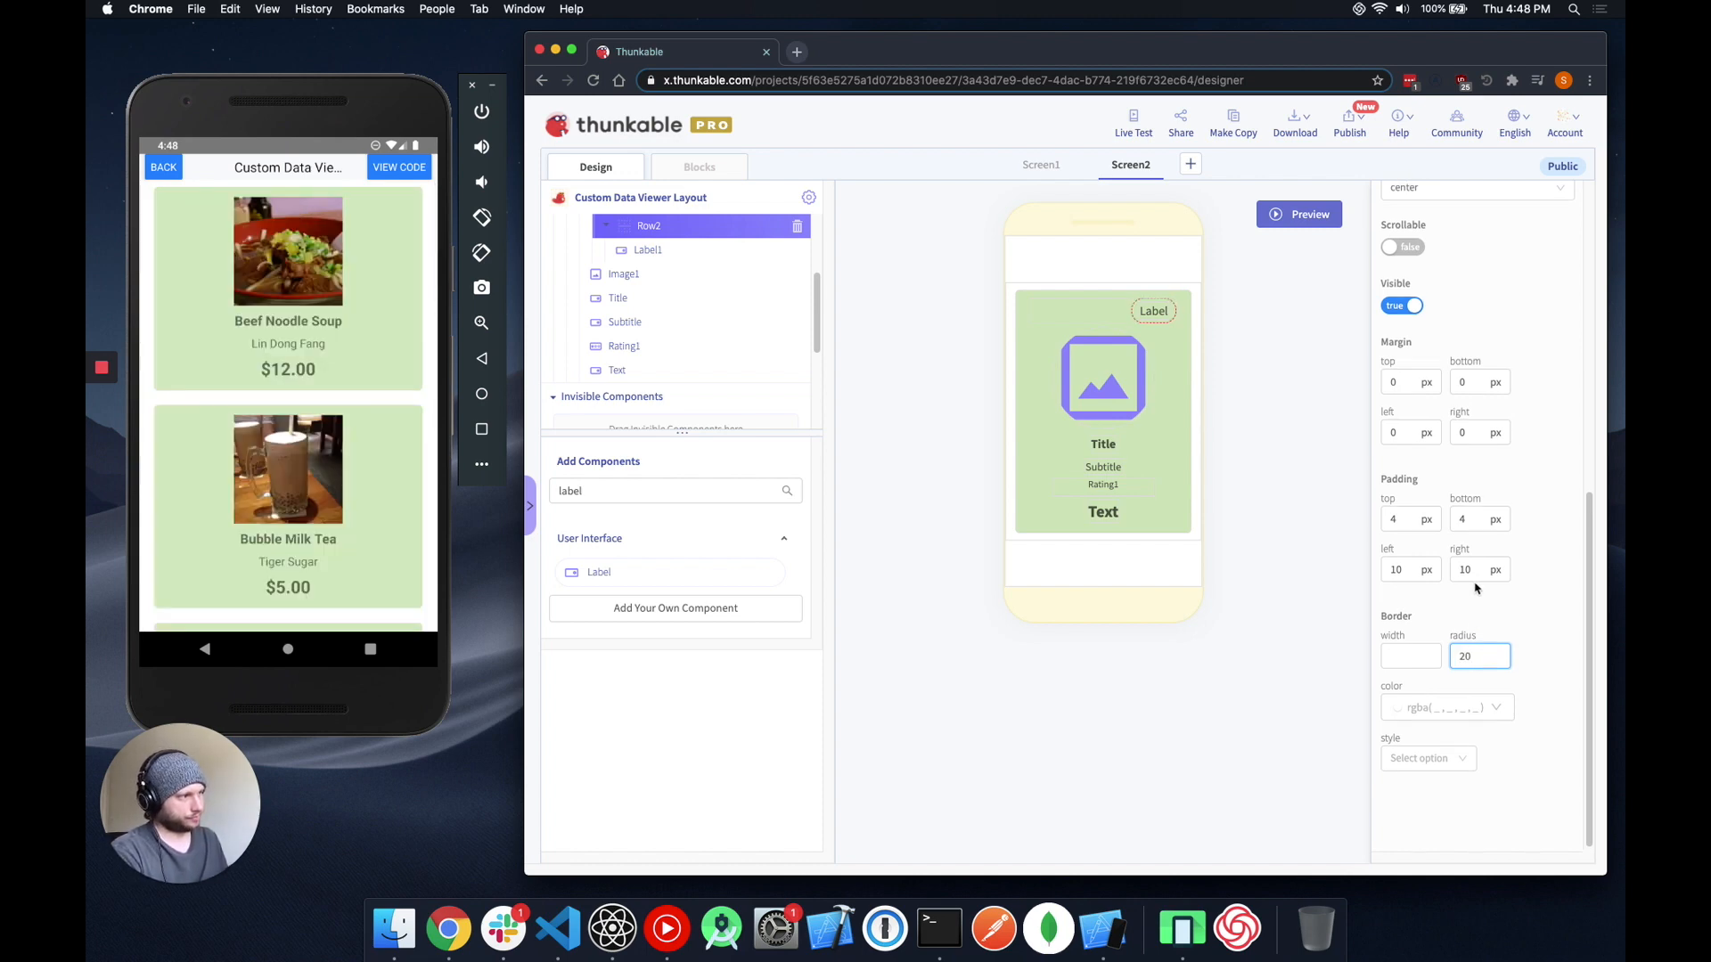
{"action": "scroll", "coordinate": [1468, 570], "scroll_direction": "up", "scroll_amount": 4}
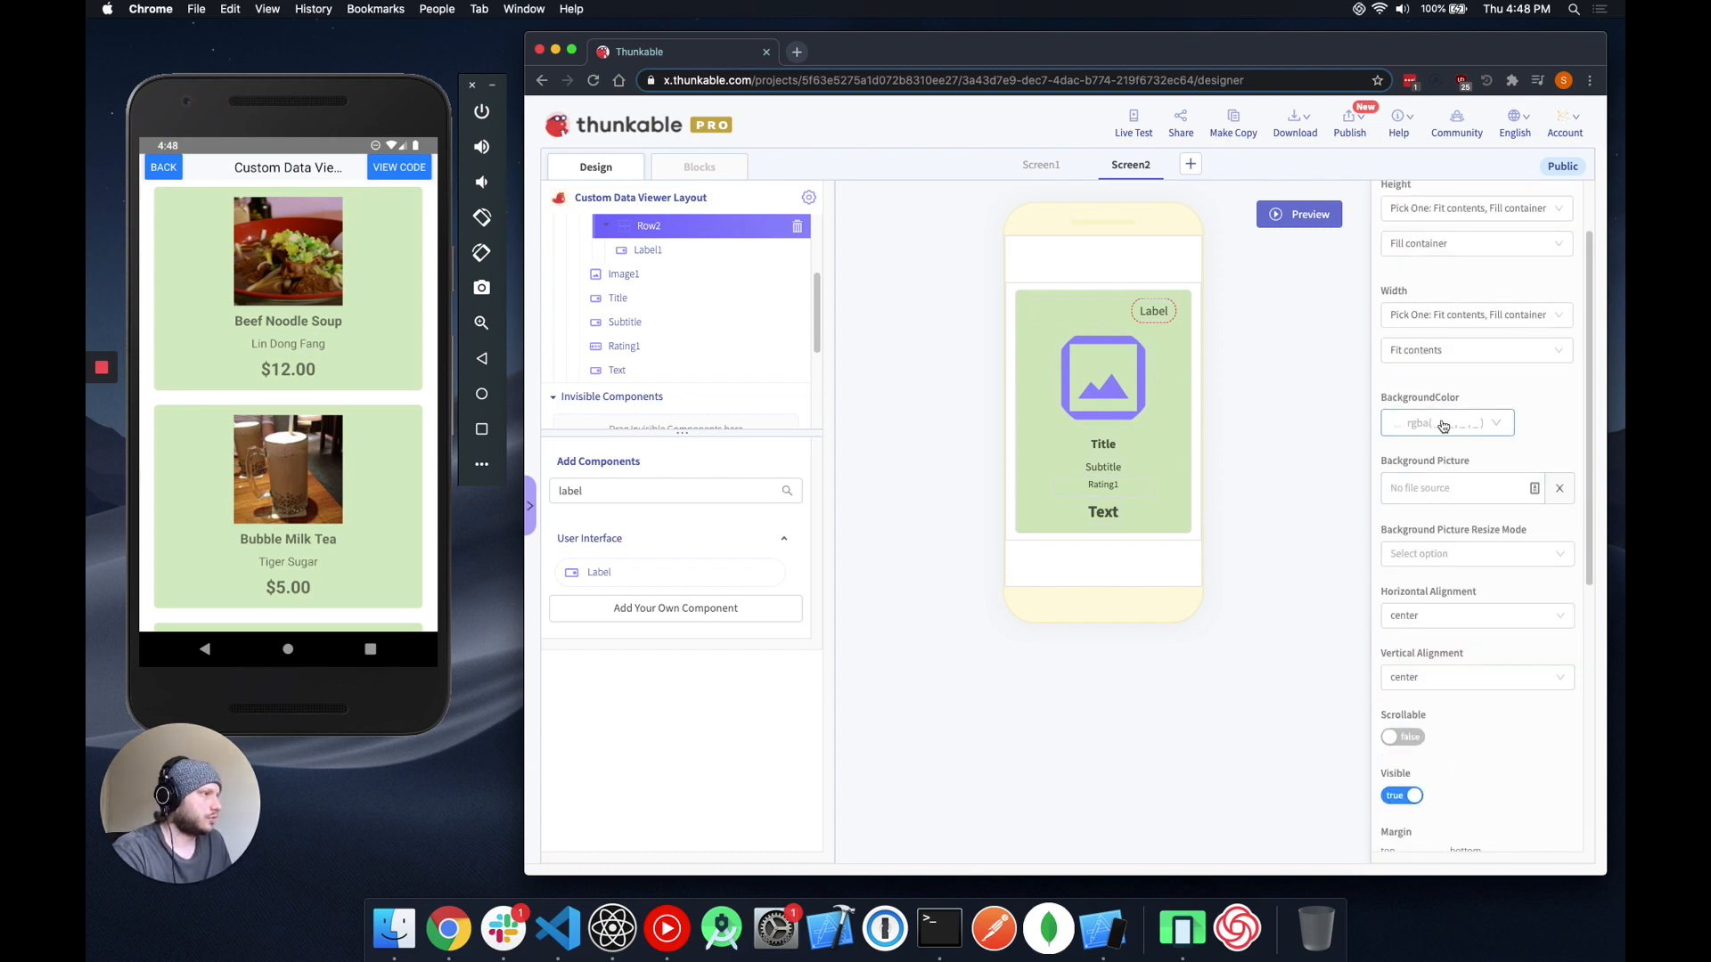
{"action": "left_click", "coordinate": [1444, 426]}
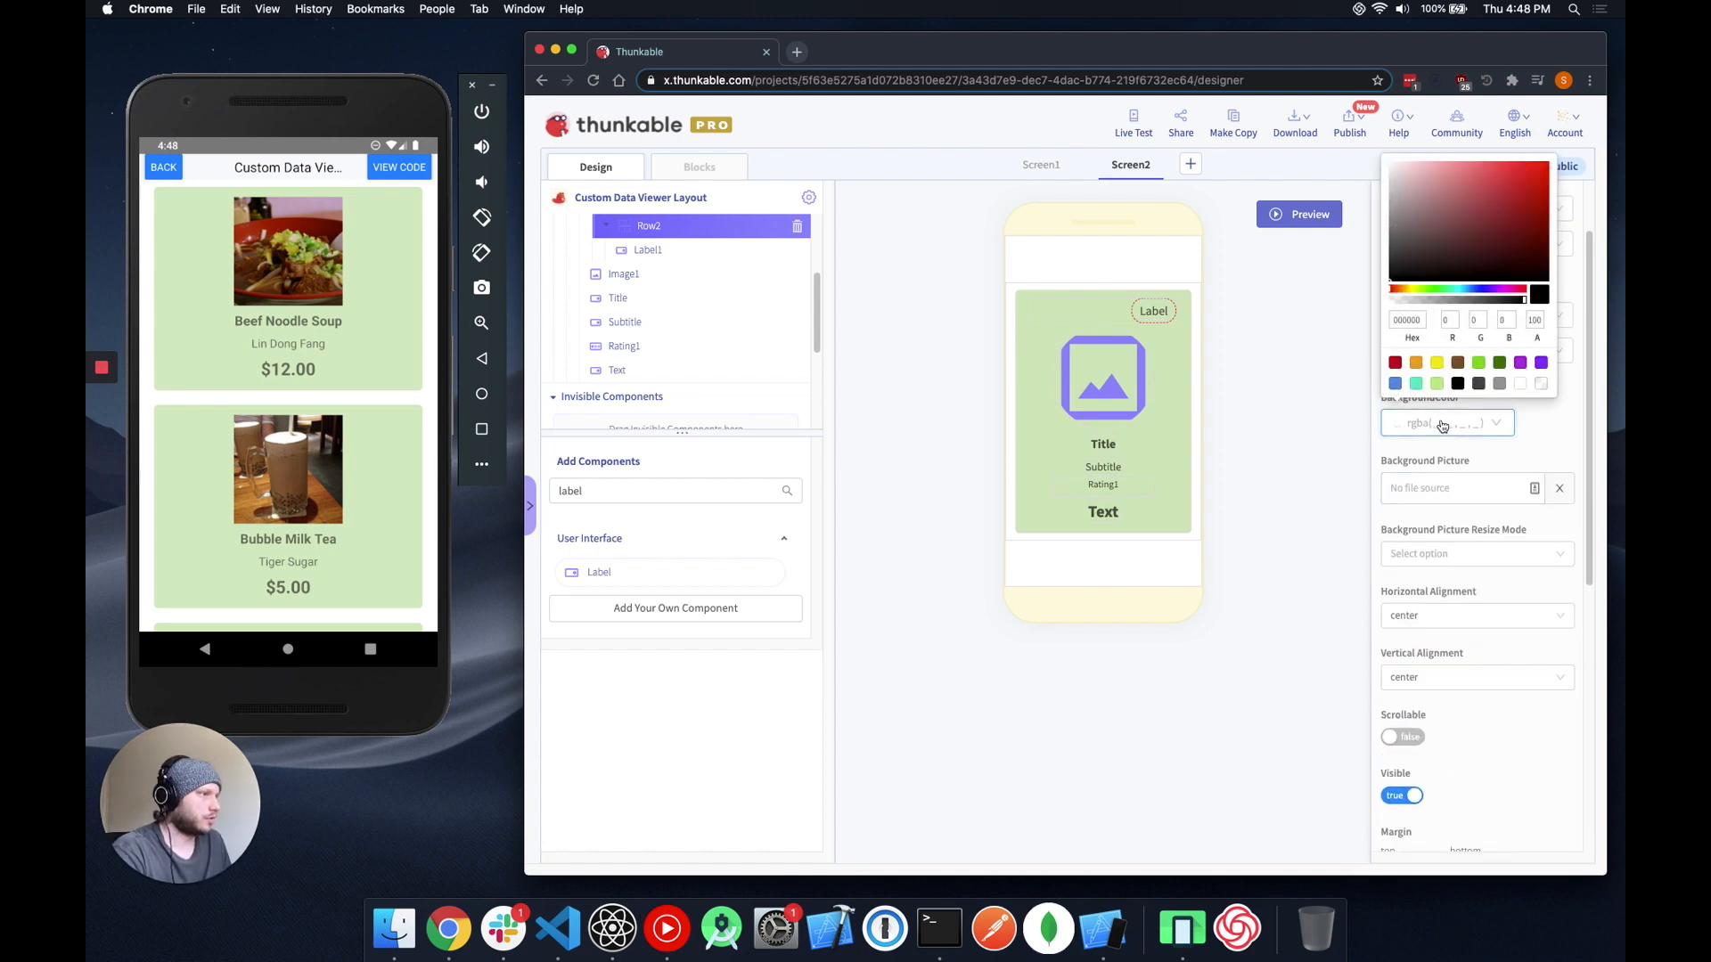
{"action": "left_click", "coordinate": [1499, 389]}
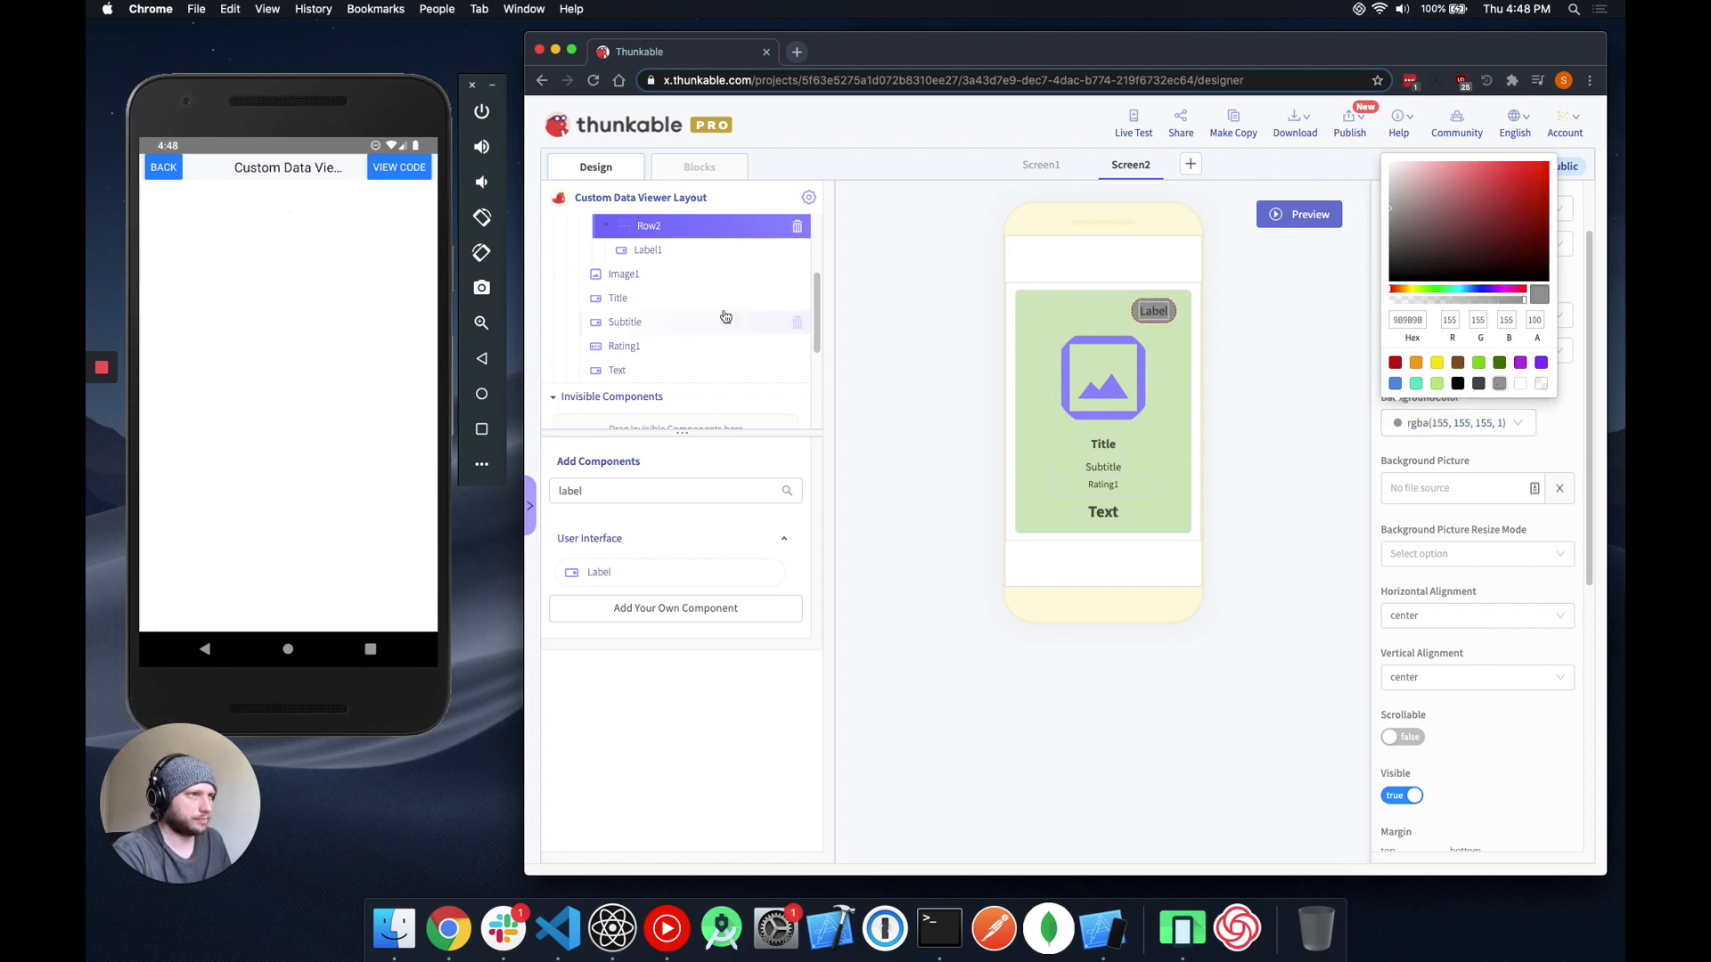
Set the font size of Label1 to 16 and its text colour to white, rgba(255, 255, 255, 1).
{"action": "left_click", "coordinate": [661, 254]}
{"action": "scroll", "coordinate": [1413, 290], "scroll_direction": "up", "scroll_amount": 1}
{"action": "left_click", "coordinate": [1413, 252]}
{"action": "key", "text": "BackSpace"}
{"action": "type", "text": "6"}
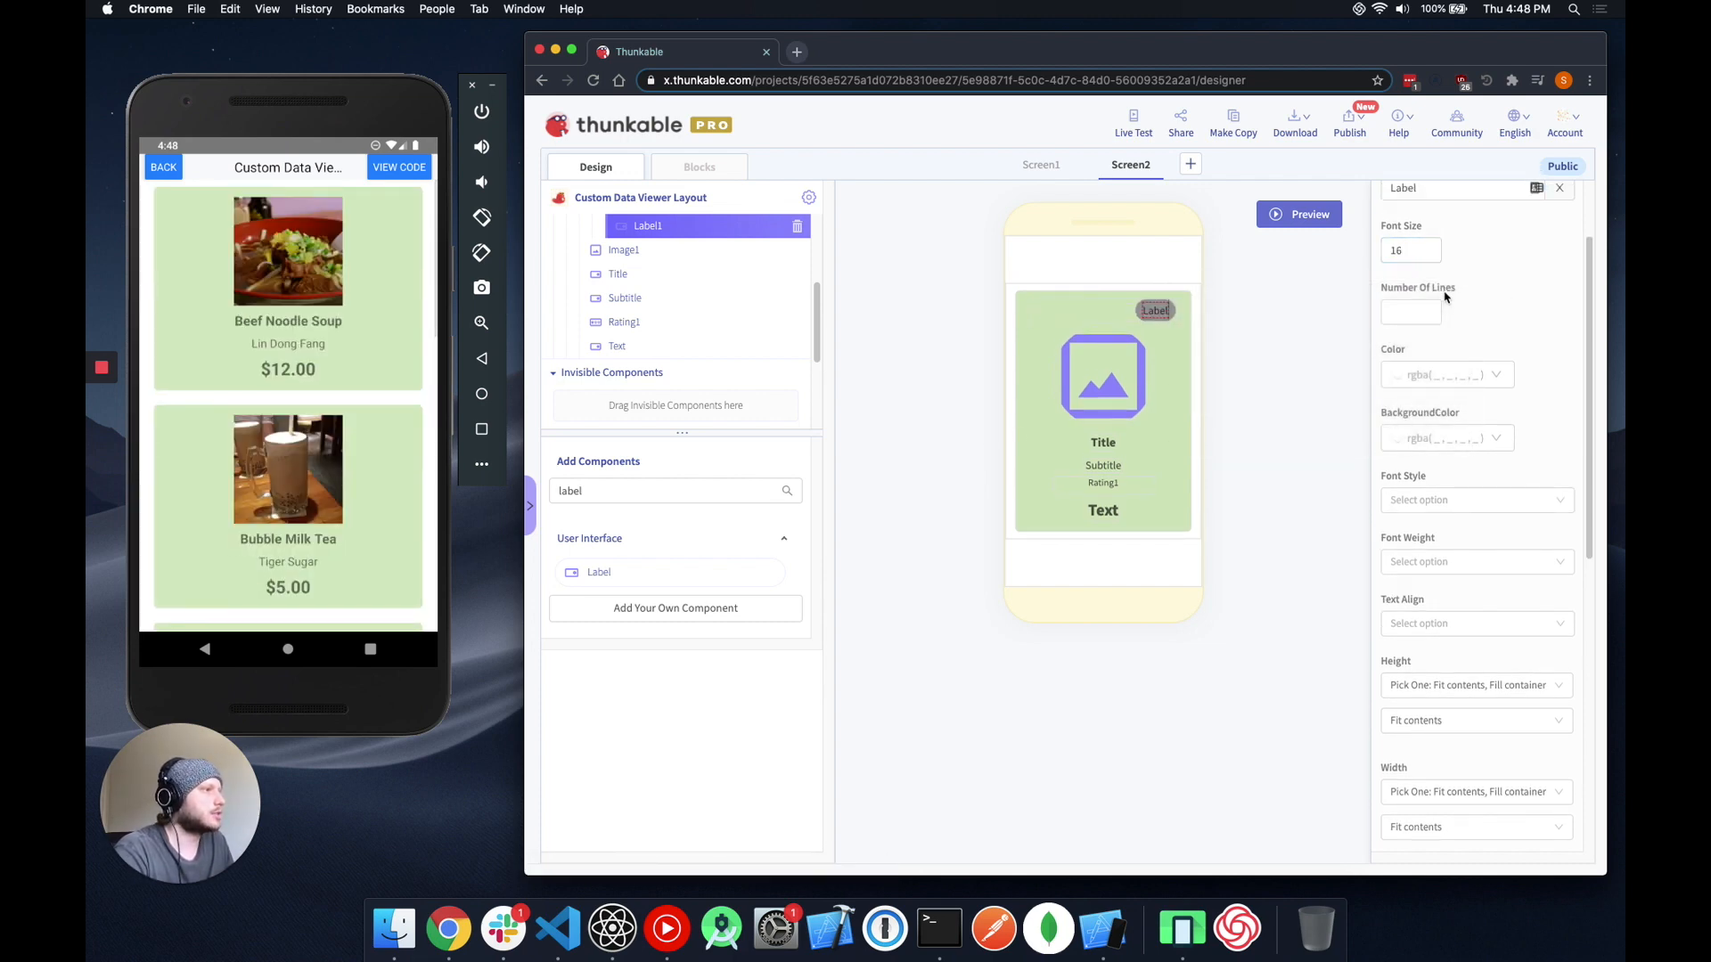
{"action": "left_click", "coordinate": [1435, 381]}
{"action": "left_click", "coordinate": [1520, 335]}
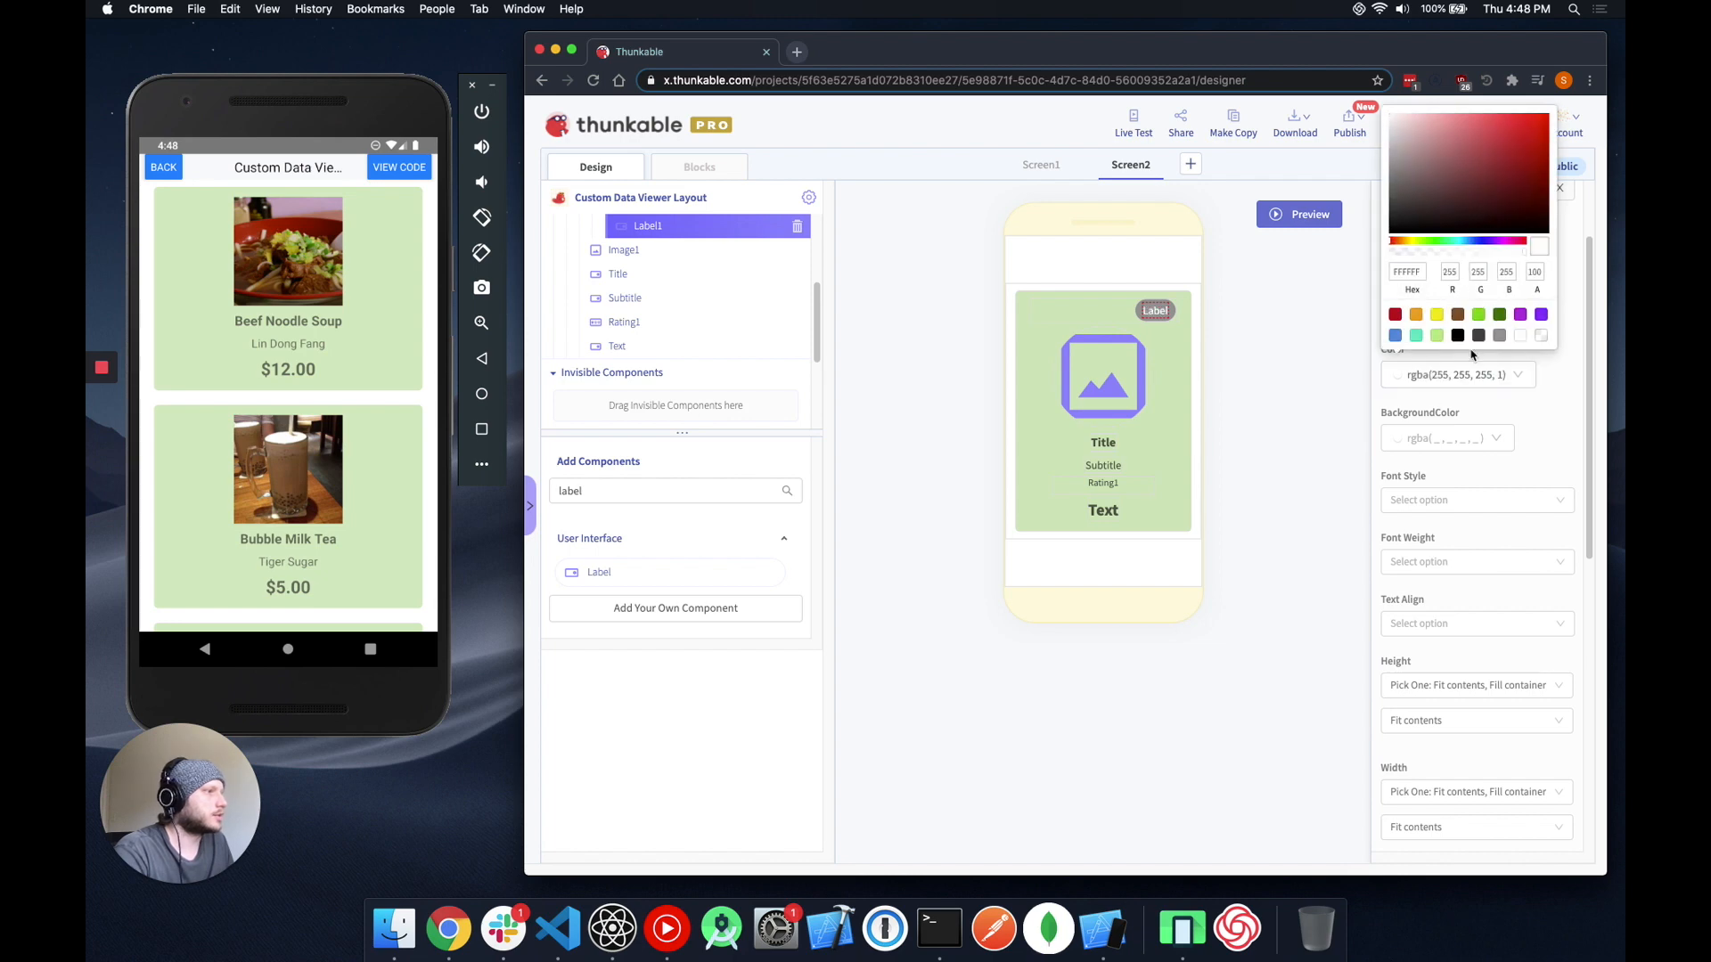
{"action": "left_click", "coordinate": [1330, 381]}
Set the left and right margins of Label1 to 4 px.
{"action": "scroll", "coordinate": [1506, 499], "scroll_direction": "down", "scroll_amount": 2}
{"action": "scroll", "coordinate": [1506, 535], "scroll_direction": "down", "scroll_amount": 6}
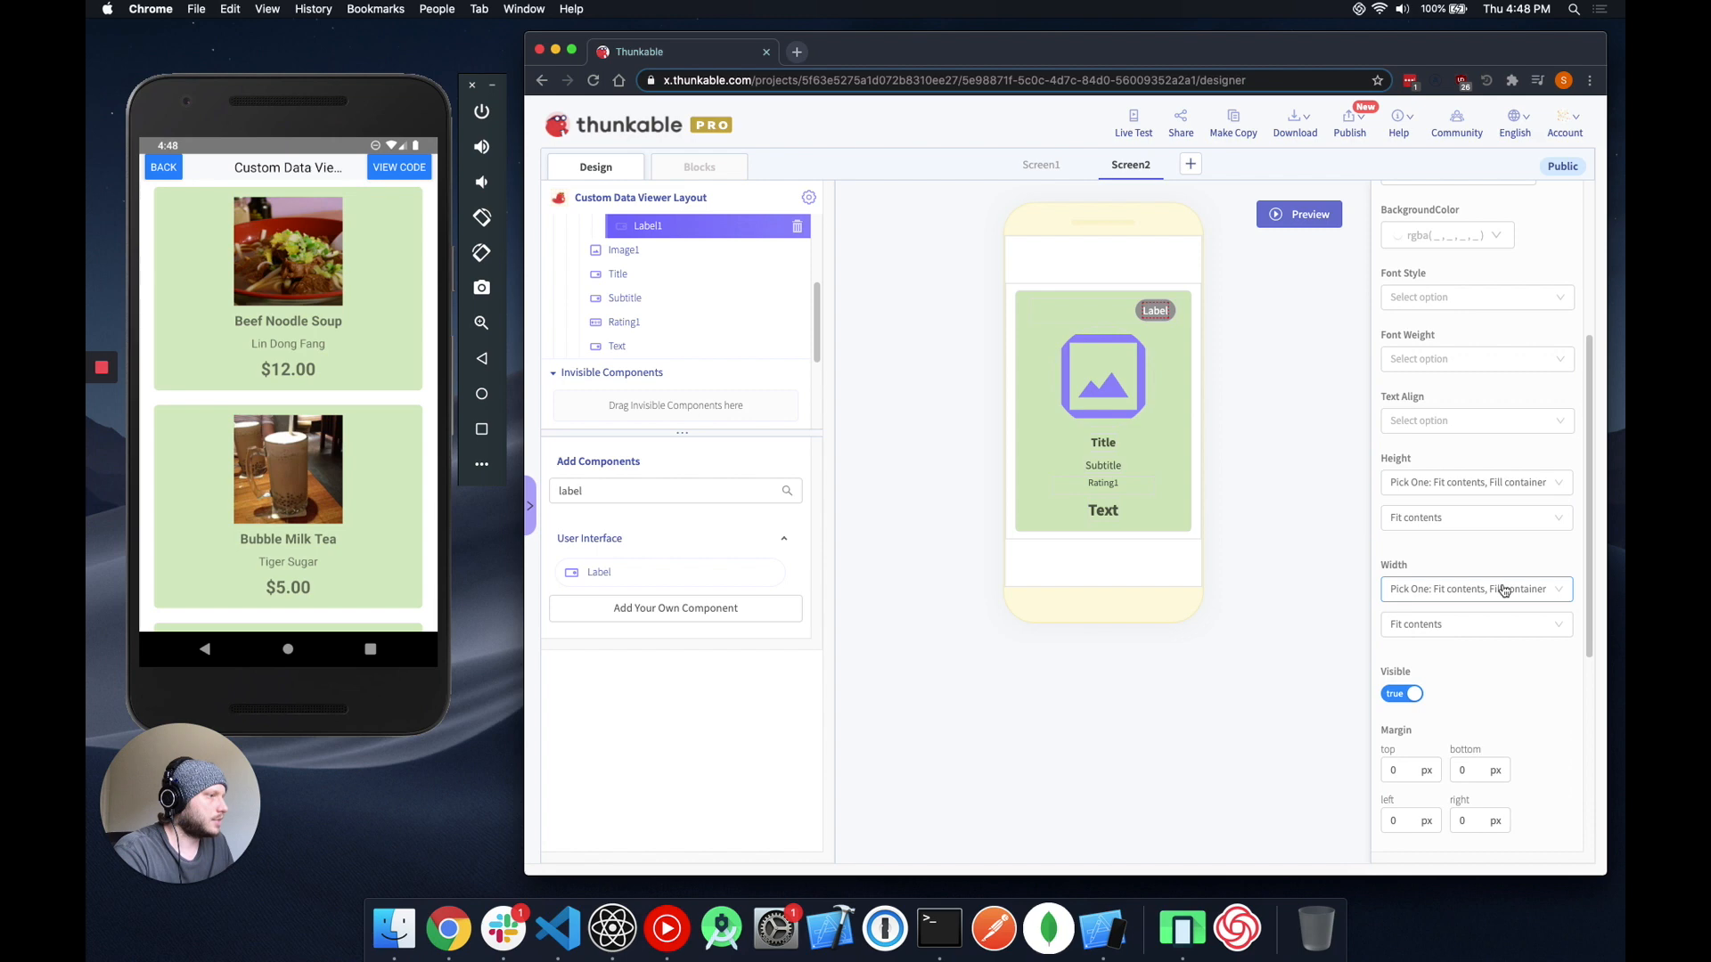
{"action": "scroll", "coordinate": [1501, 615], "scroll_direction": "down", "scroll_amount": 2}
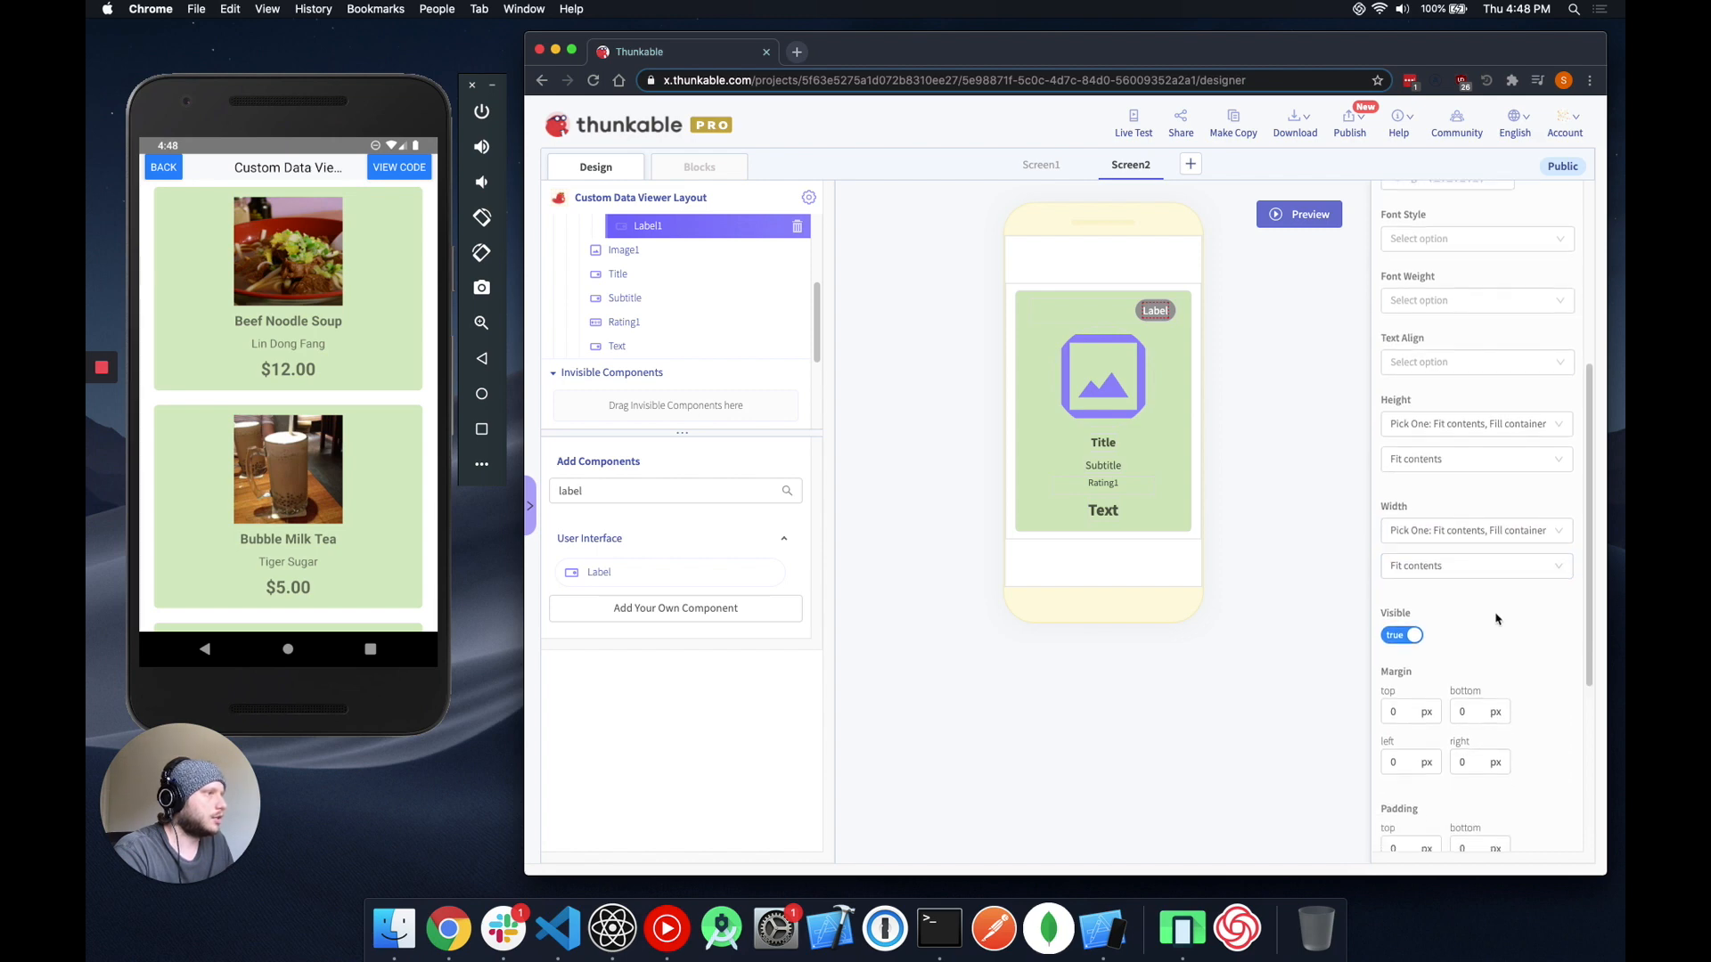
{"action": "scroll", "coordinate": [1501, 657], "scroll_direction": "down", "scroll_amount": 1}
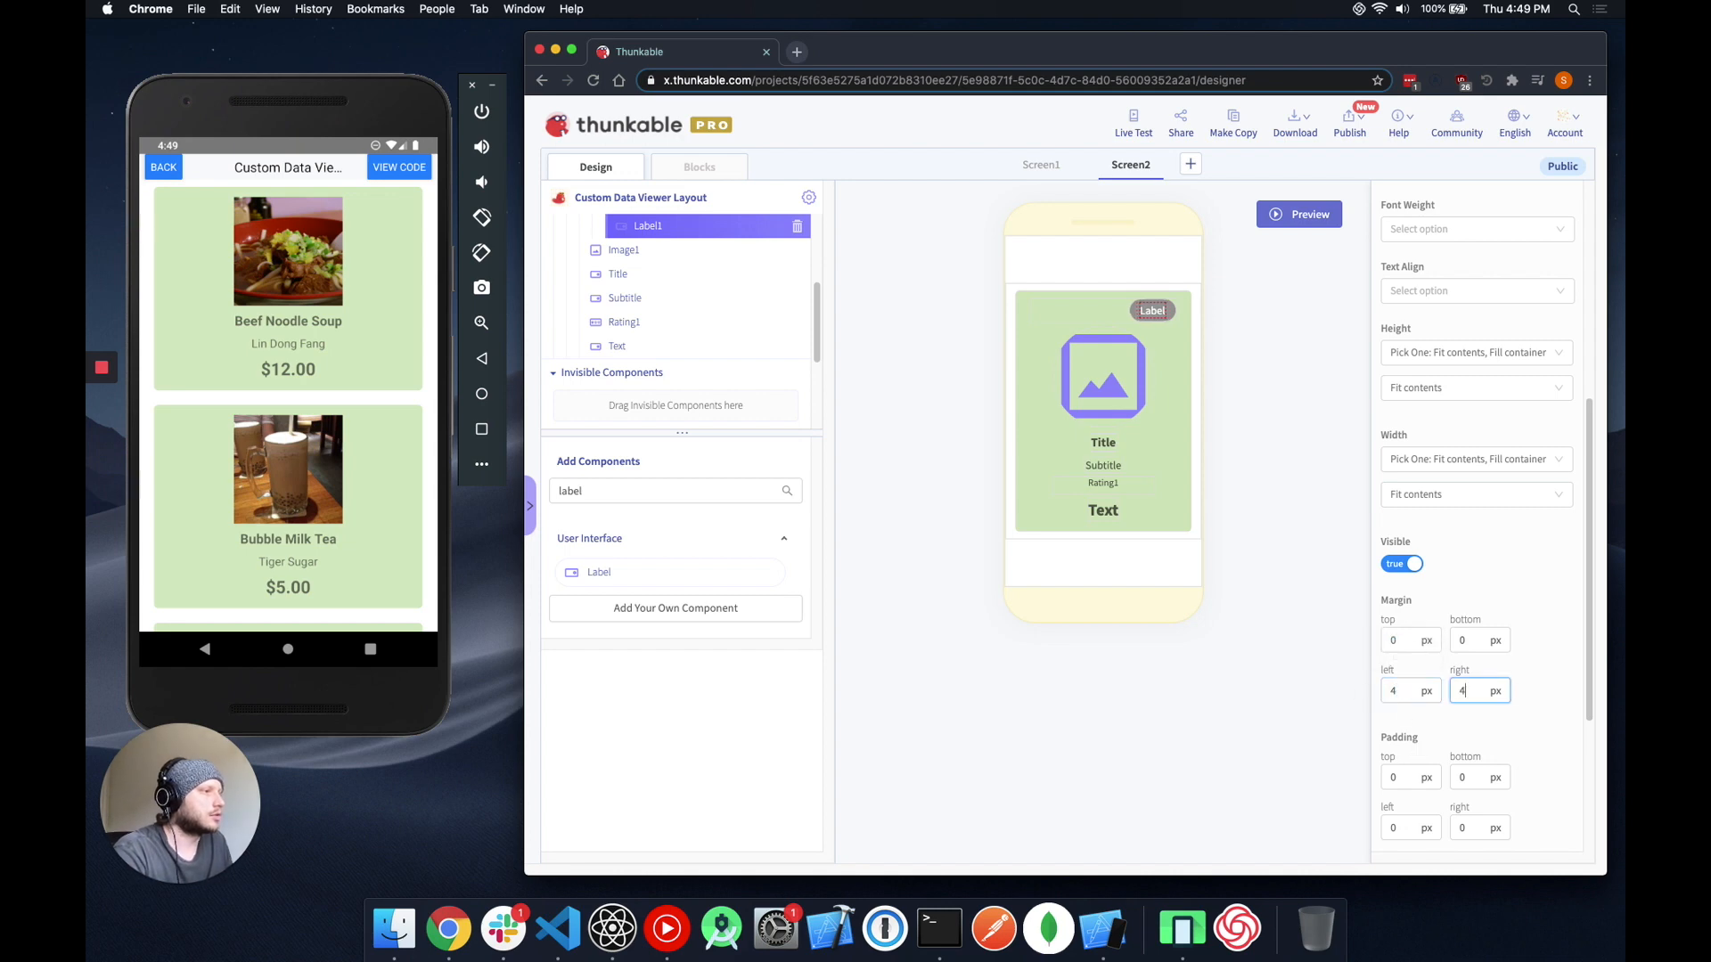
{"action": "type", "text": "4"}
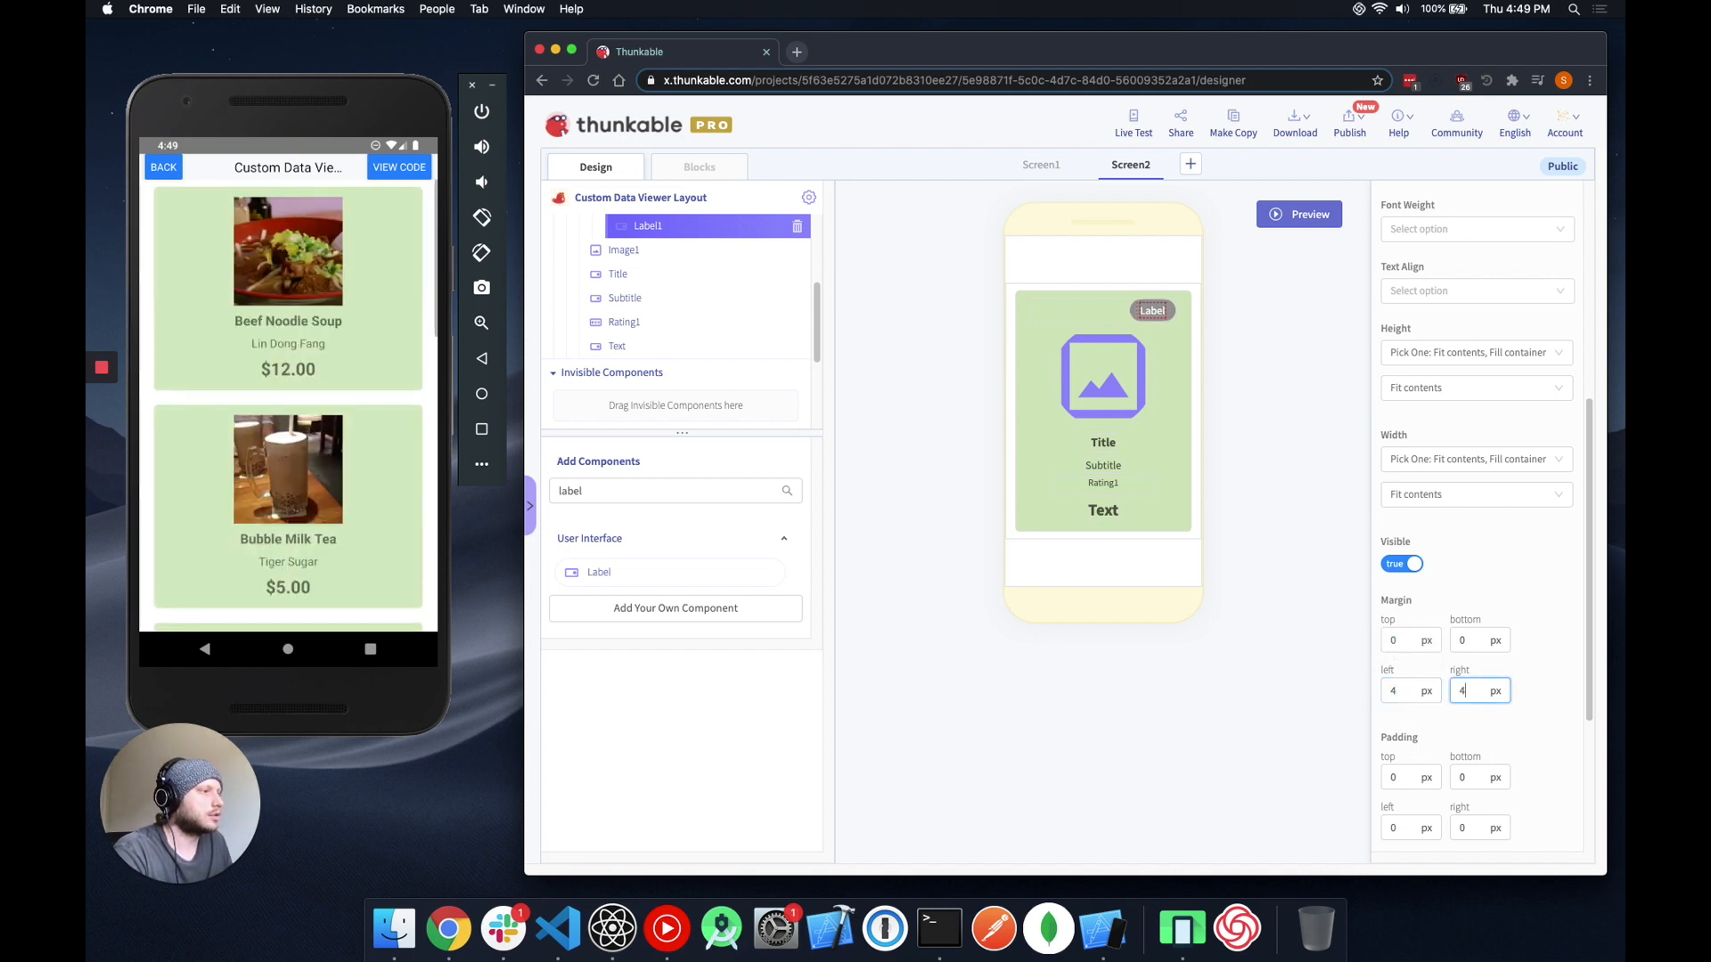
Start a List data viewer layout from LayoutWrapper, named Tutorial Example v2, with advanced binding enabled.
{"action": "scroll", "coordinate": [1426, 618], "scroll_direction": "up", "scroll_amount": 3}
{"action": "scroll", "coordinate": [1514, 588], "scroll_direction": "up", "scroll_amount": 3}
{"action": "scroll", "coordinate": [668, 374], "scroll_direction": "up", "scroll_amount": 3}
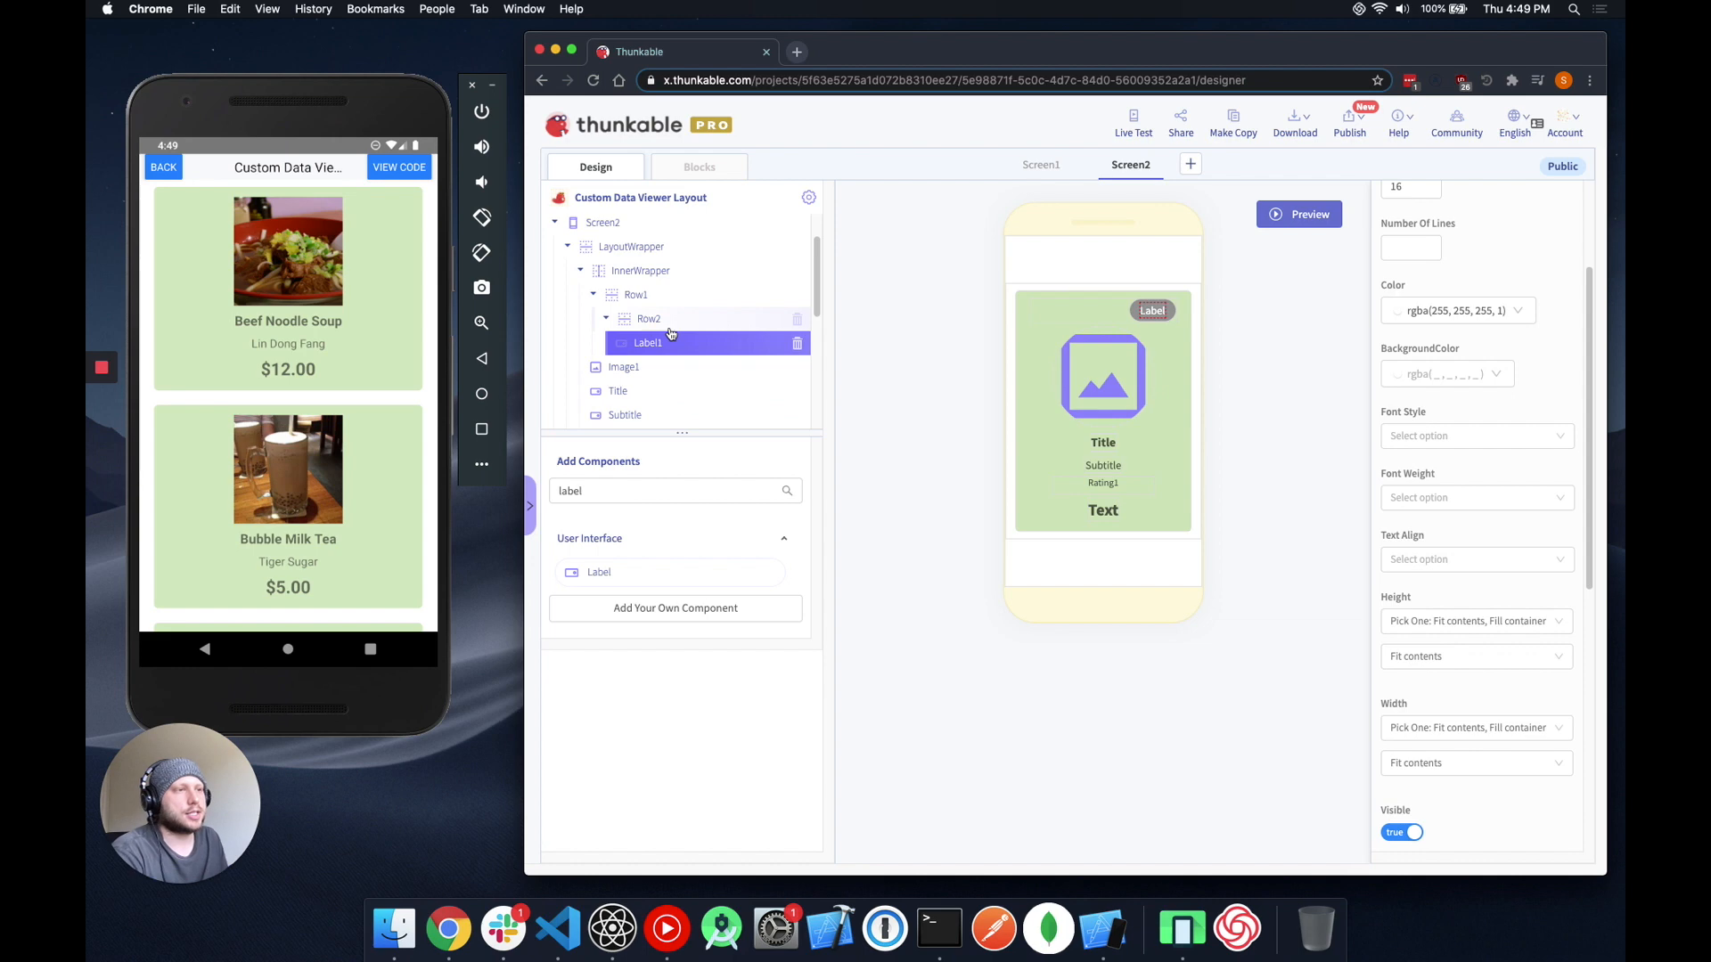
{"action": "left_click", "coordinate": [653, 254]}
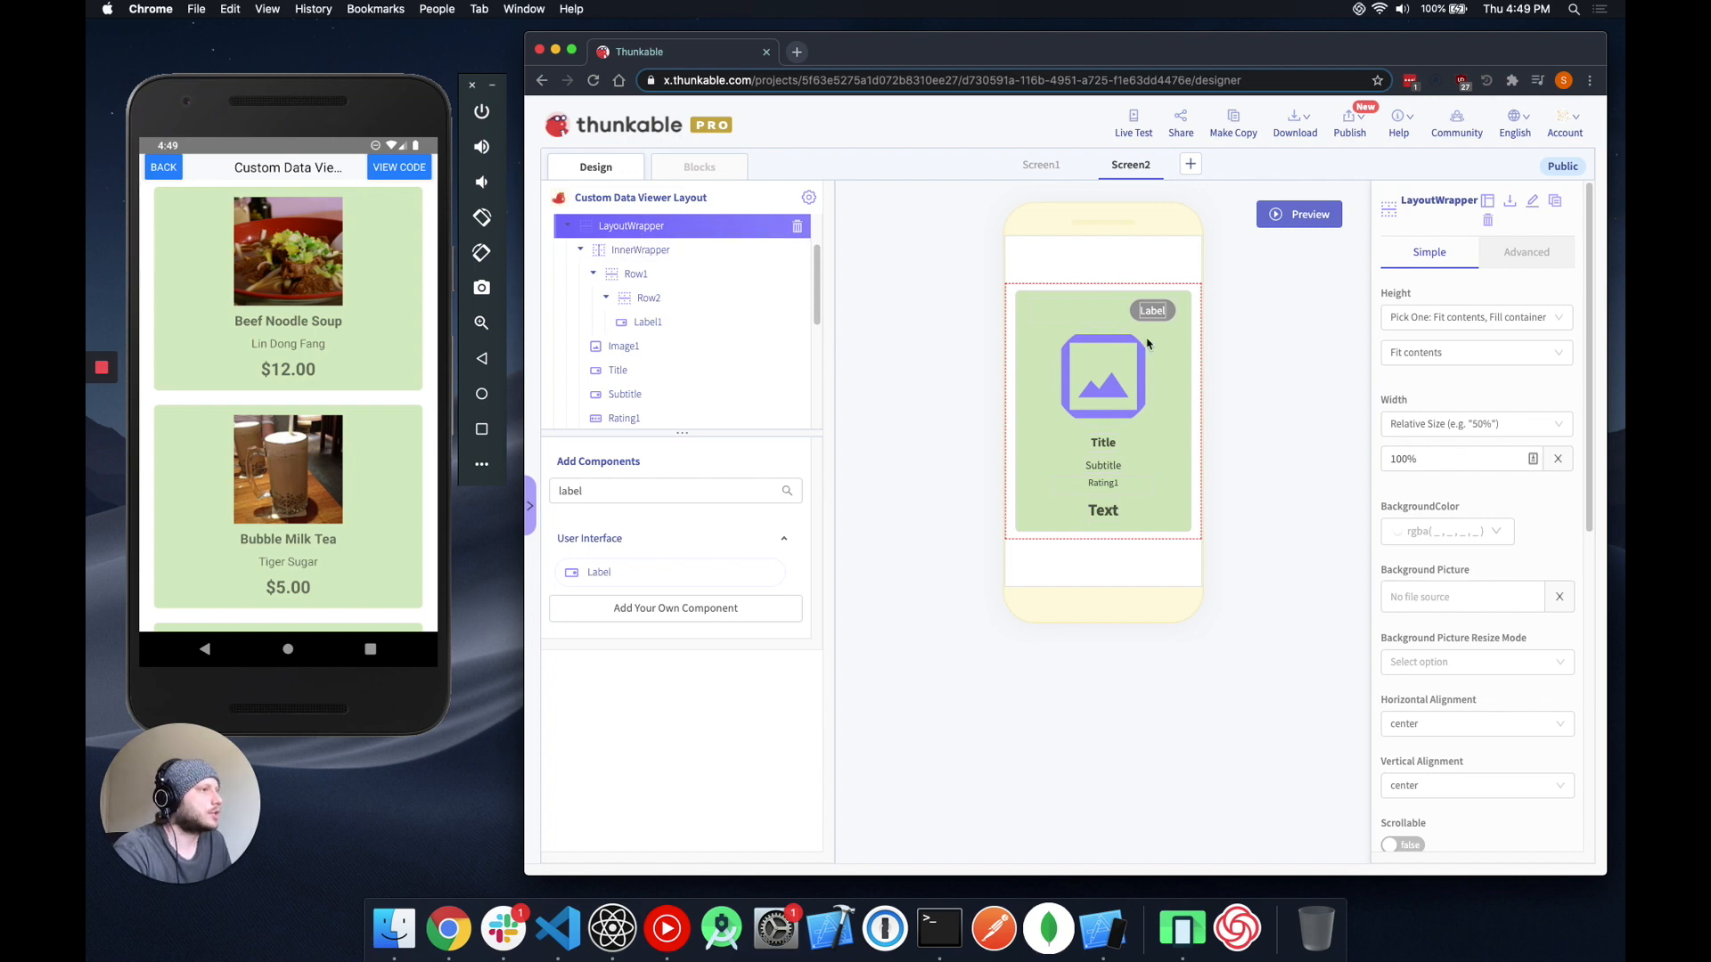
{"action": "left_click", "coordinate": [1487, 207]}
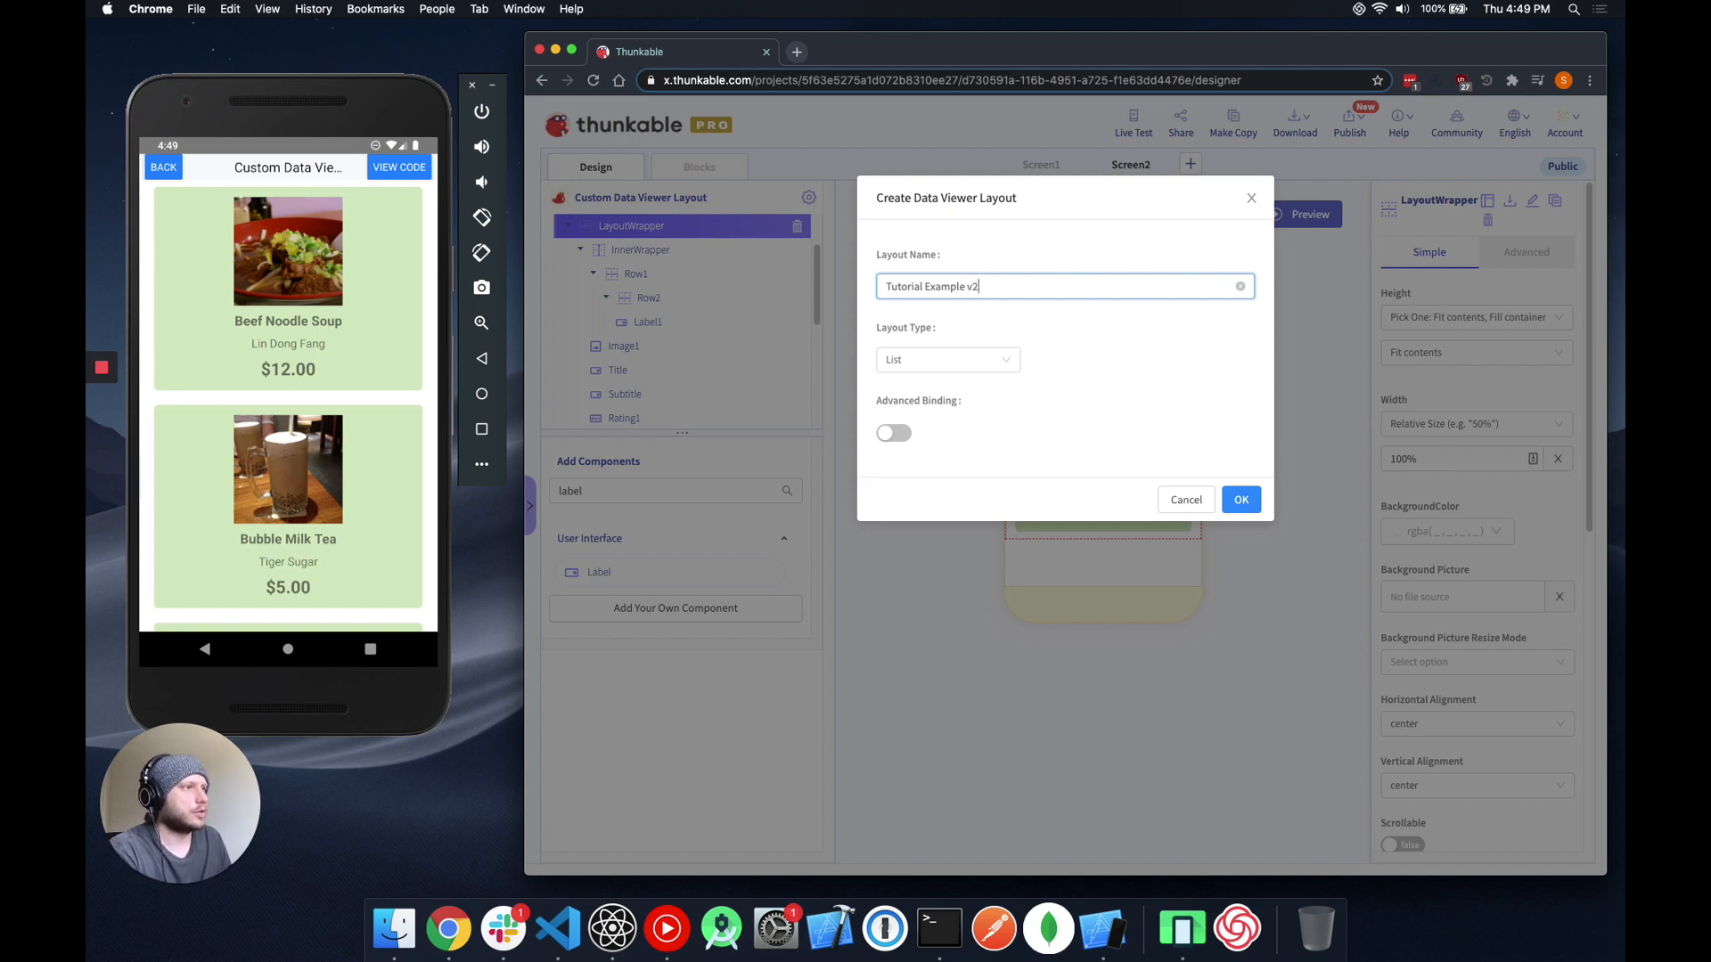
{"action": "left_click", "coordinate": [898, 435]}
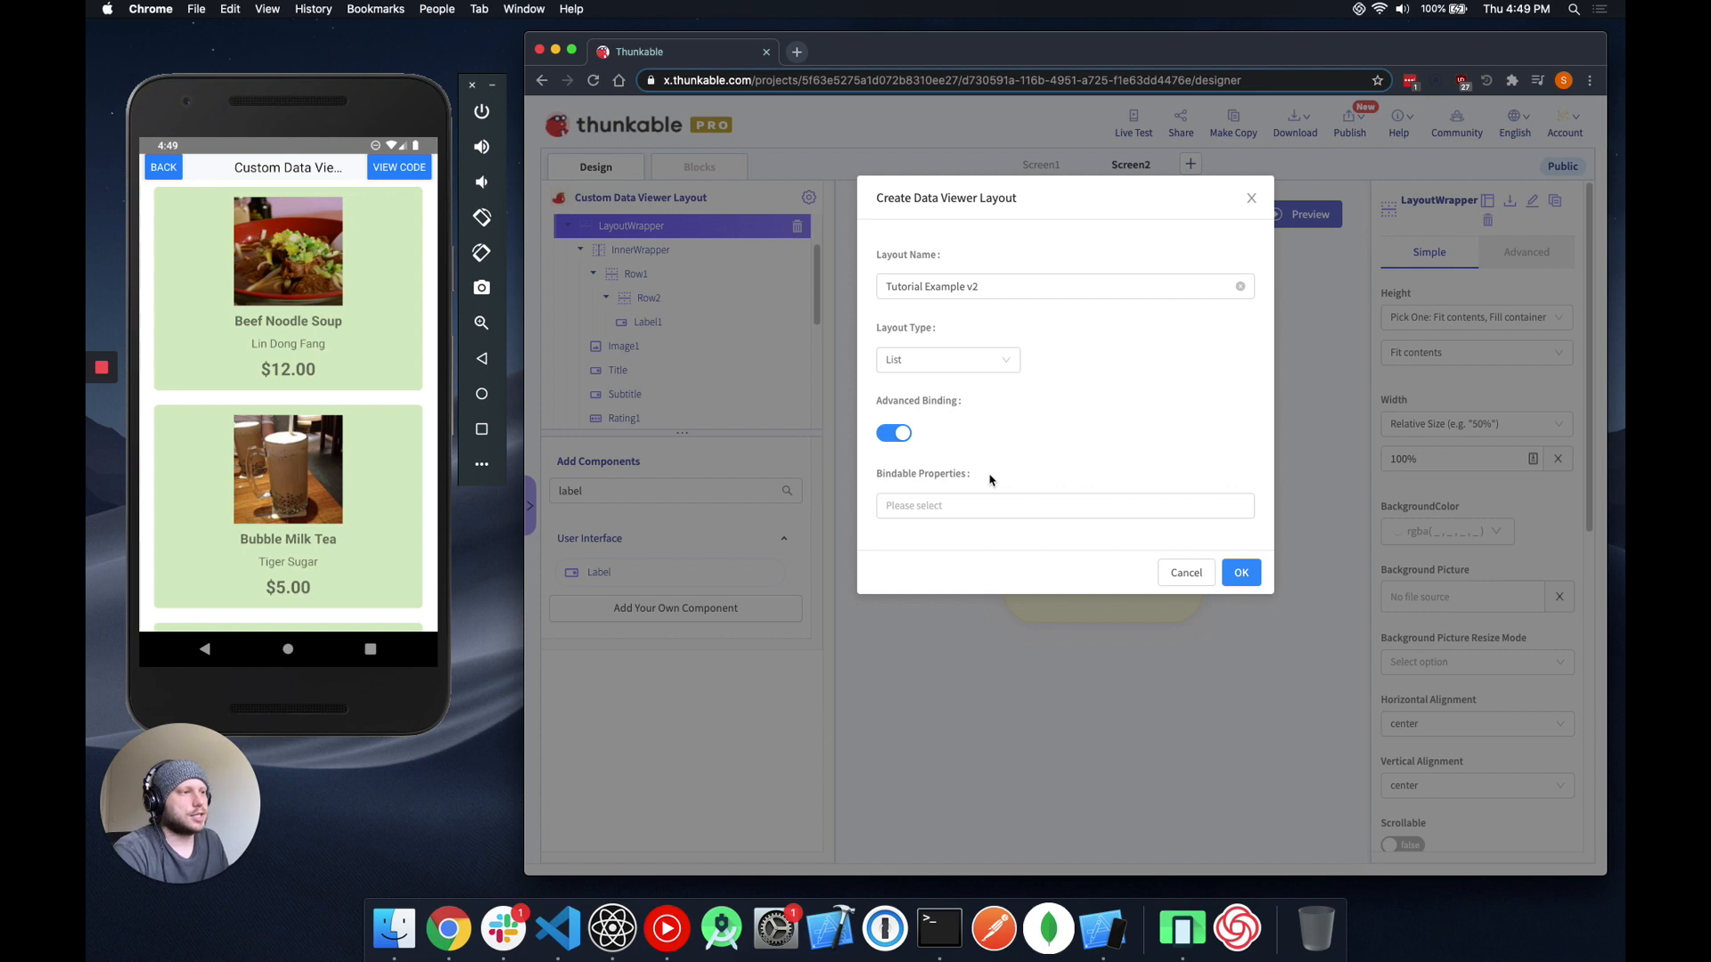
Make the Value of Rating1 and the Text of Label1 bindable properties of the new layout.
{"action": "left_click", "coordinate": [953, 504]}
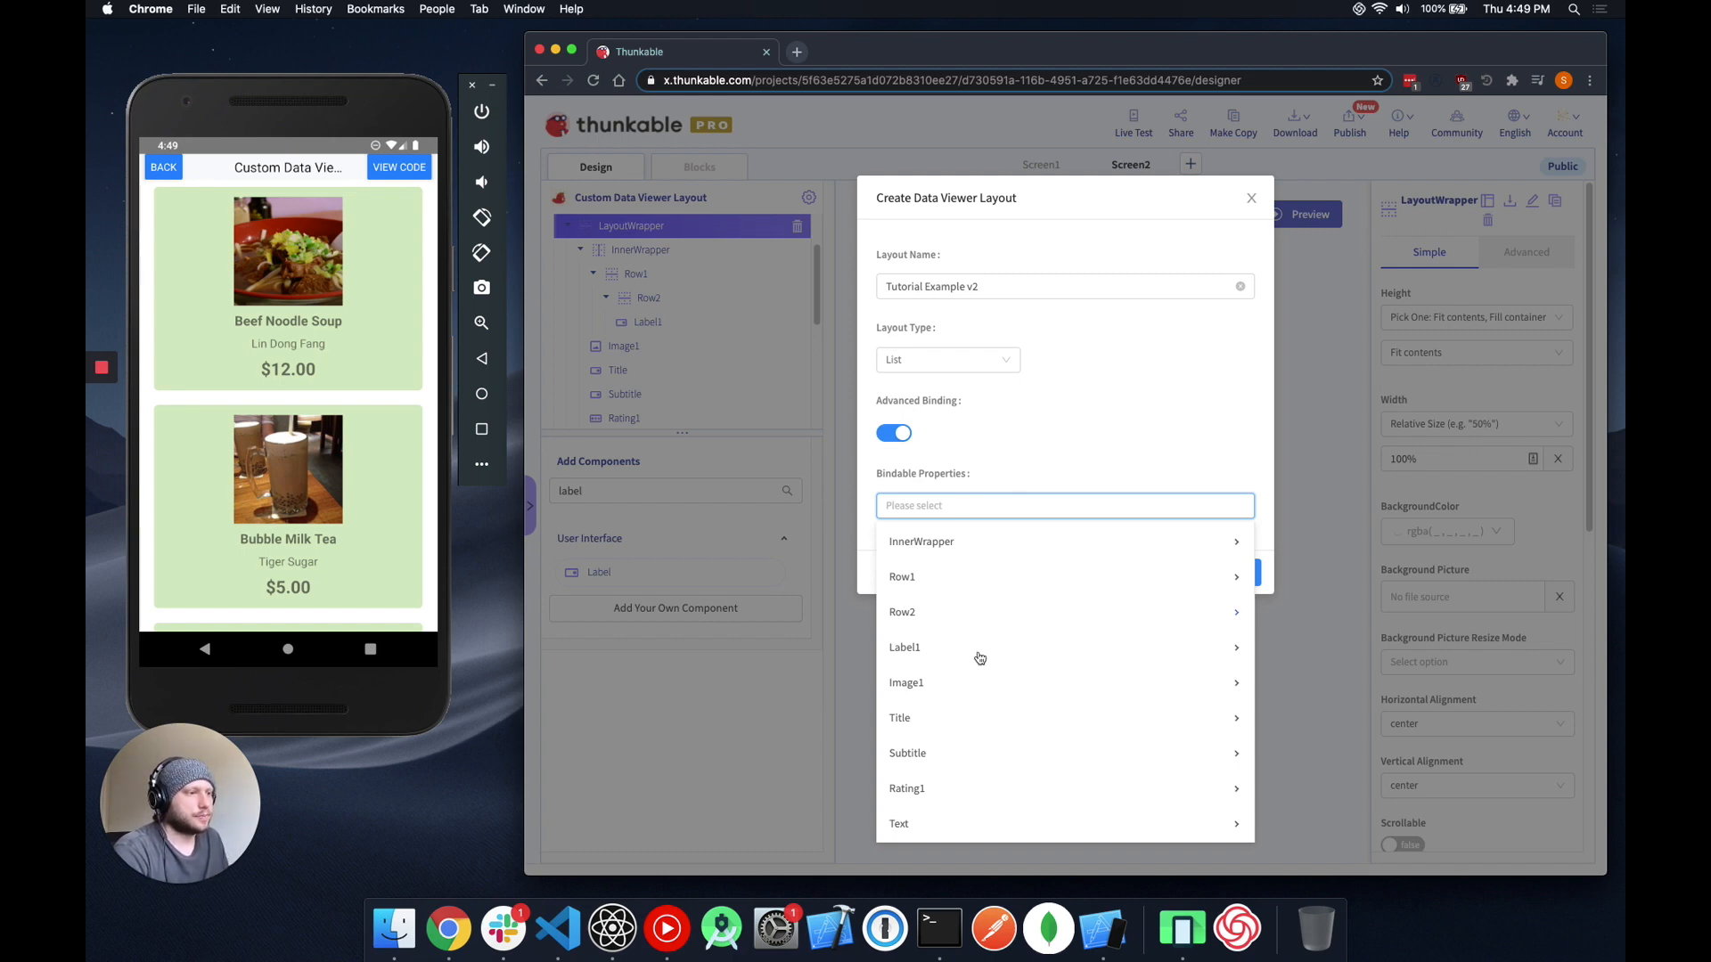
{"action": "mouse_move", "coordinate": [973, 796]}
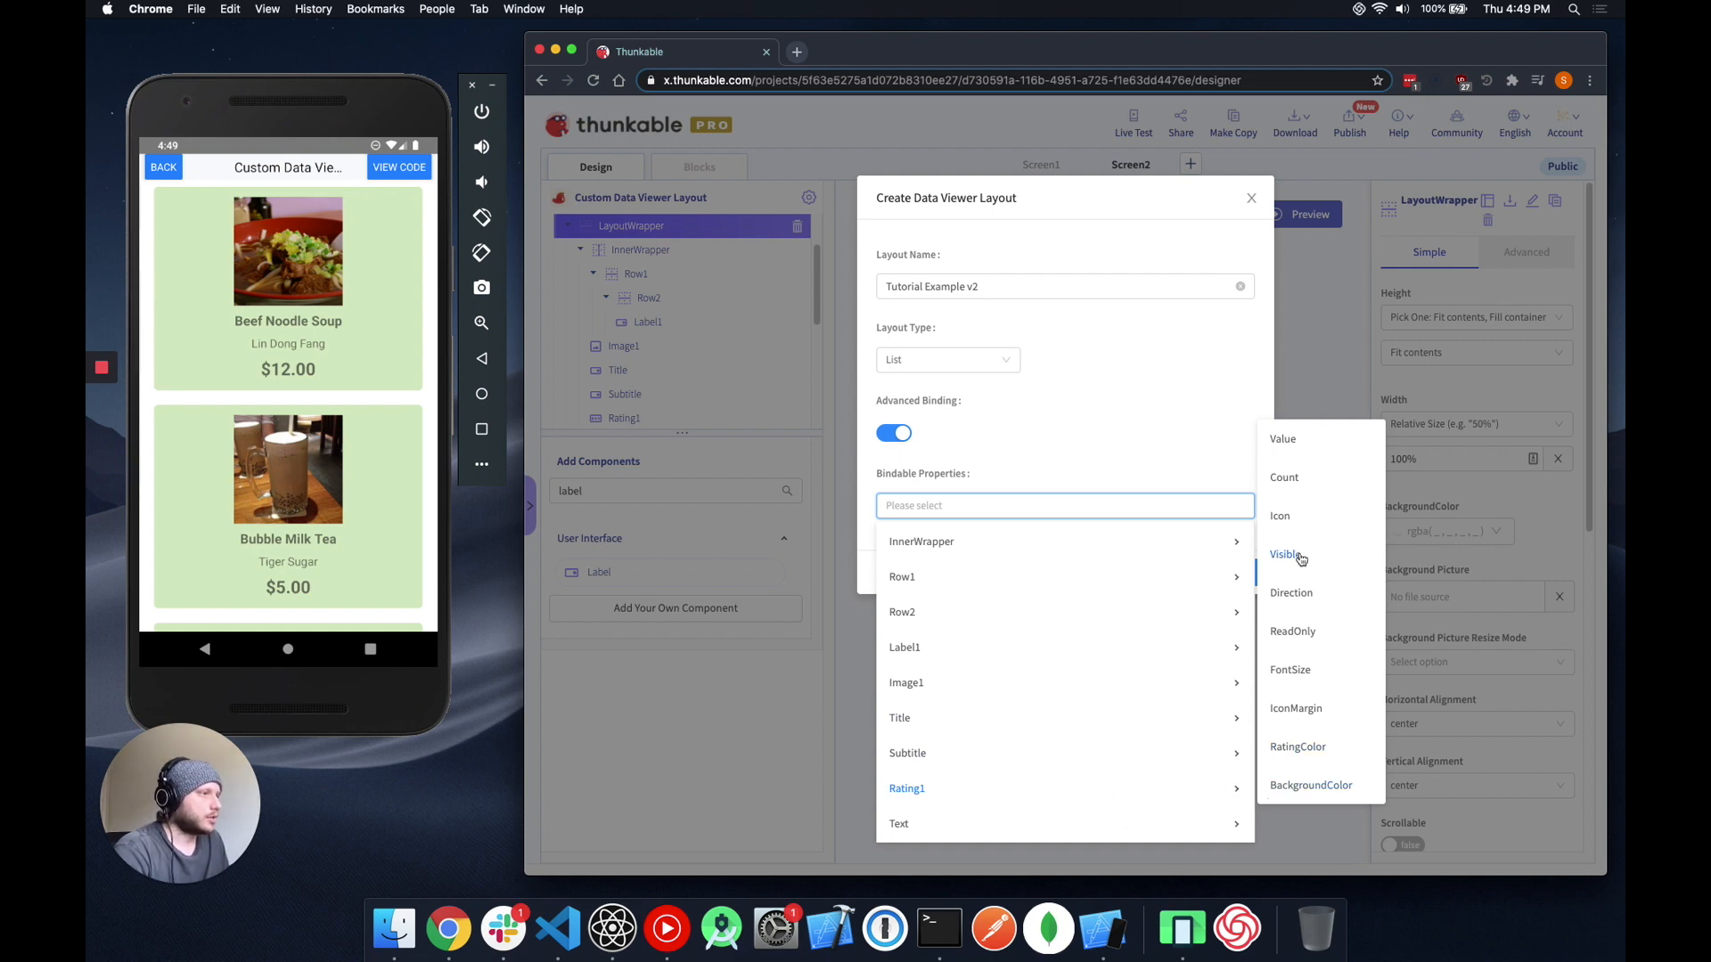
{"action": "left_click", "coordinate": [1301, 447]}
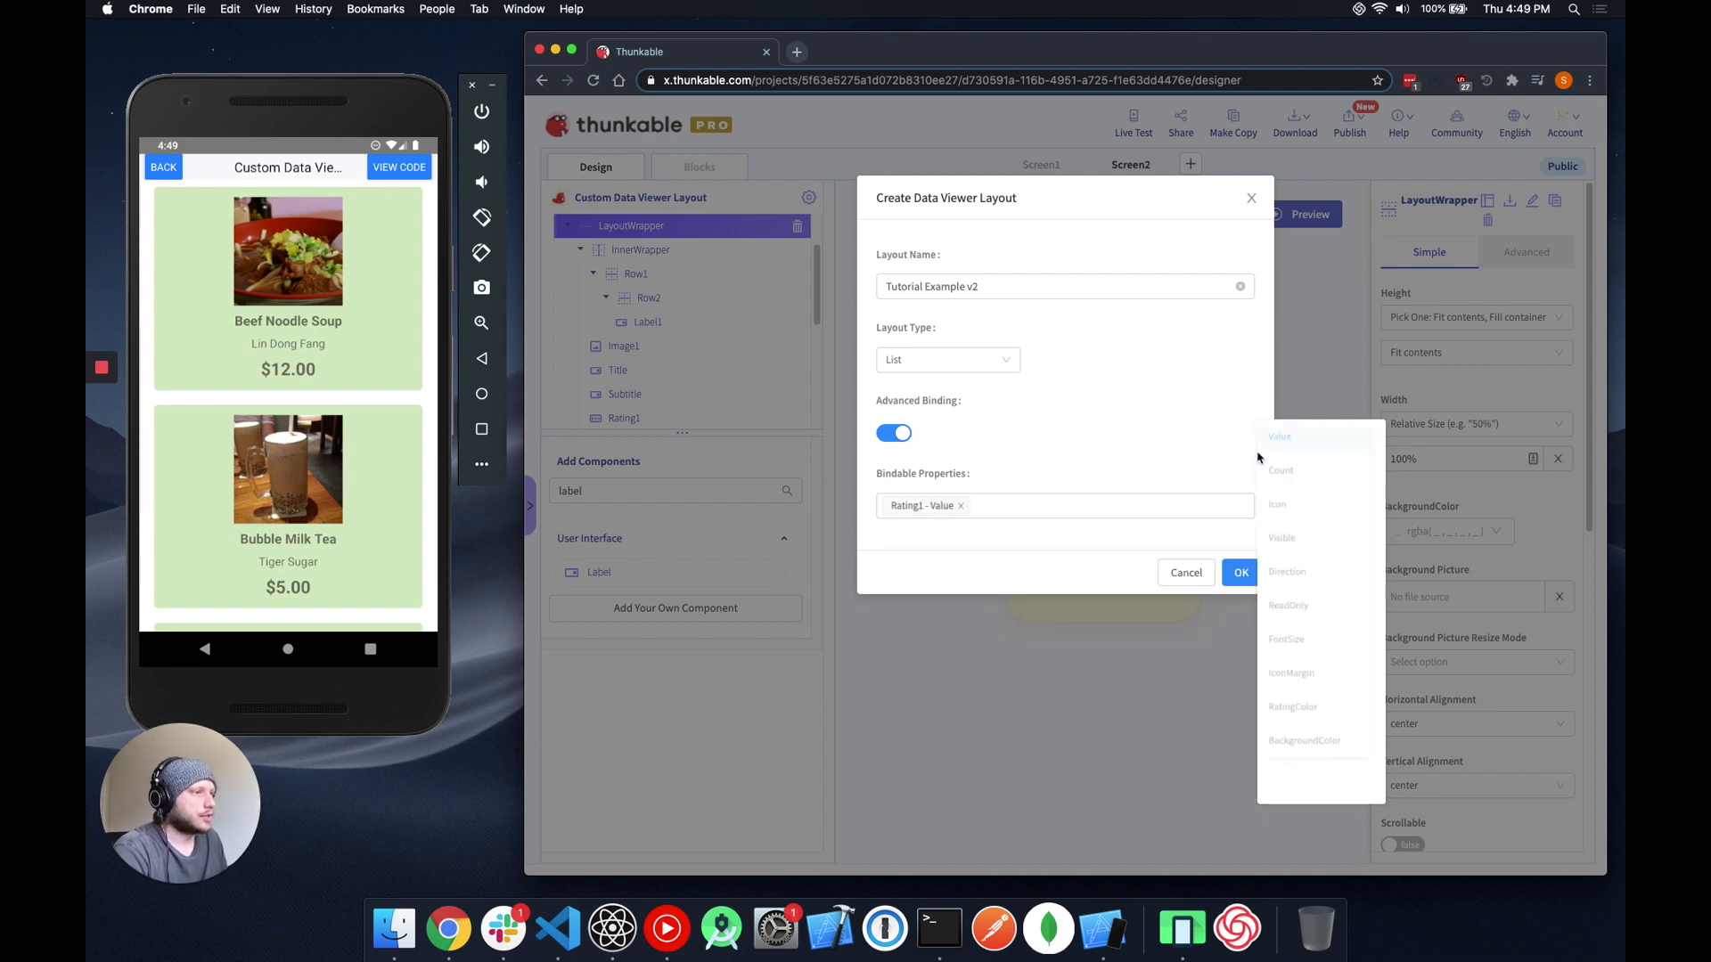
{"action": "left_click", "coordinate": [1024, 505]}
{"action": "mouse_move", "coordinate": [974, 650]}
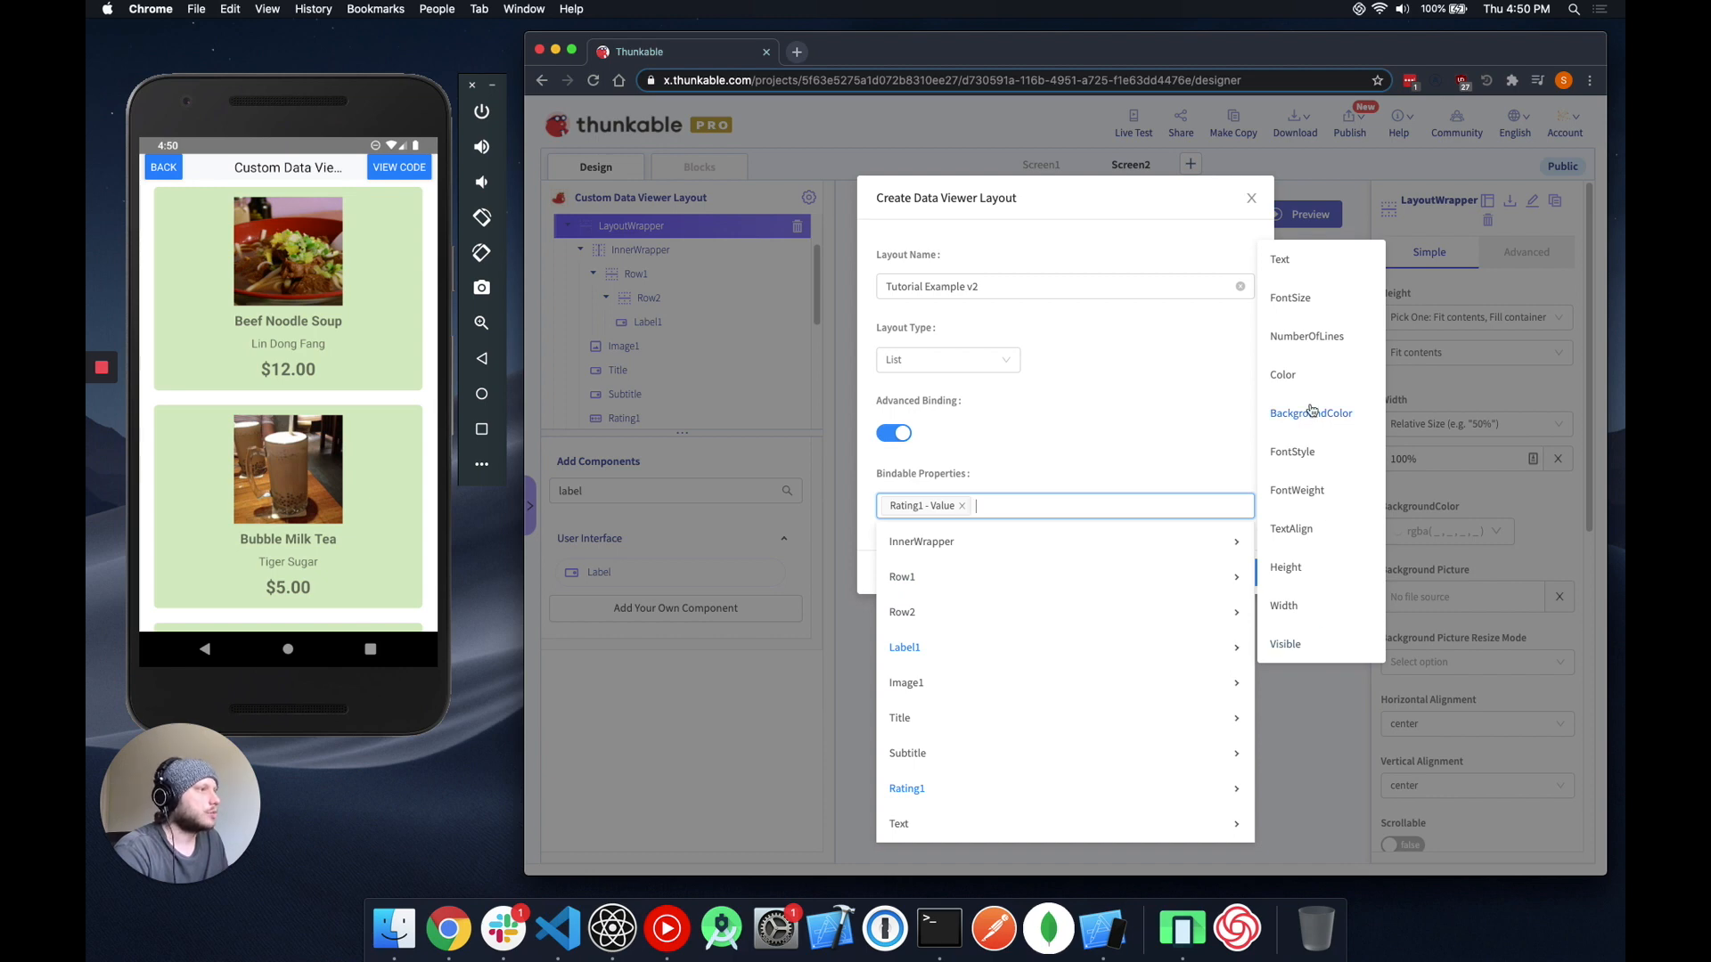
{"action": "left_click", "coordinate": [1301, 268]}
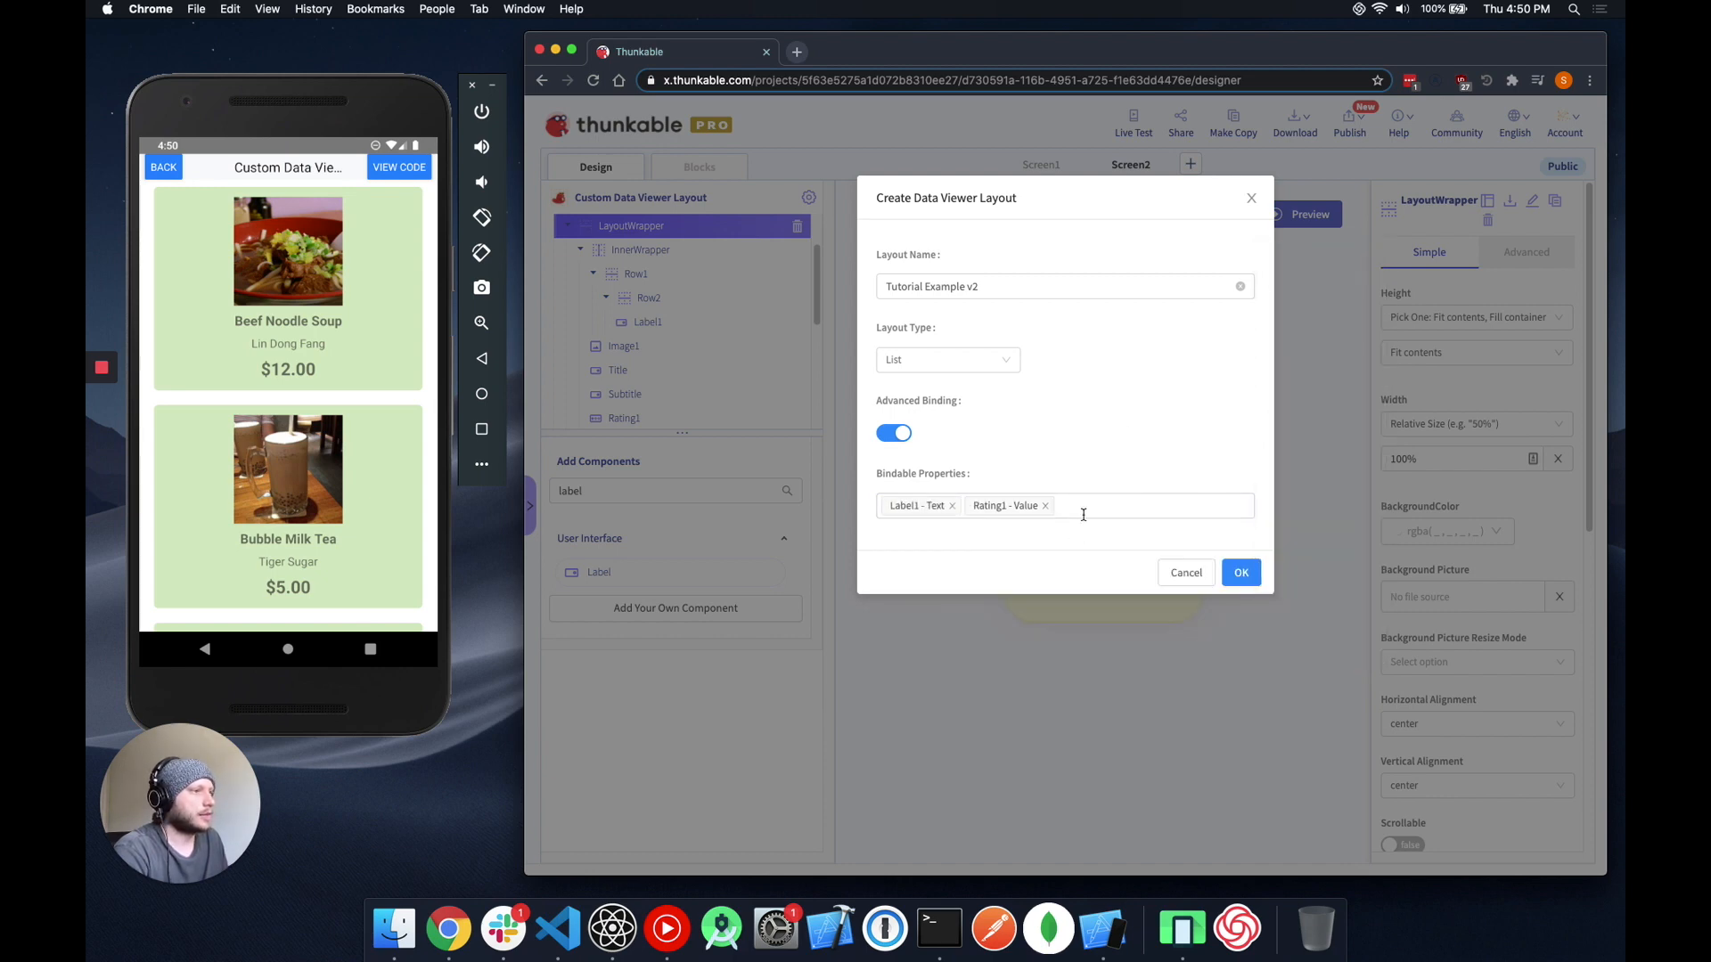
Add the BackgroundColor of Row2 and the Text of Title to the layout's bindable properties.
{"action": "left_click", "coordinate": [1083, 515]}
{"action": "left_click", "coordinate": [944, 615]}
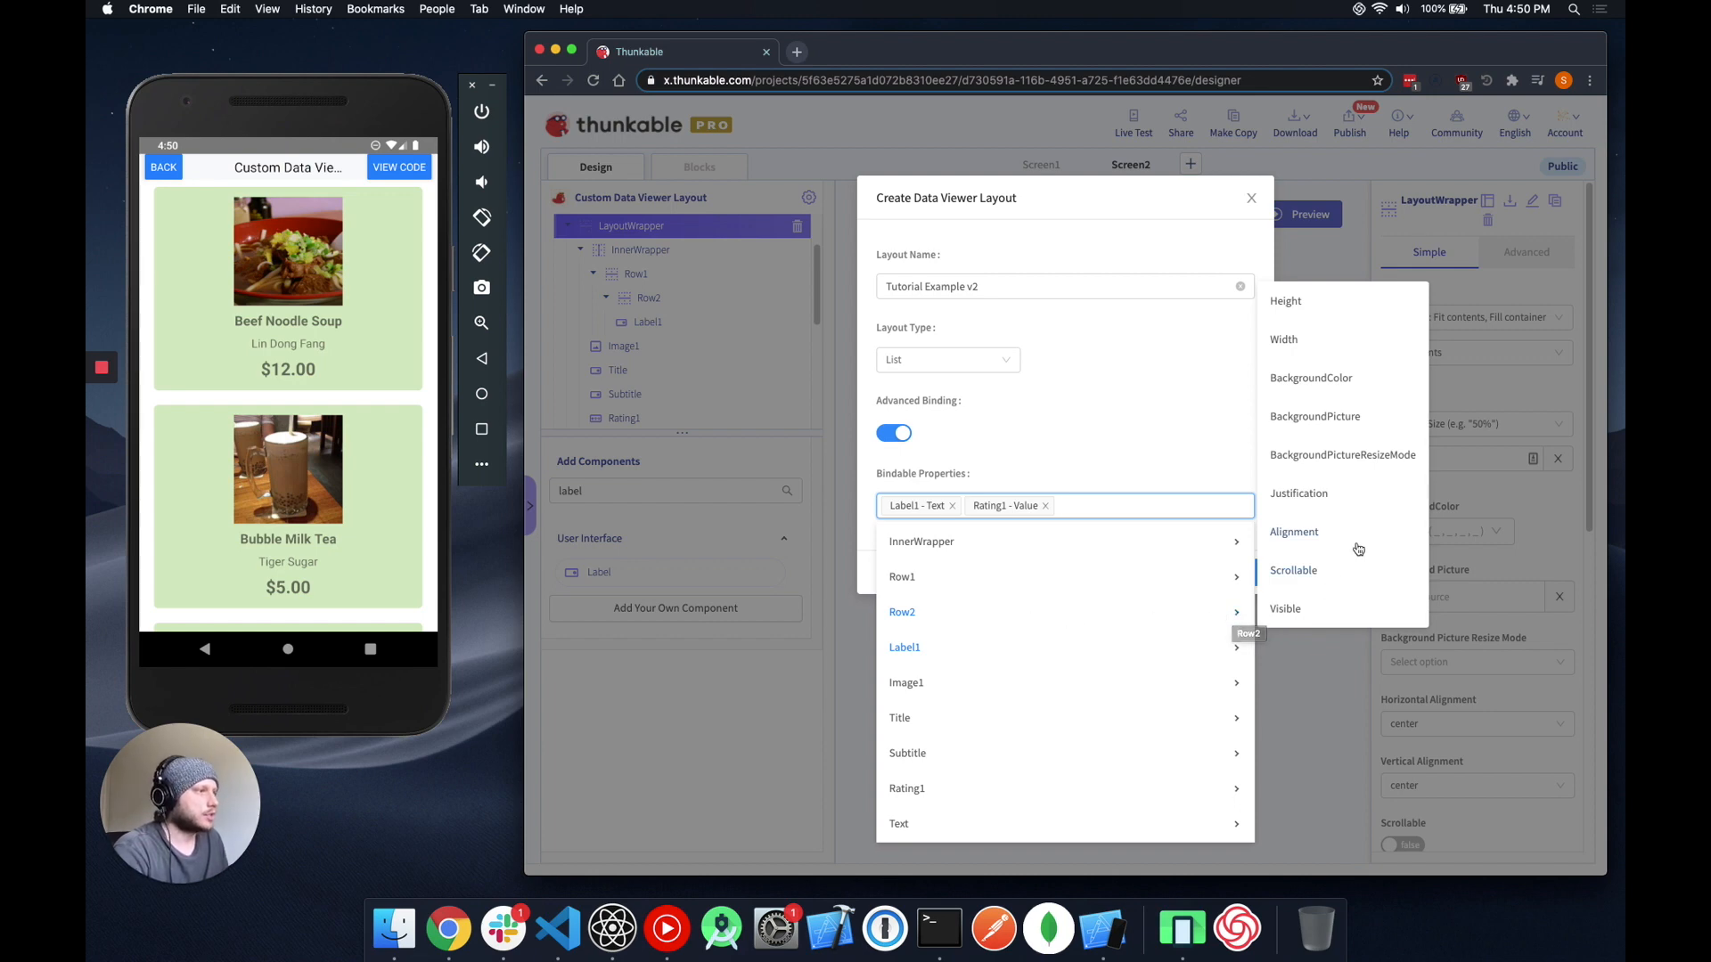
{"action": "left_click", "coordinate": [1338, 390]}
{"action": "left_click", "coordinate": [1210, 515]}
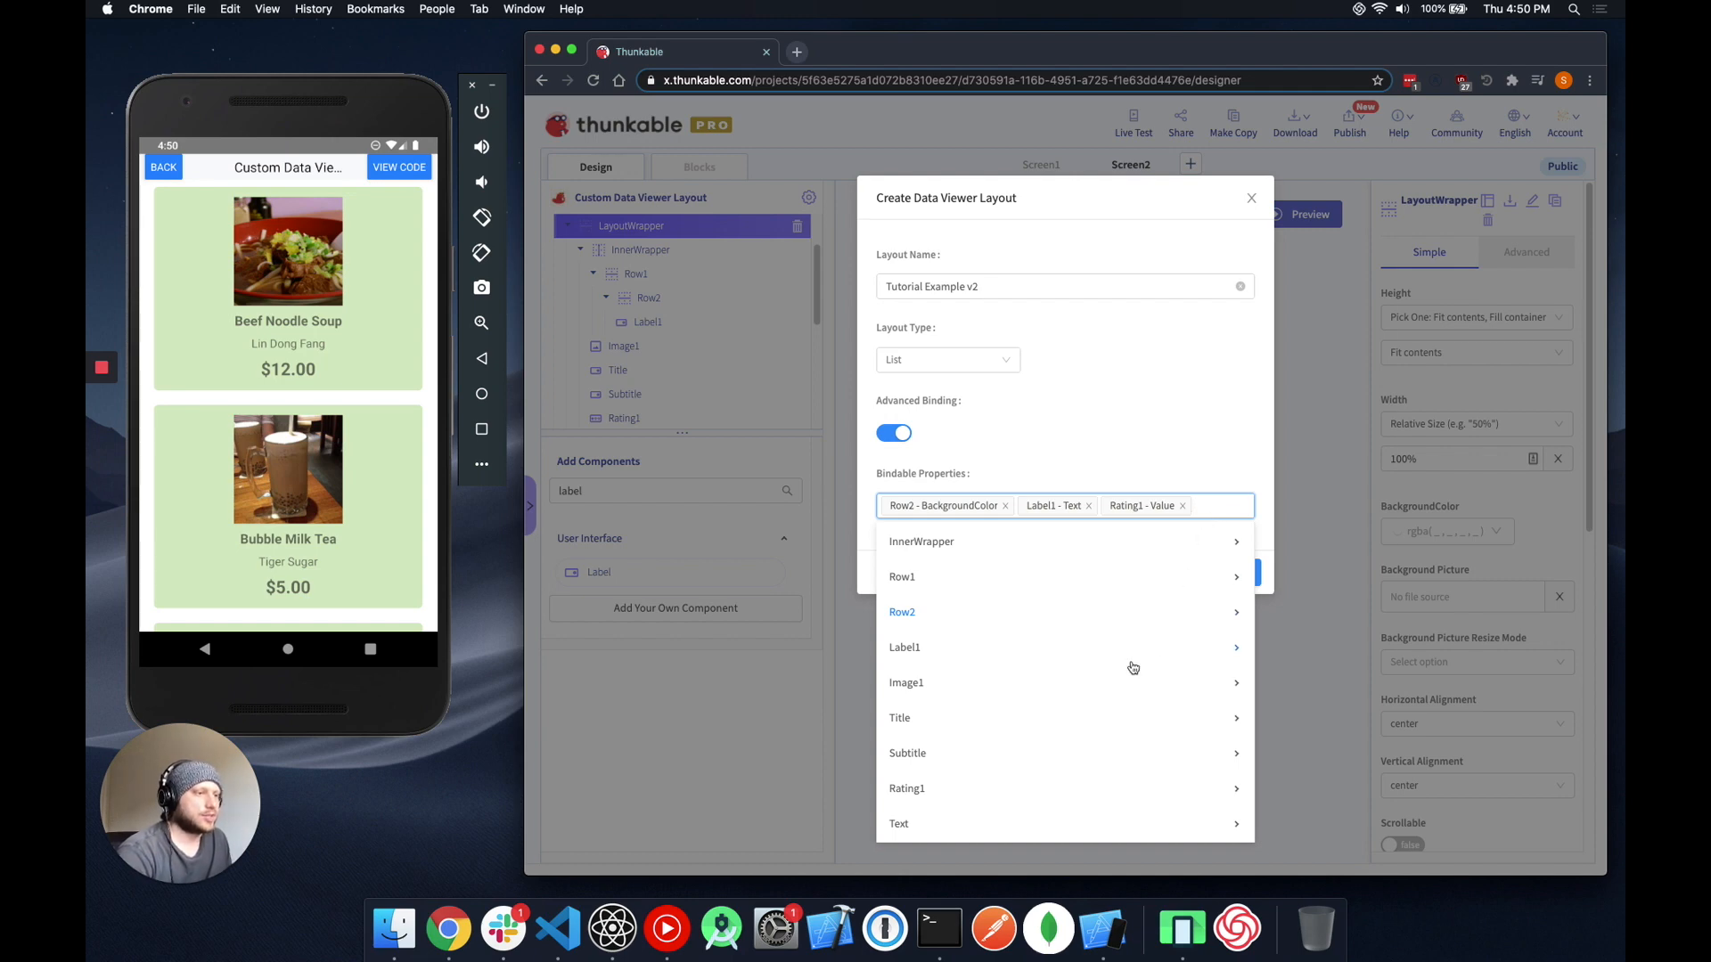
{"action": "mouse_move", "coordinate": [1030, 723]}
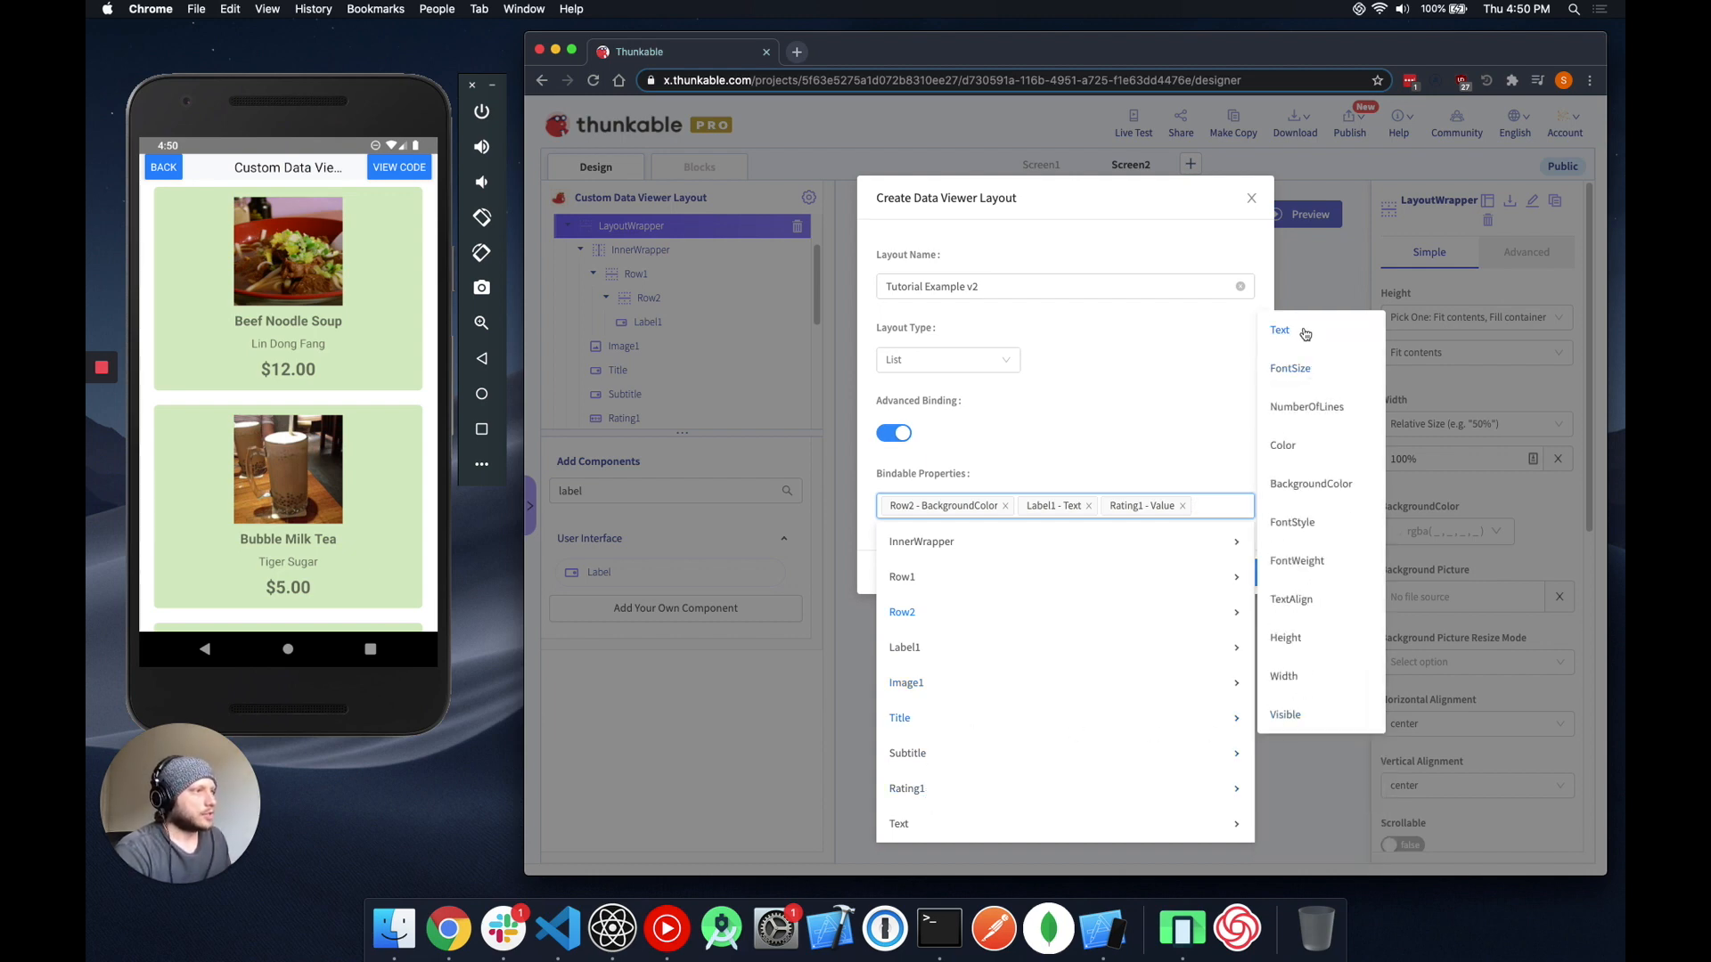
{"action": "left_click", "coordinate": [1305, 334]}
Add the Text property of both the Subtitle and Text components to the layout's bindable properties.
{"action": "left_click", "coordinate": [1142, 535]}
{"action": "mouse_move", "coordinate": [1246, 775]}
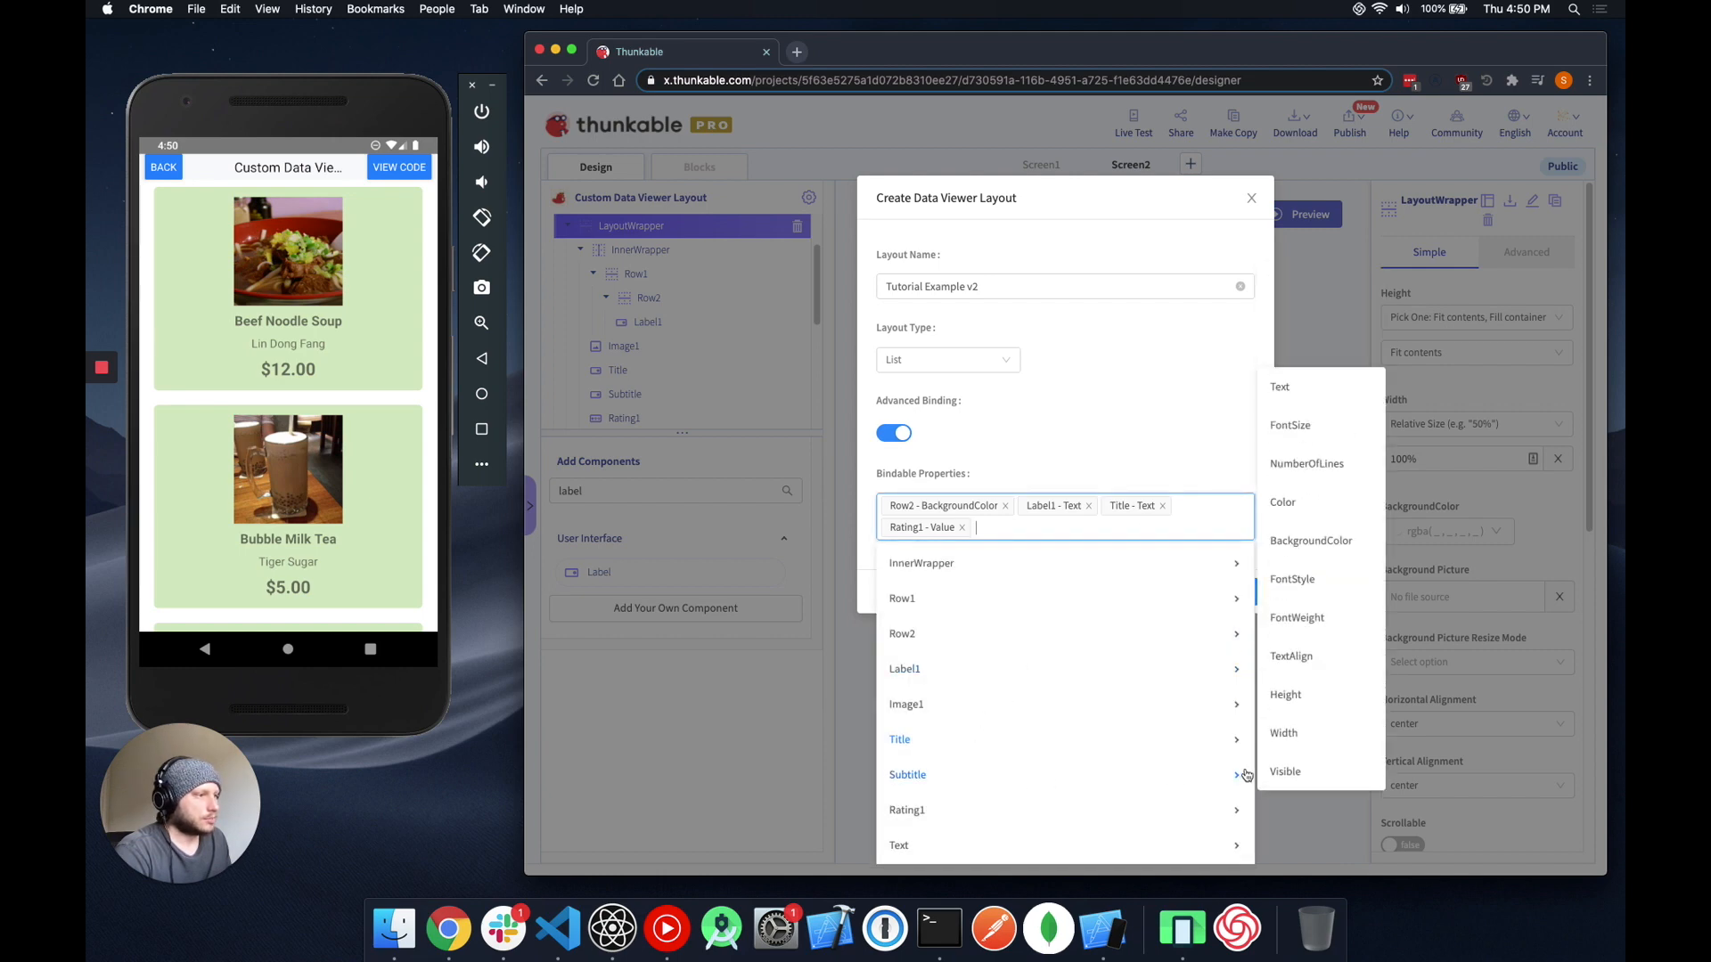
{"action": "left_click", "coordinate": [1283, 393]}
{"action": "left_click", "coordinate": [1087, 530]}
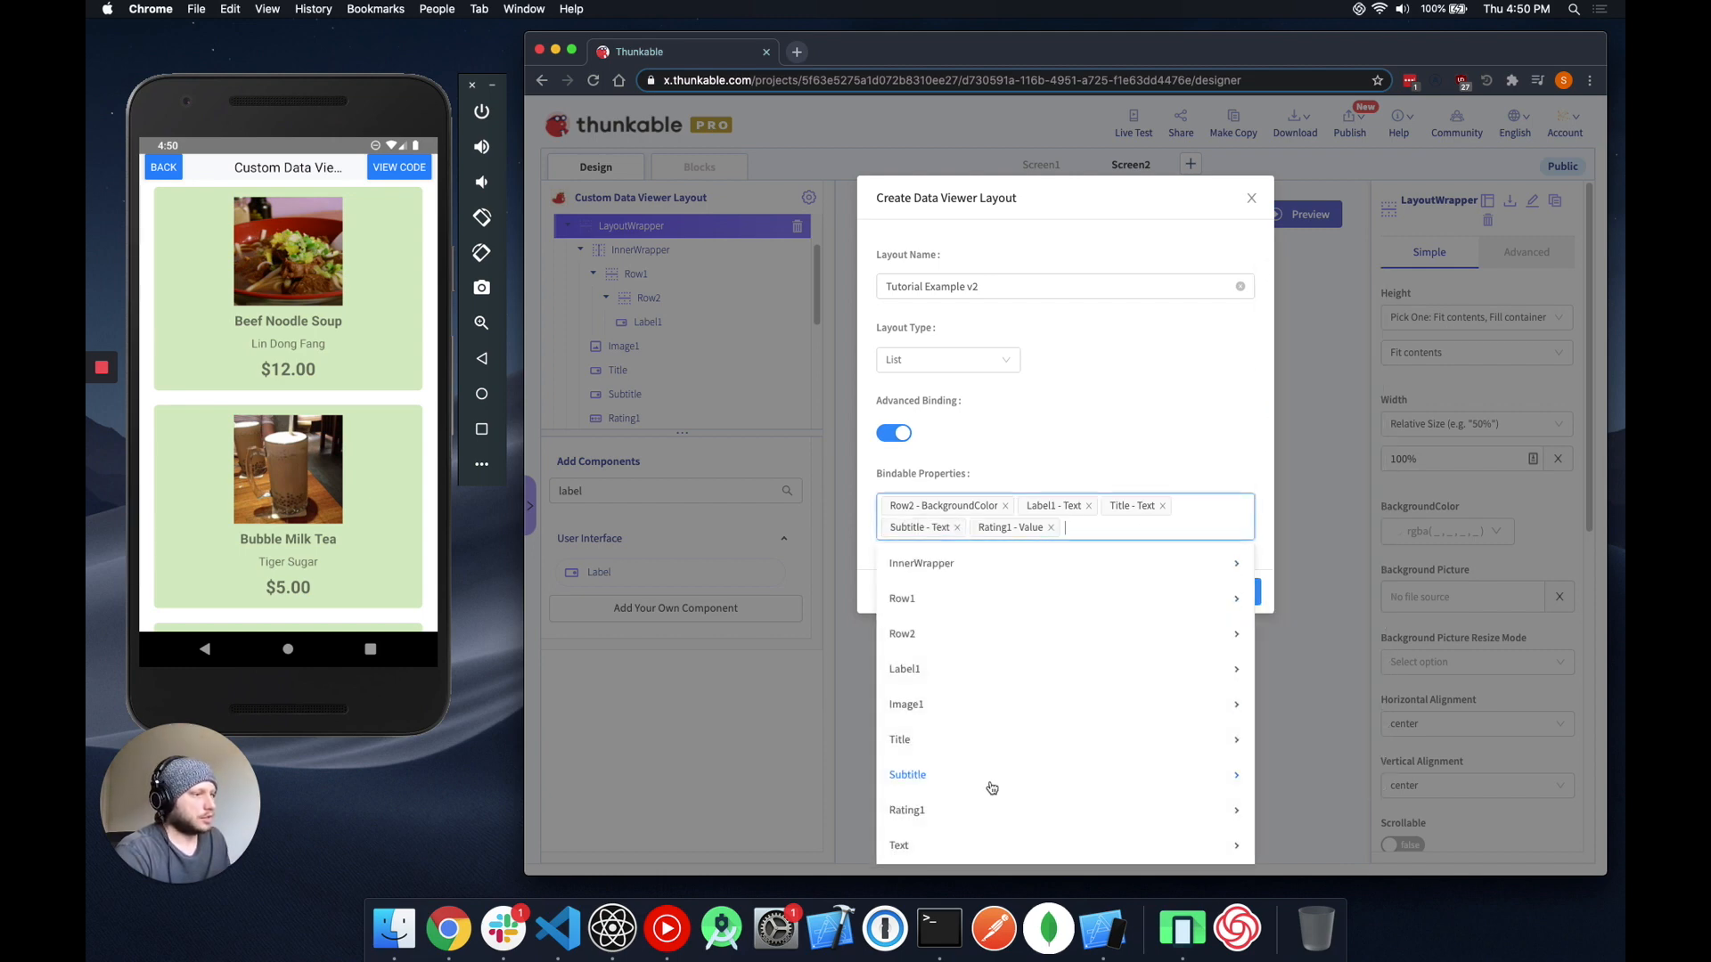
{"action": "mouse_move", "coordinate": [1115, 847]}
{"action": "left_click", "coordinate": [1301, 466]}
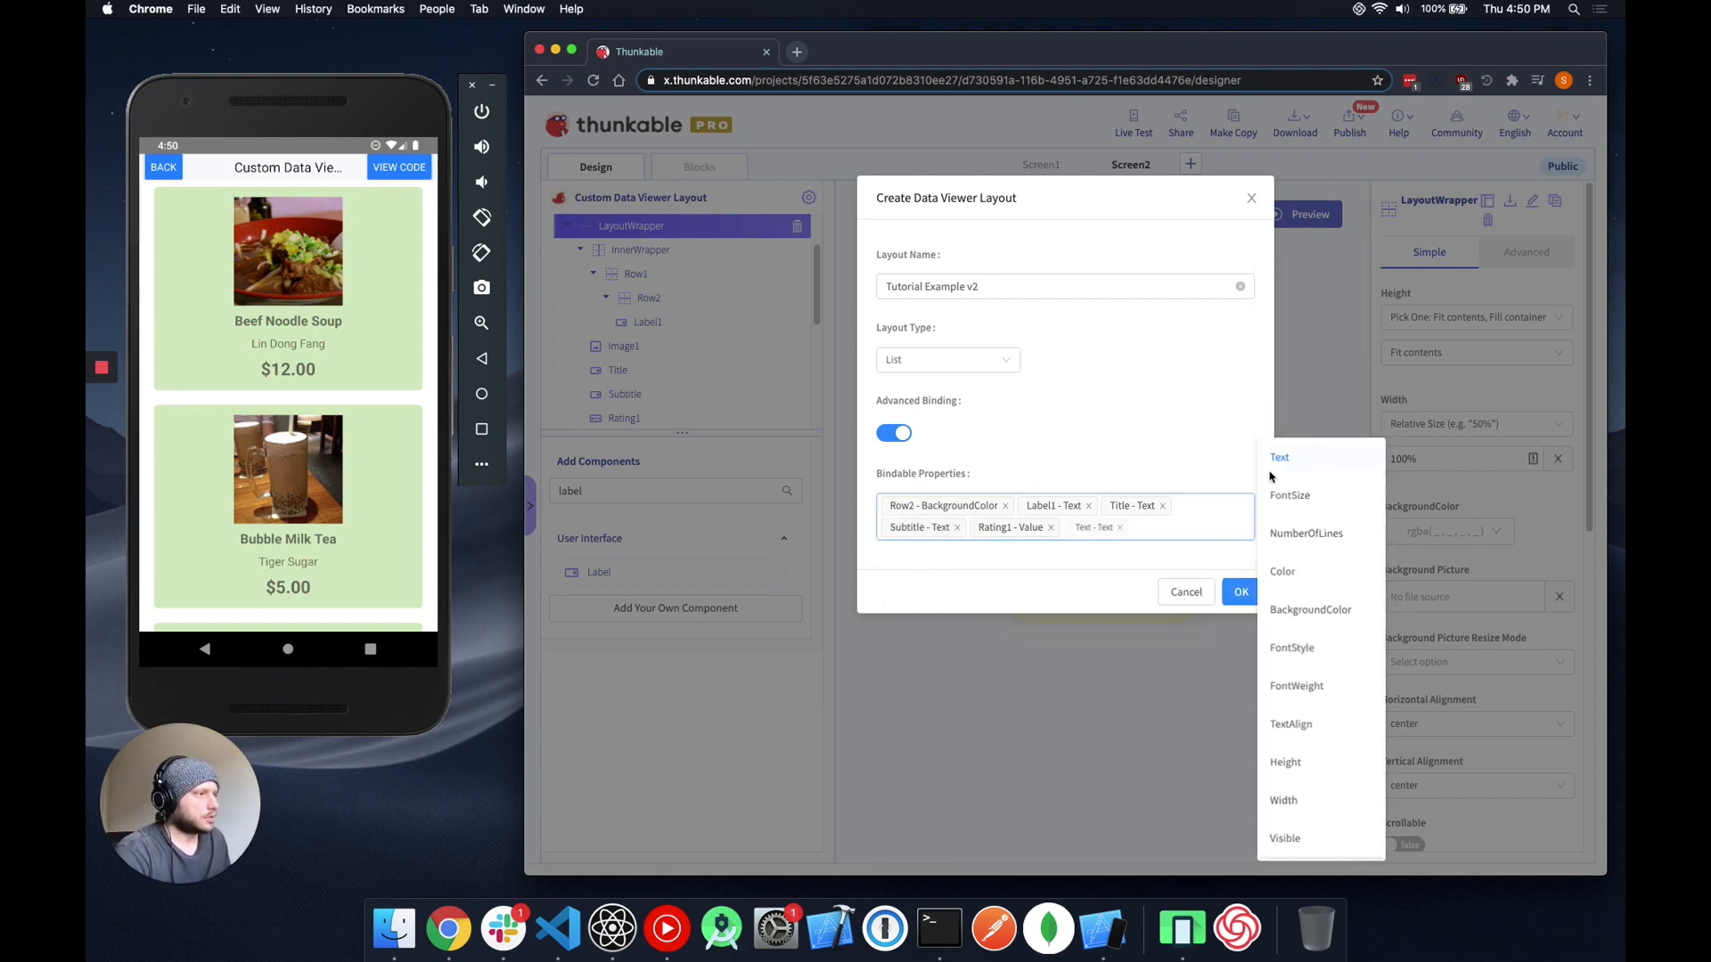
Add the Picture of Image1 to the bindable properties and create the Tutorial Example v2 layout.
{"action": "left_click", "coordinate": [1175, 533]}
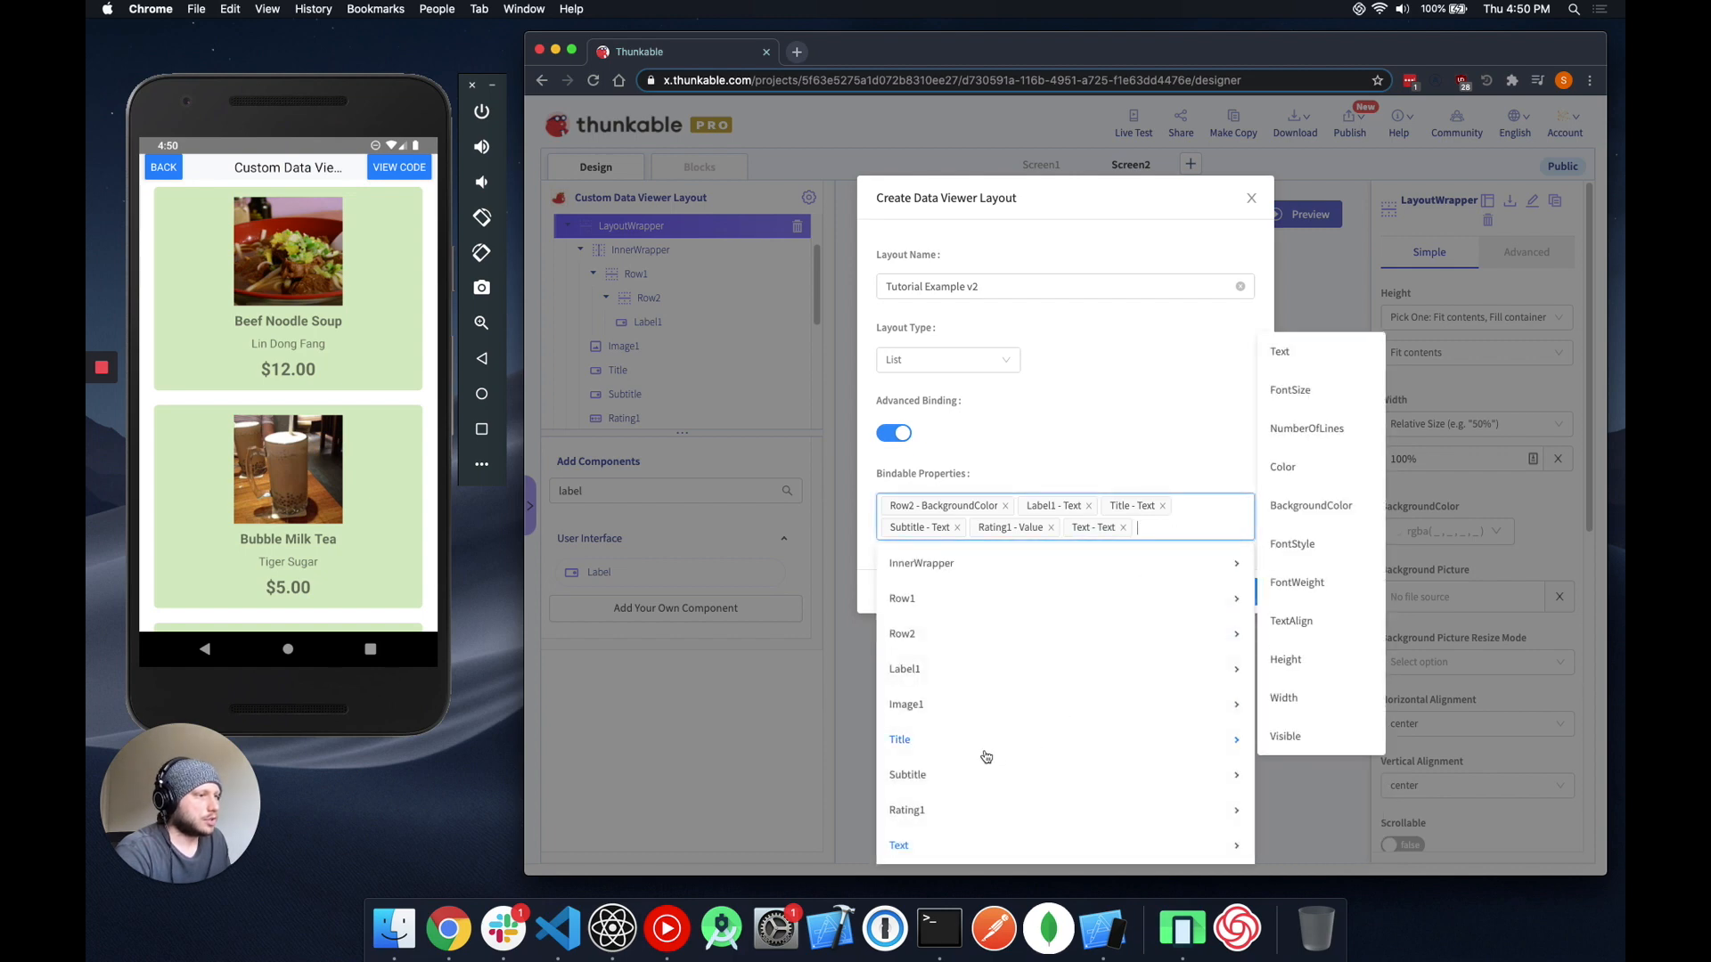
{"action": "left_click", "coordinate": [1290, 548]}
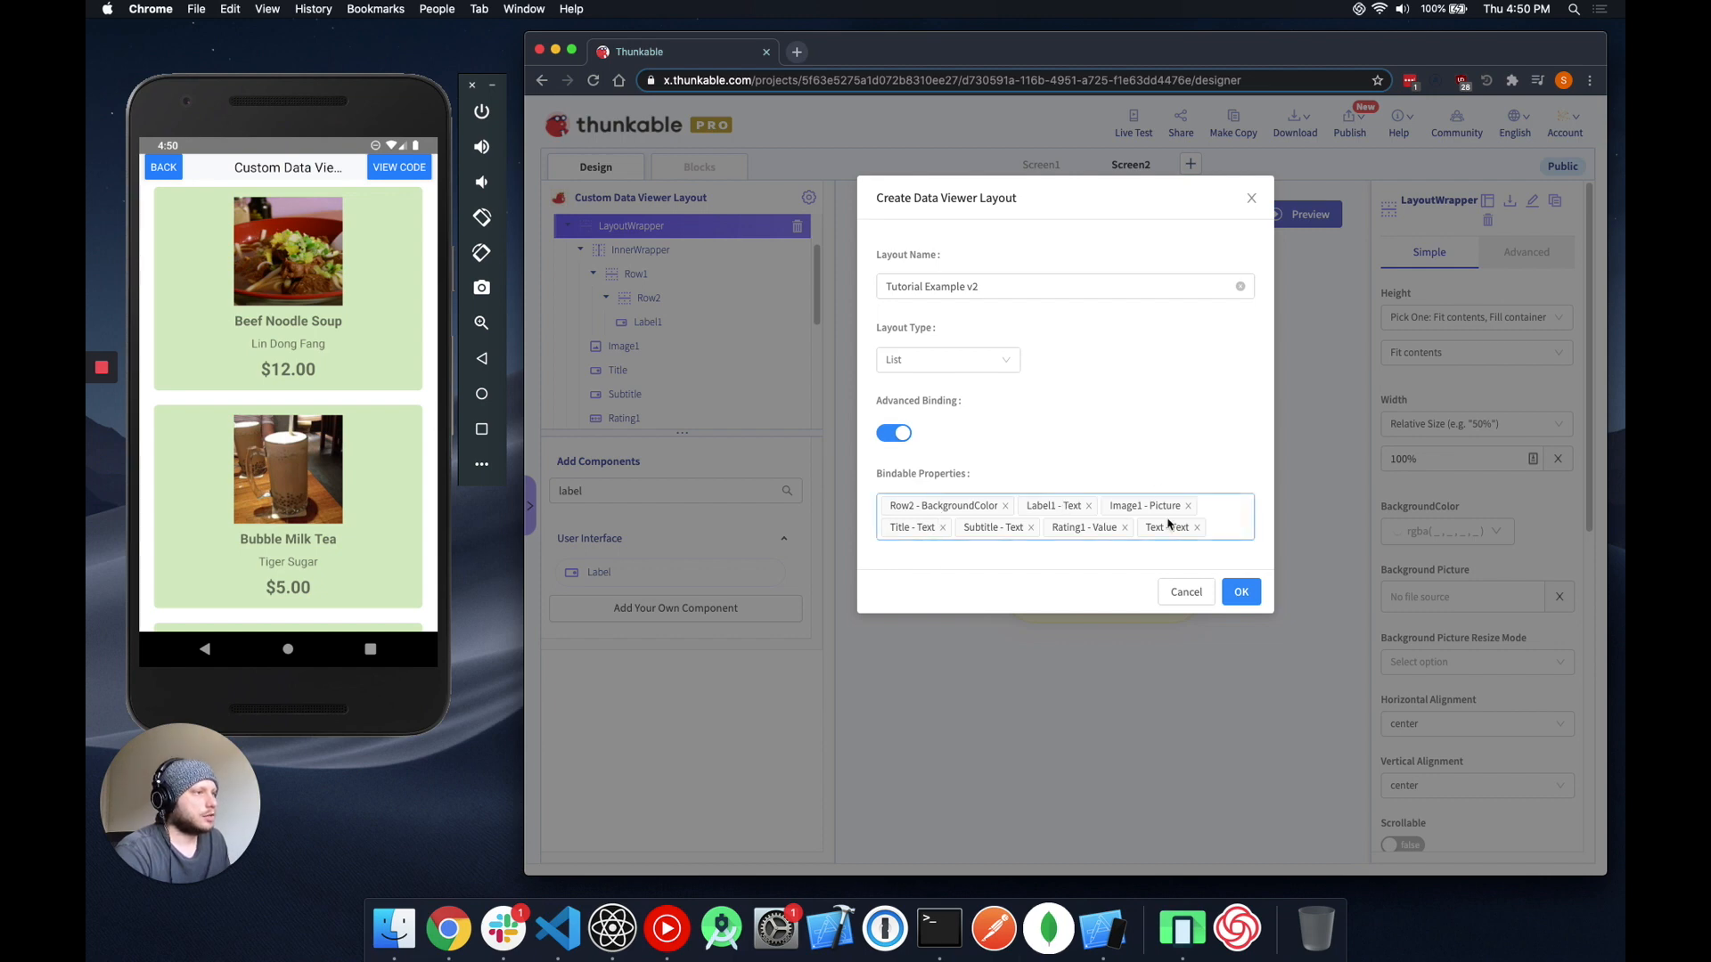
{"action": "left_click", "coordinate": [1238, 593]}
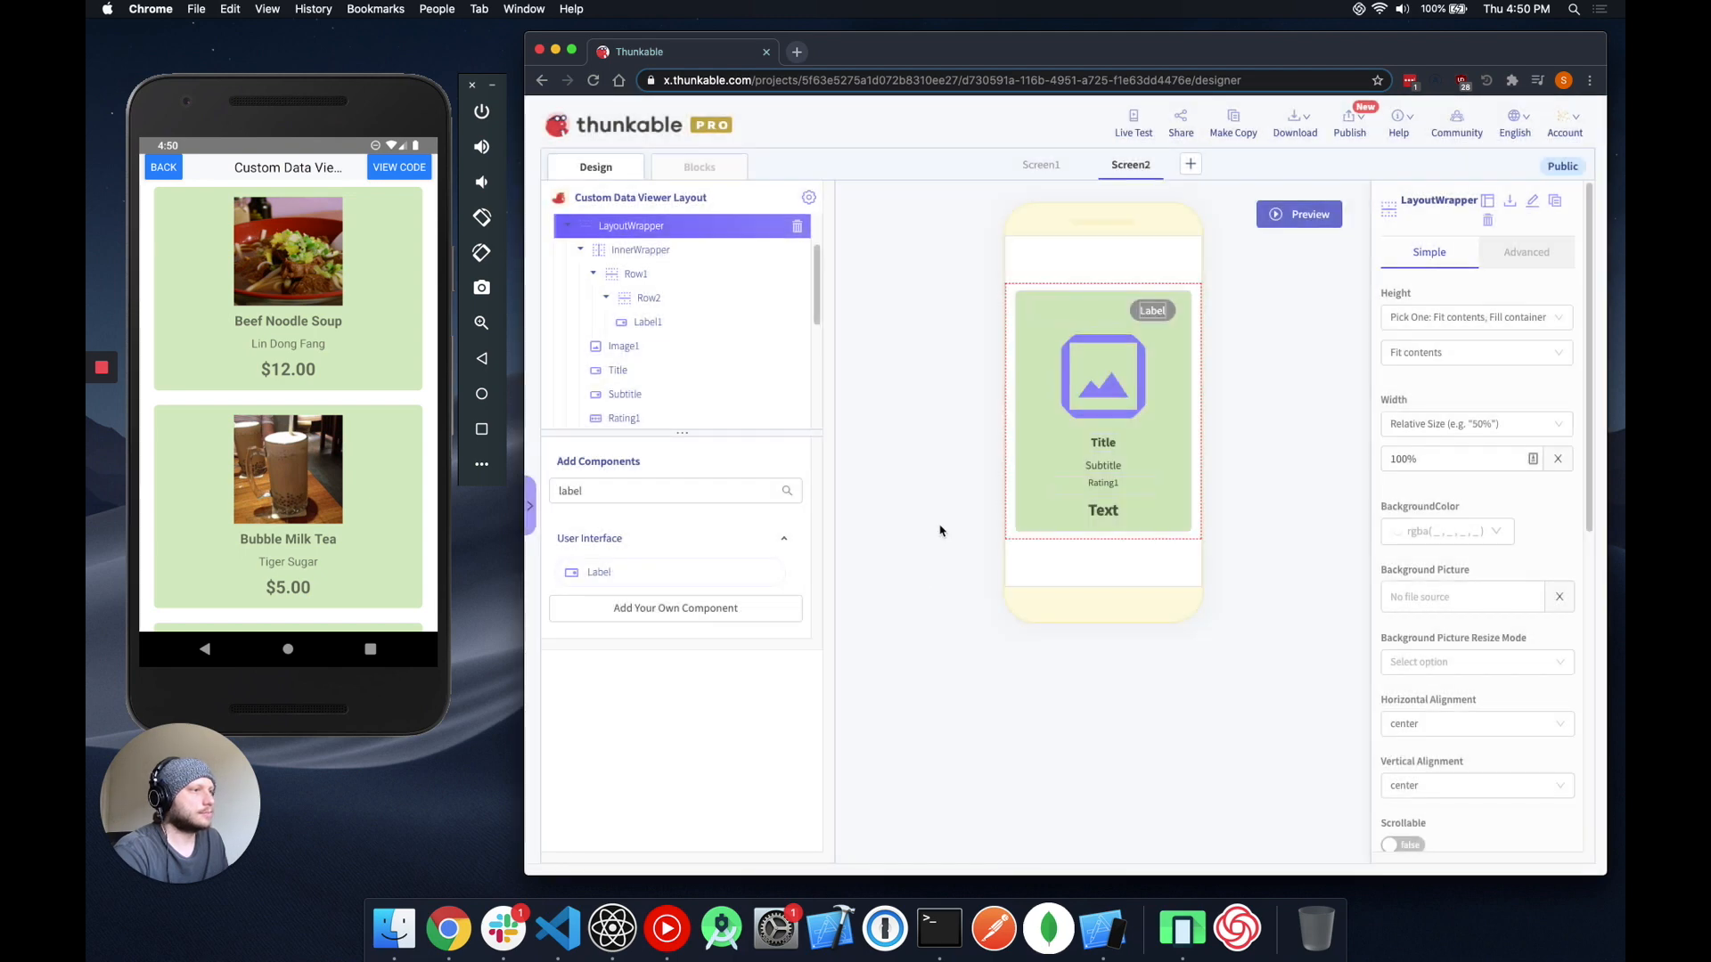
Switch the list item layout of Data_Viewer_List1 to the new custom layout with the tag label and rating.
{"action": "scroll", "coordinate": [668, 321], "scroll_direction": "up", "scroll_amount": 2}
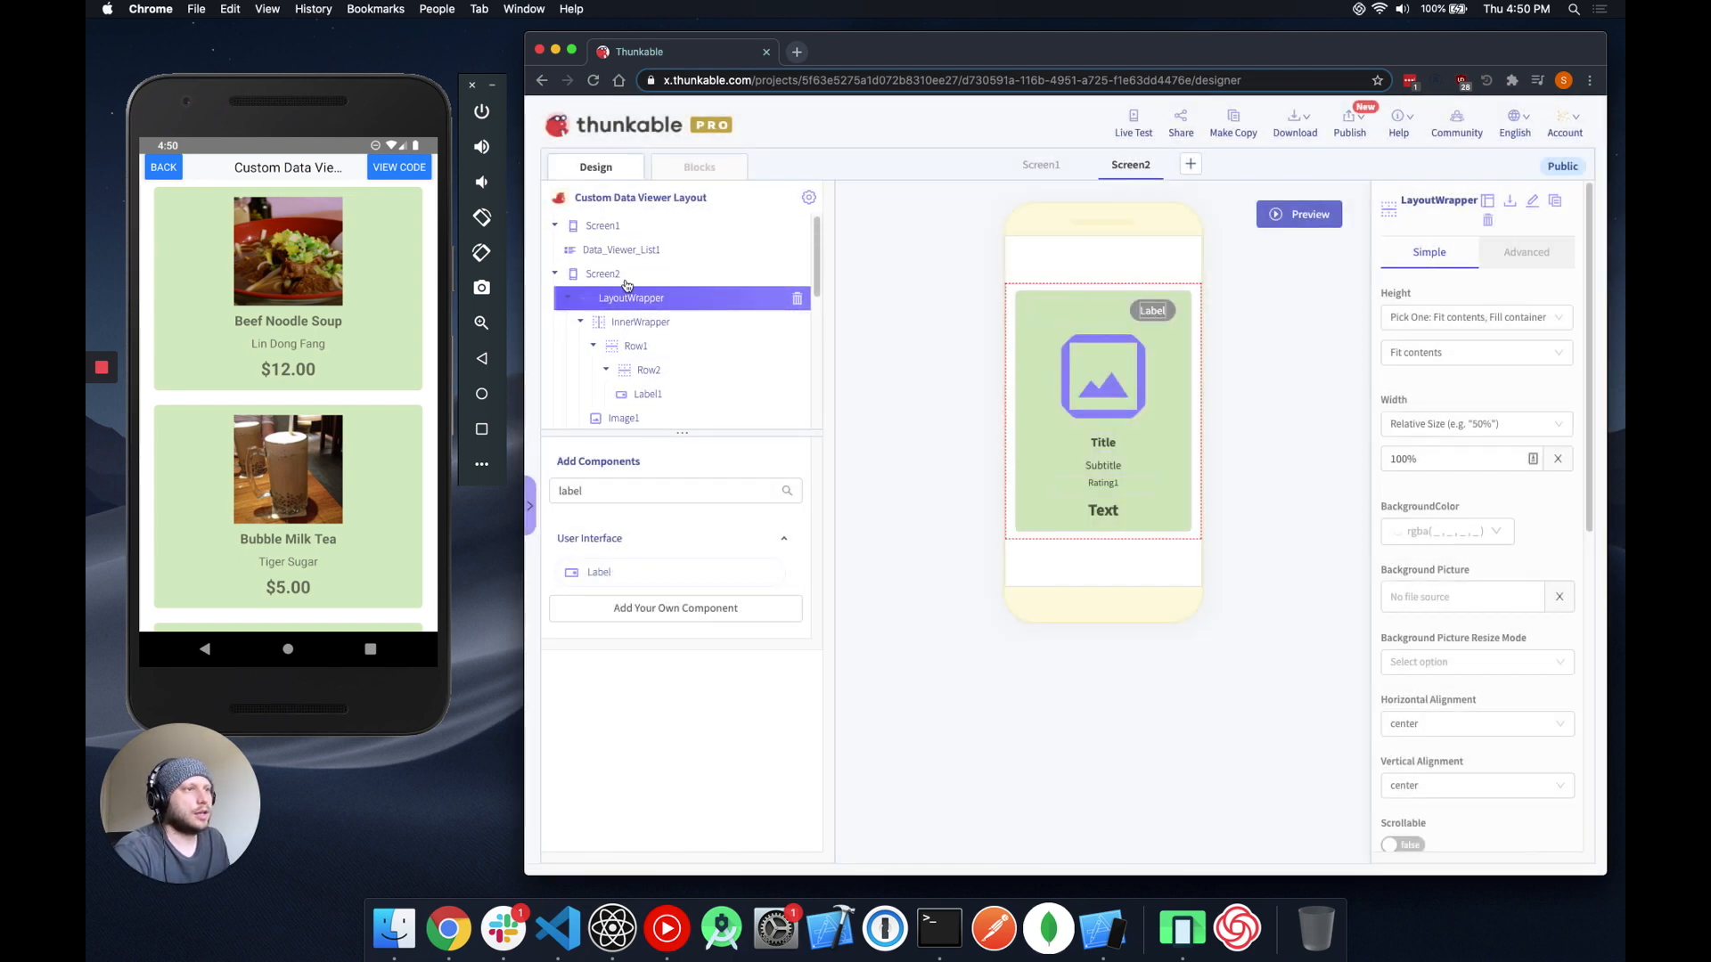
{"action": "left_click", "coordinate": [642, 251]}
{"action": "left_click", "coordinate": [1461, 583]}
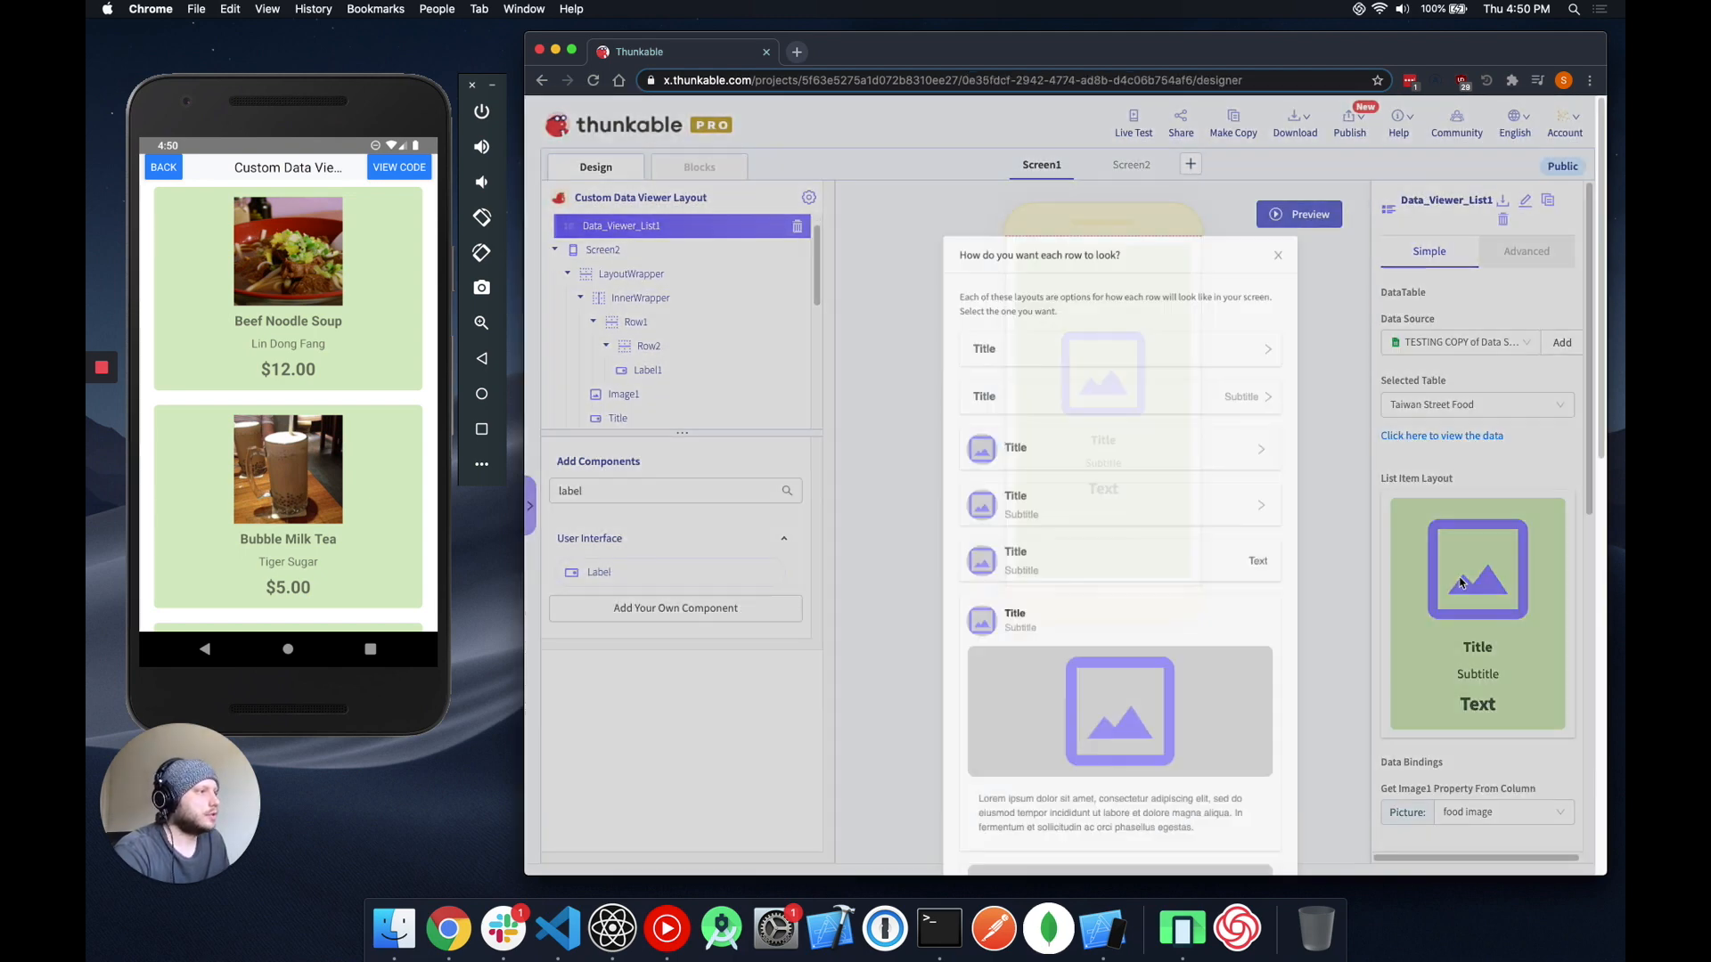
{"action": "scroll", "coordinate": [1138, 614], "scroll_direction": "down", "scroll_amount": 5}
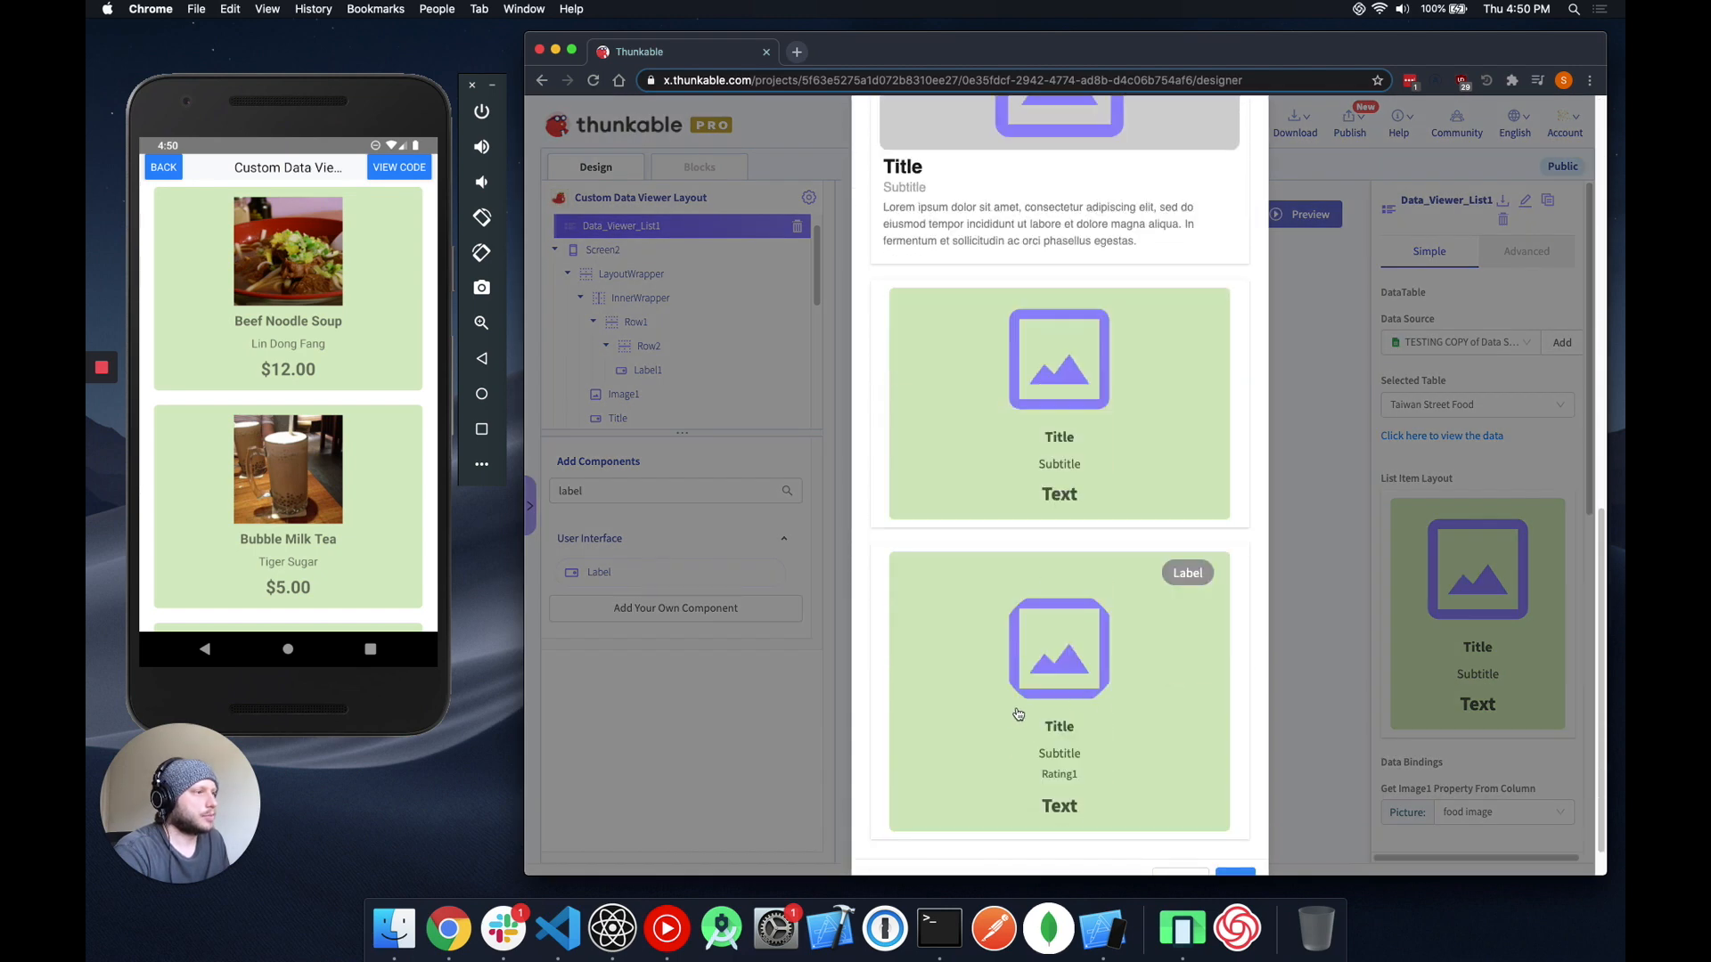
{"action": "left_click", "coordinate": [1102, 682]}
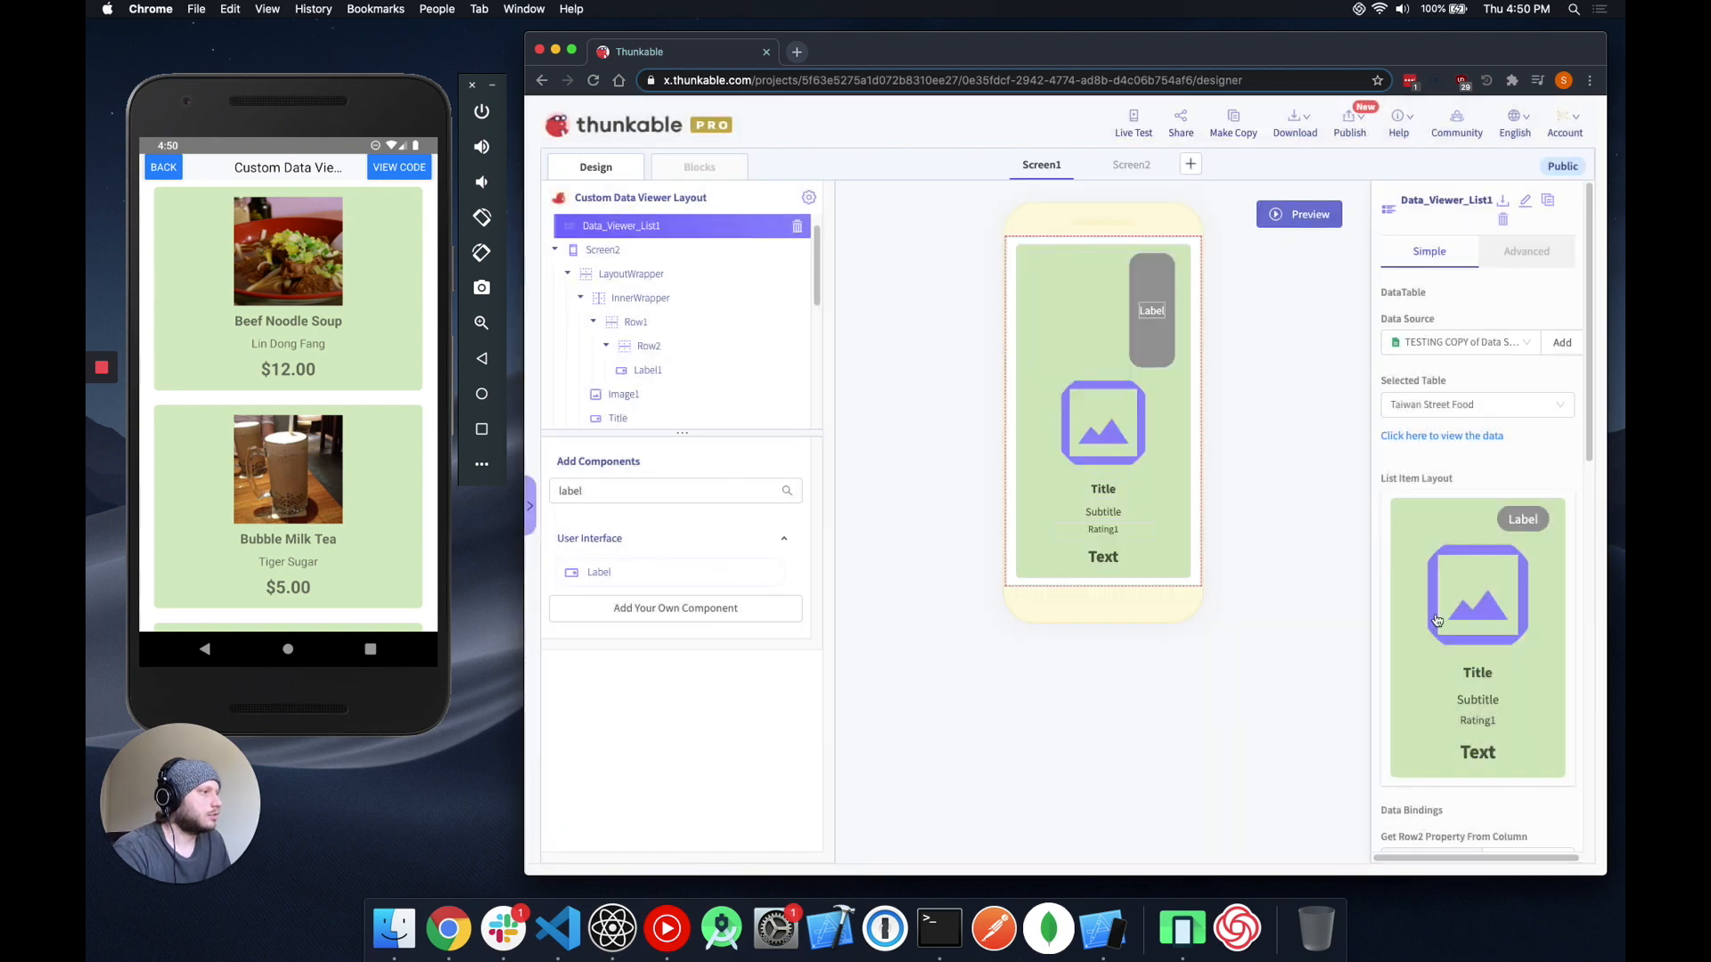
Bind the Row2 background colour to the tag color column and the Label1 text to the tag column.
{"action": "scroll", "coordinate": [1396, 577], "scroll_direction": "down", "scroll_amount": 3}
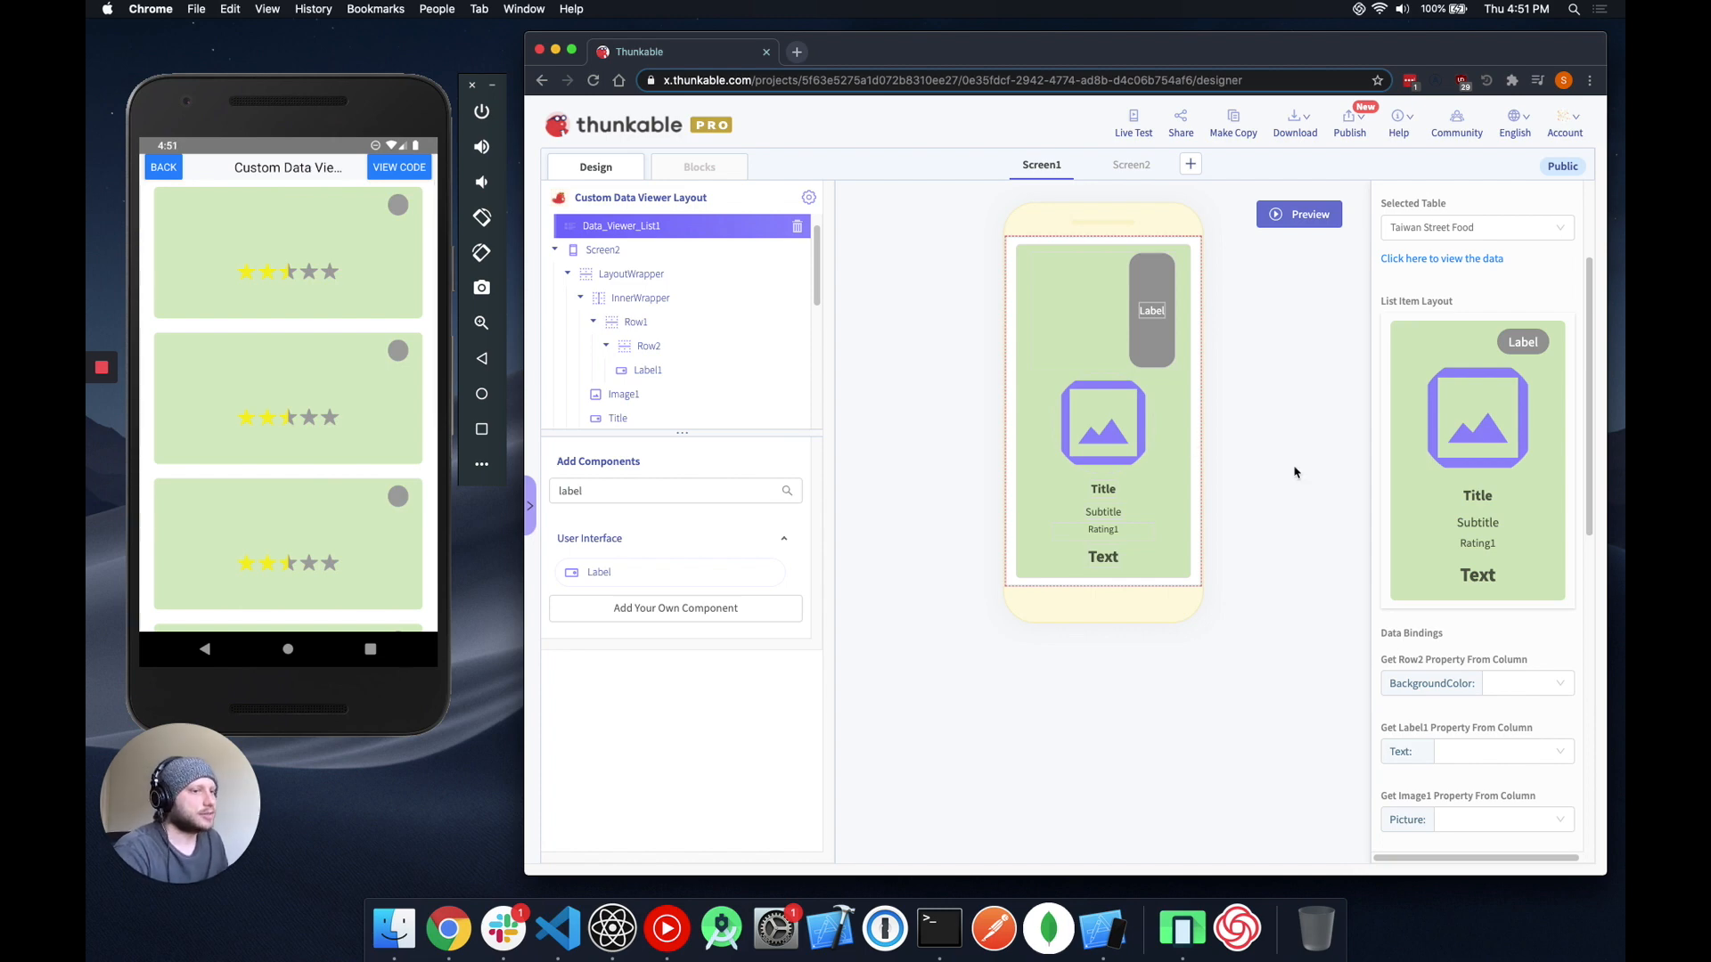
{"action": "scroll", "coordinate": [1468, 666], "scroll_direction": "down", "scroll_amount": 1}
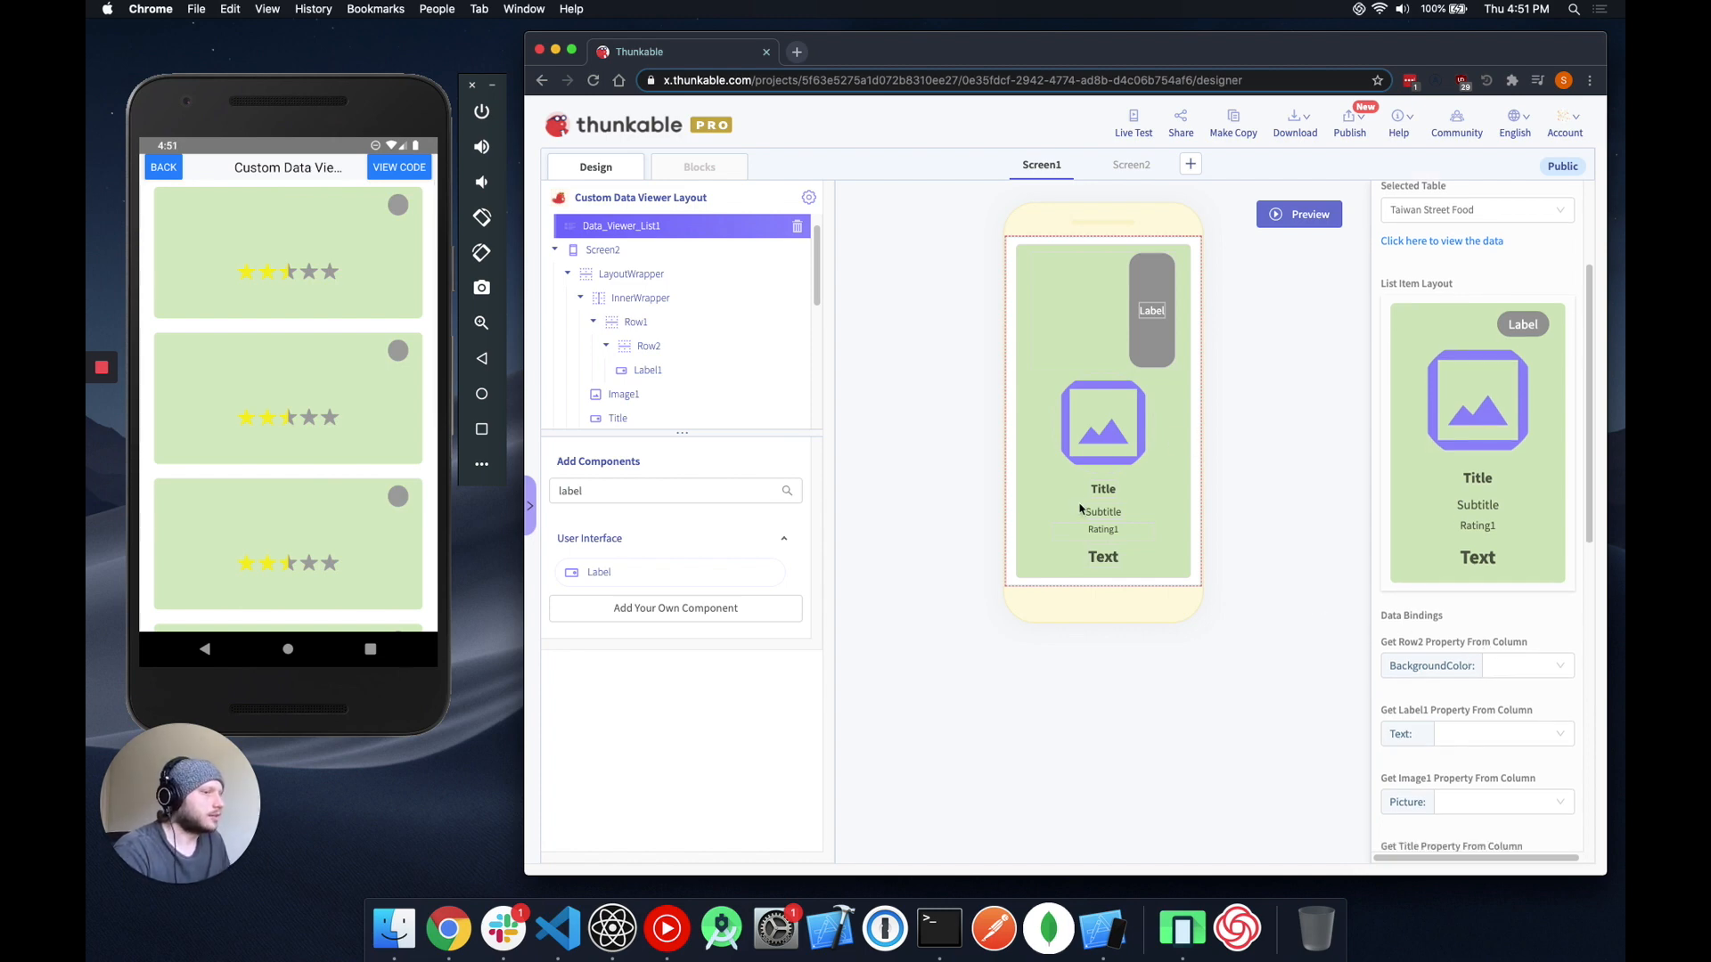
{"action": "scroll", "coordinate": [1515, 659], "scroll_direction": "down", "scroll_amount": 2}
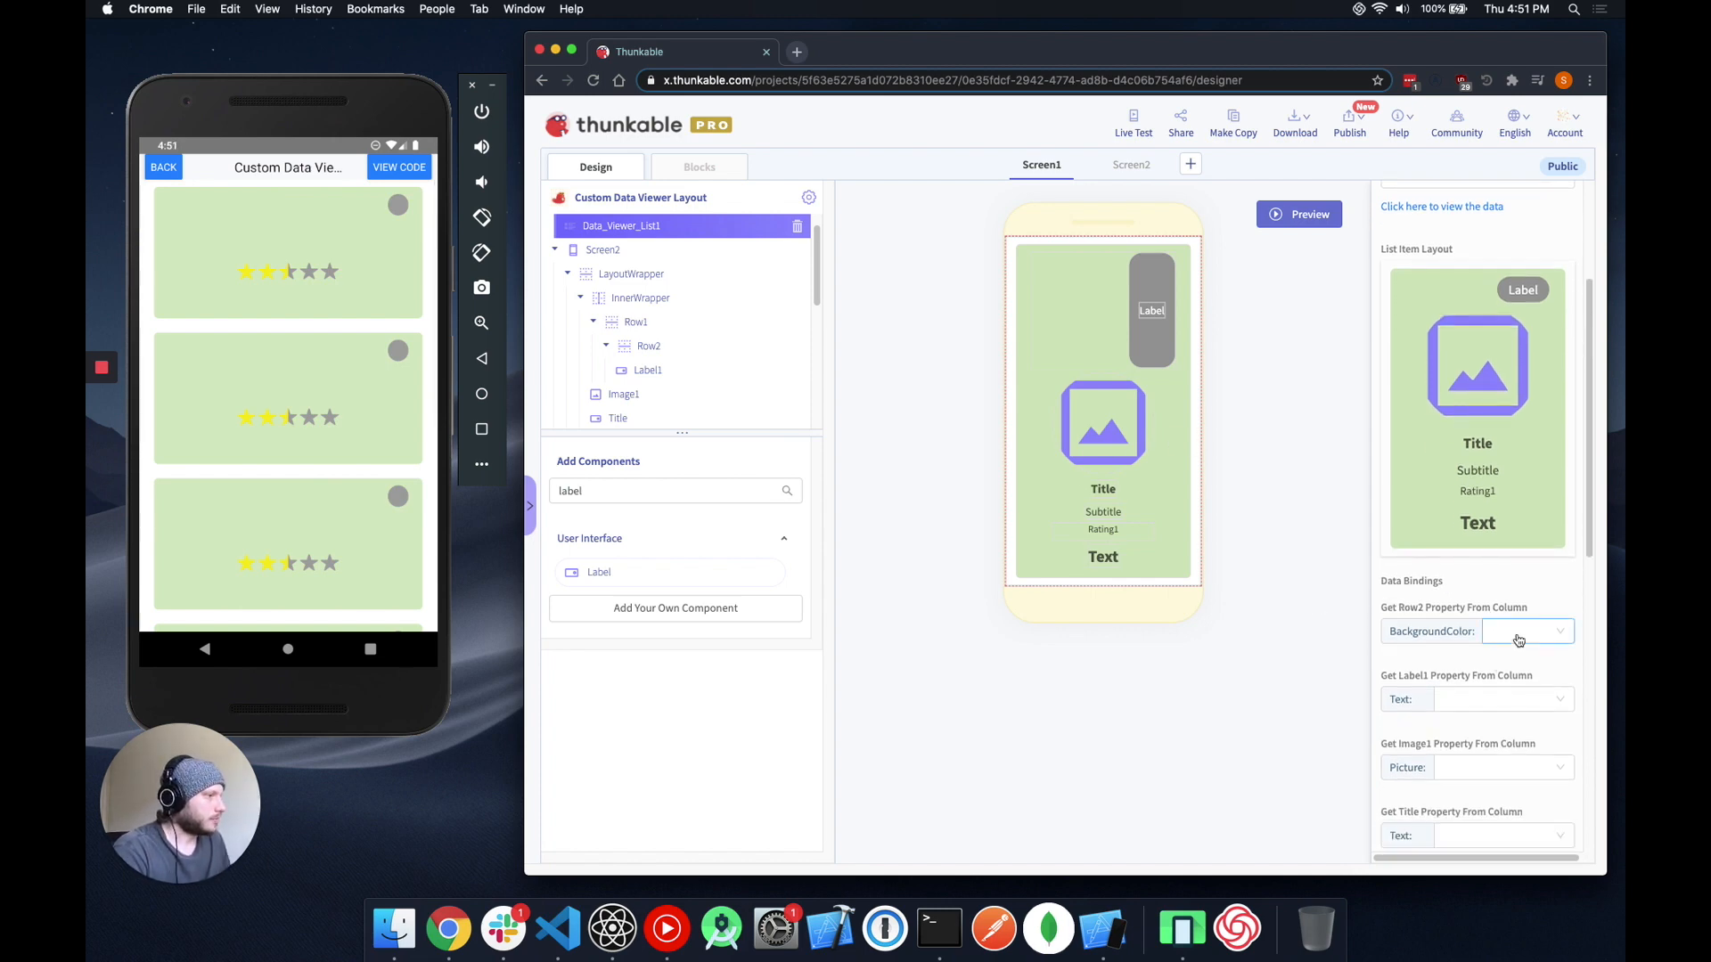
{"action": "left_click", "coordinate": [1518, 634]}
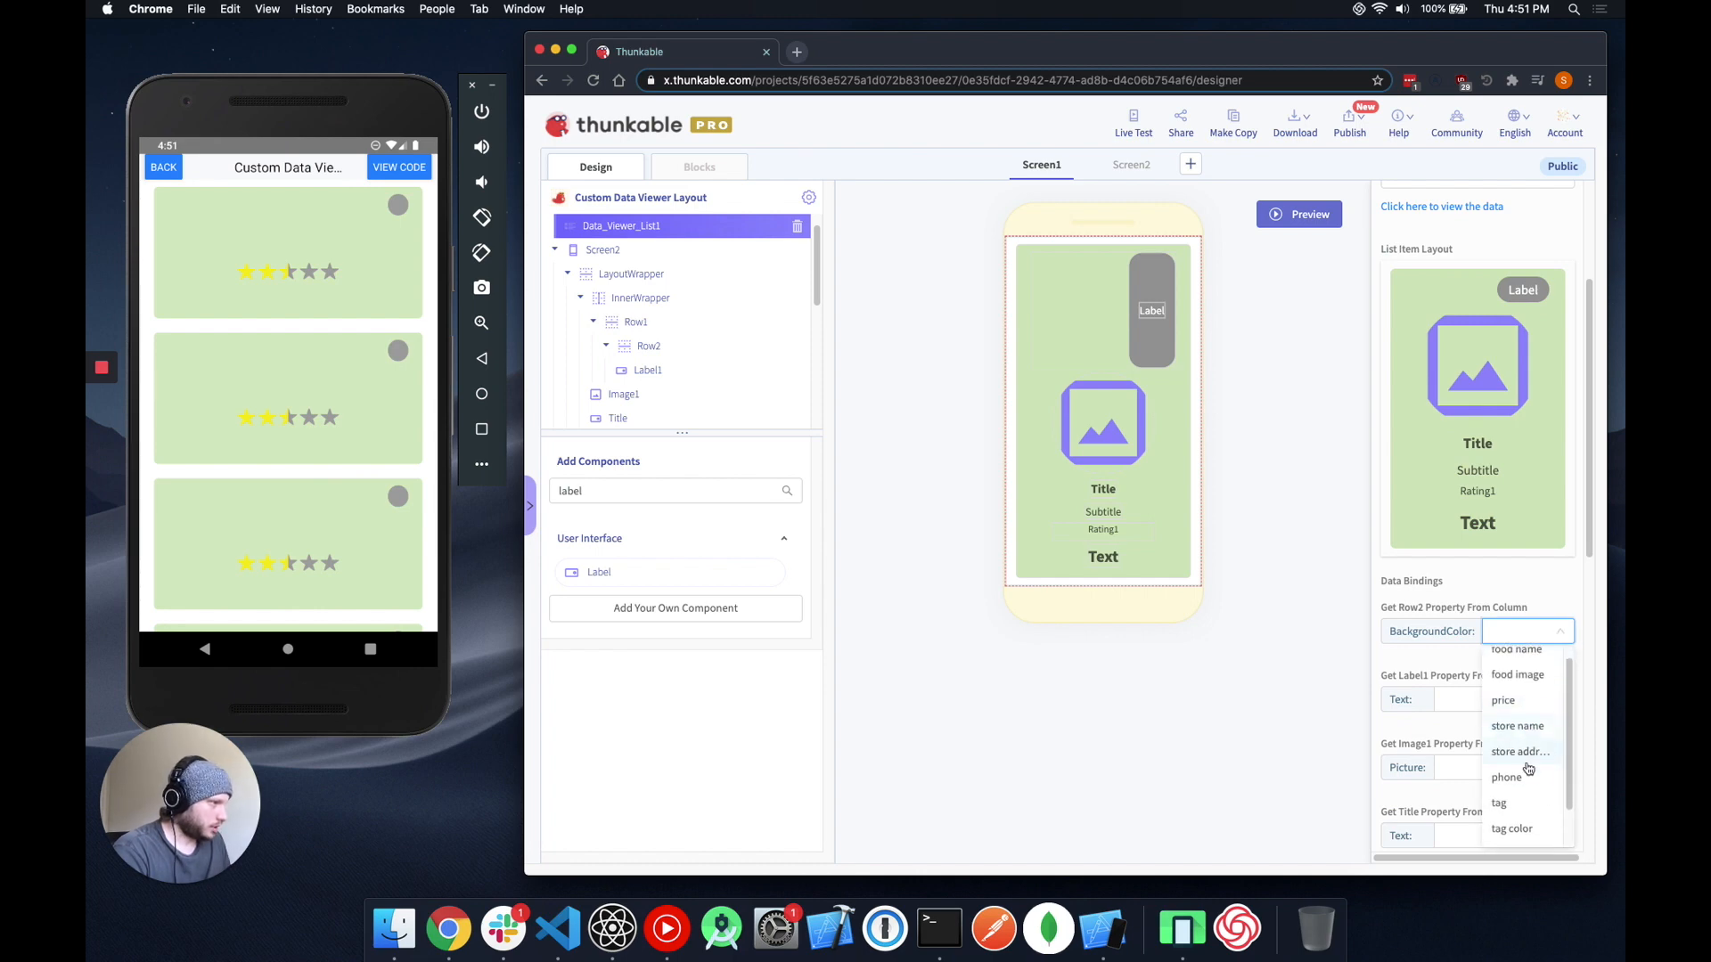
{"action": "left_click", "coordinate": [1526, 838]}
{"action": "left_click", "coordinate": [1493, 698]}
{"action": "left_click", "coordinate": [1451, 649]}
Bind the Image1 picture to the food image column.
{"action": "scroll", "coordinate": [1404, 720], "scroll_direction": "down", "scroll_amount": 2}
{"action": "left_click", "coordinate": [1454, 633]}
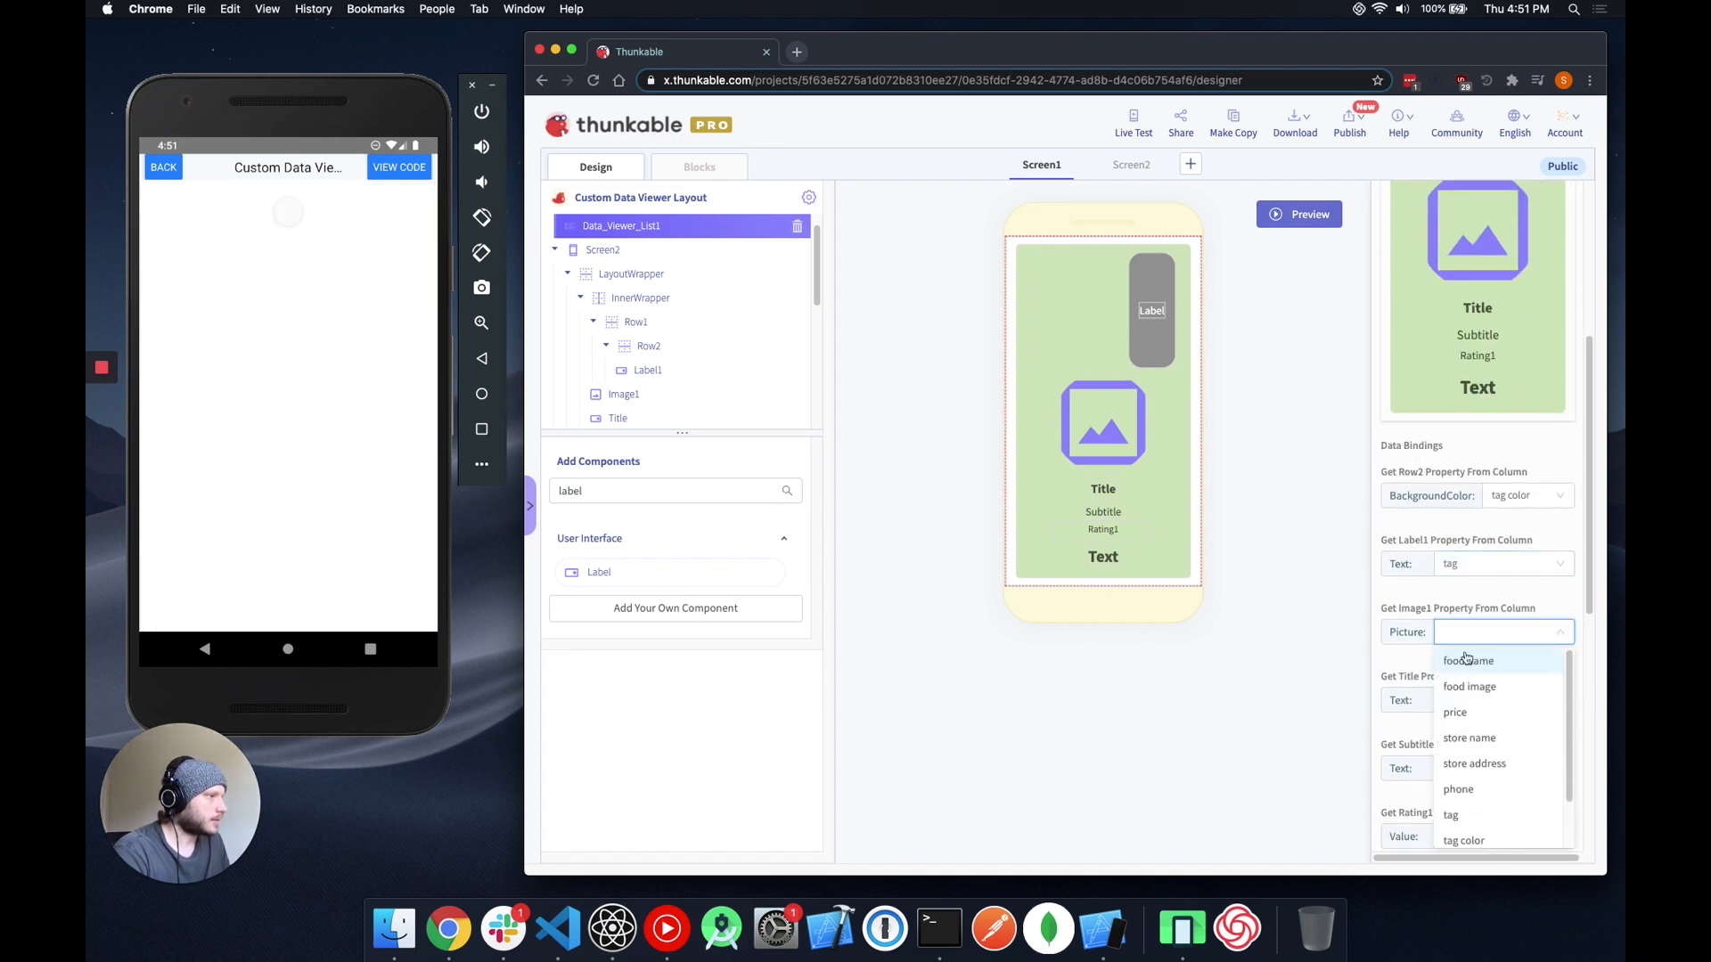
{"action": "left_click", "coordinate": [1483, 686]}
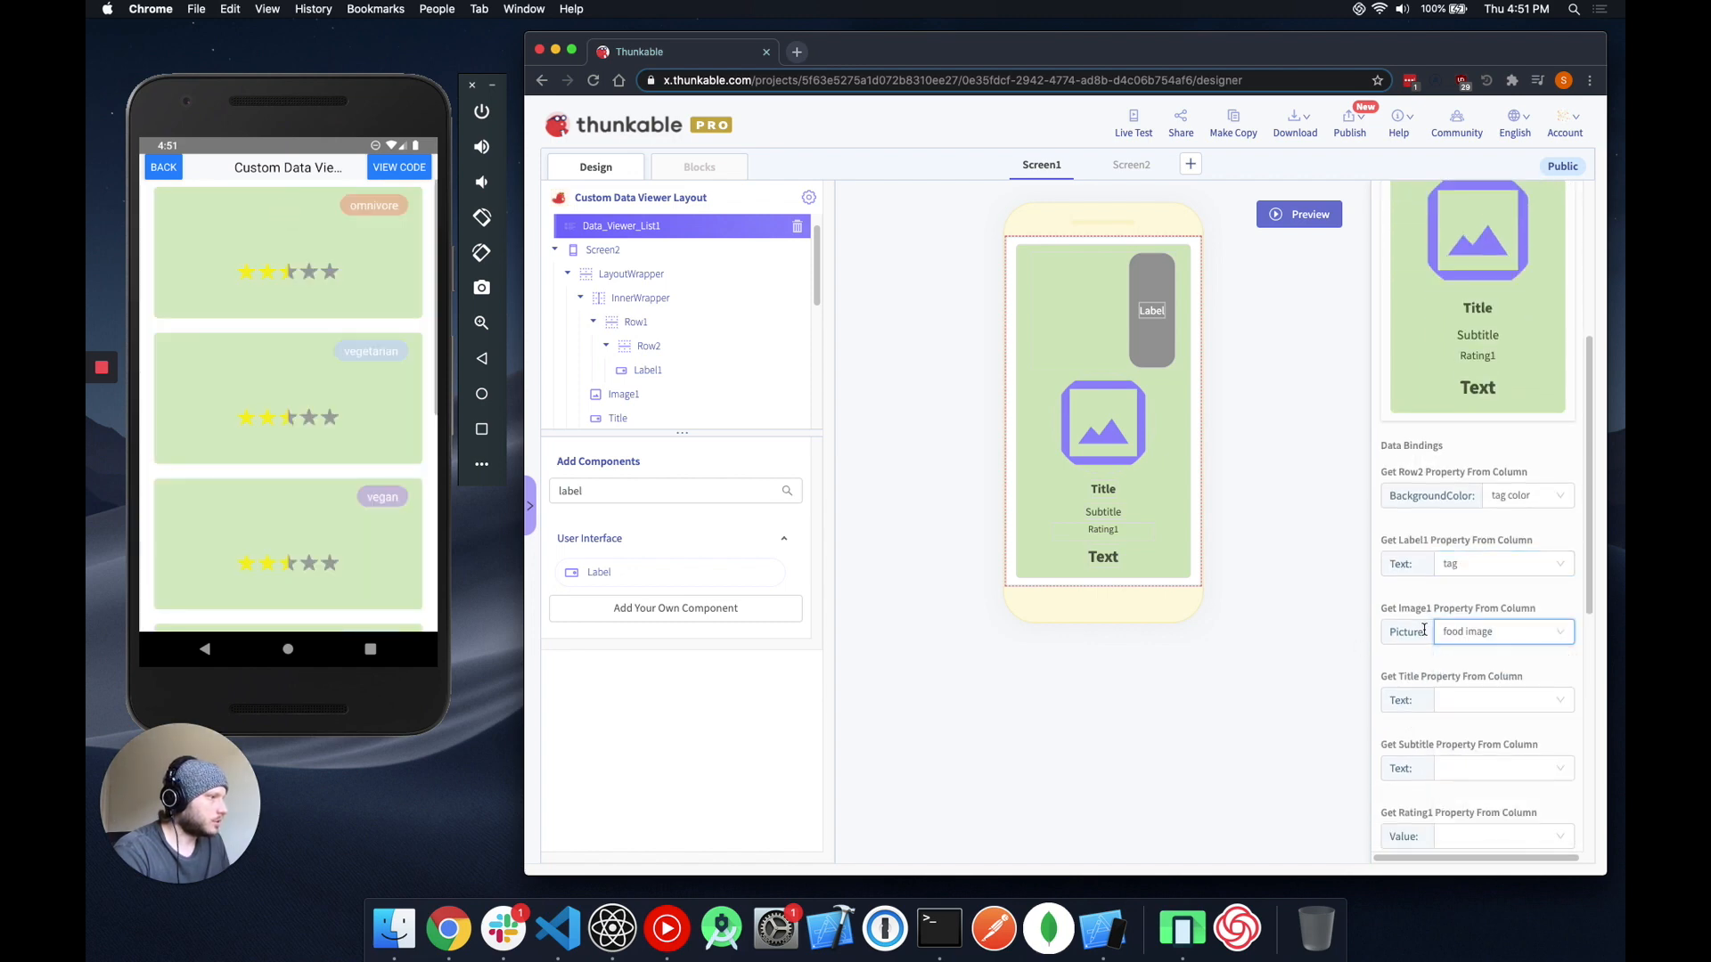
Bind the Title text to the food name column and the Subtitle text to the store name column.
{"action": "left_click", "coordinate": [1449, 682]}
{"action": "left_click", "coordinate": [1470, 481]}
{"action": "left_click", "coordinate": [1461, 751]}
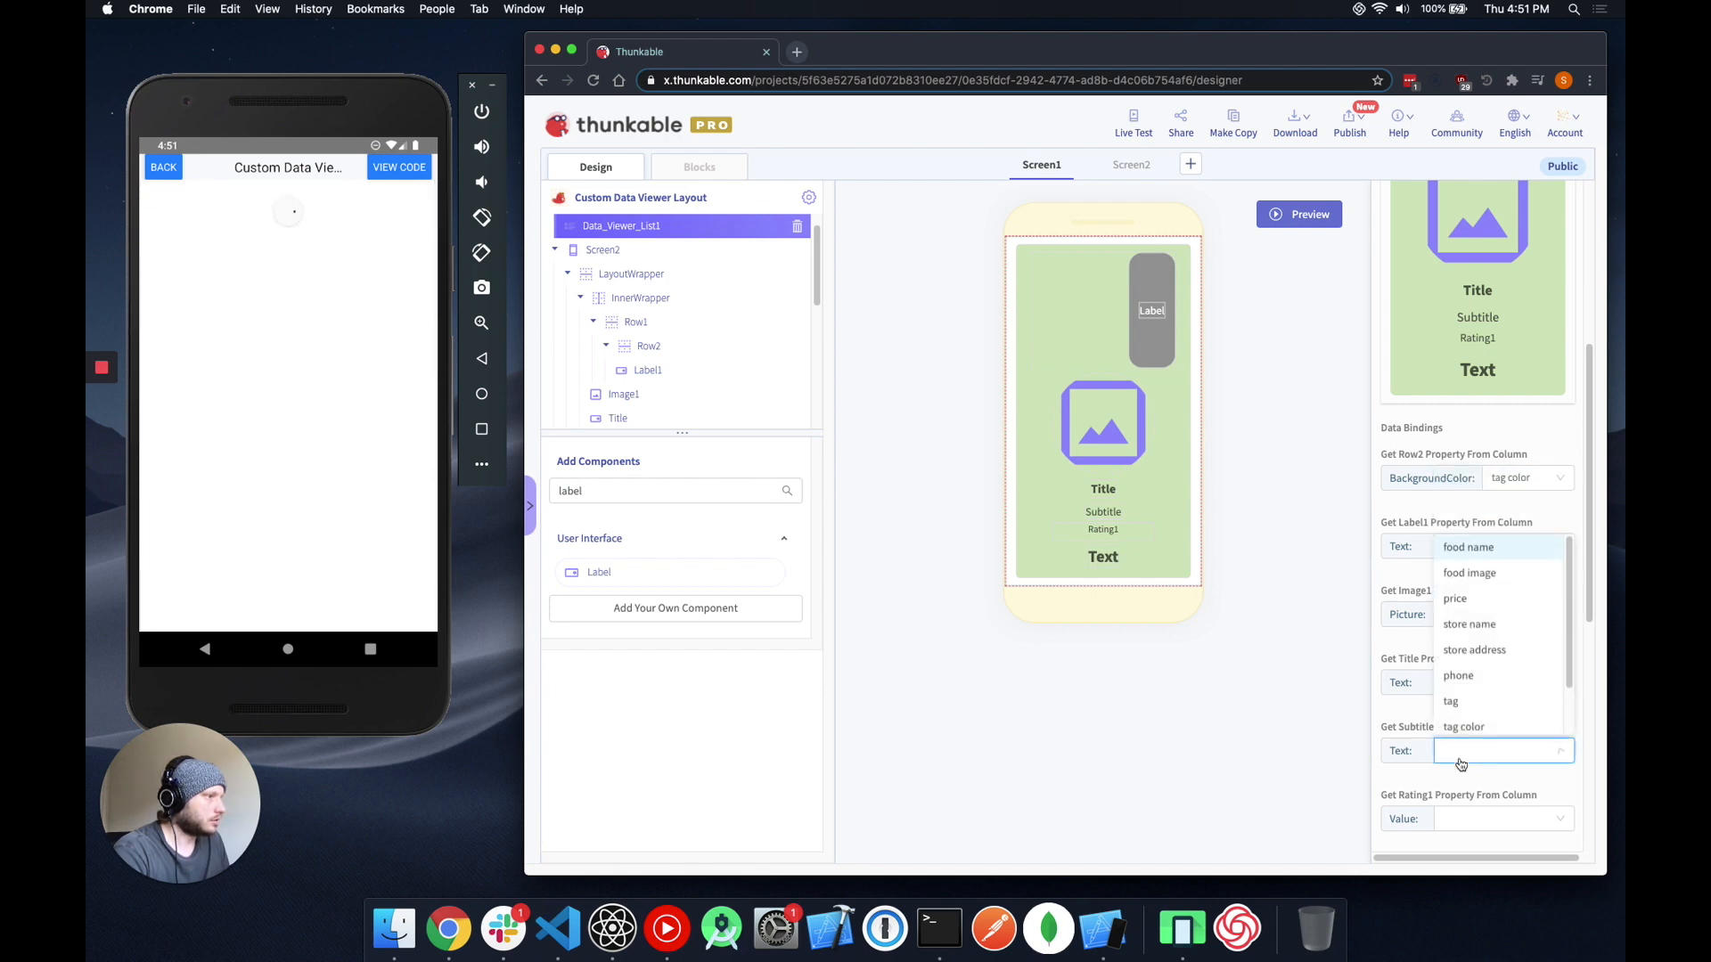
{"action": "left_click", "coordinate": [1470, 619]}
Bind the Rating1 value to the rating column and the Text component's text to the price column.
{"action": "scroll", "coordinate": [1417, 753], "scroll_direction": "down", "scroll_amount": 1}
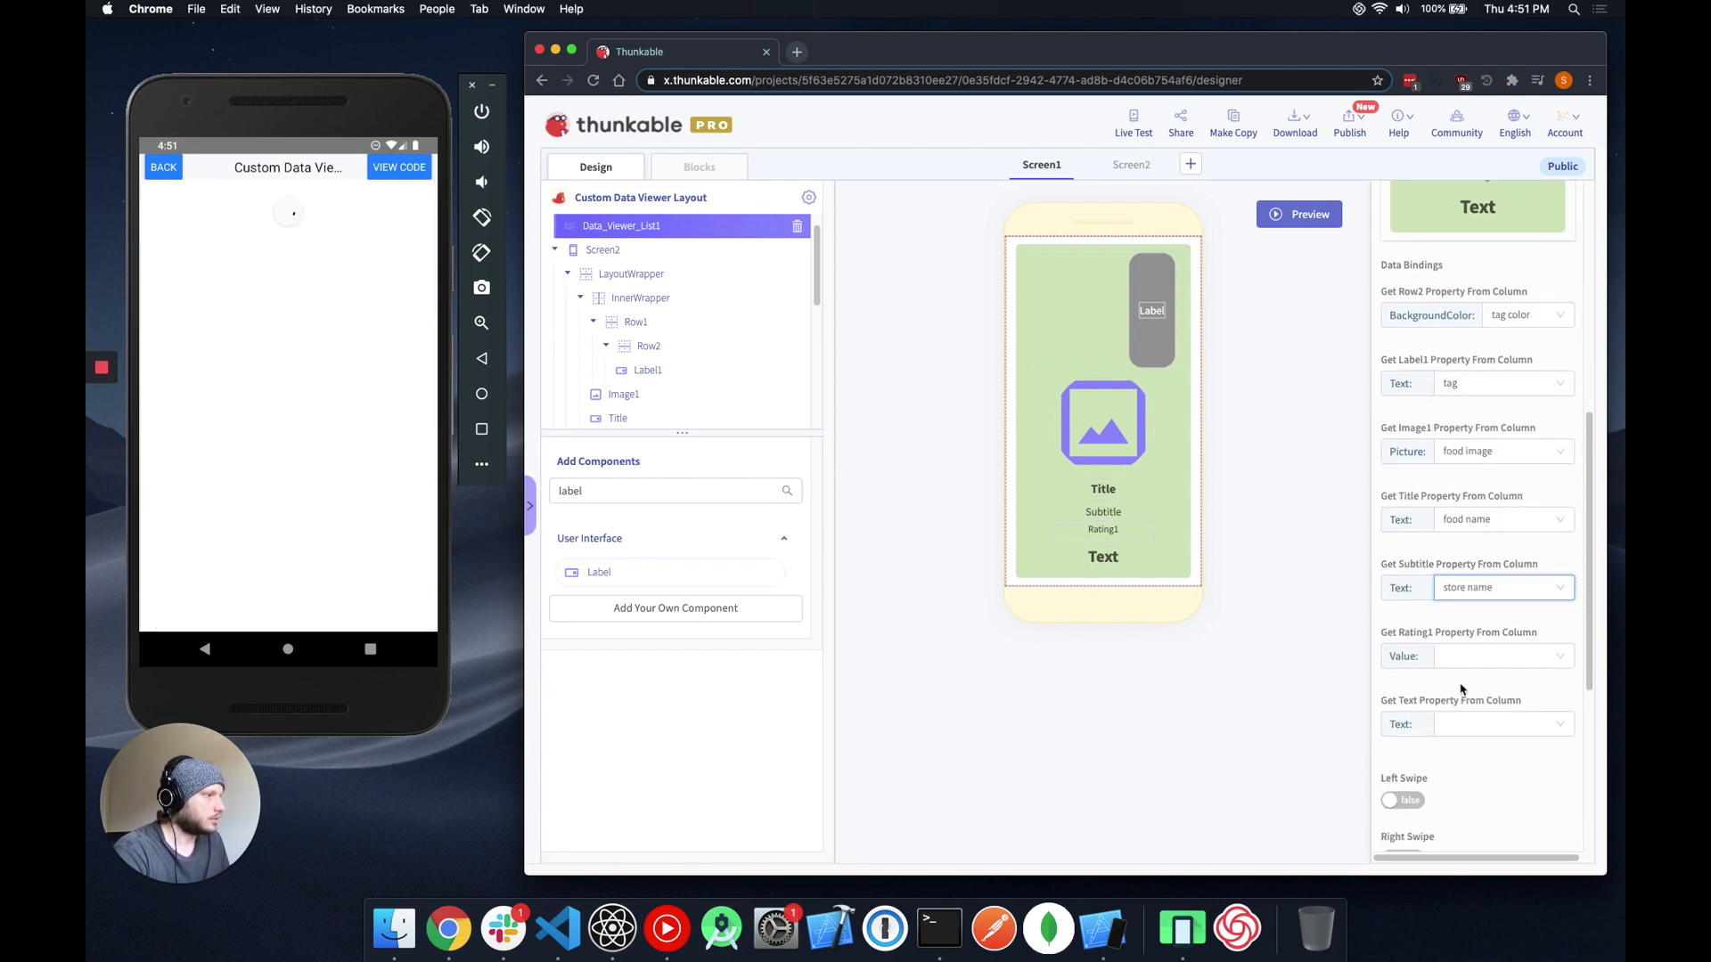
{"action": "left_click", "coordinate": [1476, 659]}
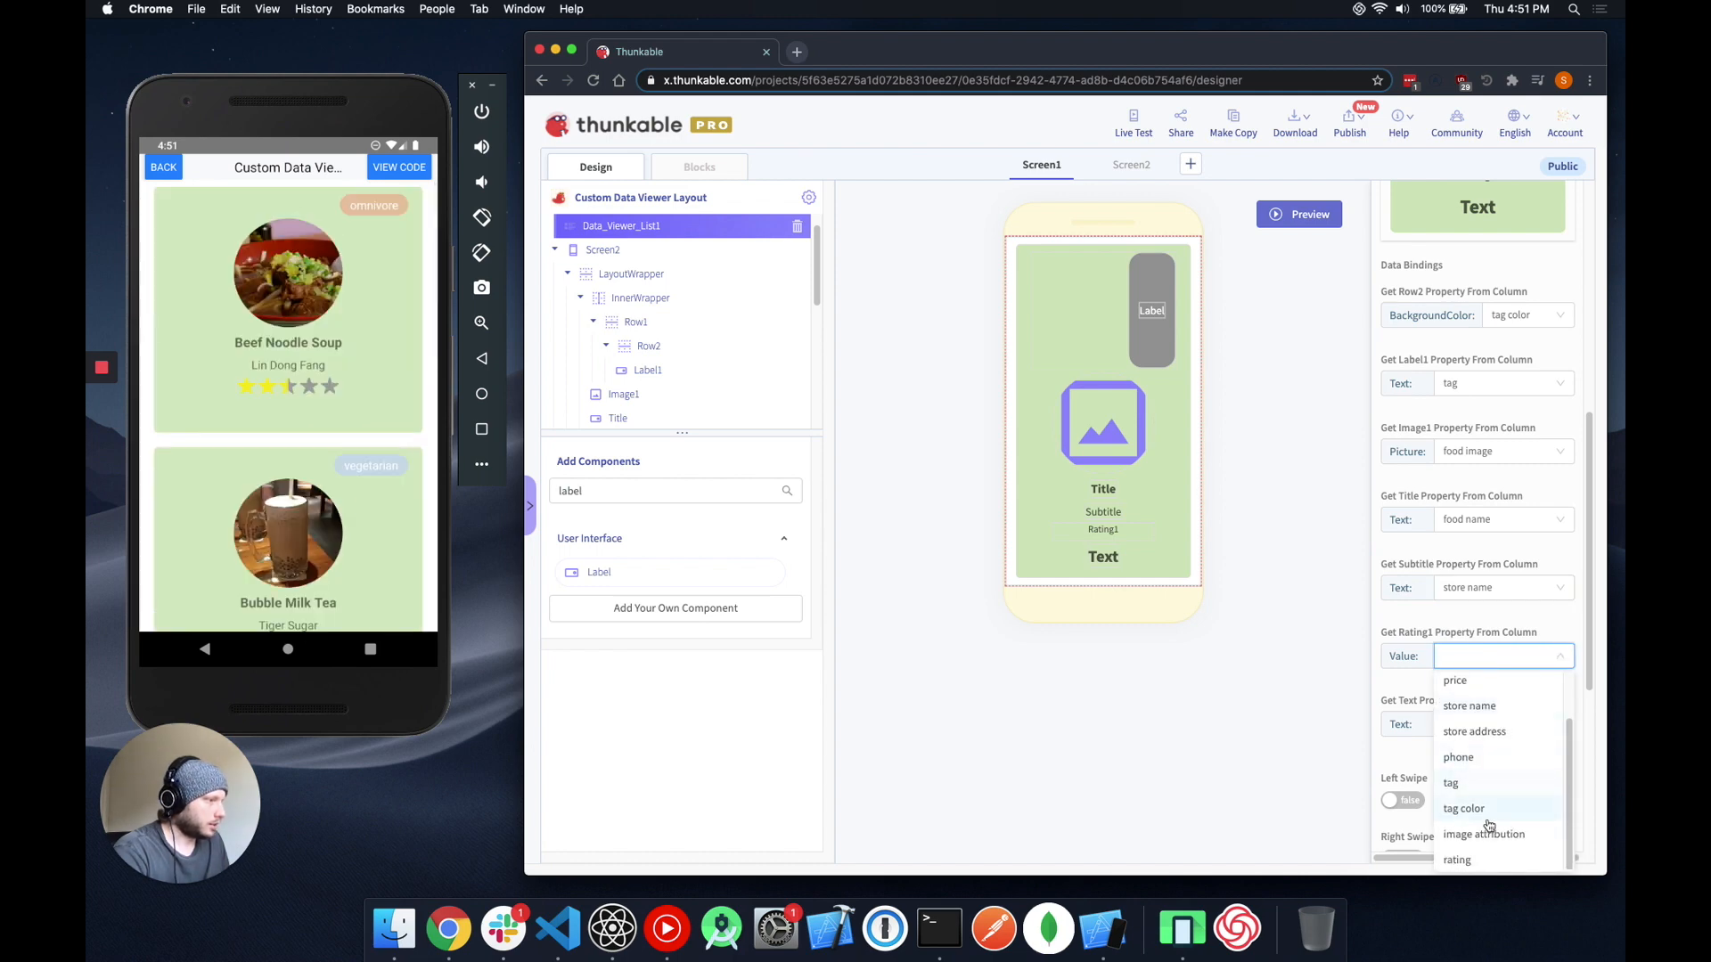
{"action": "left_click", "coordinate": [1460, 860]}
{"action": "left_click", "coordinate": [1470, 724]}
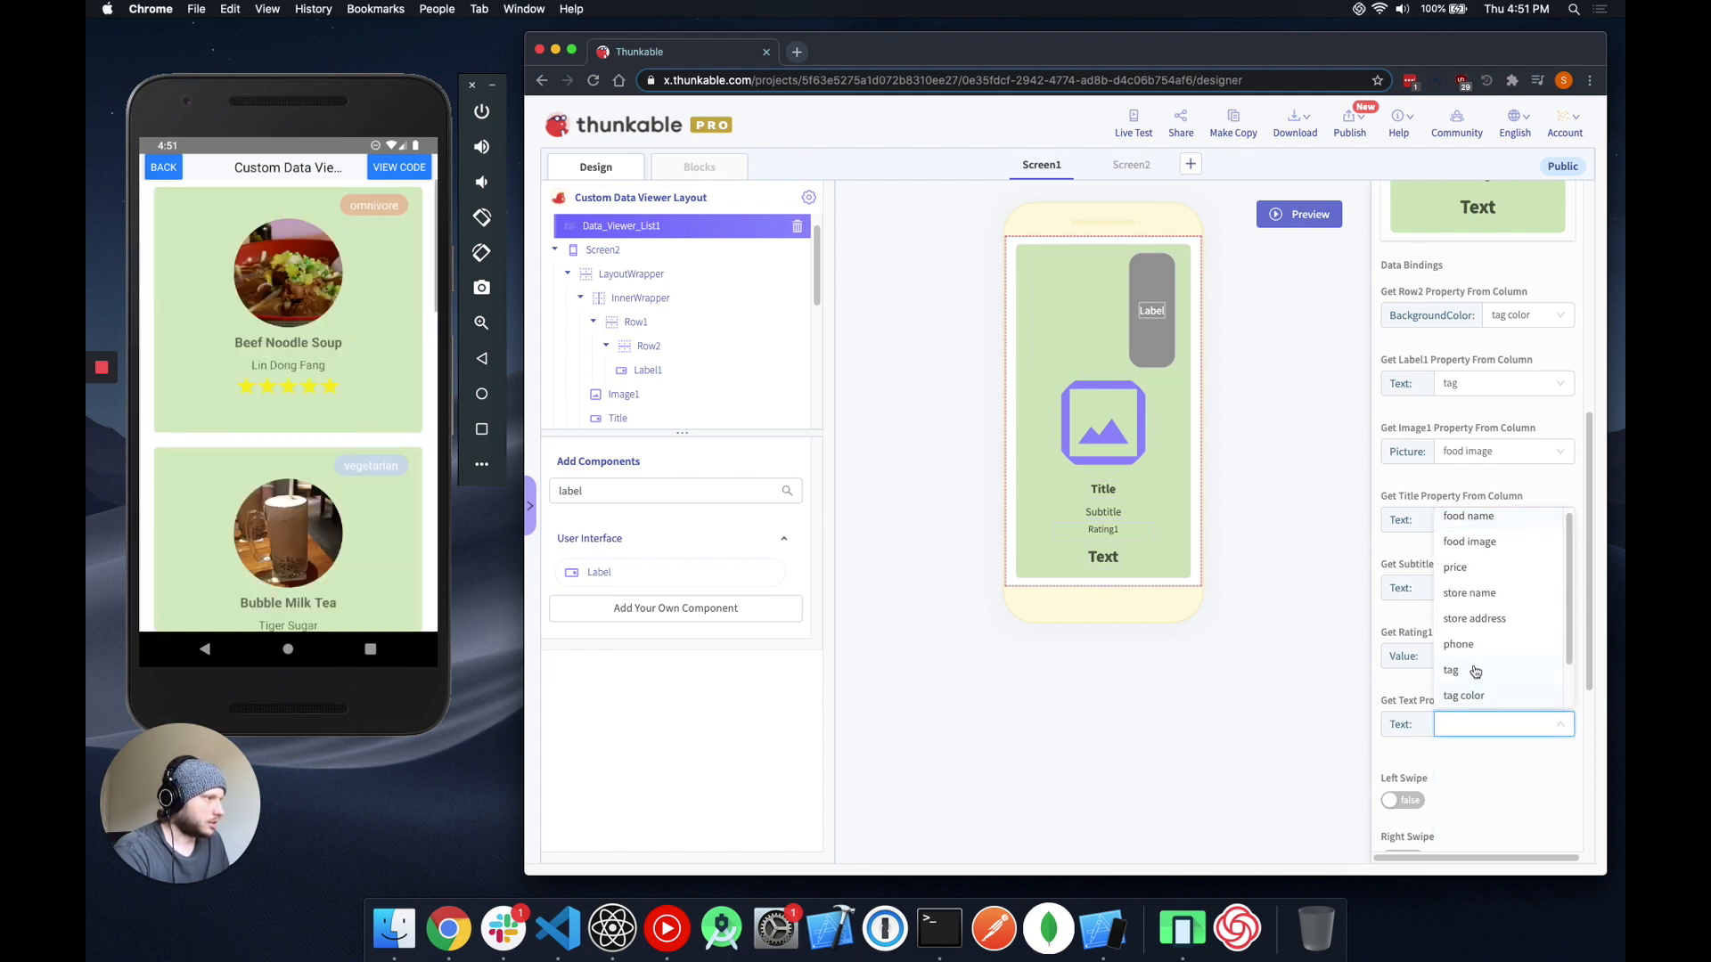
{"action": "left_click", "coordinate": [1479, 576]}
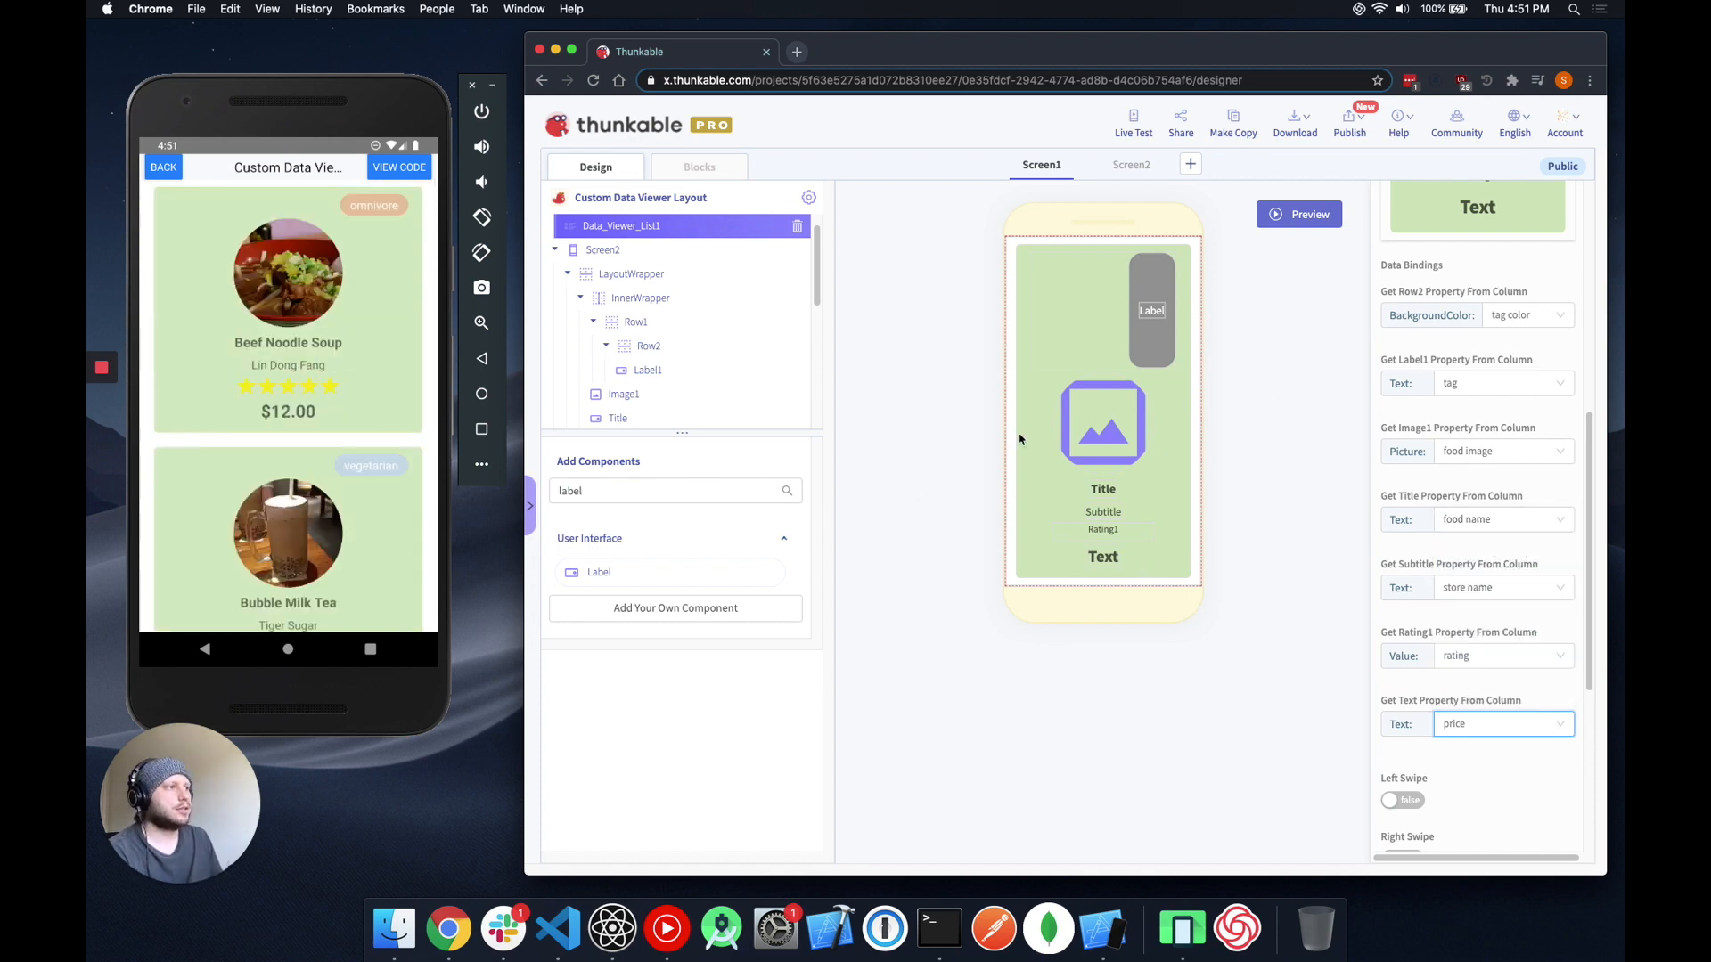
View the Taiwan Street Food source data and examine its tag, tag color and rating columns.
{"action": "scroll", "coordinate": [1468, 411], "scroll_direction": "up", "scroll_amount": 2}
{"action": "scroll", "coordinate": [1467, 412], "scroll_direction": "up", "scroll_amount": 5}
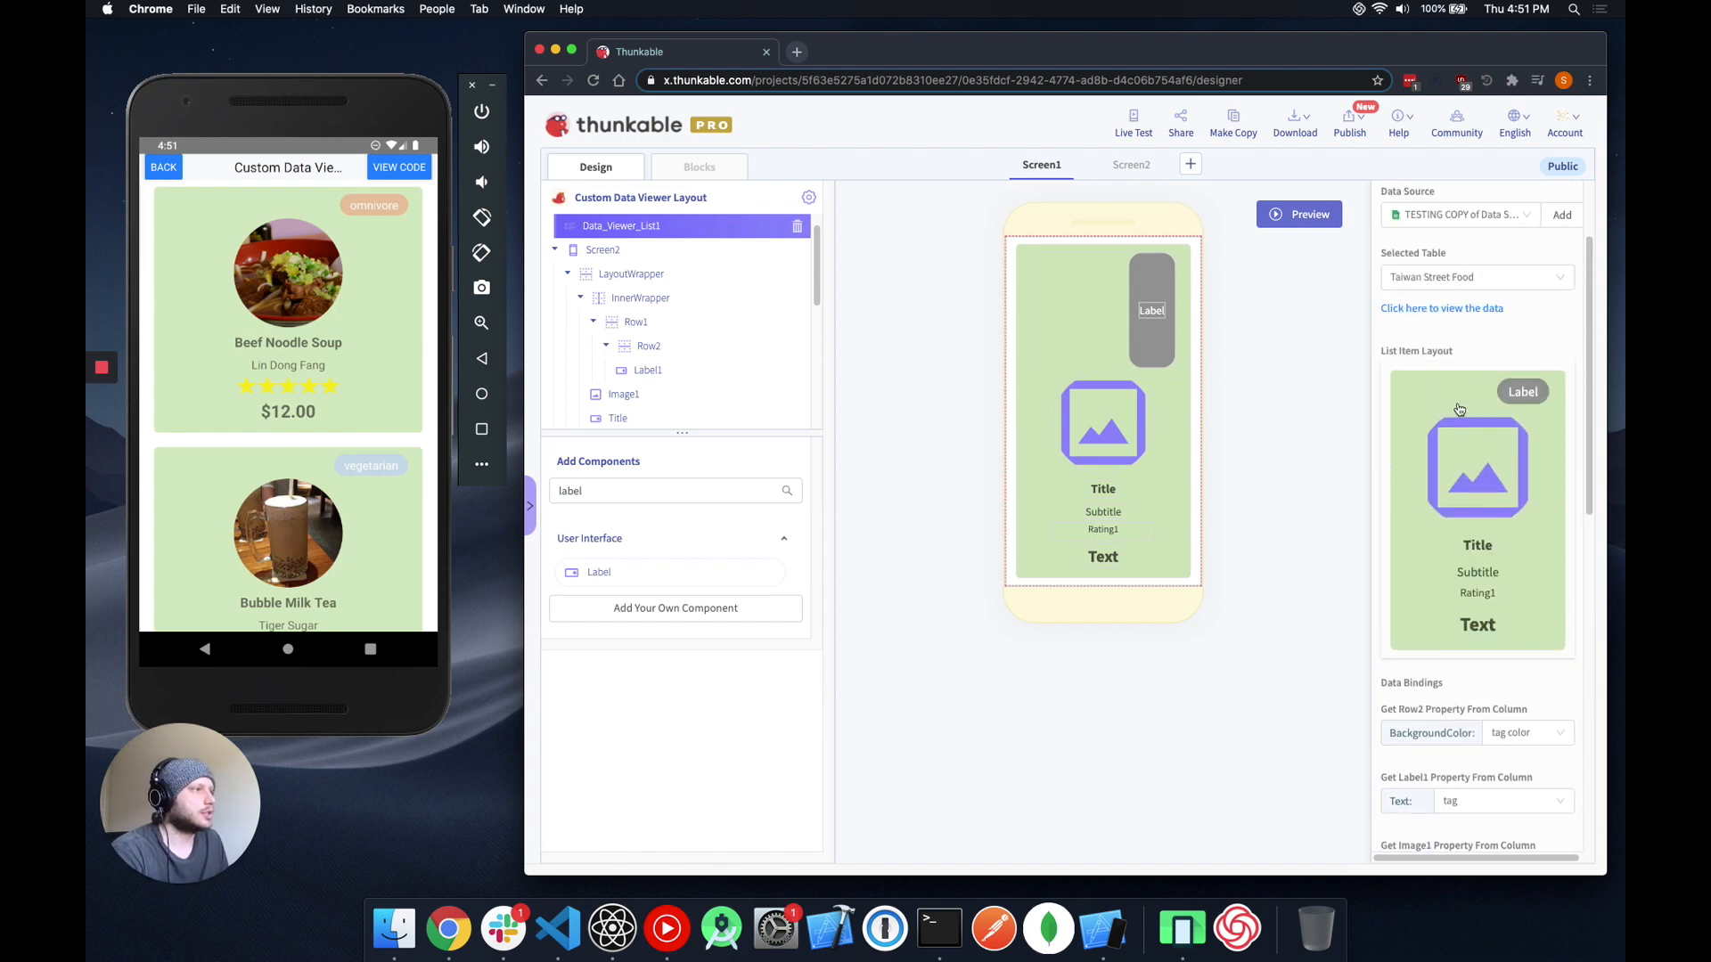
{"action": "left_click", "coordinate": [1438, 312]}
{"action": "left_click_drag", "start_coordinate": [986, 598], "coordinate": [1363, 589]}
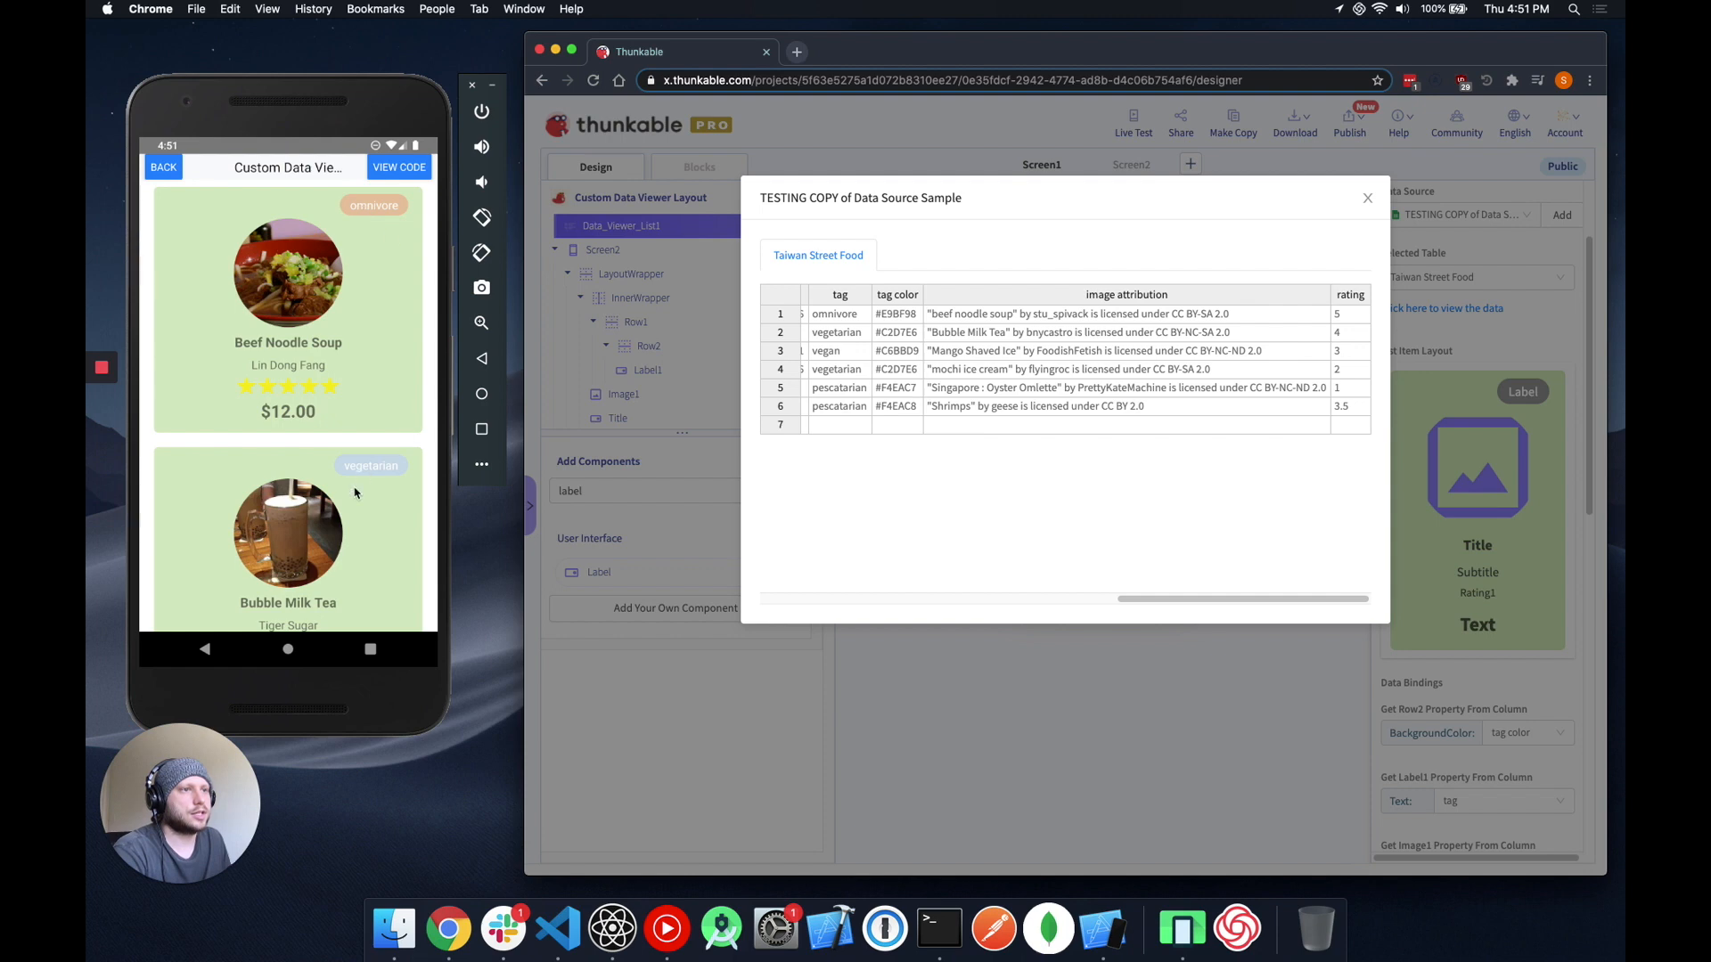
Switch to the Android emulator and examine the tags, tag colours, images and star ratings on all the food cards in the list.
{"action": "left_click", "coordinate": [339, 559]}
{"action": "scroll", "coordinate": [374, 470], "scroll_direction": "down", "scroll_amount": 5}
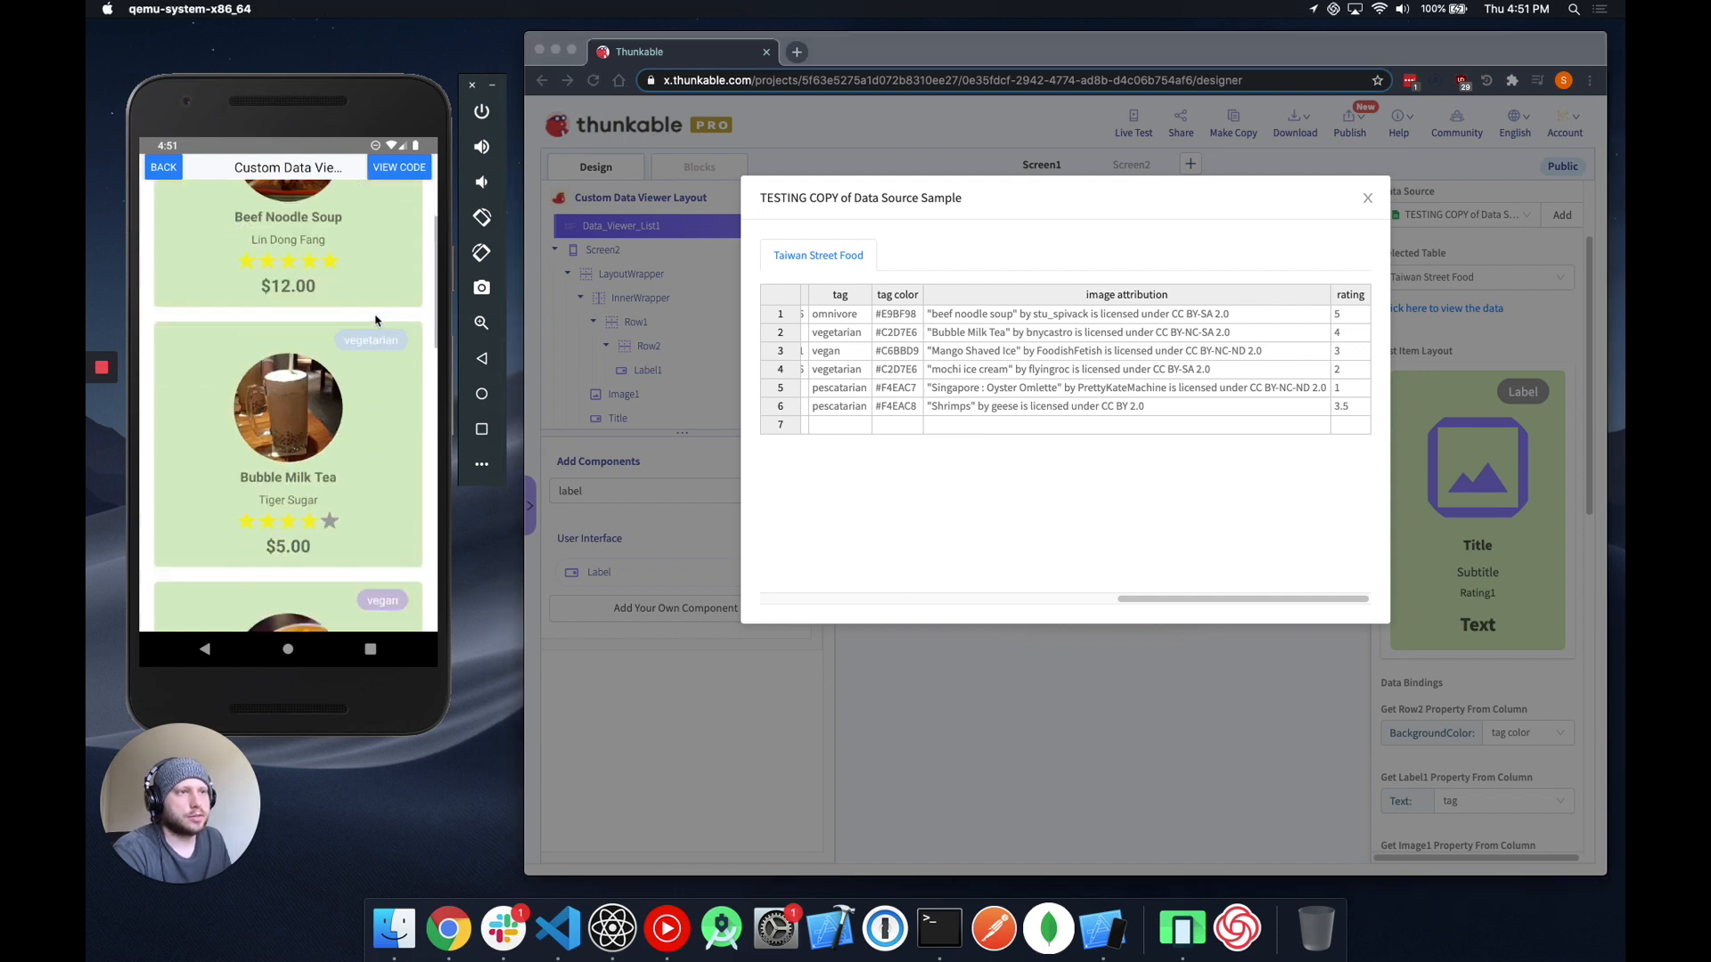
{"action": "scroll", "coordinate": [382, 441], "scroll_direction": "down", "scroll_amount": 3}
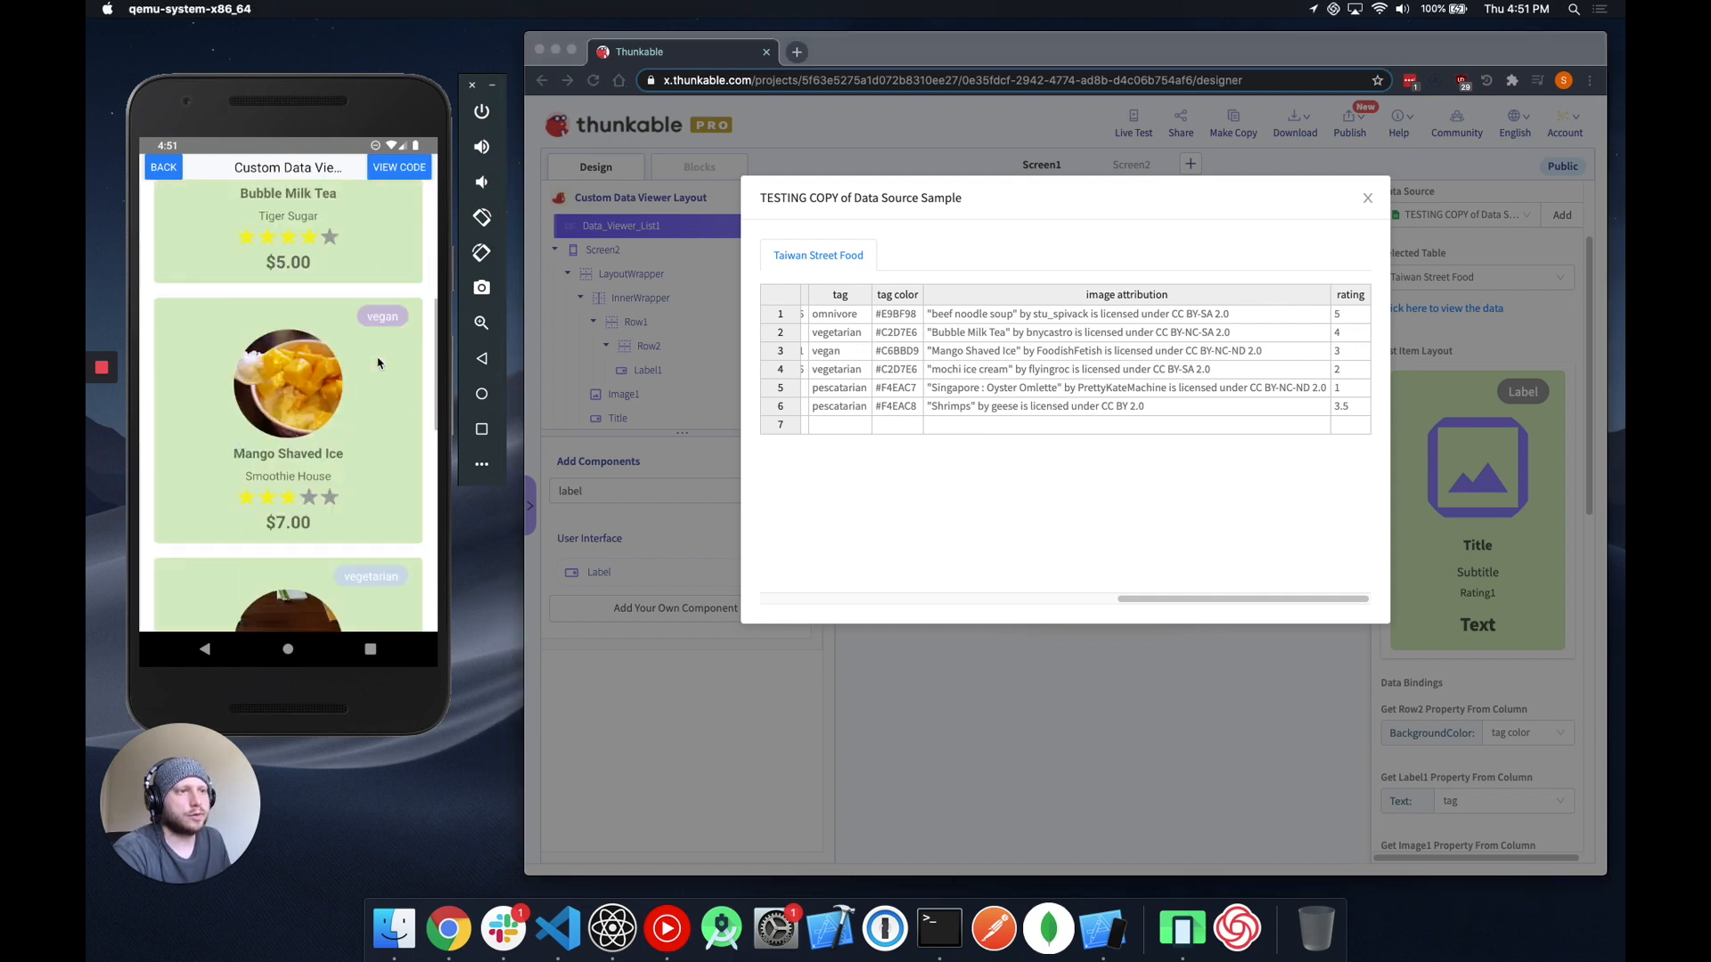
{"action": "scroll", "coordinate": [385, 400], "scroll_direction": "down", "scroll_amount": 7}
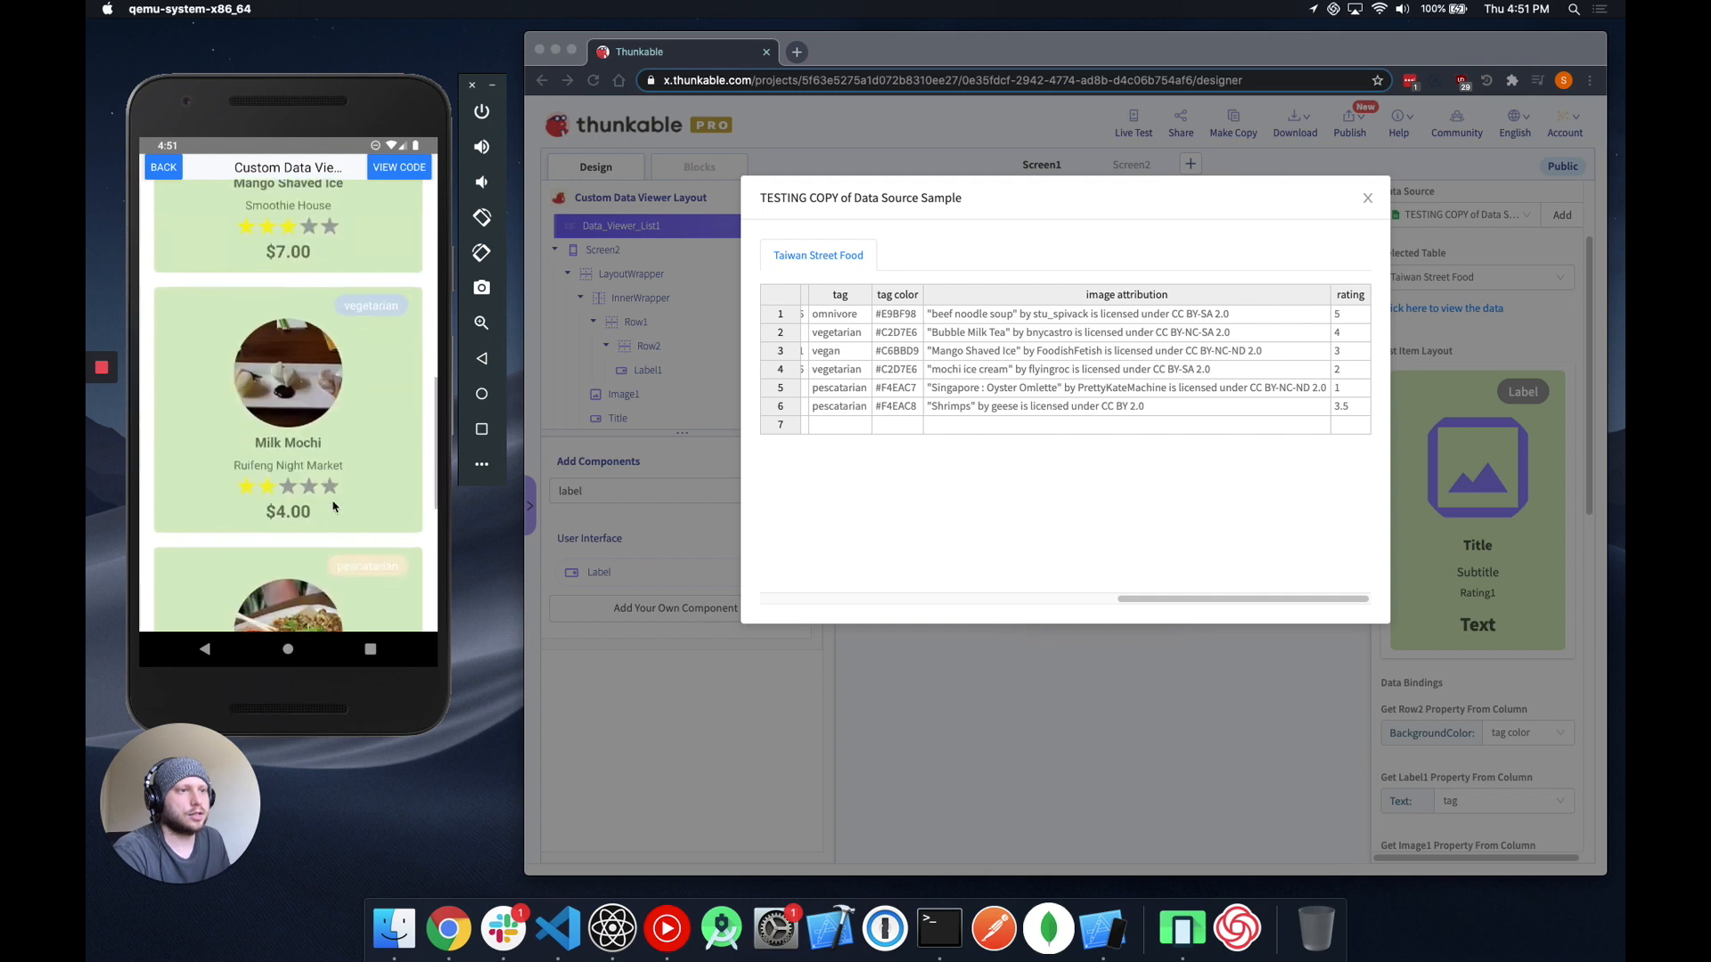
{"action": "scroll", "coordinate": [381, 307], "scroll_direction": "down", "scroll_amount": 5}
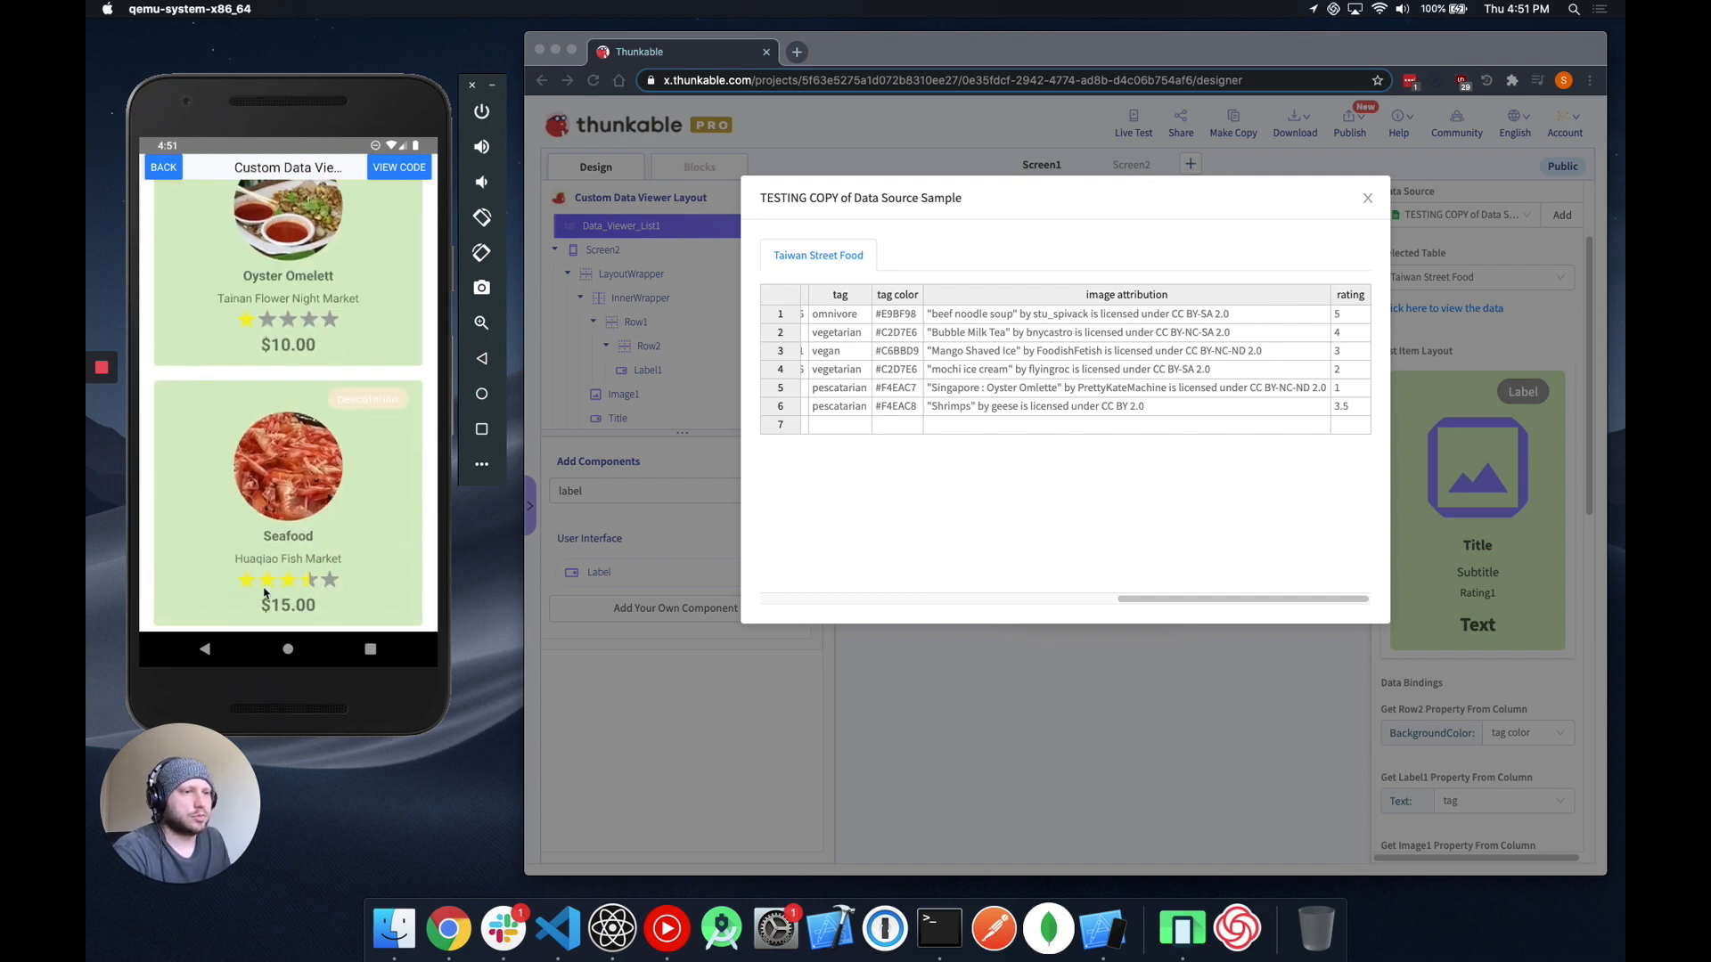
{"action": "scroll", "coordinate": [372, 347], "scroll_direction": "up", "scroll_amount": 8}
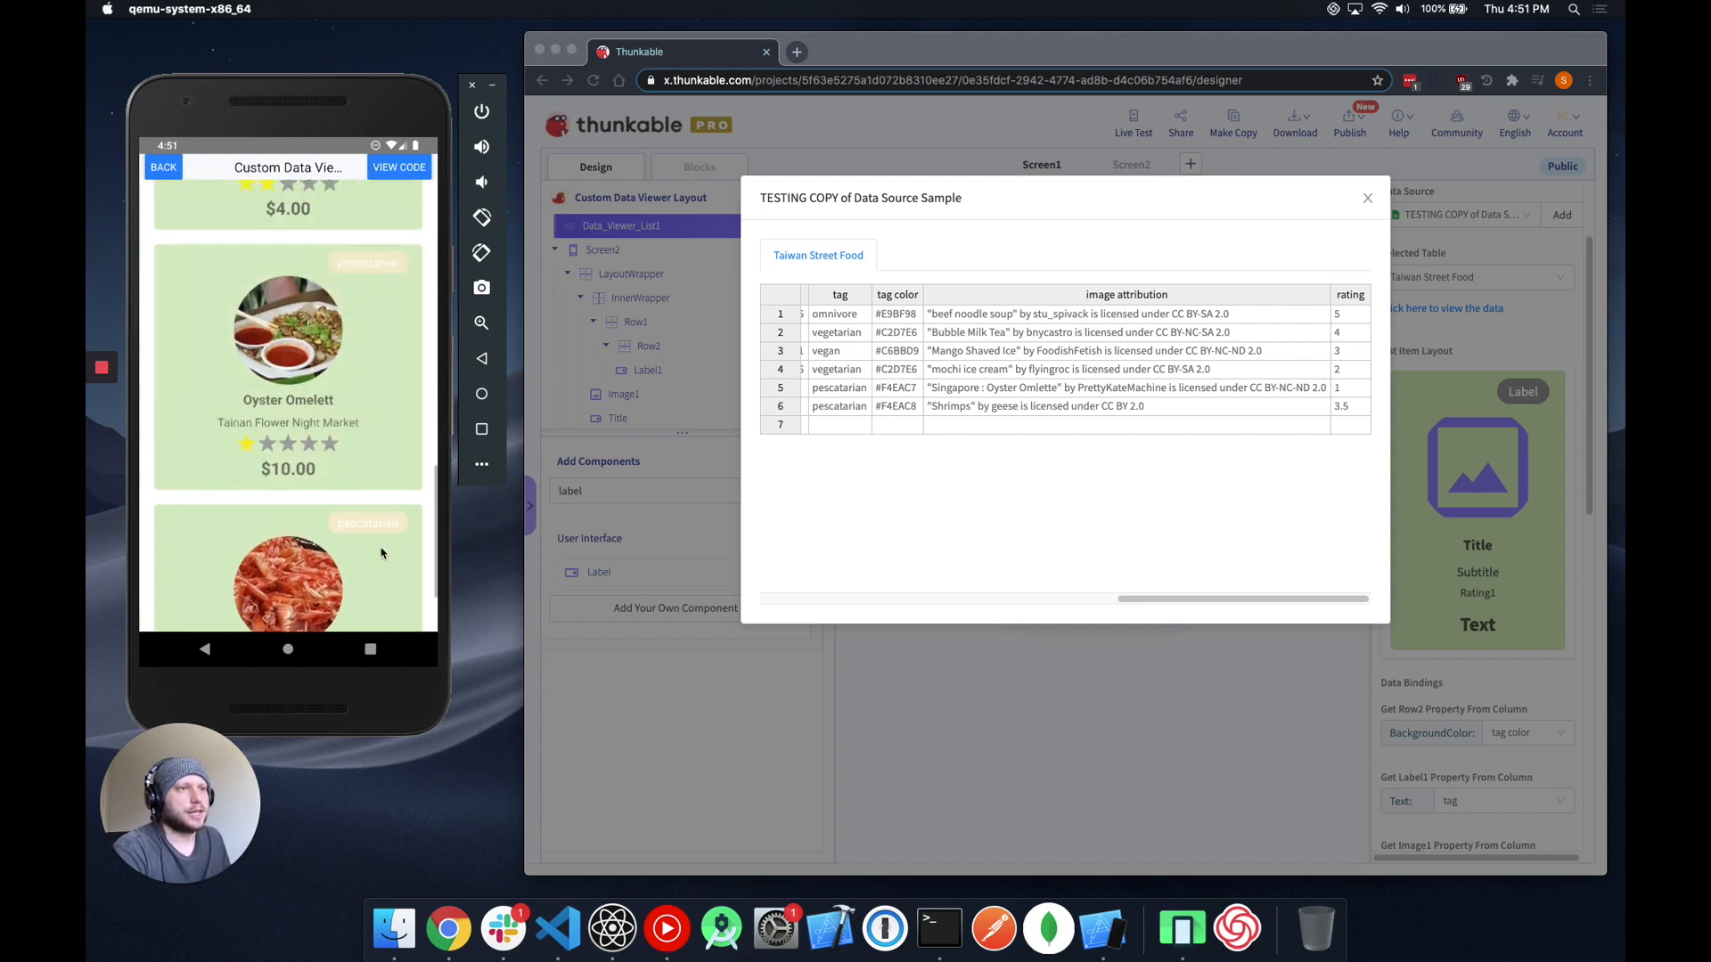
{"action": "scroll", "coordinate": [388, 505], "scroll_direction": "up", "scroll_amount": 2}
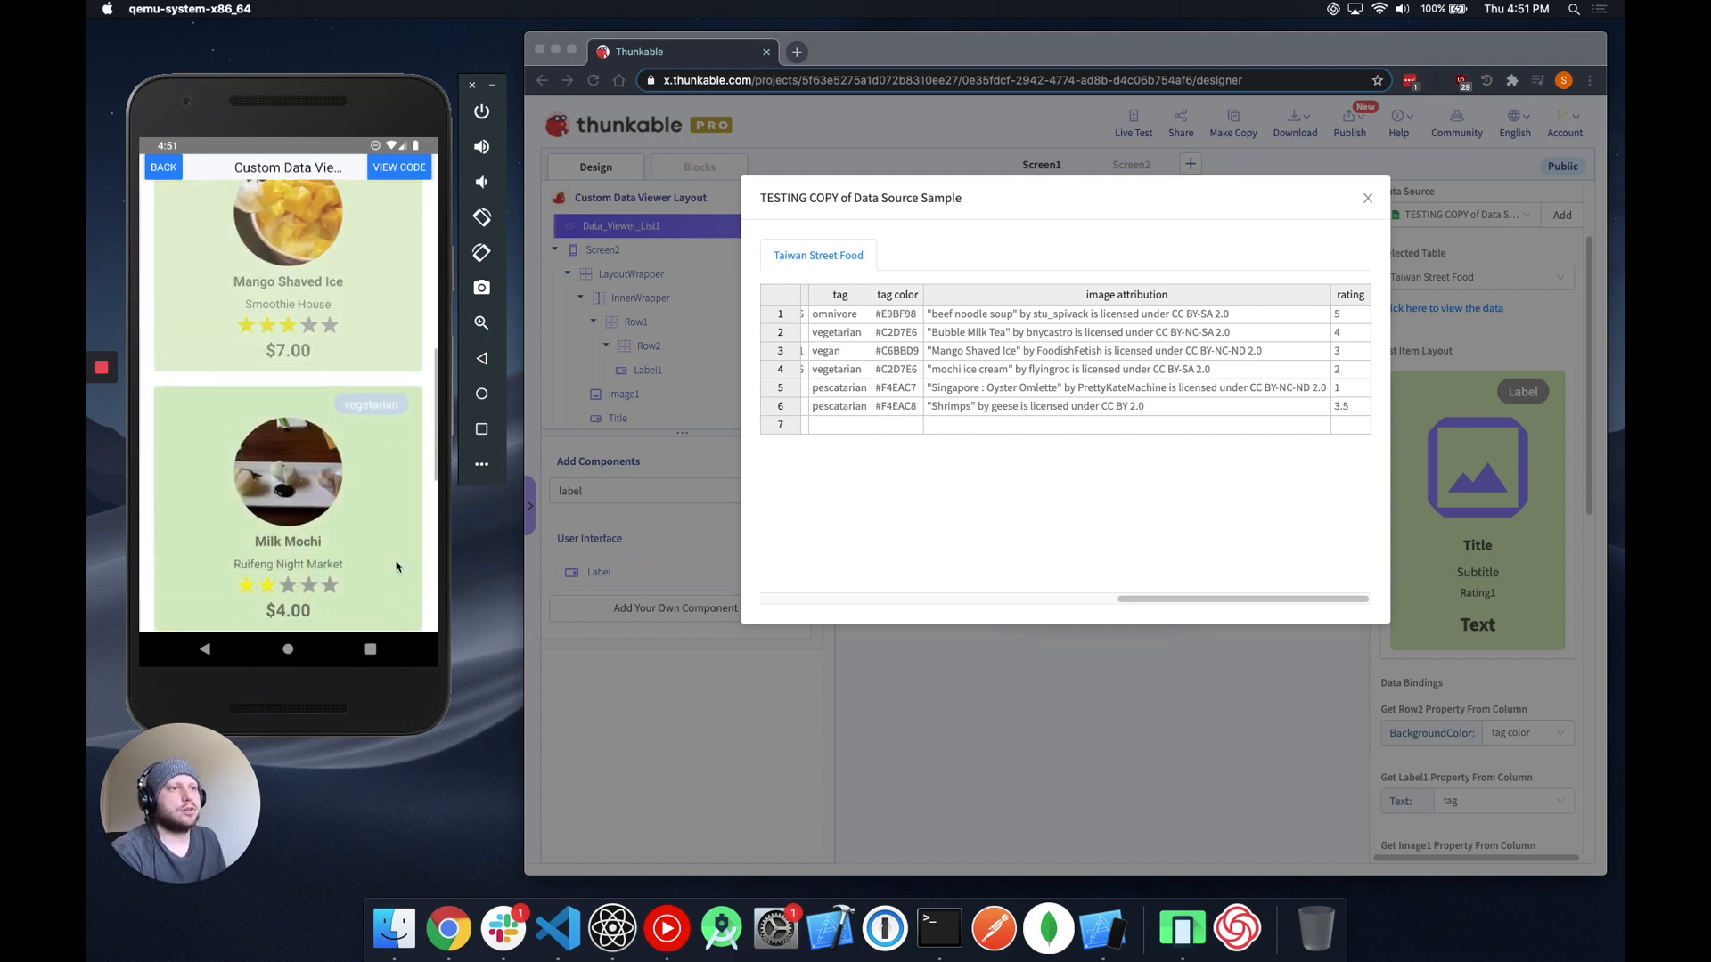